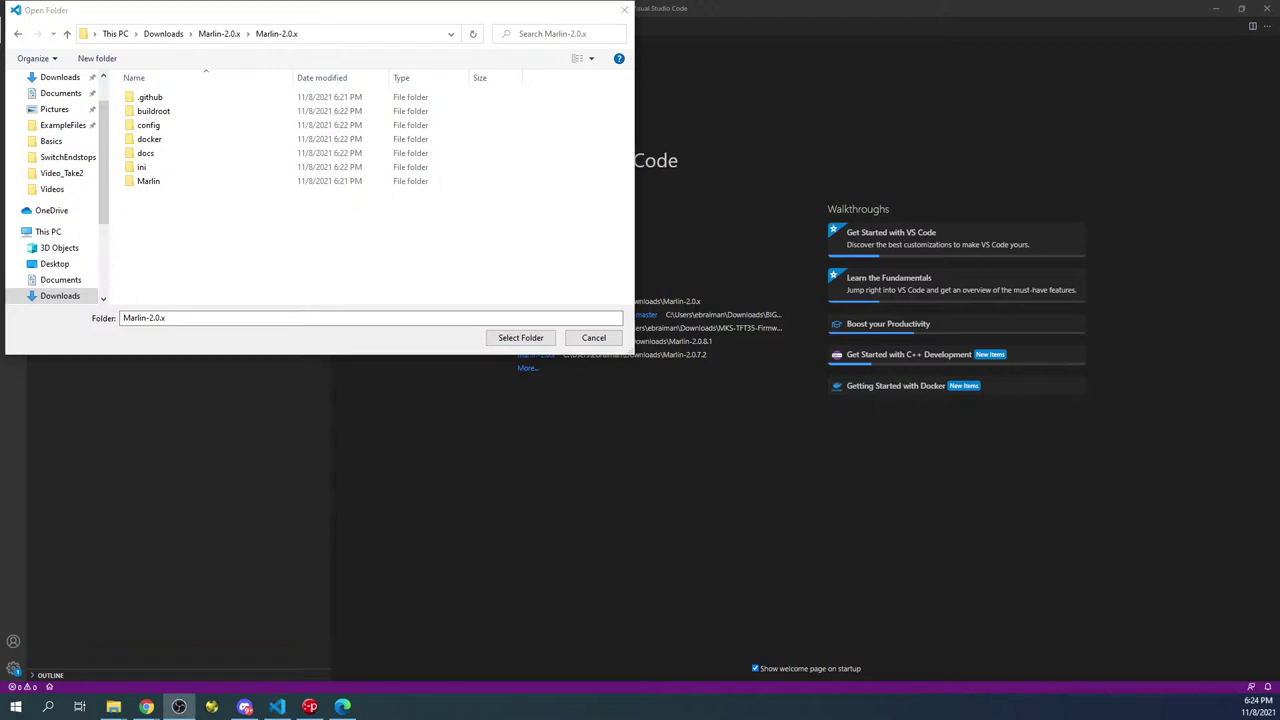
Step: Open the Marlin-2.0.x folder as the workspace and open boards.h from Marlin/src/core
left_click(521, 337)
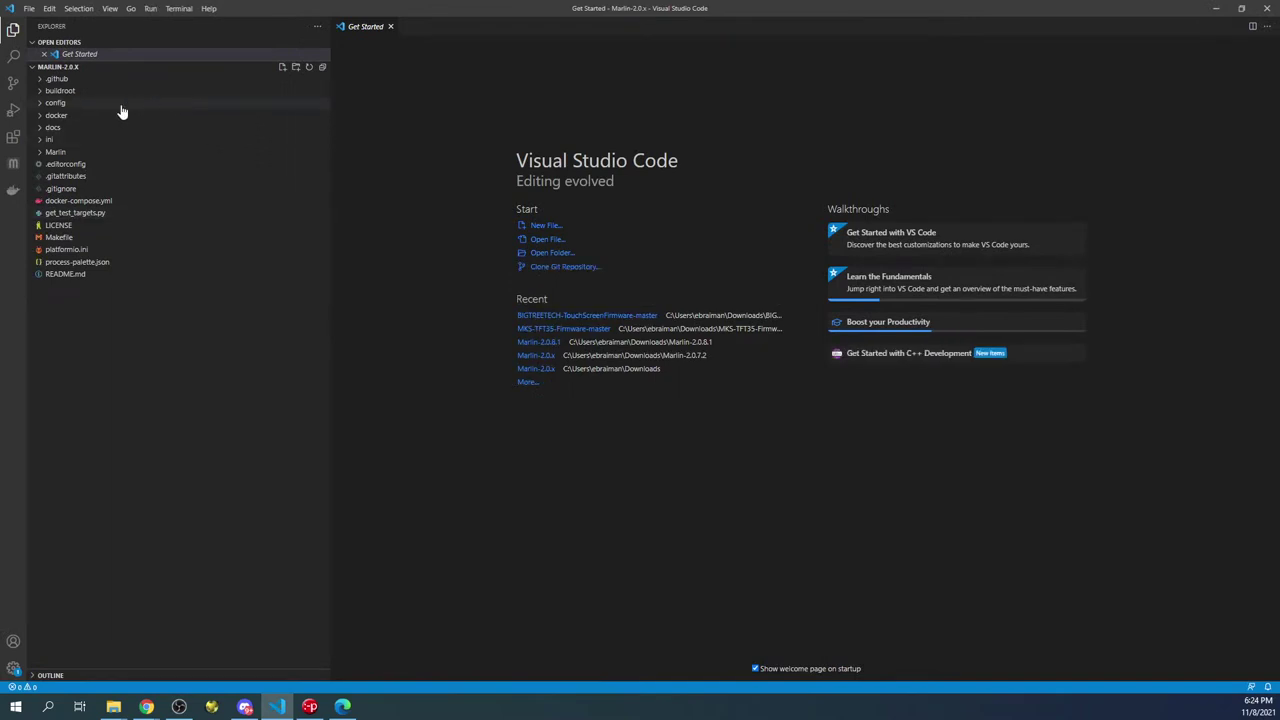
left_click(52, 153)
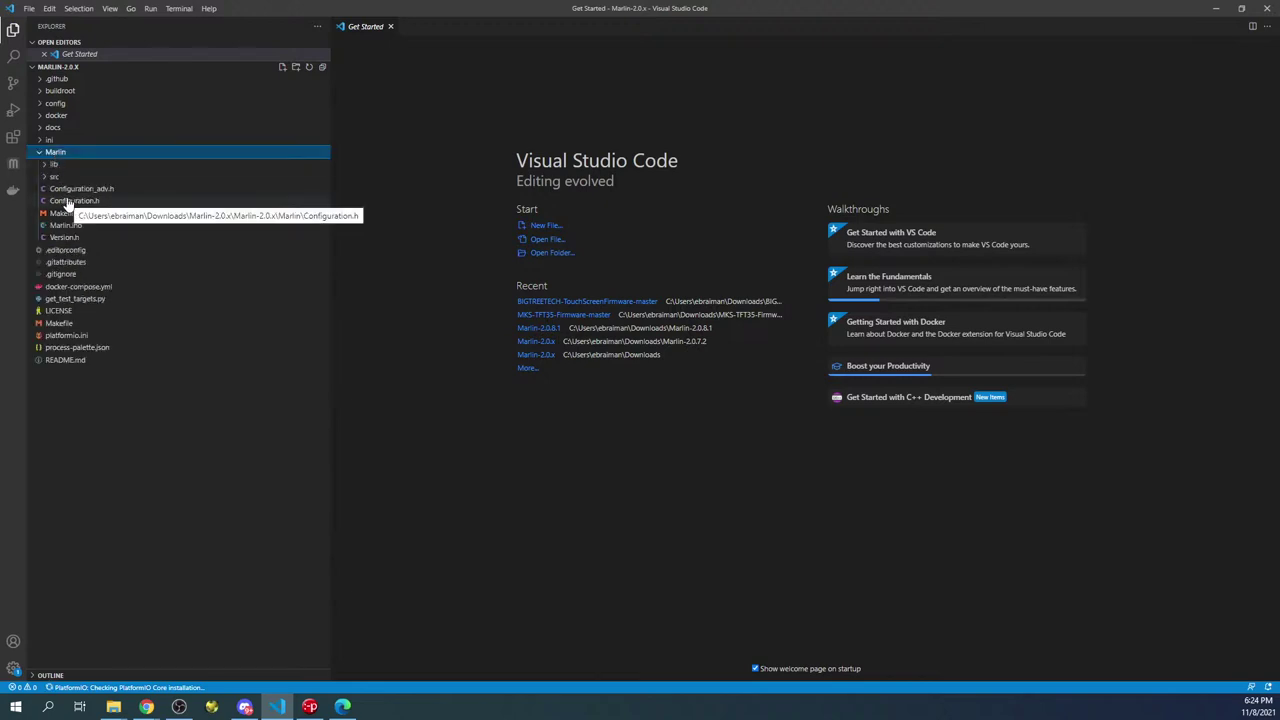
left_click(55, 178)
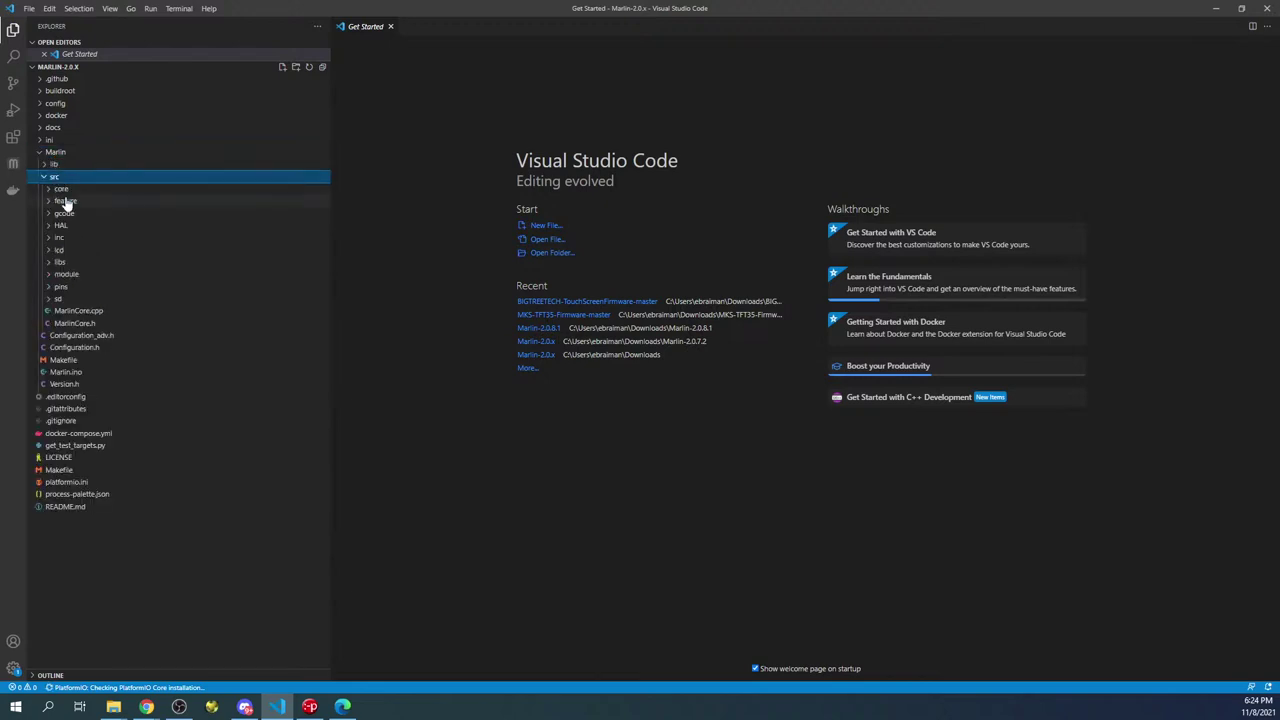
left_click(58, 189)
left_click(68, 202)
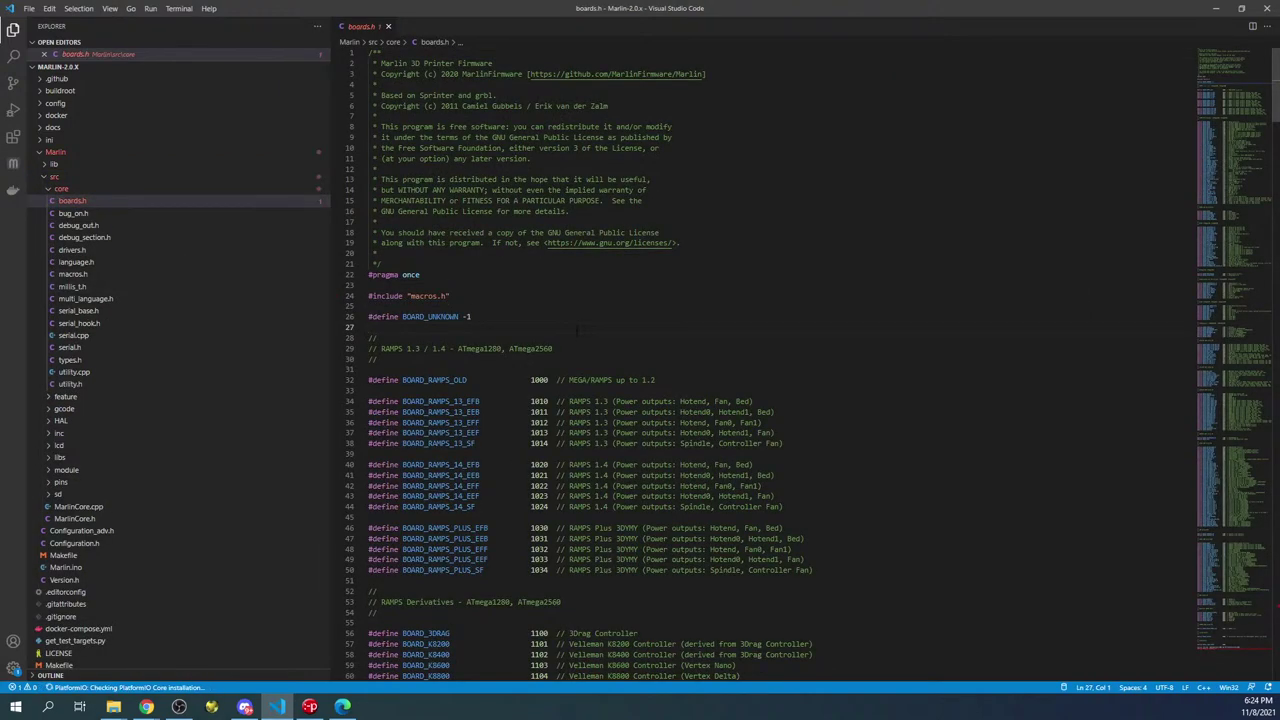
type("SKR")
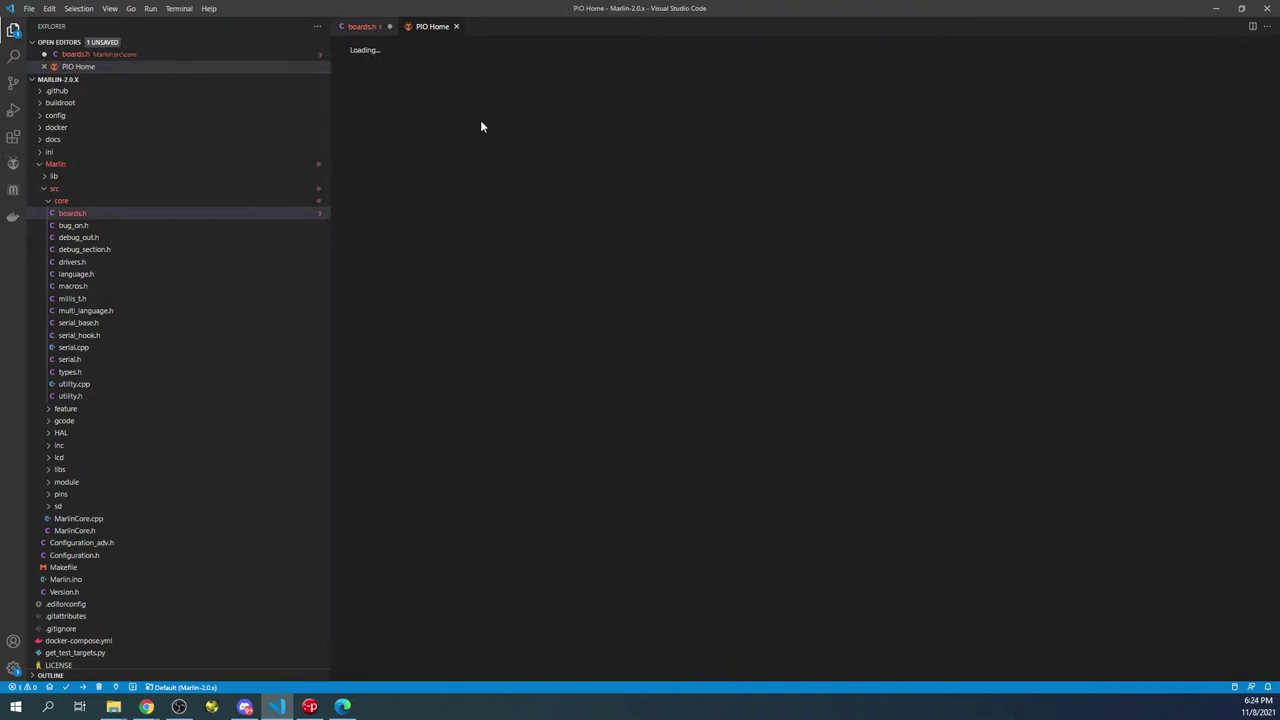
left_click(456, 27)
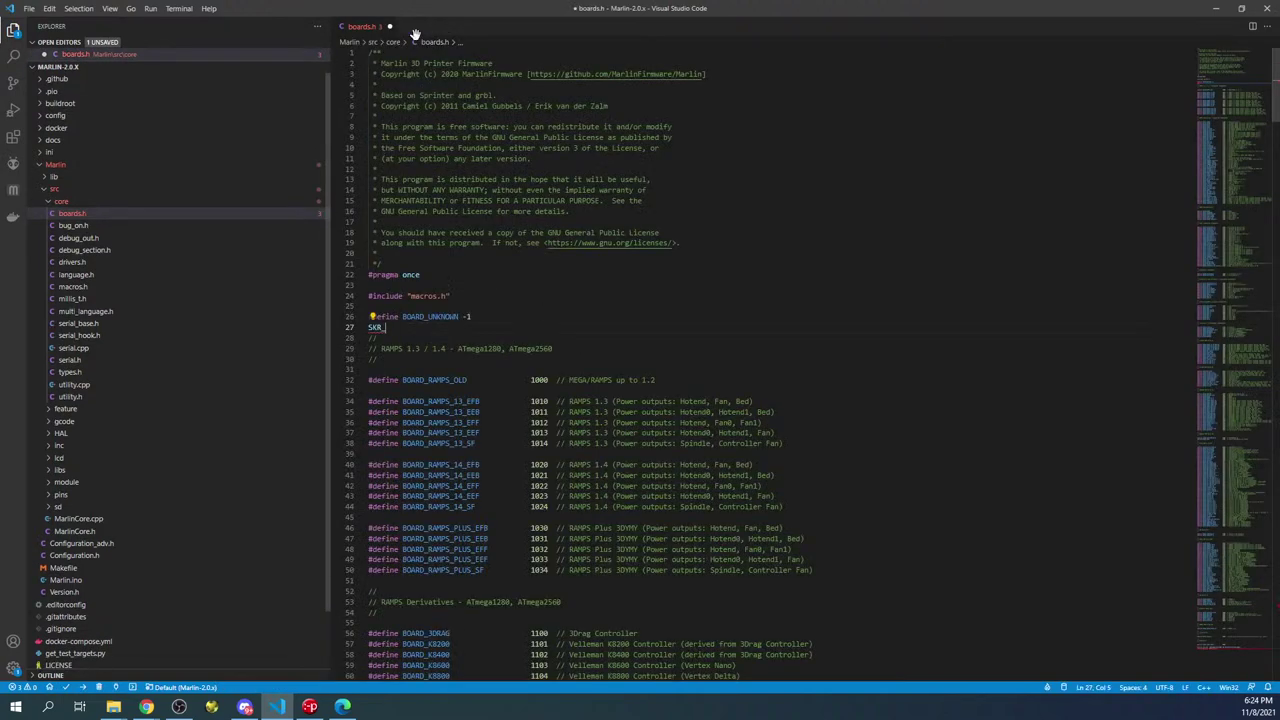
left_click(564, 287)
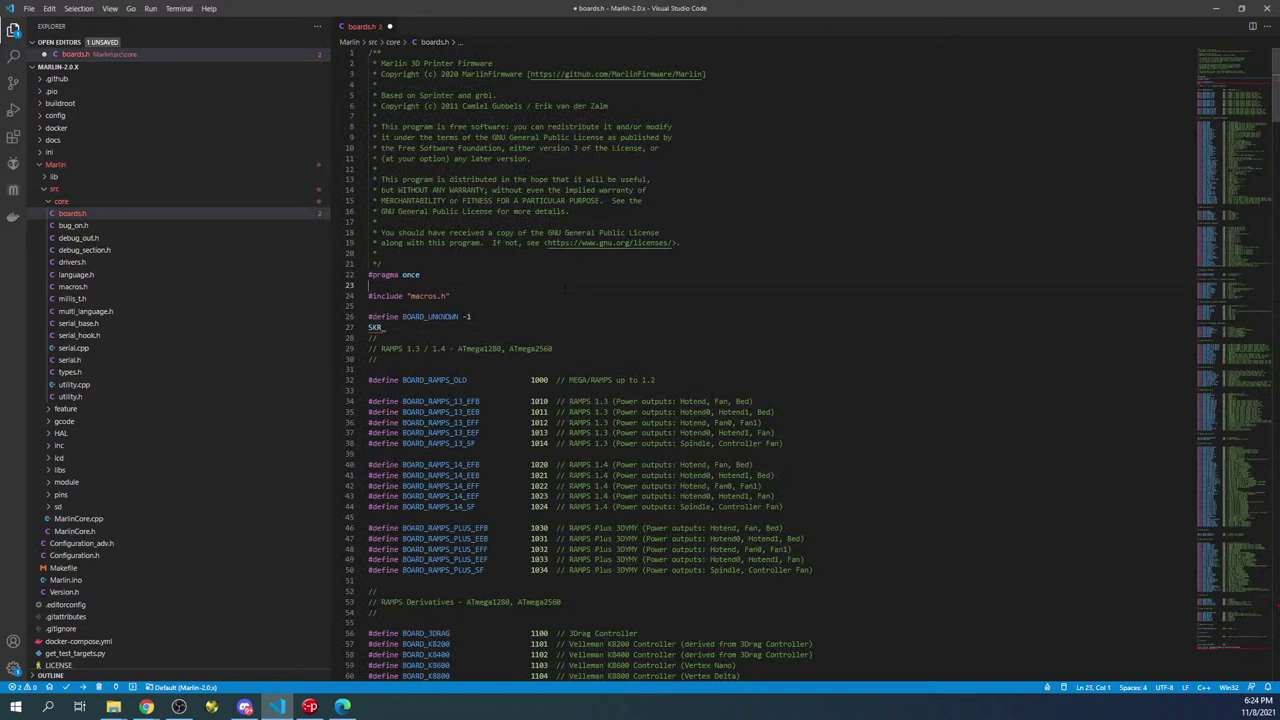
key("ctrl+z")
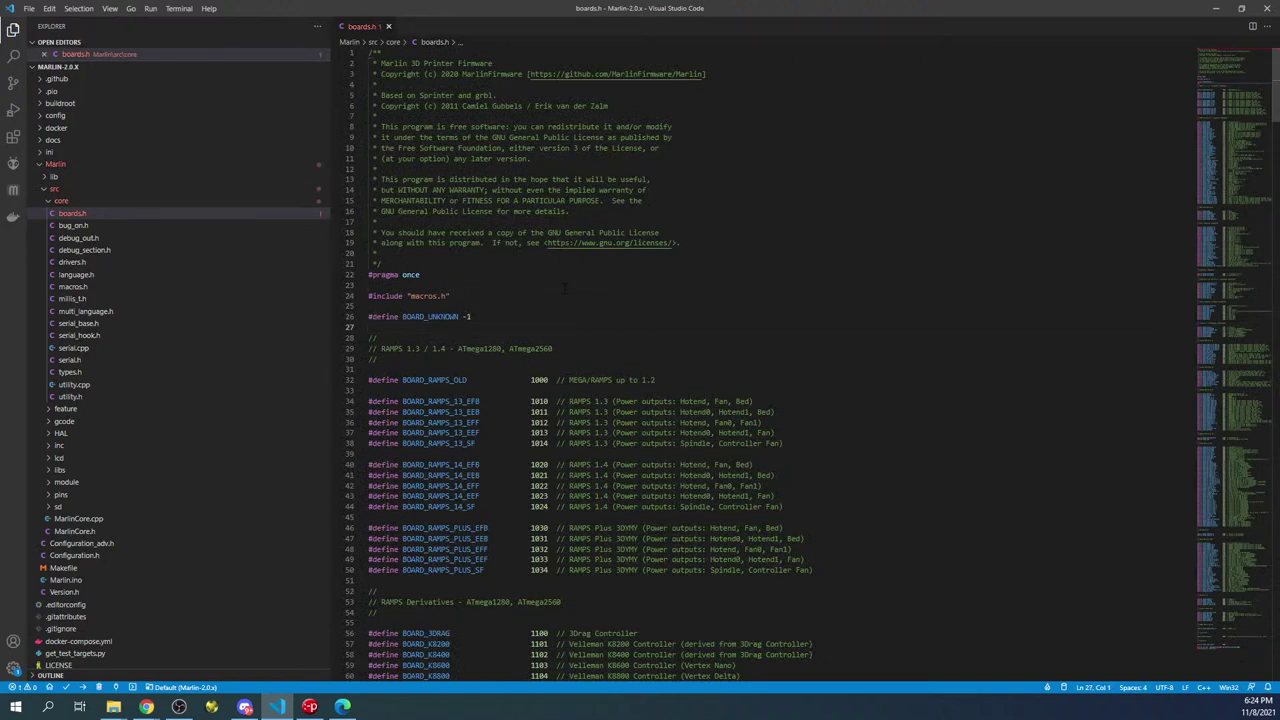
Step: Search boards.h for "SKR_v2" and copy the board name BOARD_BTT_SKR_V2_0_REV_B
key("ctrl+f")
type("SKR_V")
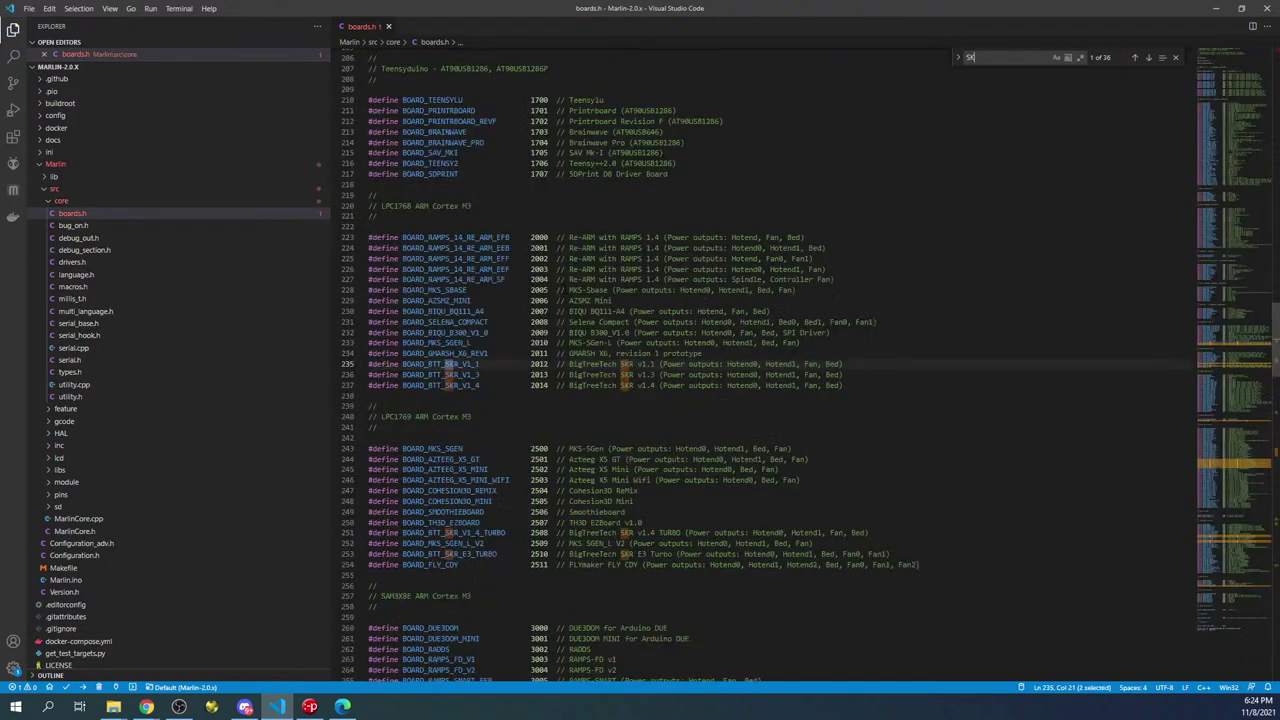
type("2")
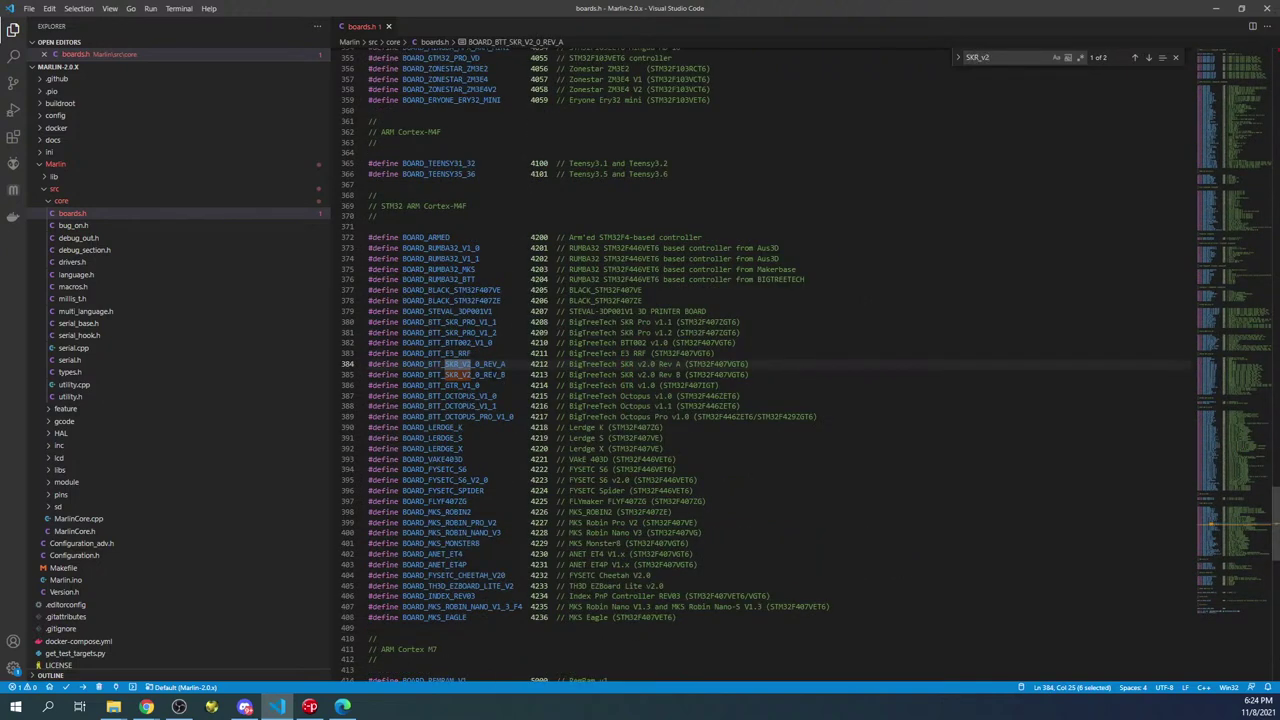
double_click(453, 374)
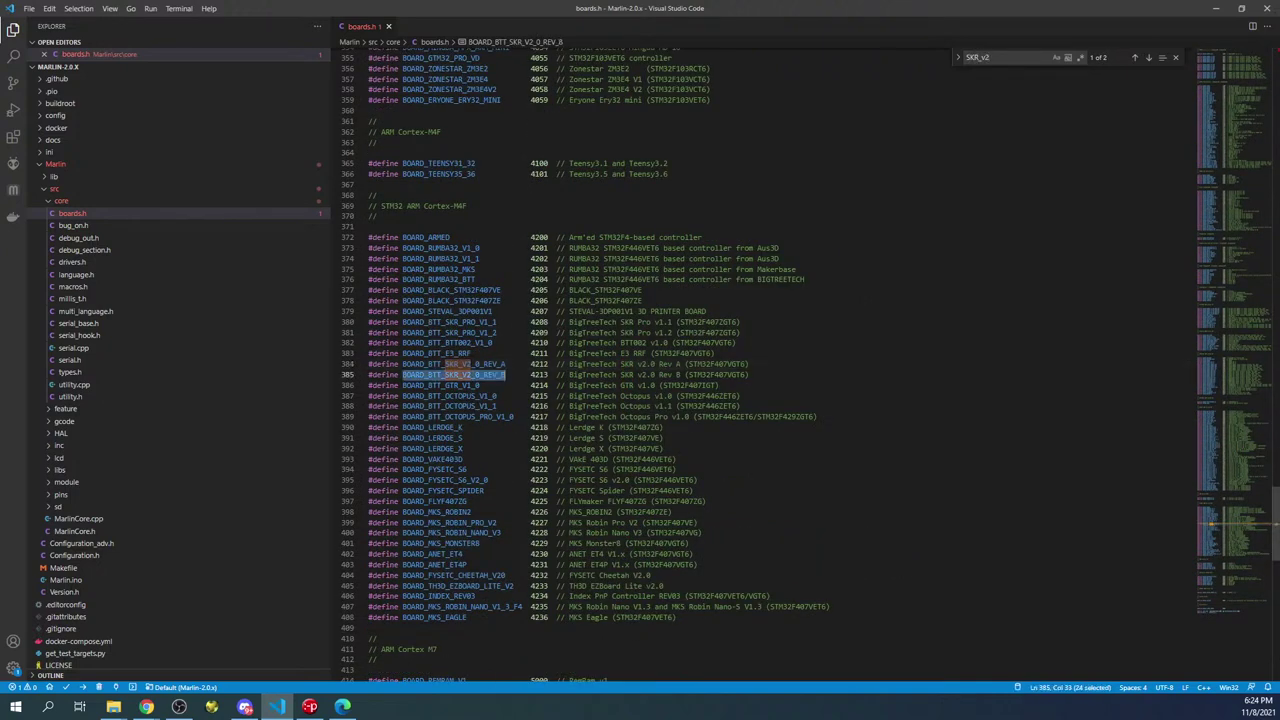
right_click(489, 376)
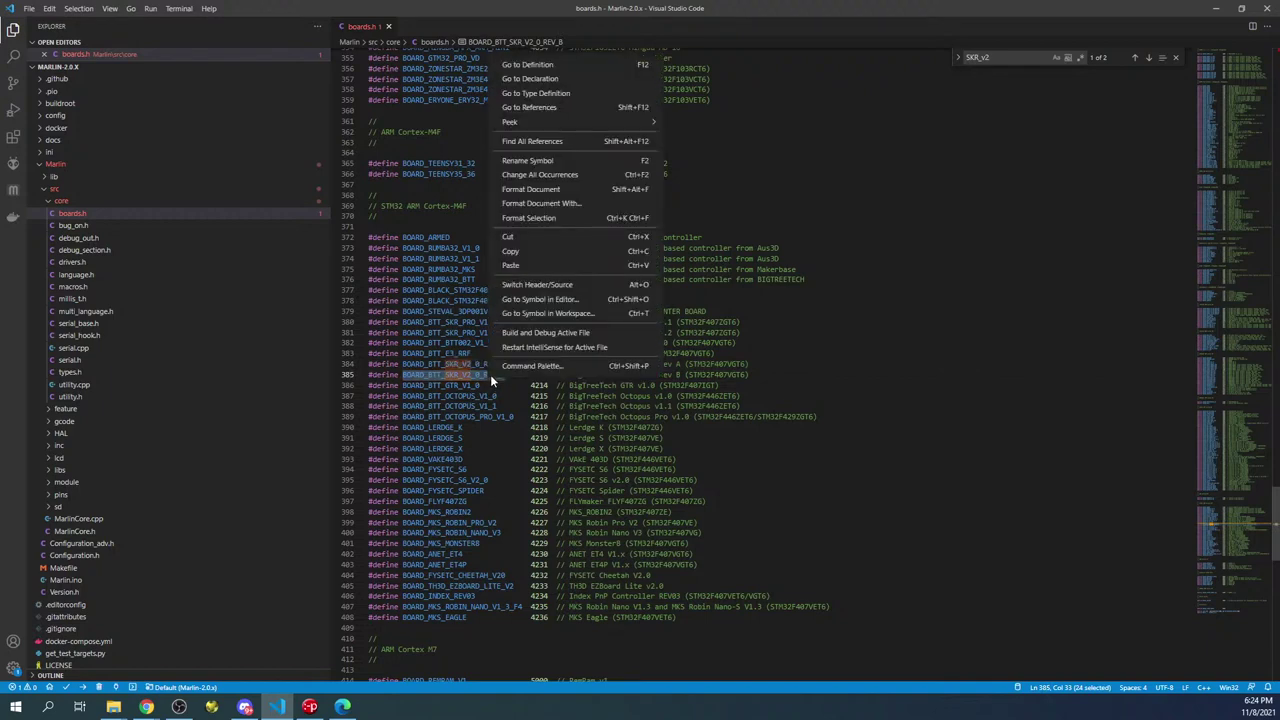
left_click(530, 251)
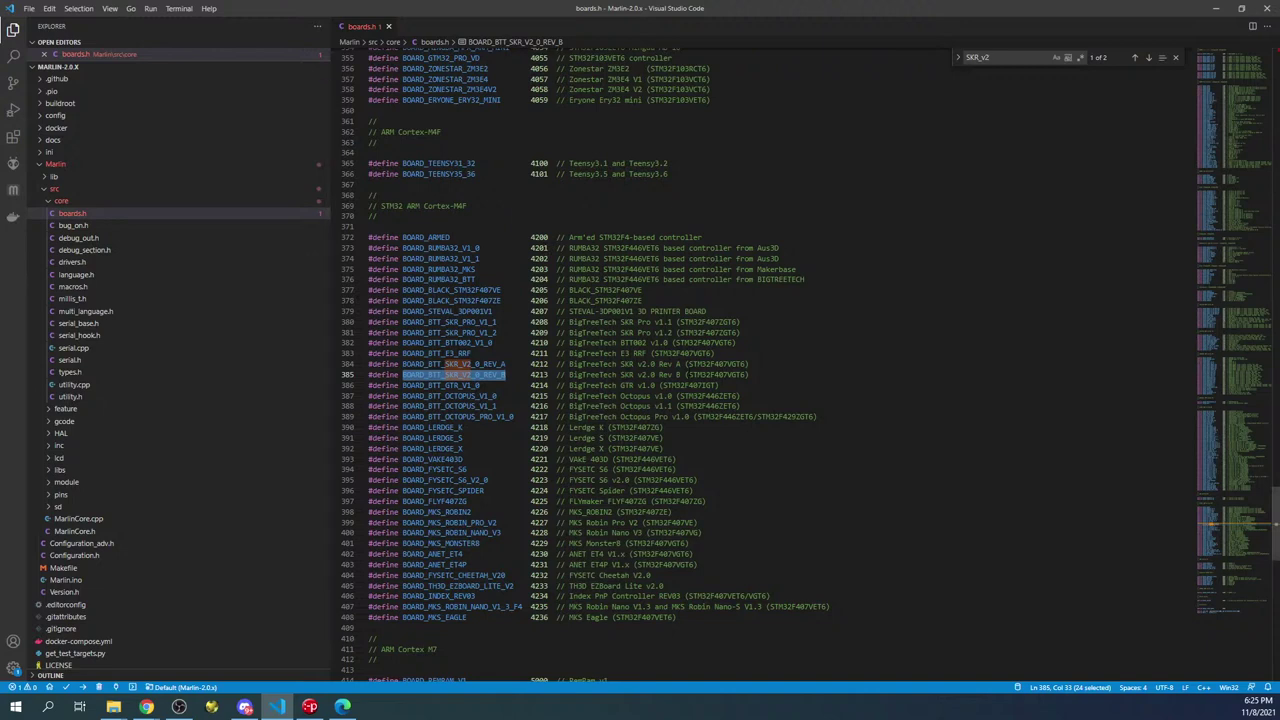
Step: Examine the processor model noted in the comment for the SKR v2.0 Rev B board definition
double_click(718, 374)
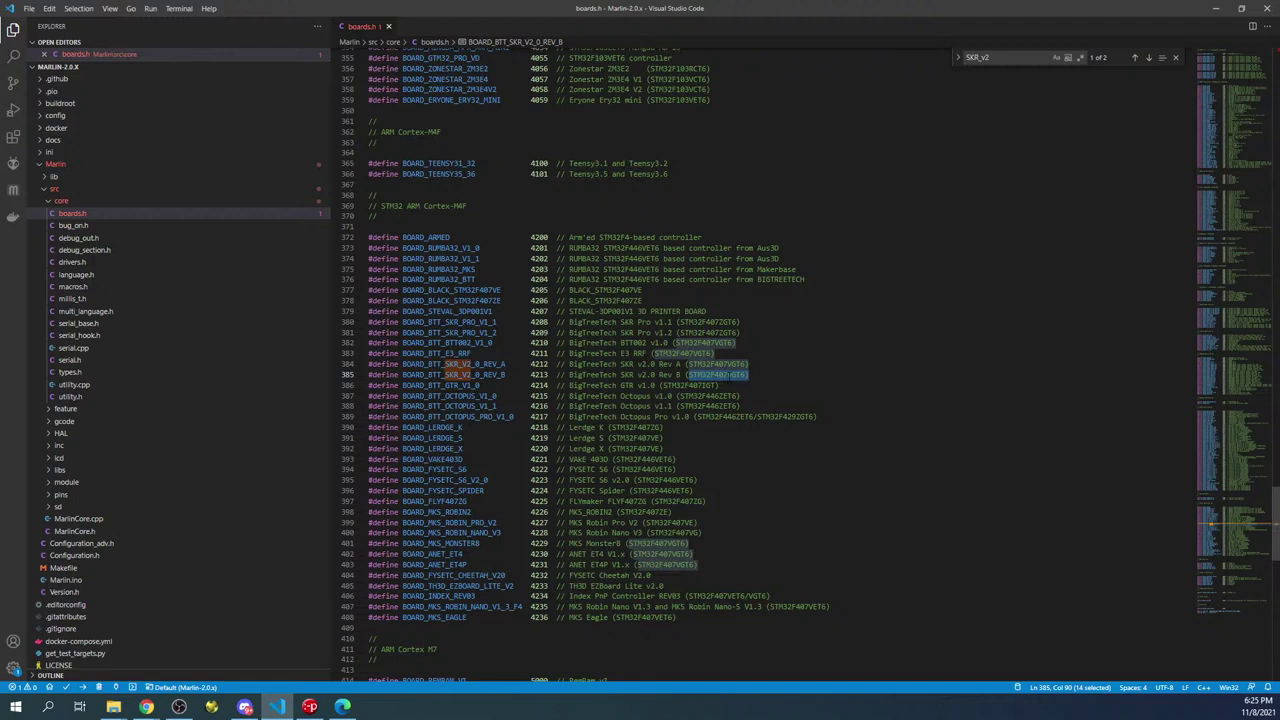
left_click(729, 374)
left_click_drag(729, 374, 713, 374)
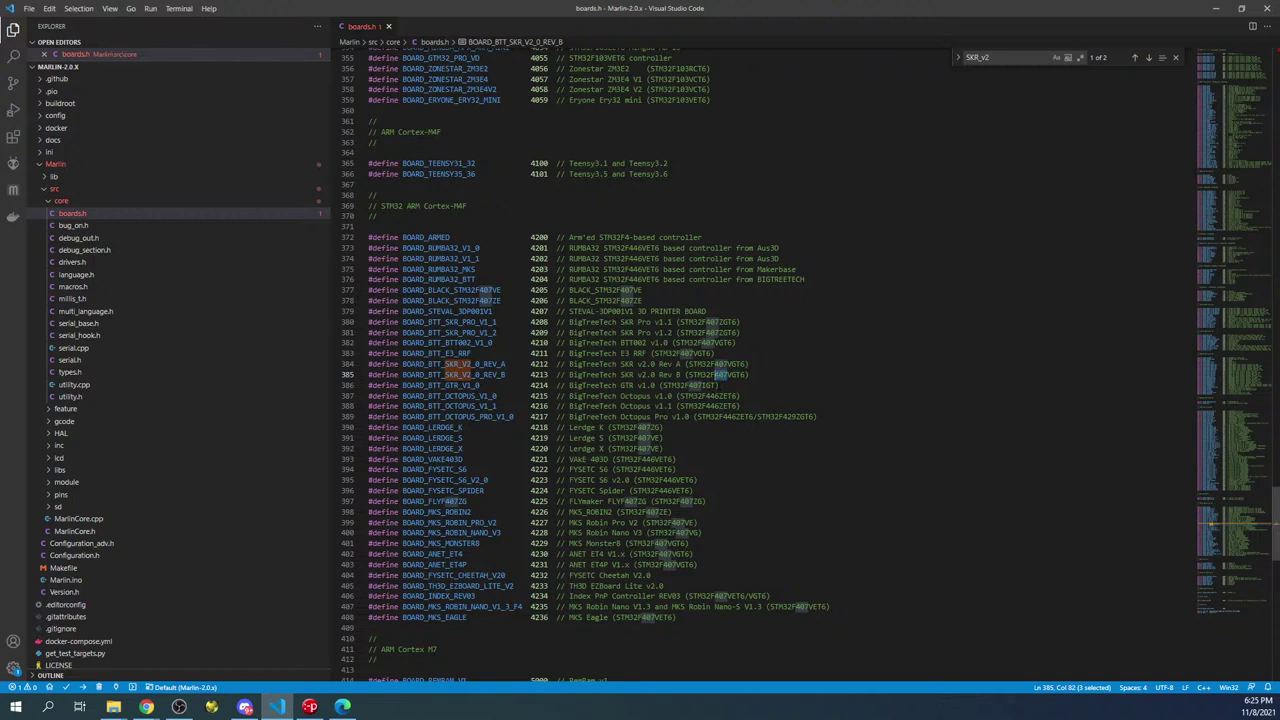
double_click(460, 375)
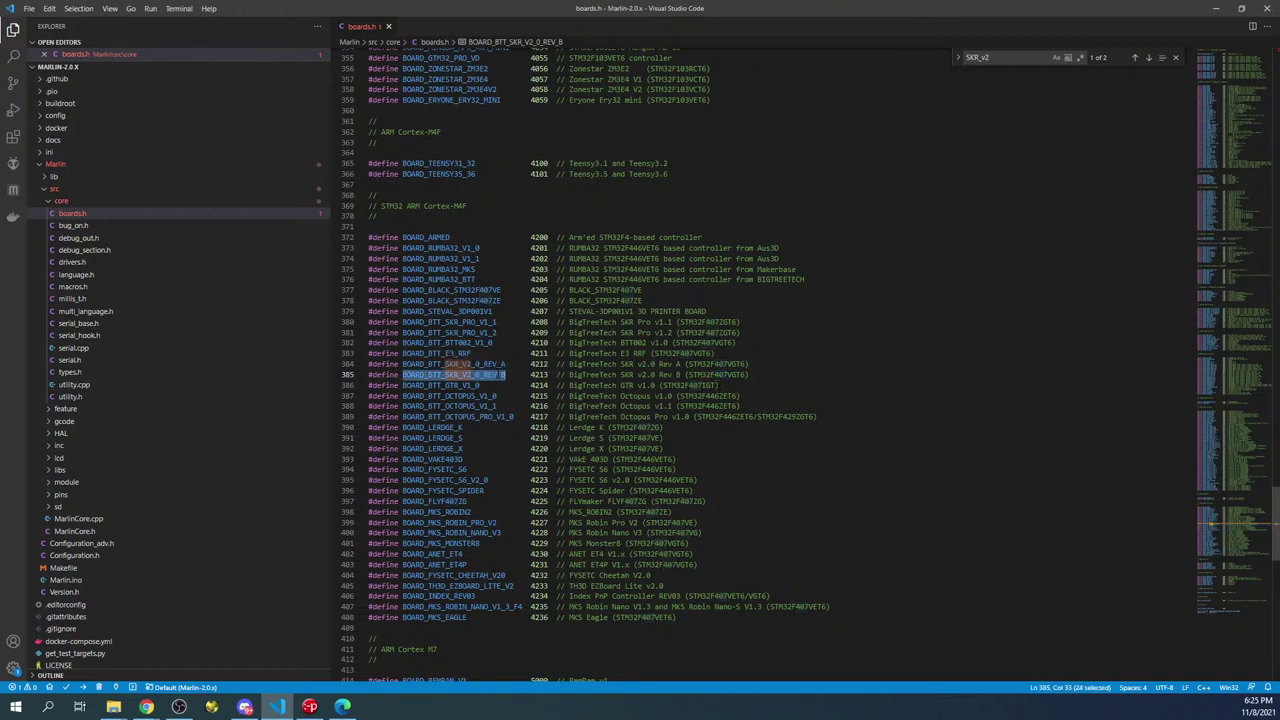
Step: Collapse the core and src folders and open Configuration.h from the Marlin folder
left_click(48, 202)
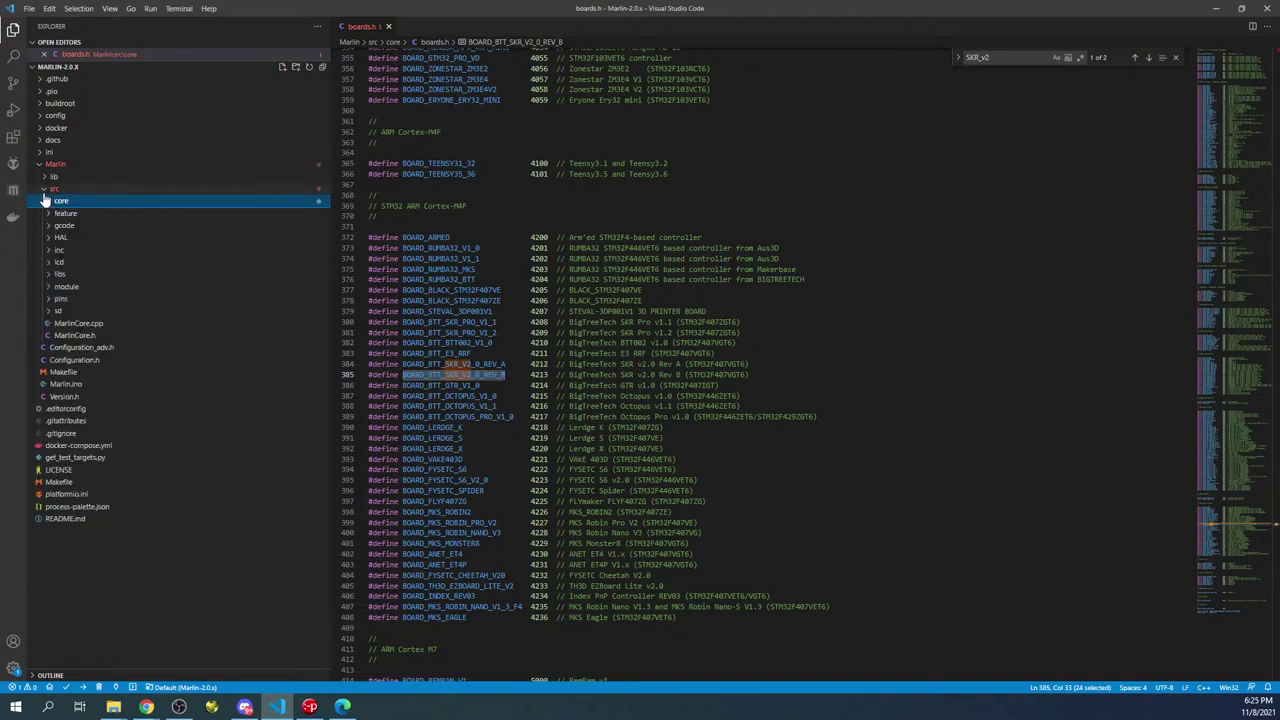
left_click(44, 192)
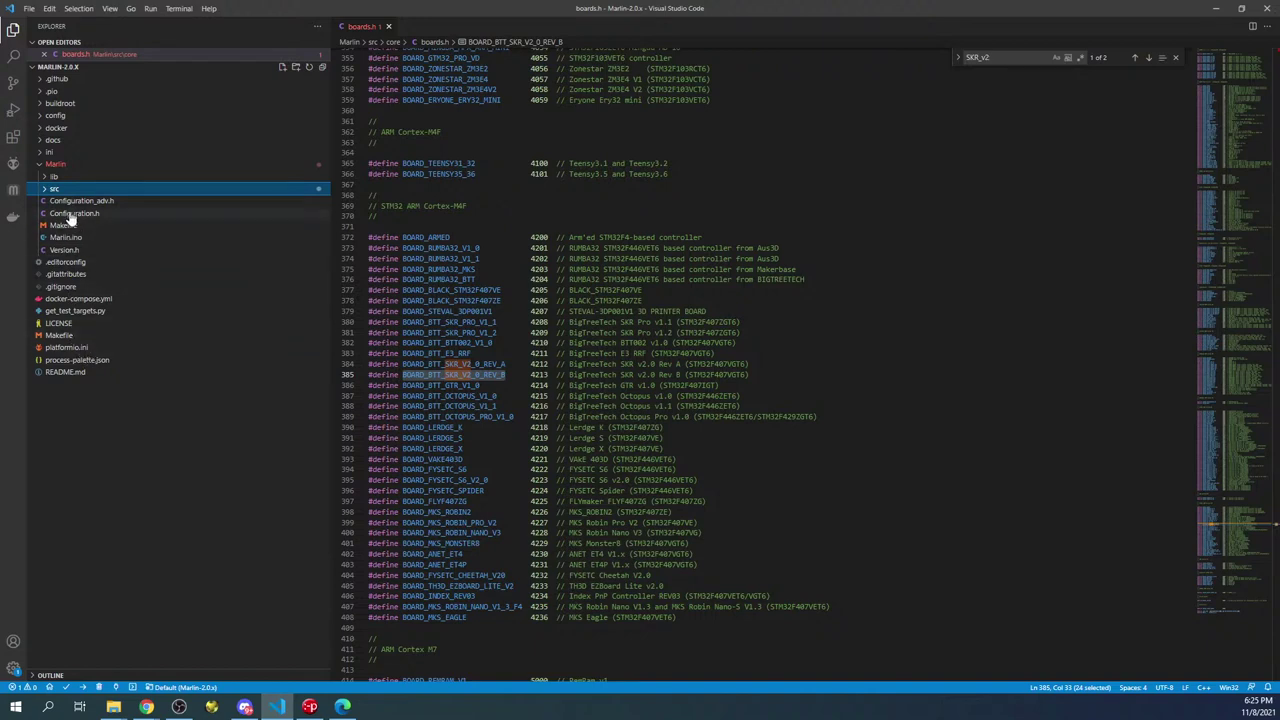
left_click(72, 214)
left_click(600, 294)
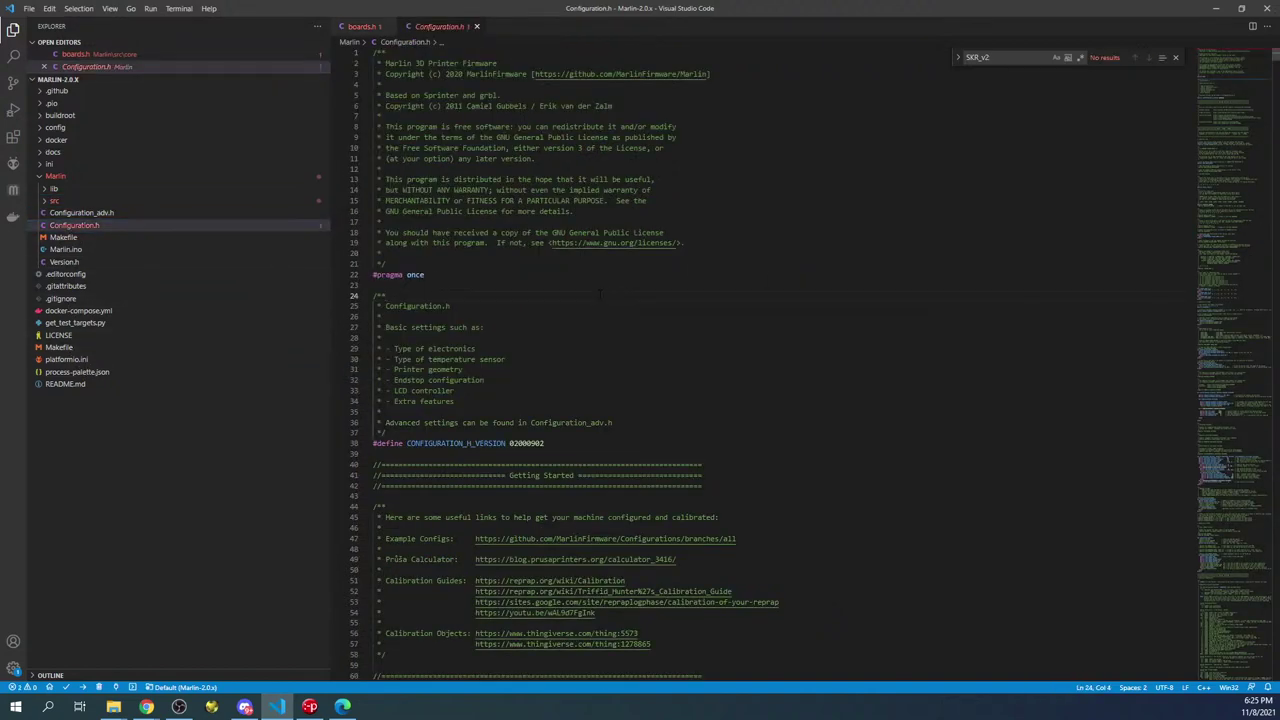
Step: Find the MOTHERBOARD definition in Configuration.h and set it to the copied BOARD_BTT_SKR_V2_0_REV_B
key("ctrl+f")
type("Mother")
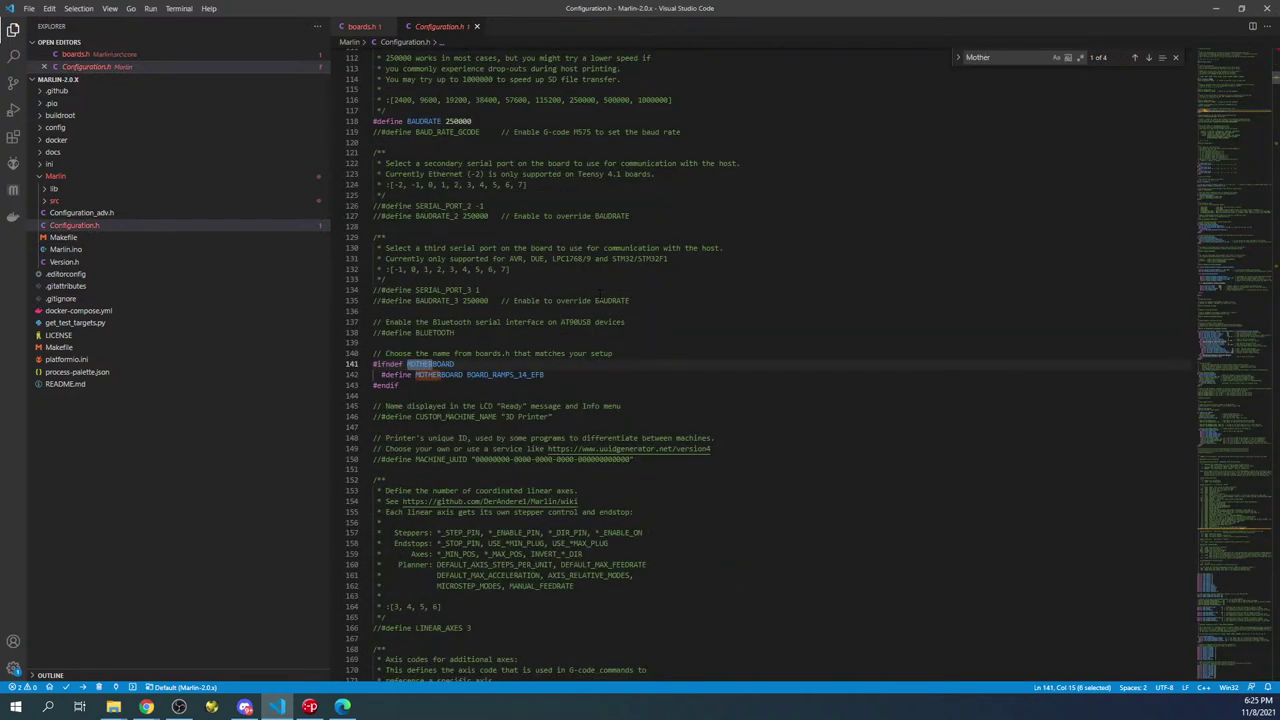
double_click(505, 375)
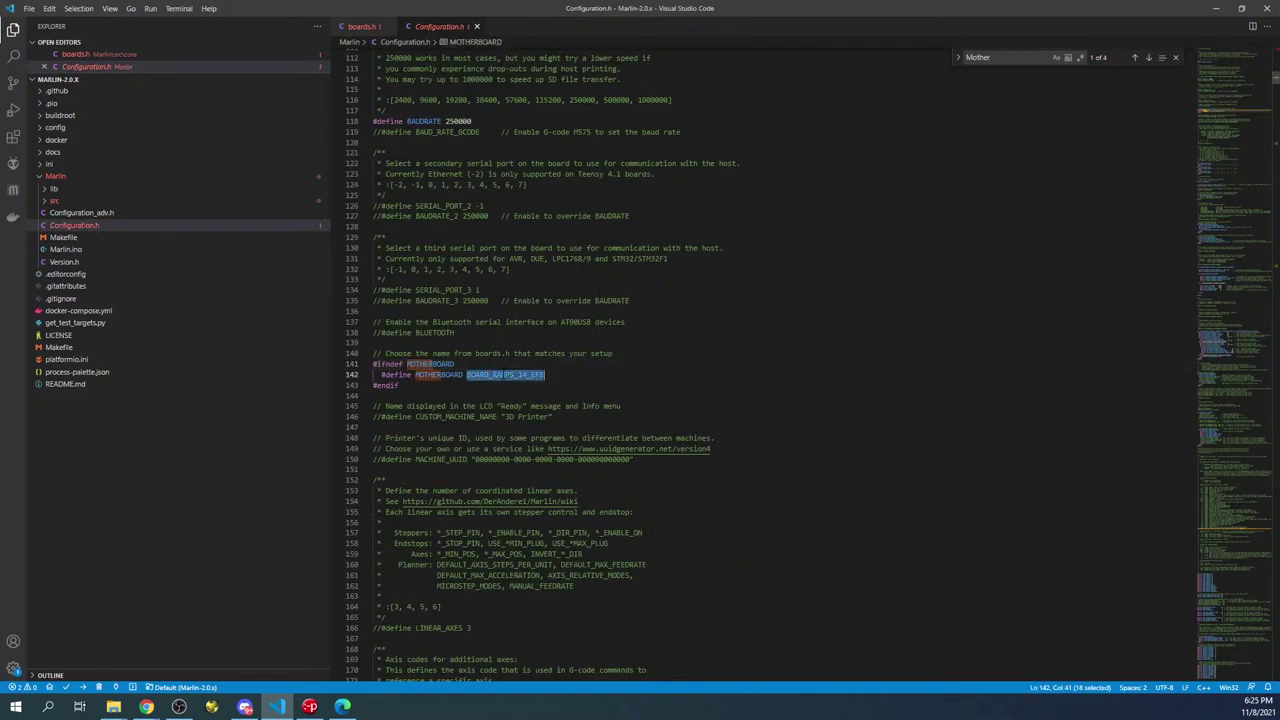
key("ctrl+v")
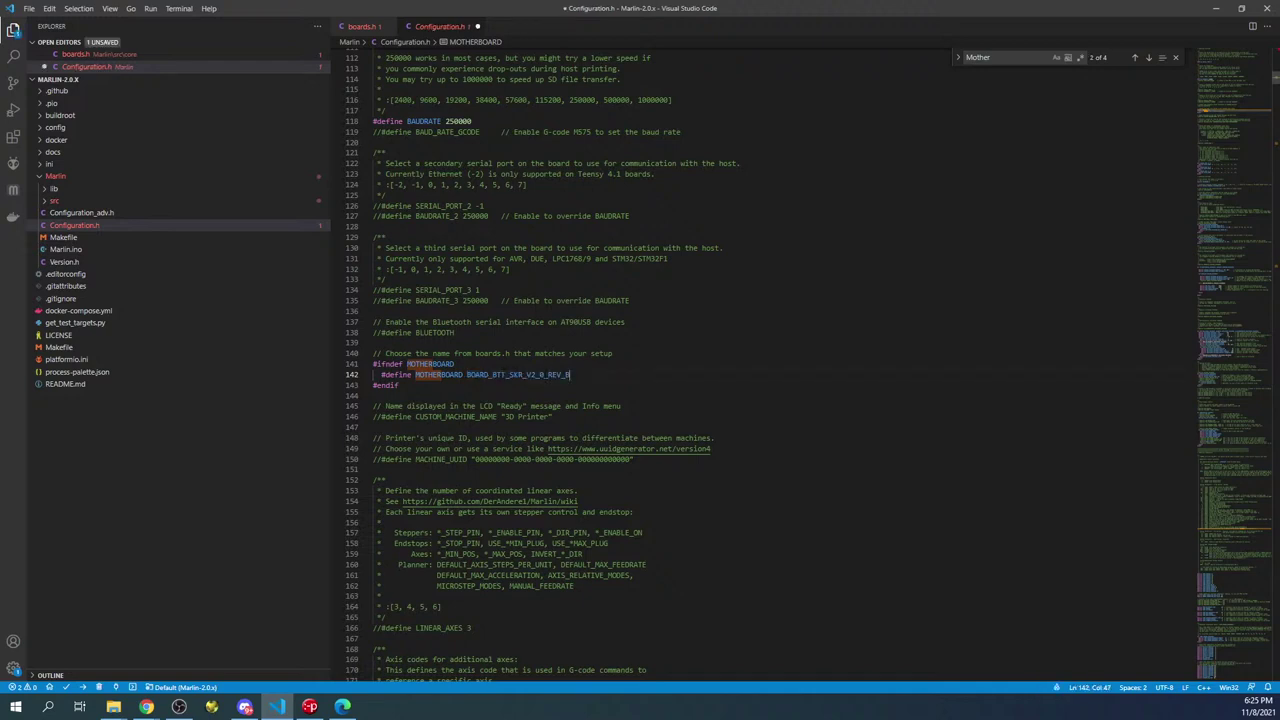
Step: Set the SERIAL_PORT definition in Configuration.h to -1
scroll(770, 360, "up", 5)
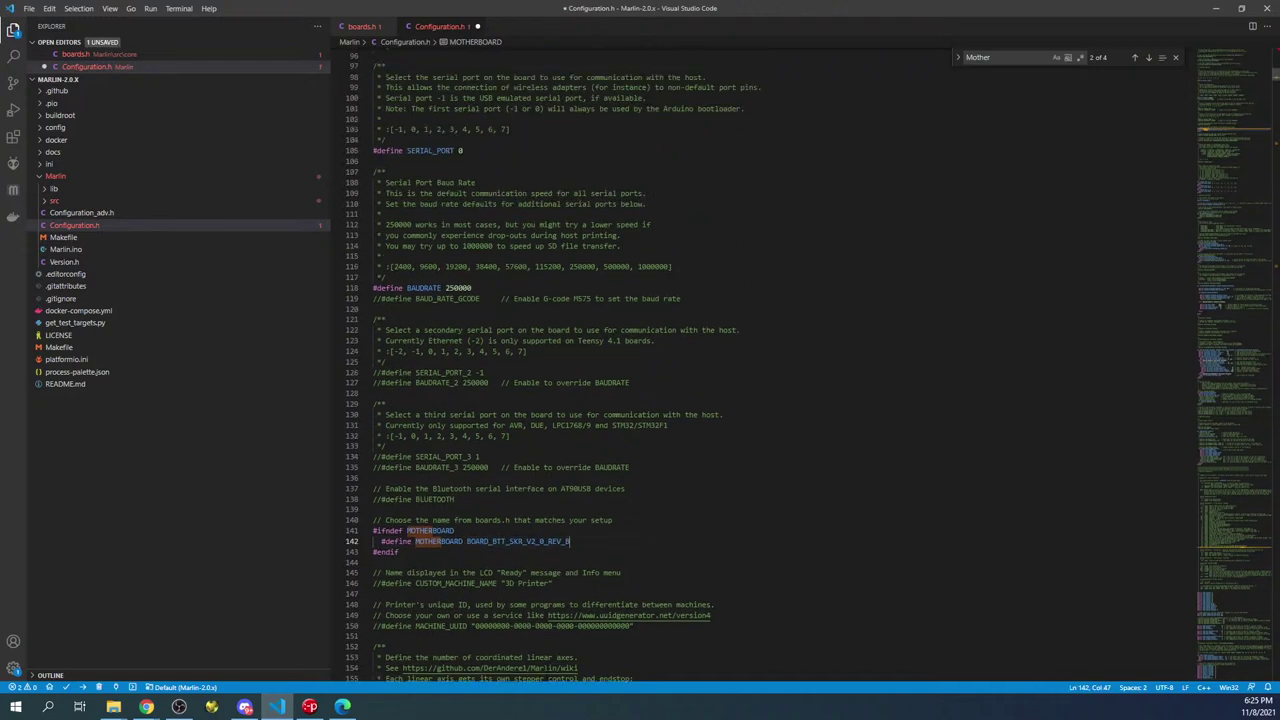
left_click(463, 150)
key("BackSpace")
type("-1")
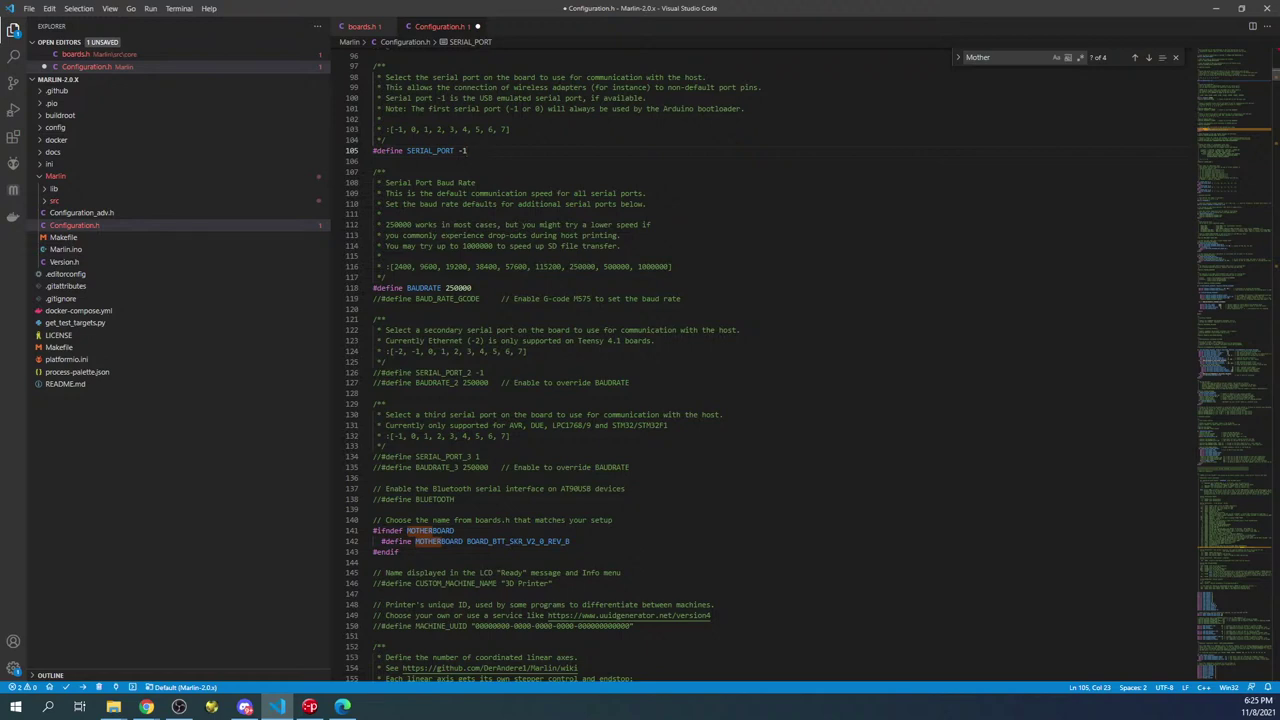
Step: Review the SERIAL_PORT and MOTHERBOARD lines and the commented-out SERIAL_PORT_2 and SERIAL_PORT_3 definitions
left_click_drag(467, 150, 360, 150)
left_click_drag(570, 541, 373, 530)
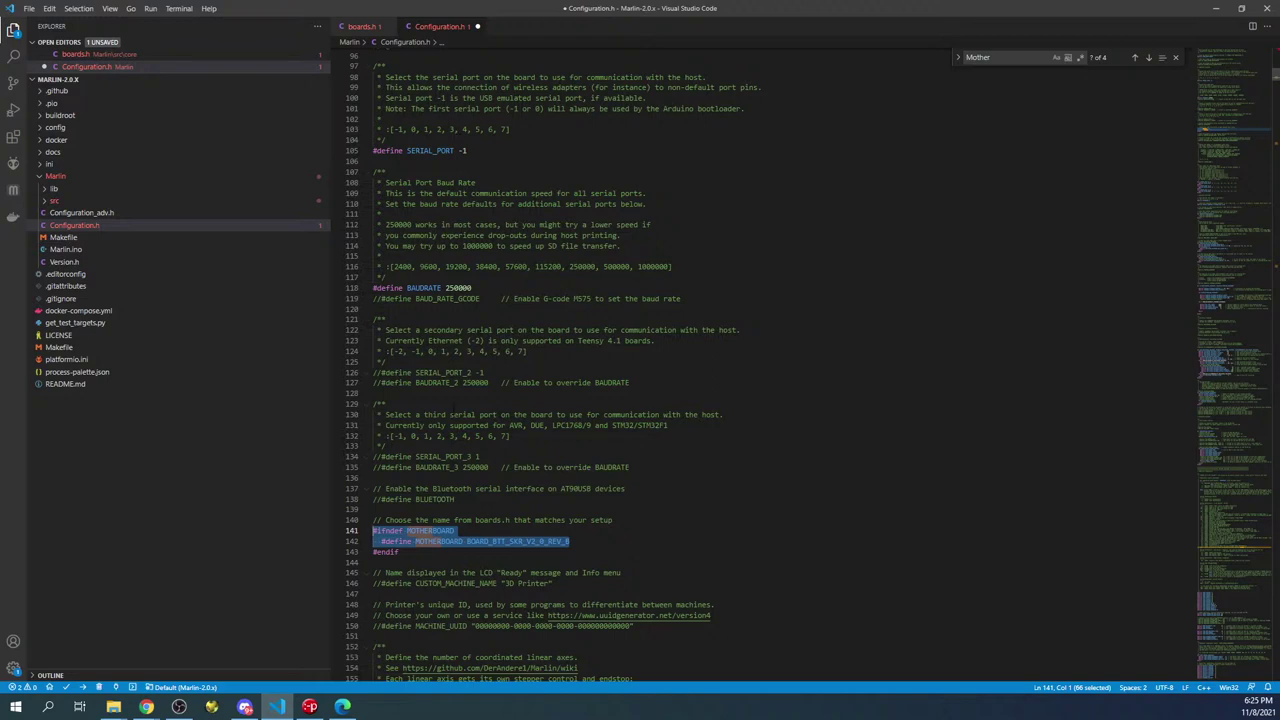
left_click_drag(484, 372, 370, 378)
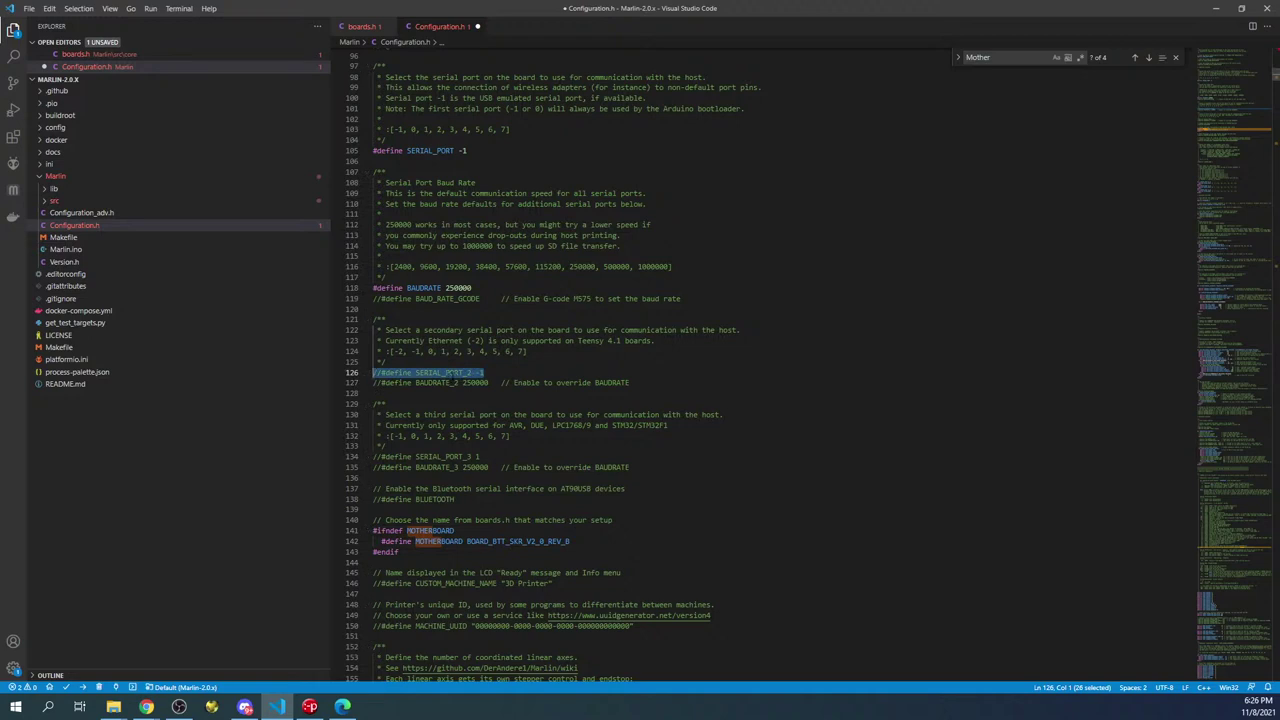
left_click_drag(482, 456, 370, 460)
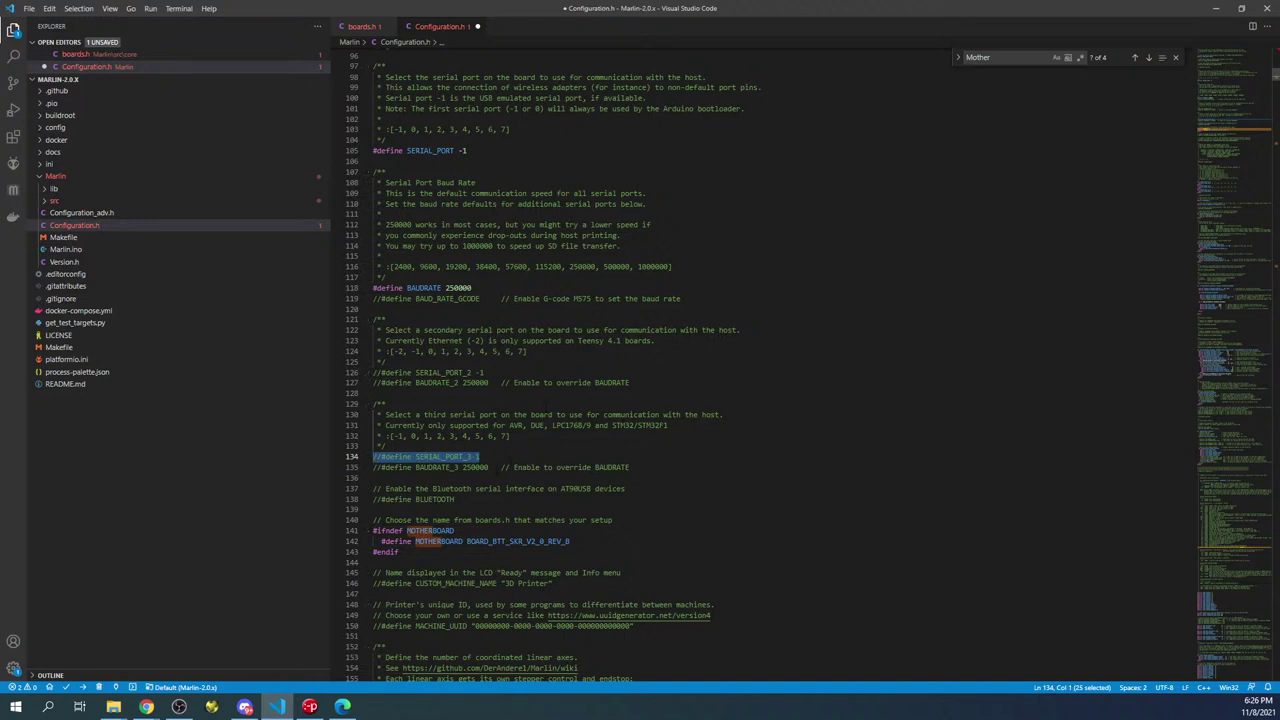
left_click_drag(484, 373, 368, 377)
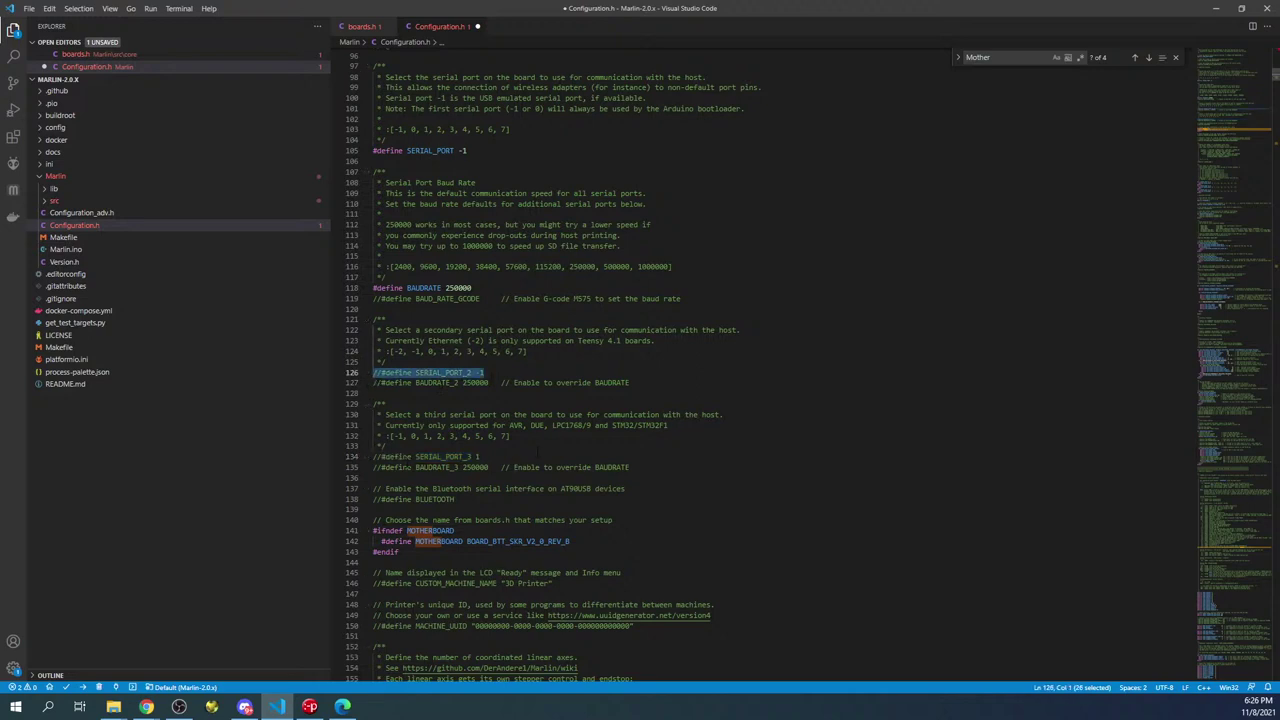
scroll(760, 360, "down", 3)
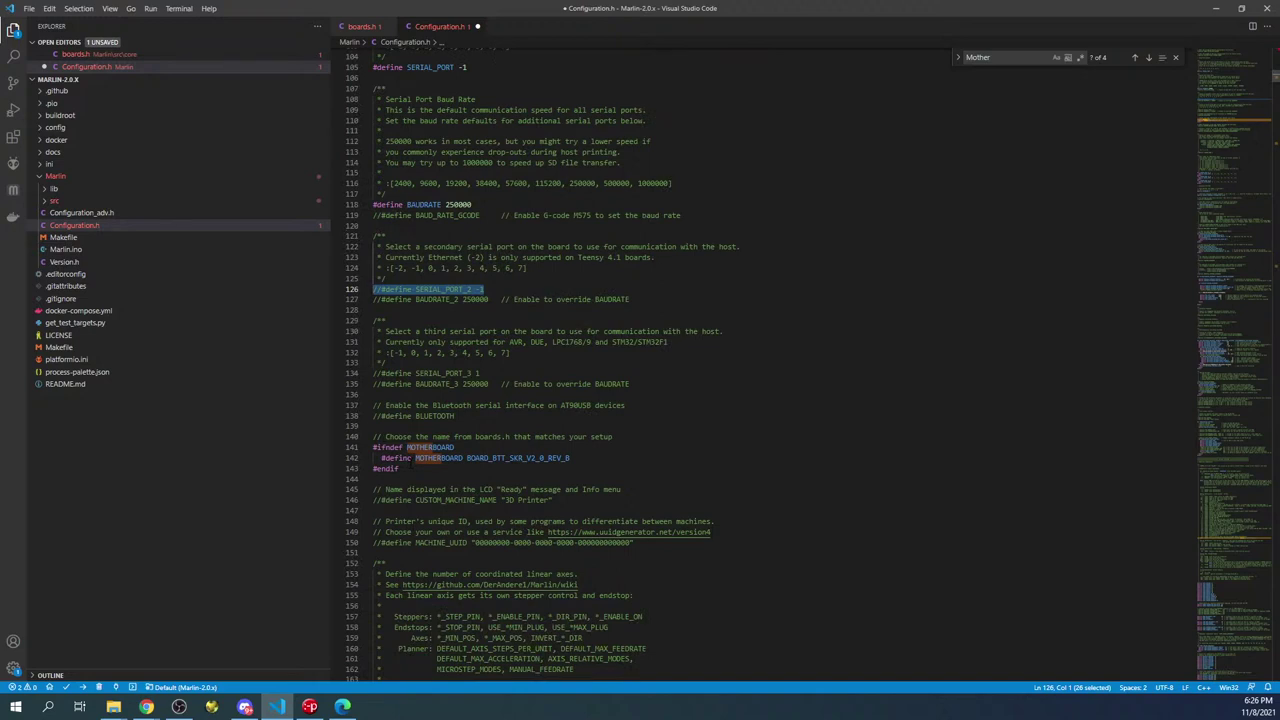
Step: Open platformio.ini from the project root and select the default_envs value
key("ctrl+shift+e")
left_click(72, 362)
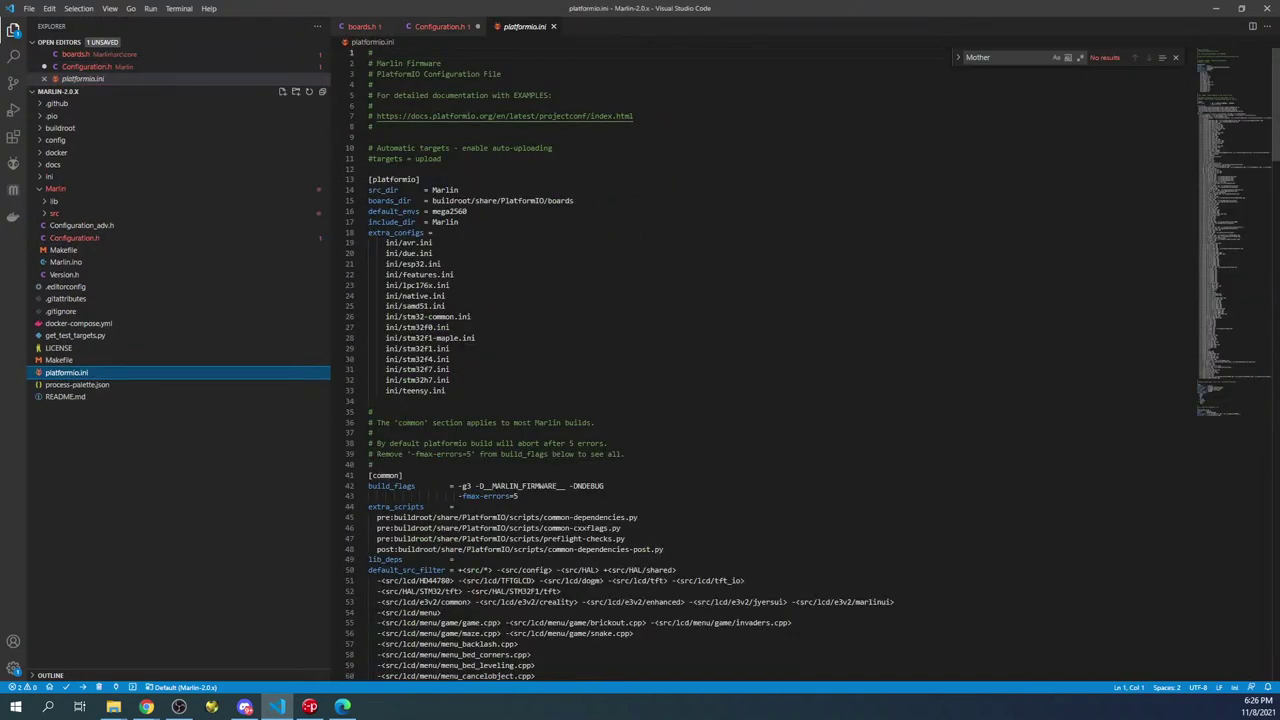
double_click(449, 211)
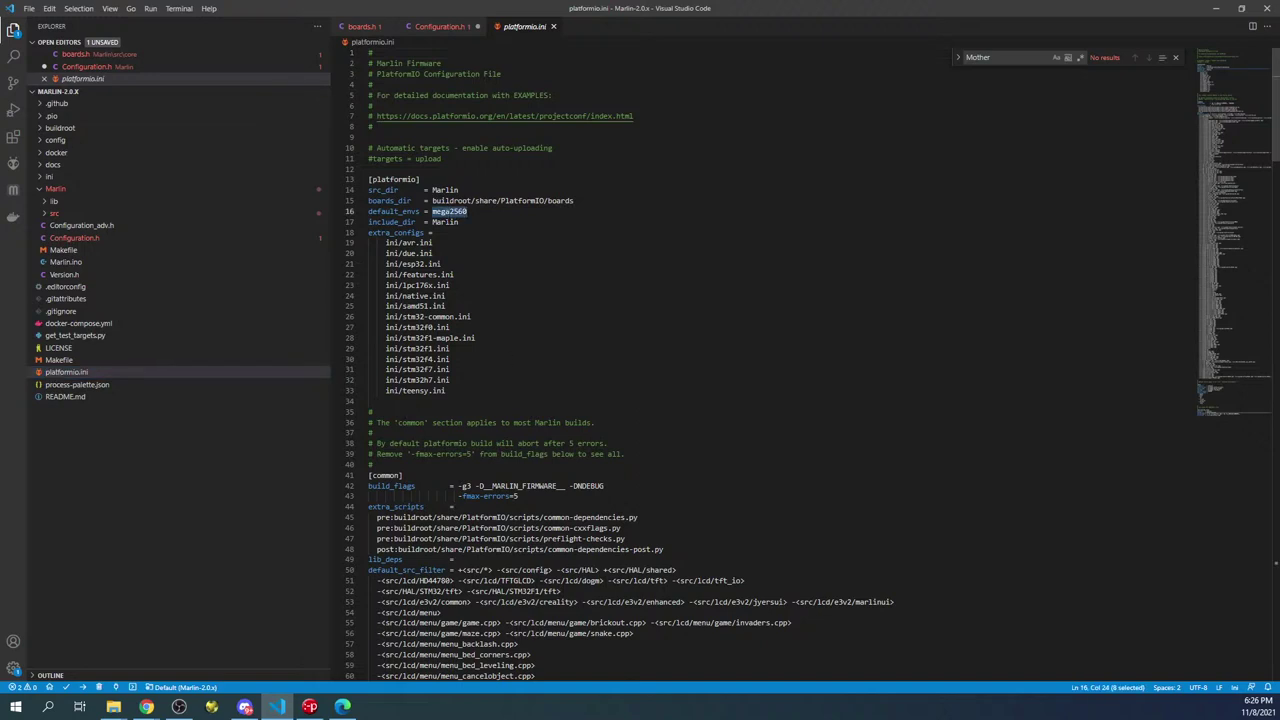
Step: Compare the extra_configs entries in platformio.ini with the files in the project's ini folder
left_click_drag(446, 391, 371, 243)
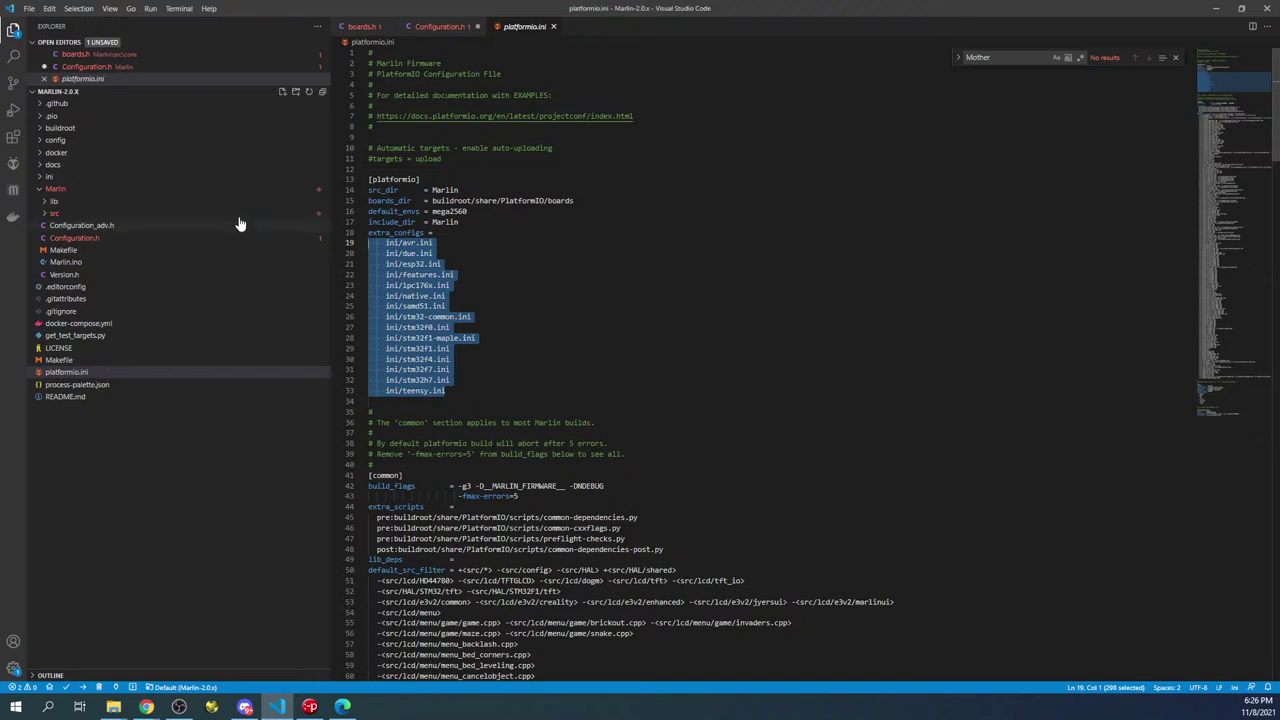
left_click(45, 177)
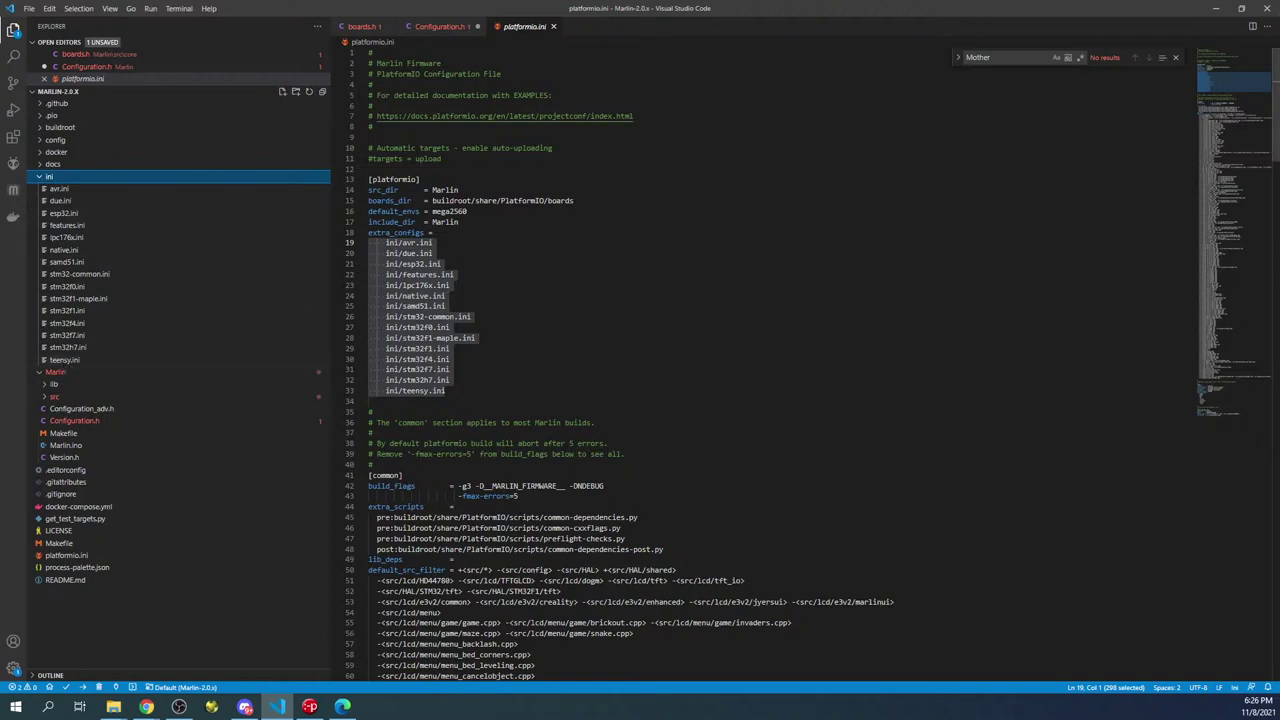
scroll(670, 392, "down", 20)
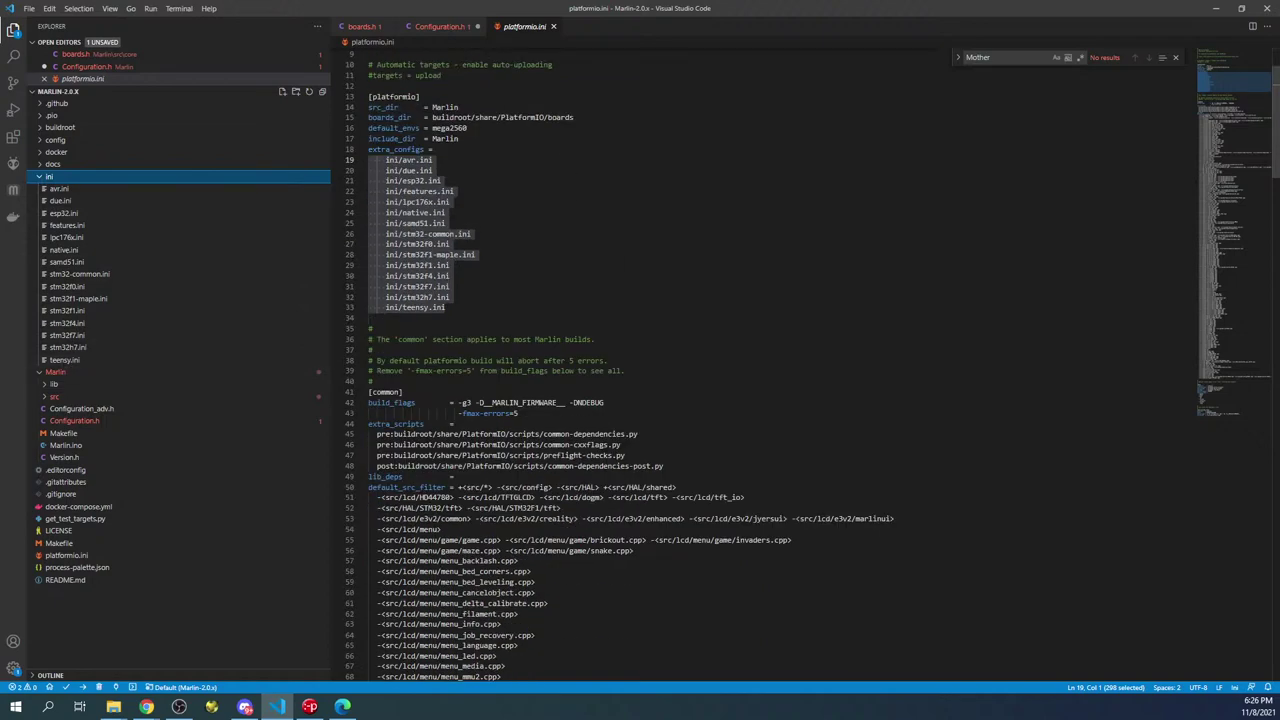
scroll(670, 392, "up", 20)
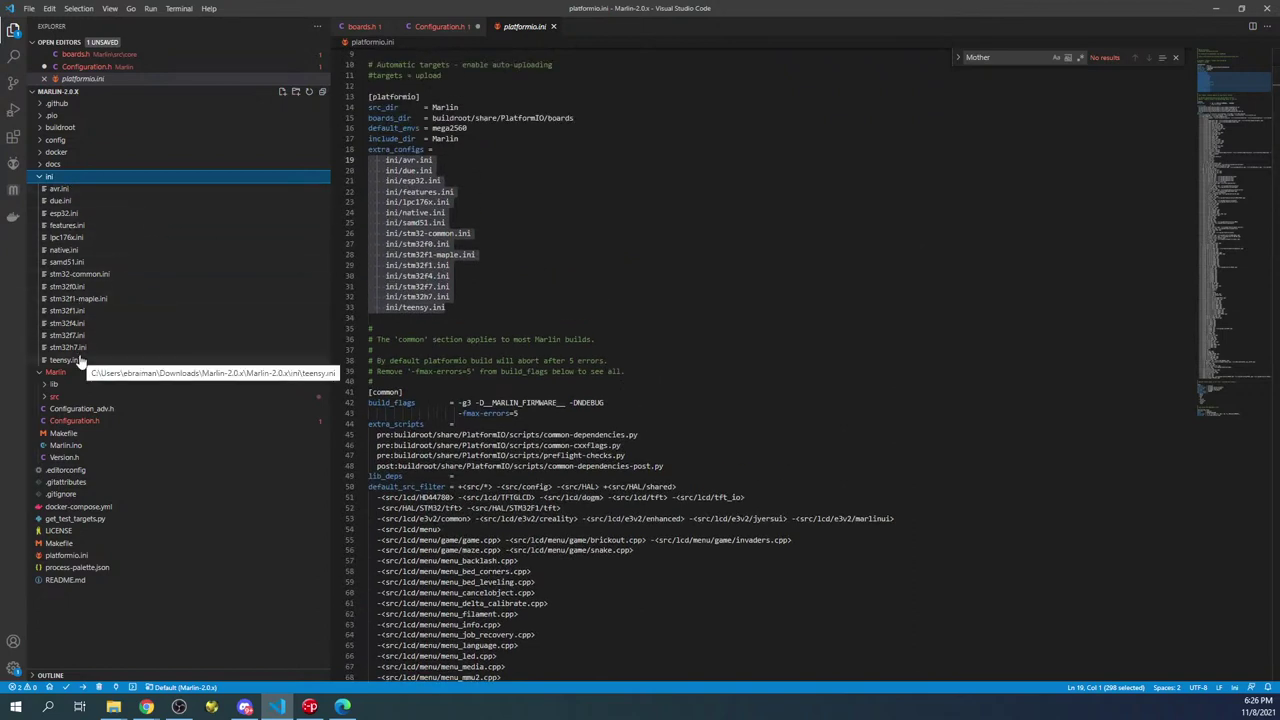
Step: Select the ini/stm32f4.ini entry in the extra_configs list of platformio.ini
left_click_drag(394, 304, 419, 287)
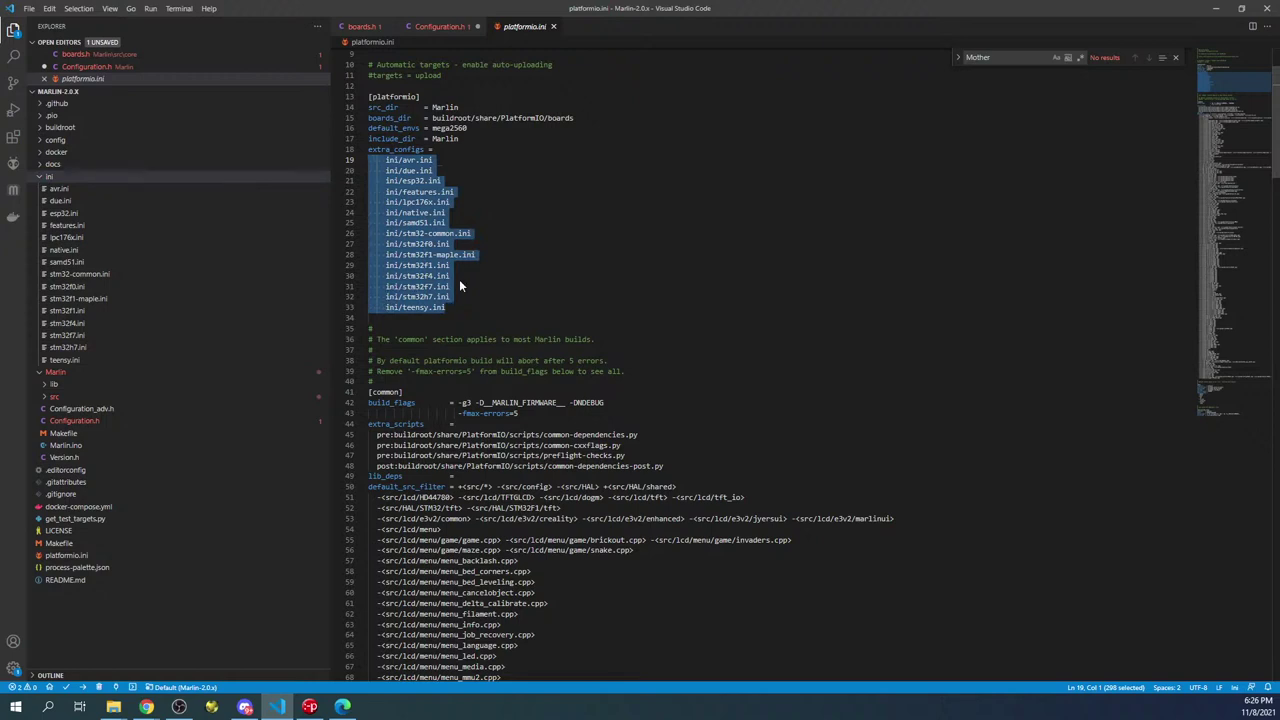
double_click(443, 276)
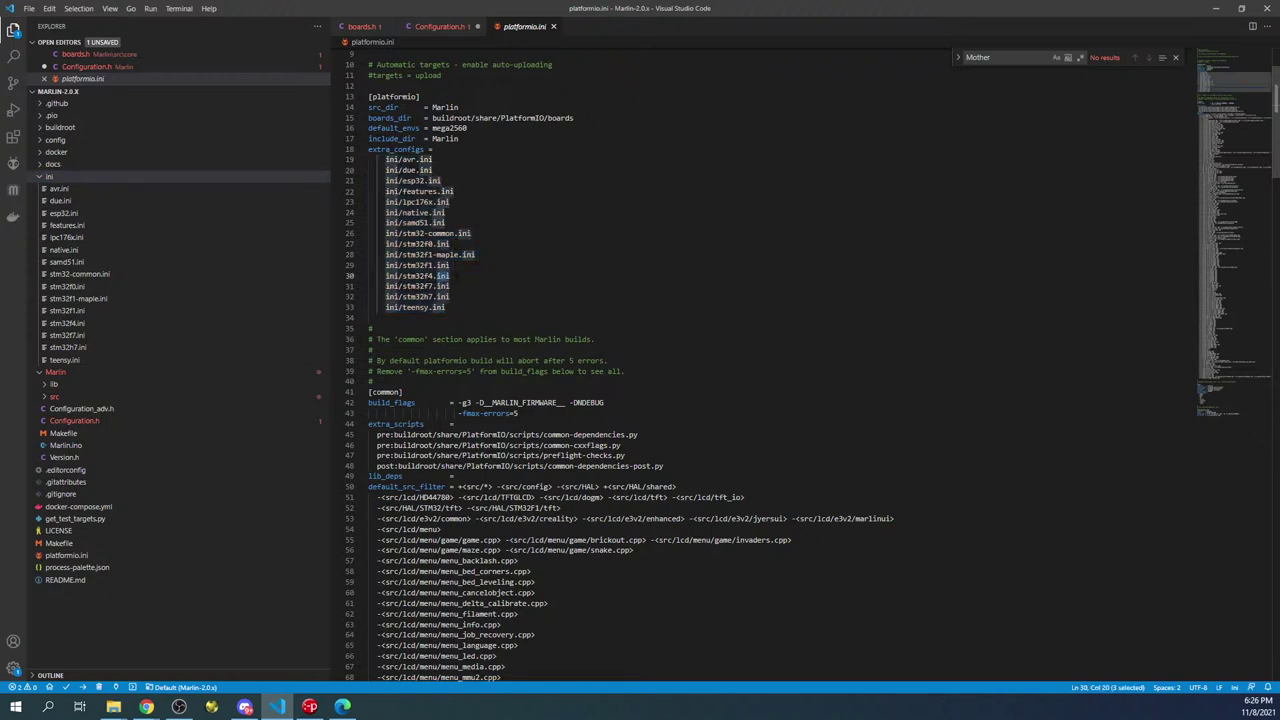
left_click(373, 277, "shift")
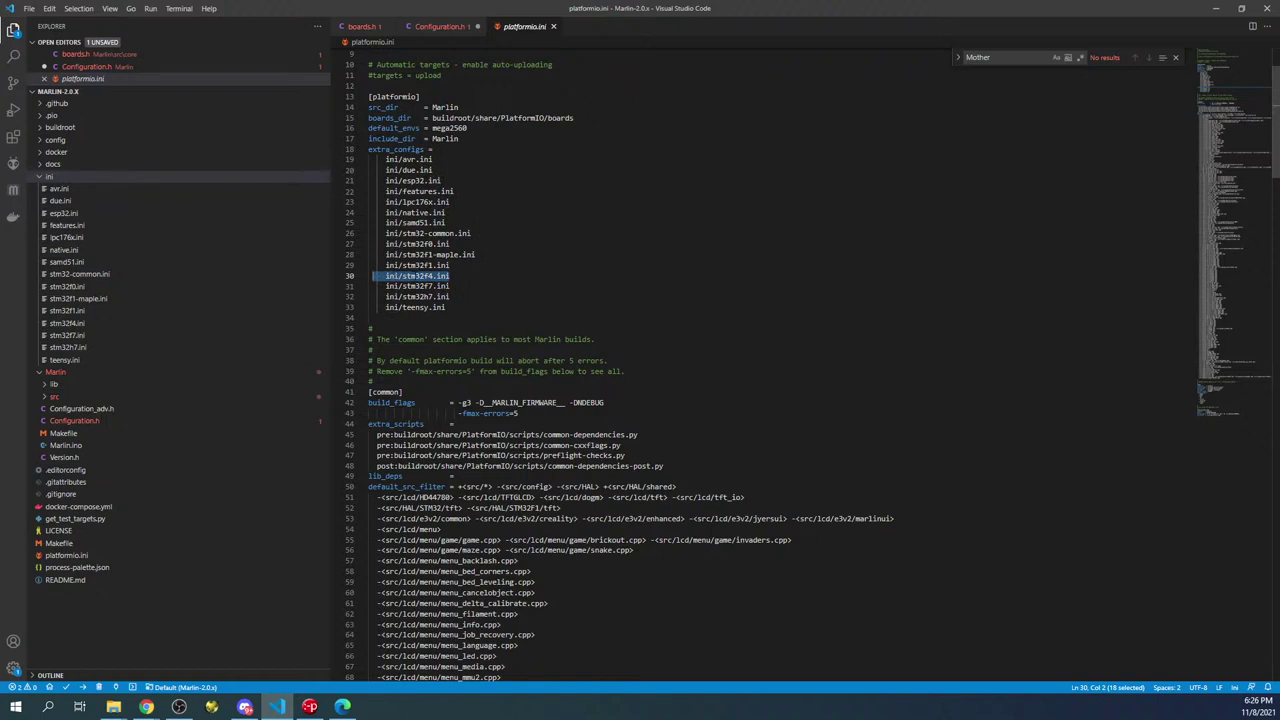
Step: Open stm32f4.ini from the ini folder and search it for SKR_2
left_click(67, 324)
left_click(618, 290)
key("ctrl+f")
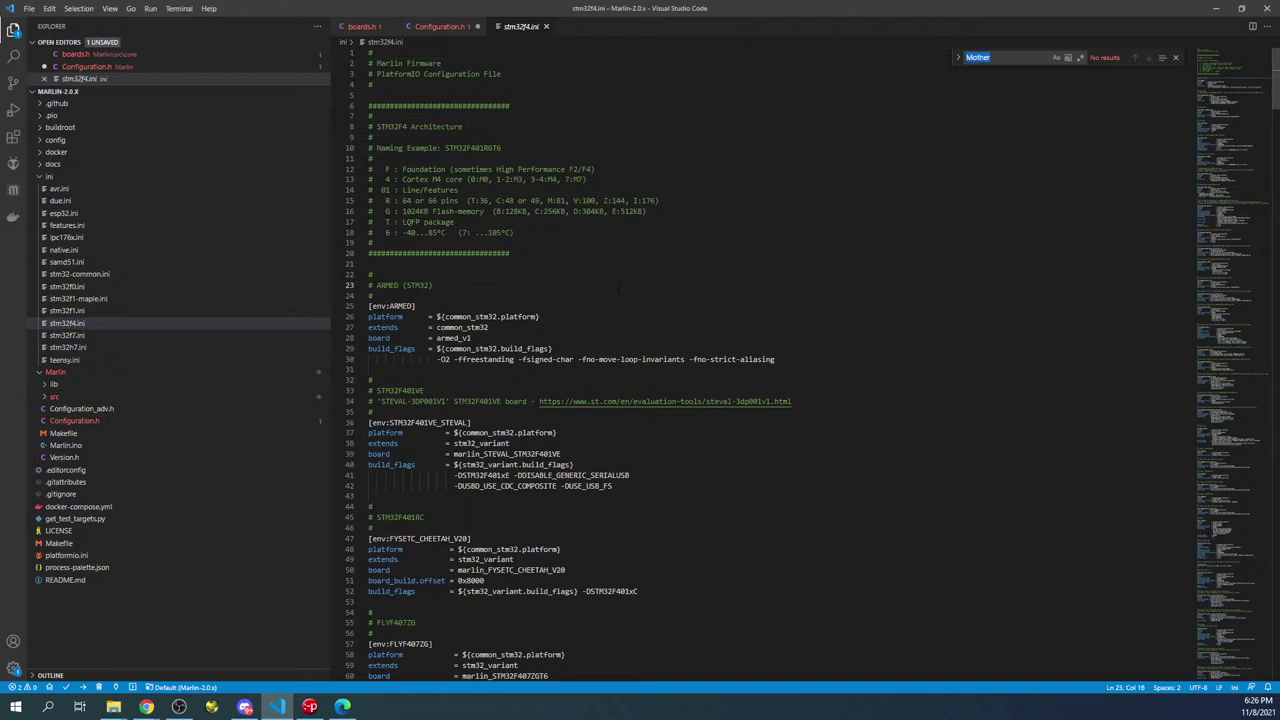
type("SKR_V2")
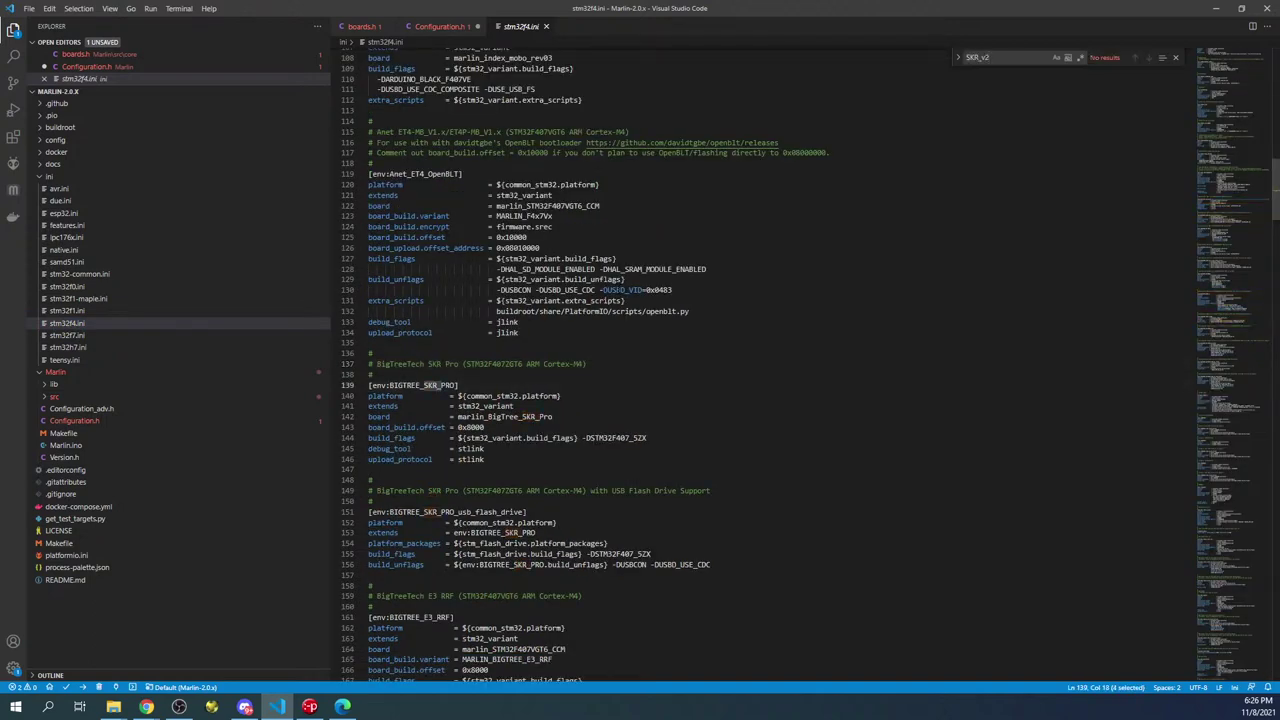
key("BackSpace")
key("BackSpace")
type("2")
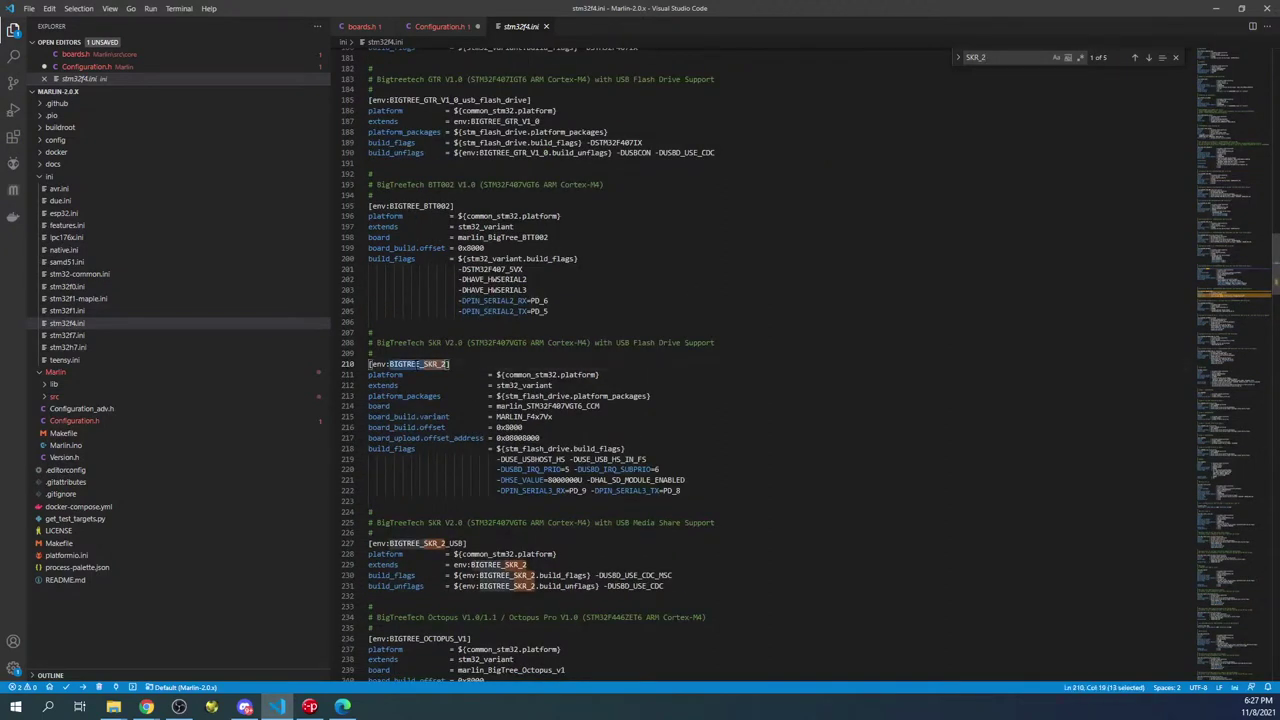
Step: Copy the environment name BIGTREE_SKR_2 from its section header in stm32f4.ini
double_click(414, 364)
right_click(414, 364)
left_click(436, 410)
Step: Examine the BIGTREE_SKR_2_USB and BIGTREE_OCTOPUS_PRO_V1_F429 environment sections in stm32f4.ini
scroll(436, 410, "down", 5)
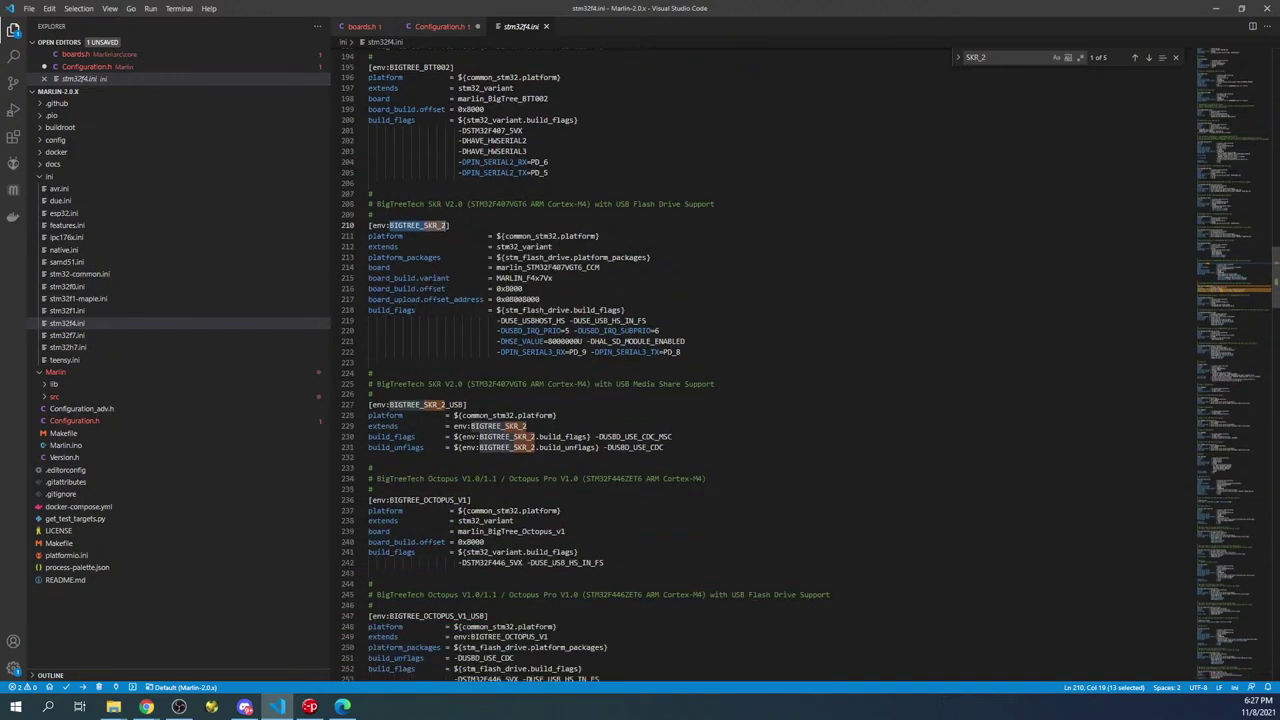
scroll(482, 421, "down", 10)
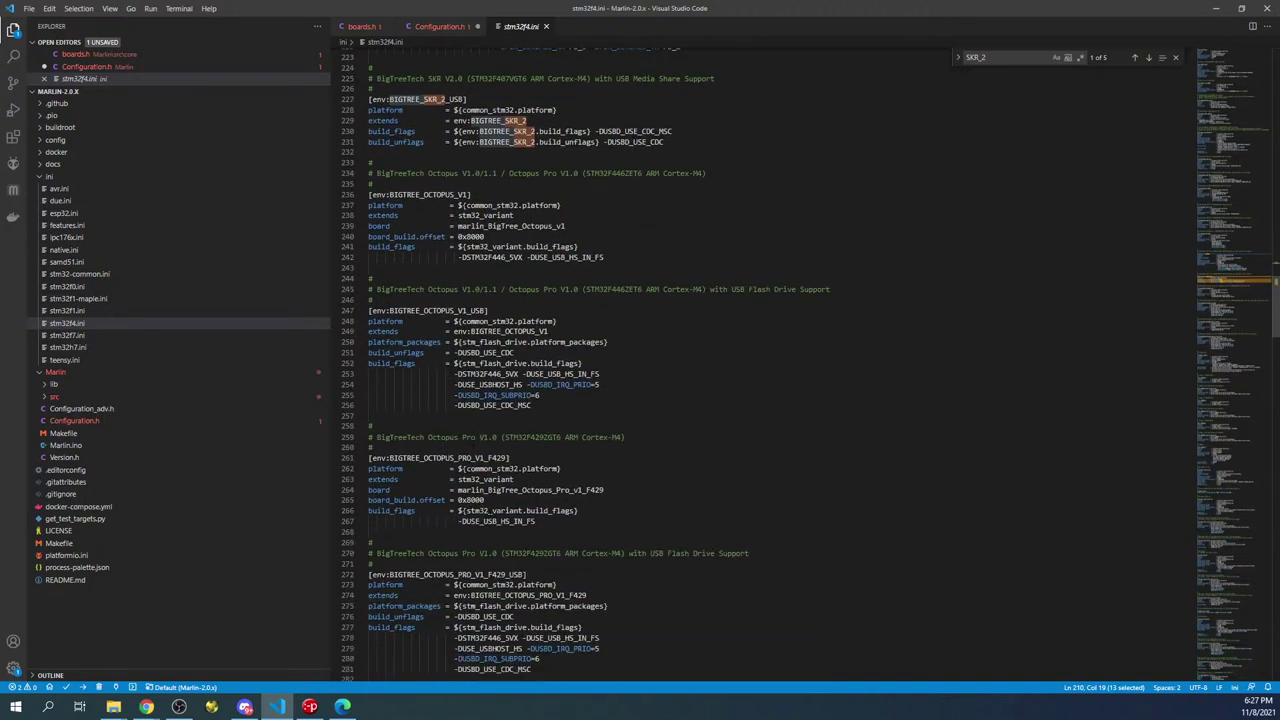
left_click_drag(510, 458, 343, 462)
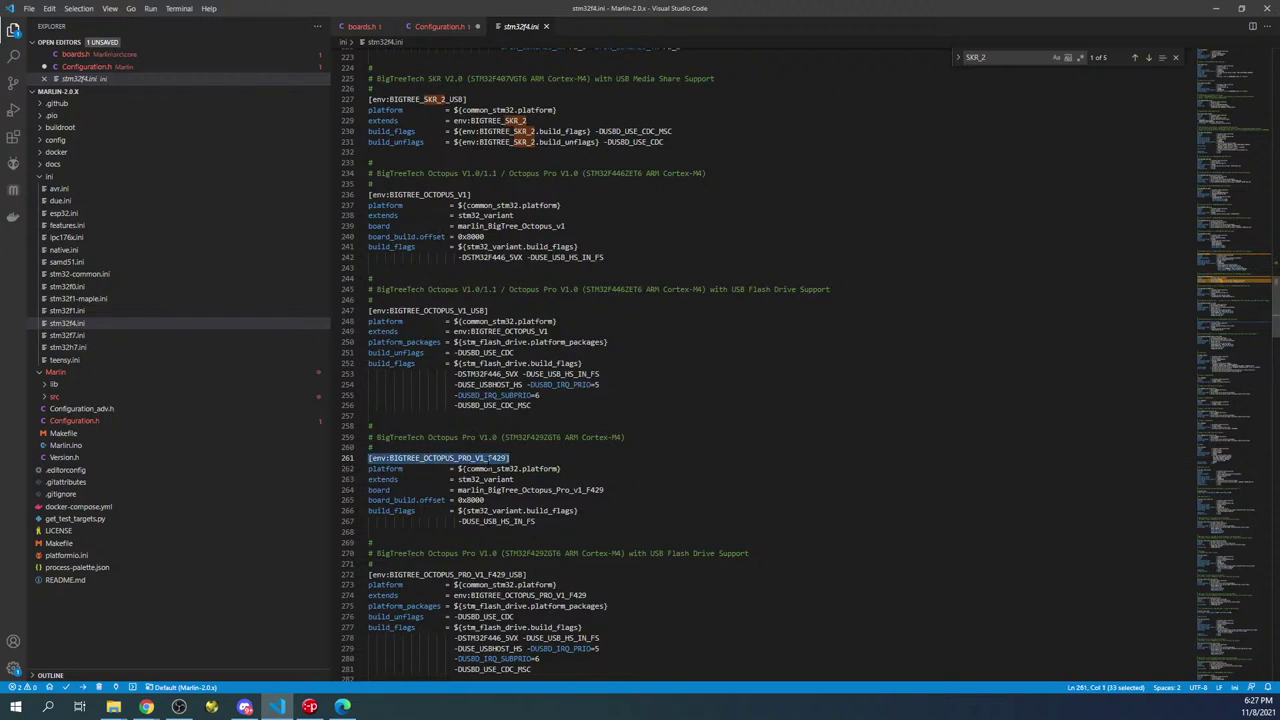
left_click_drag(536, 521, 353, 455)
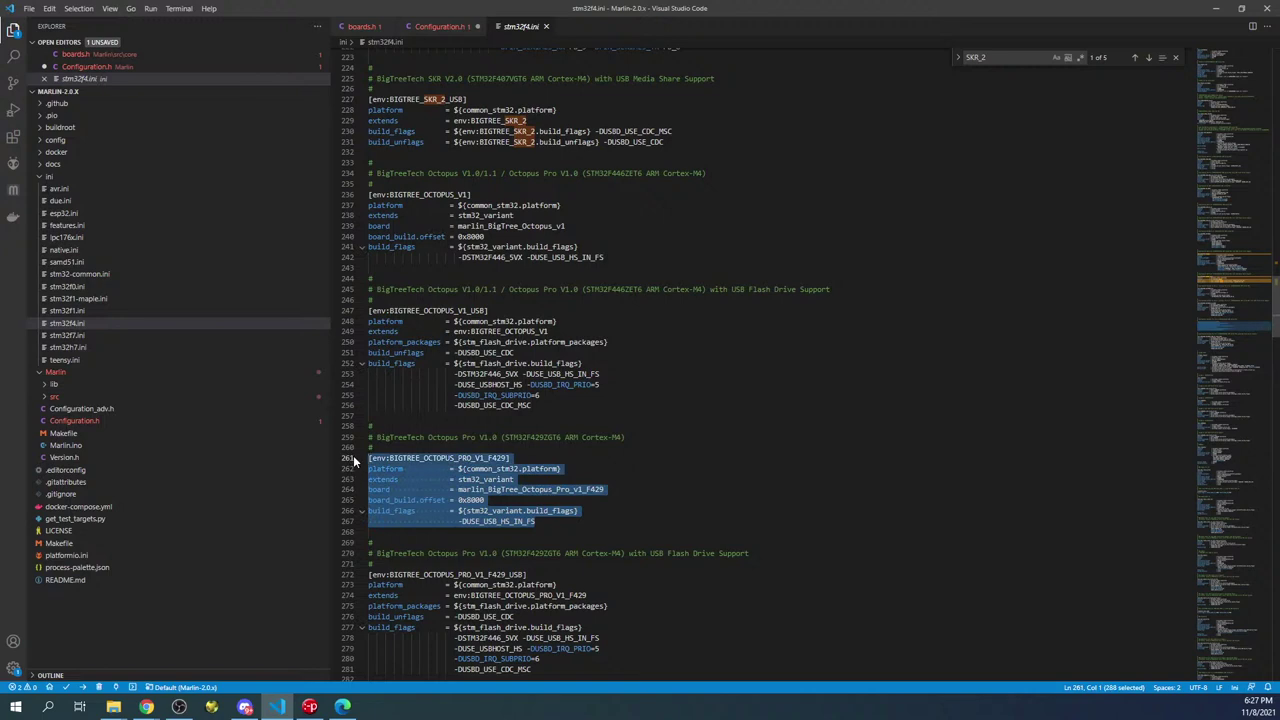
left_click_drag(664, 141, 359, 117)
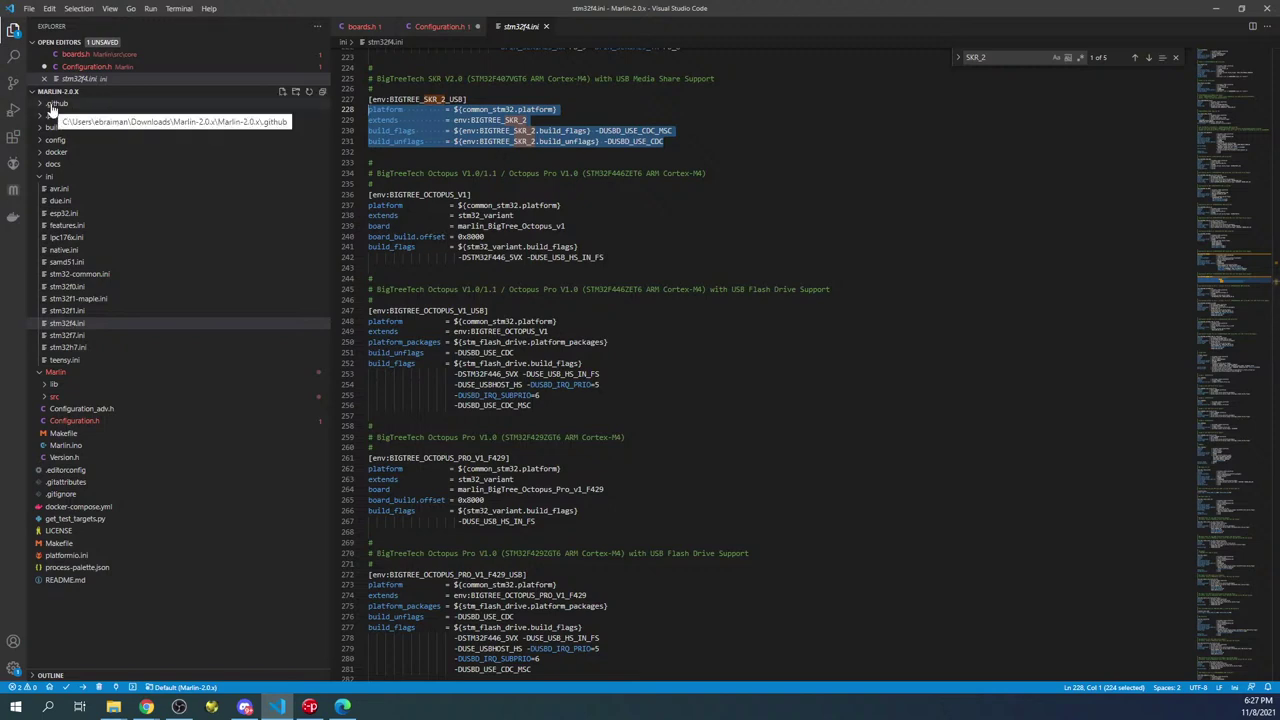
Step: Collapse the ini folder and set default_envs in platformio.ini to BIGTREE_SKR_2
left_click(44, 177)
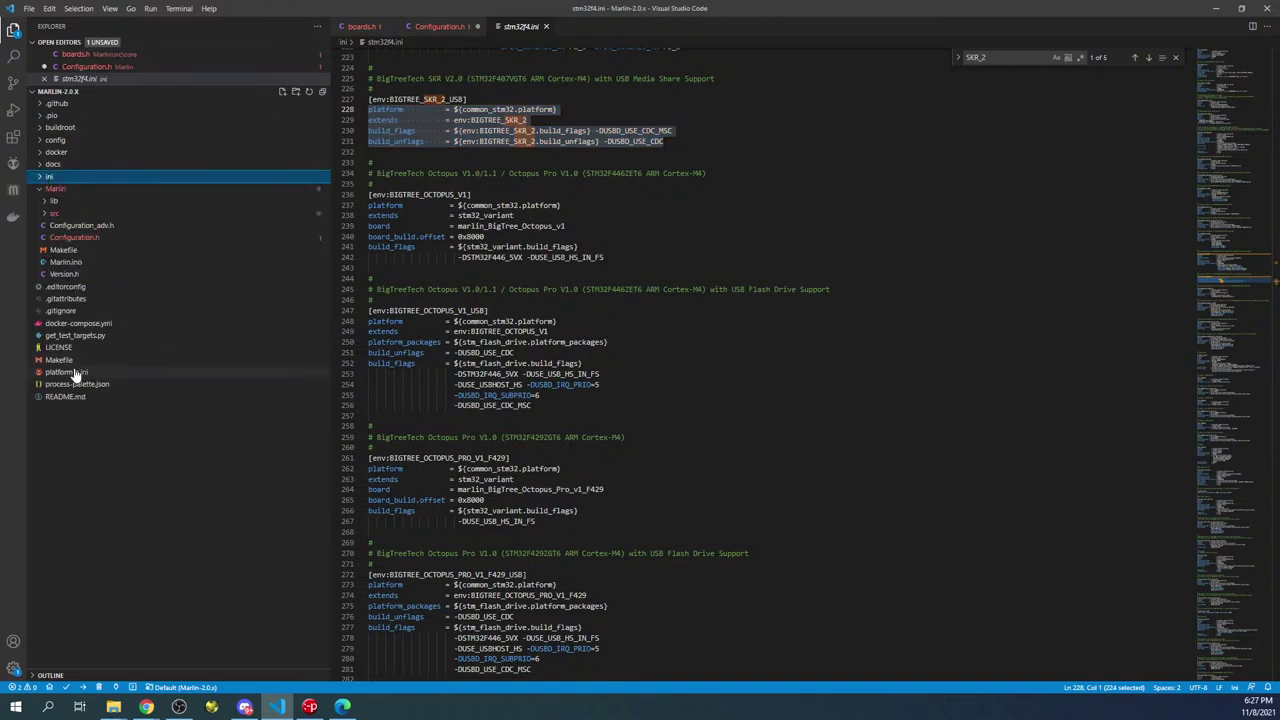
left_click(76, 373)
double_click(455, 128)
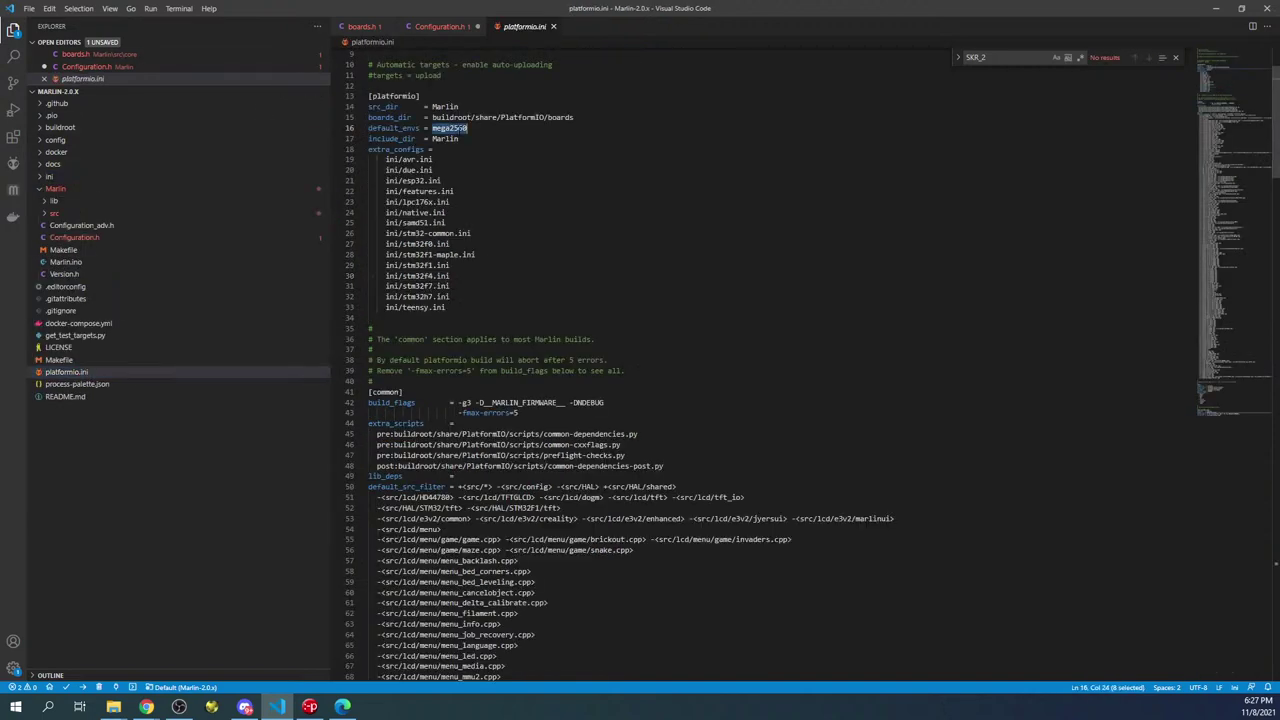
key("ctrl+v")
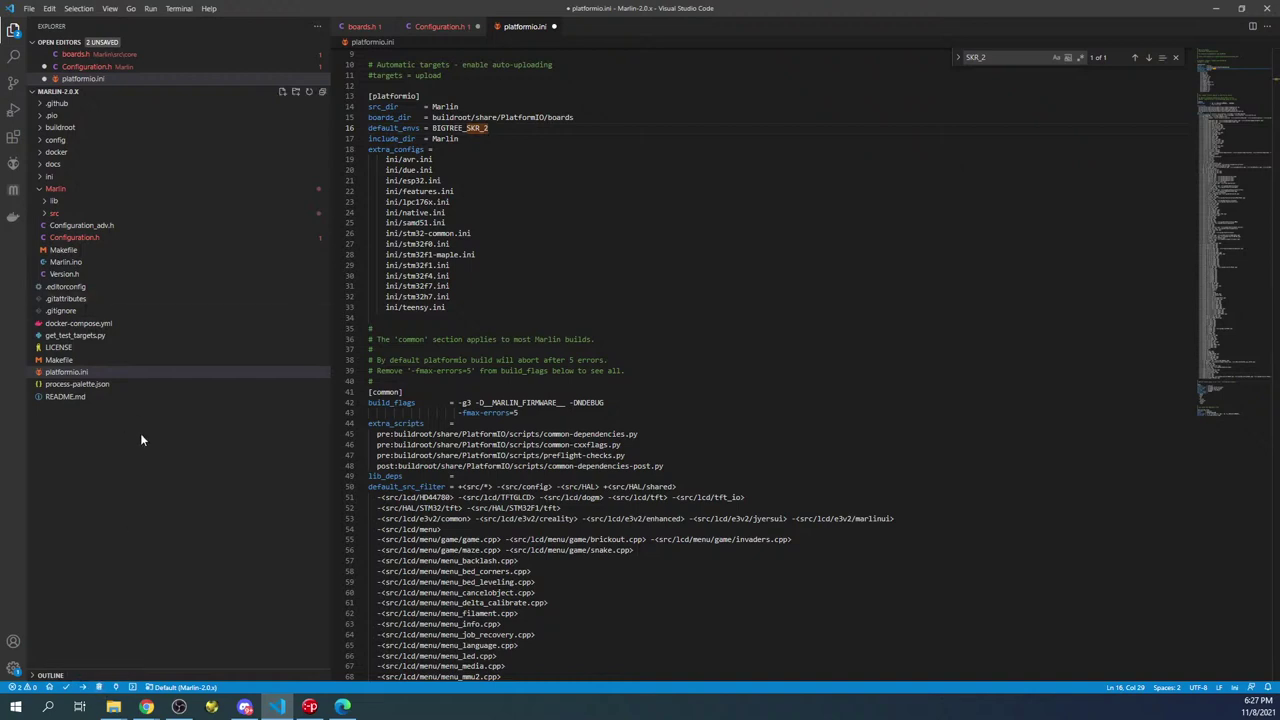
Step: Check the mega2560 output folder in .pio\build and clean the PlatformIO project
left_click(40, 116)
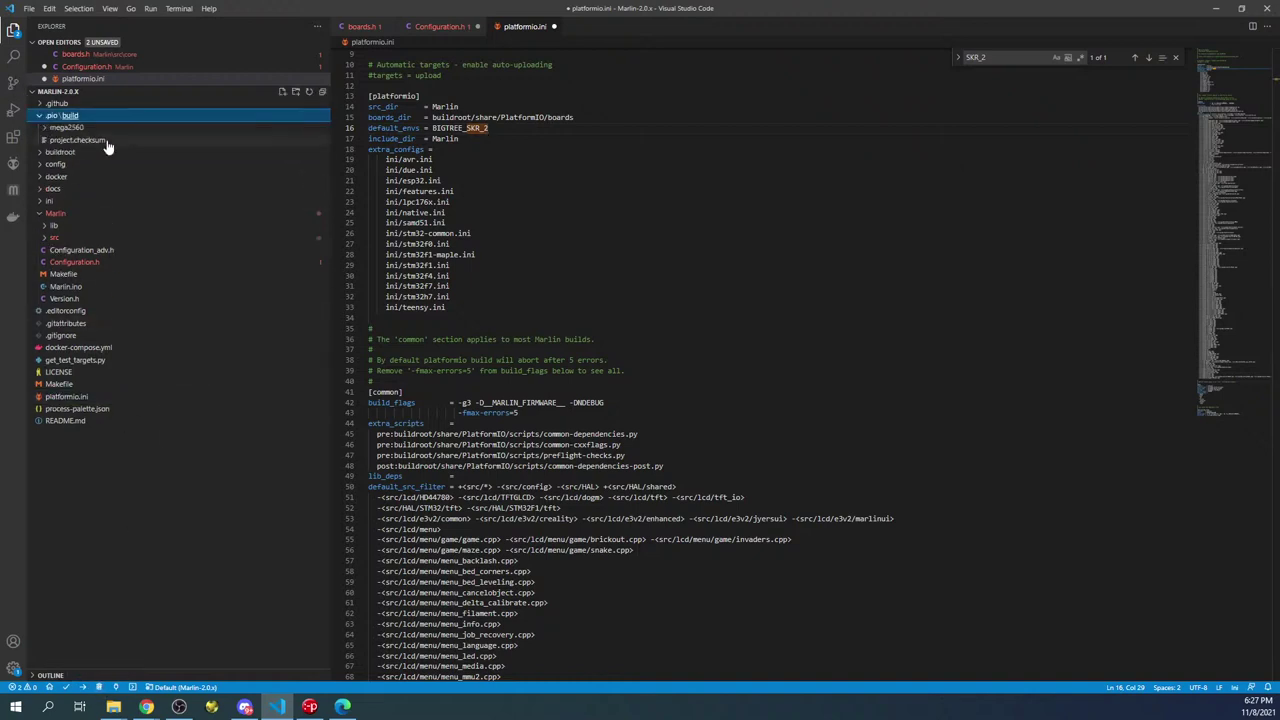
left_click(60, 128)
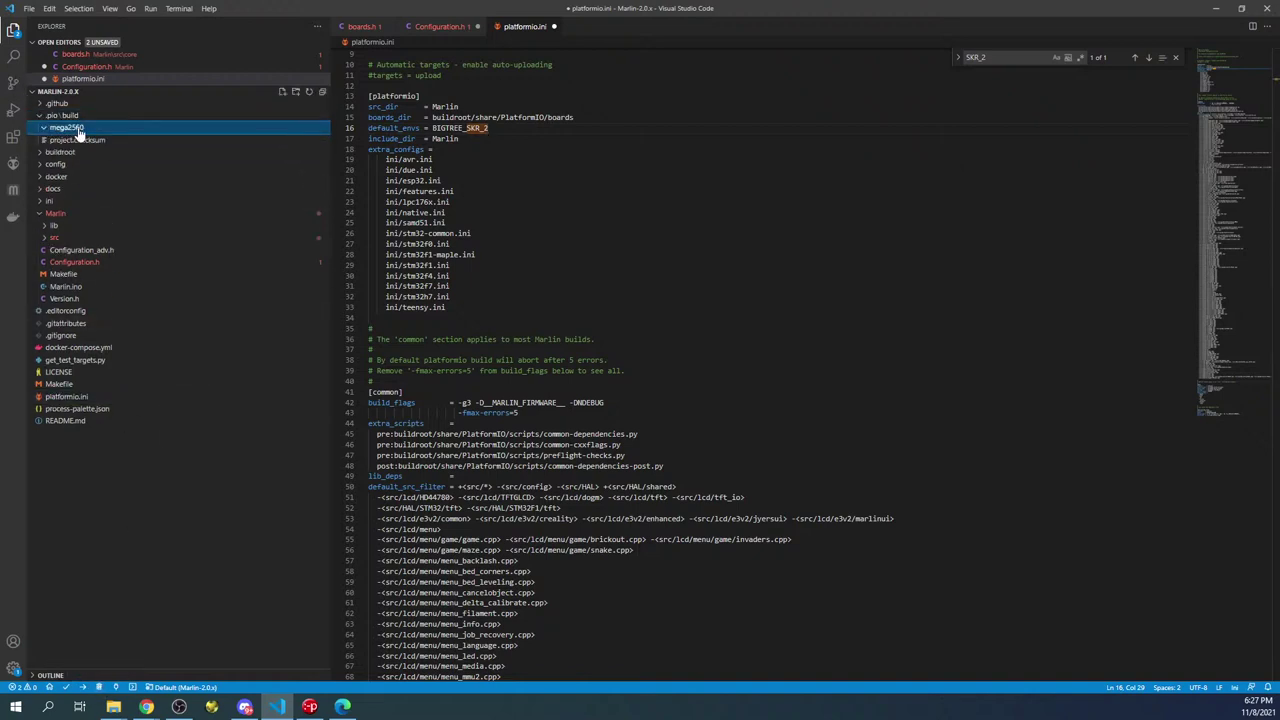
left_click(45, 128)
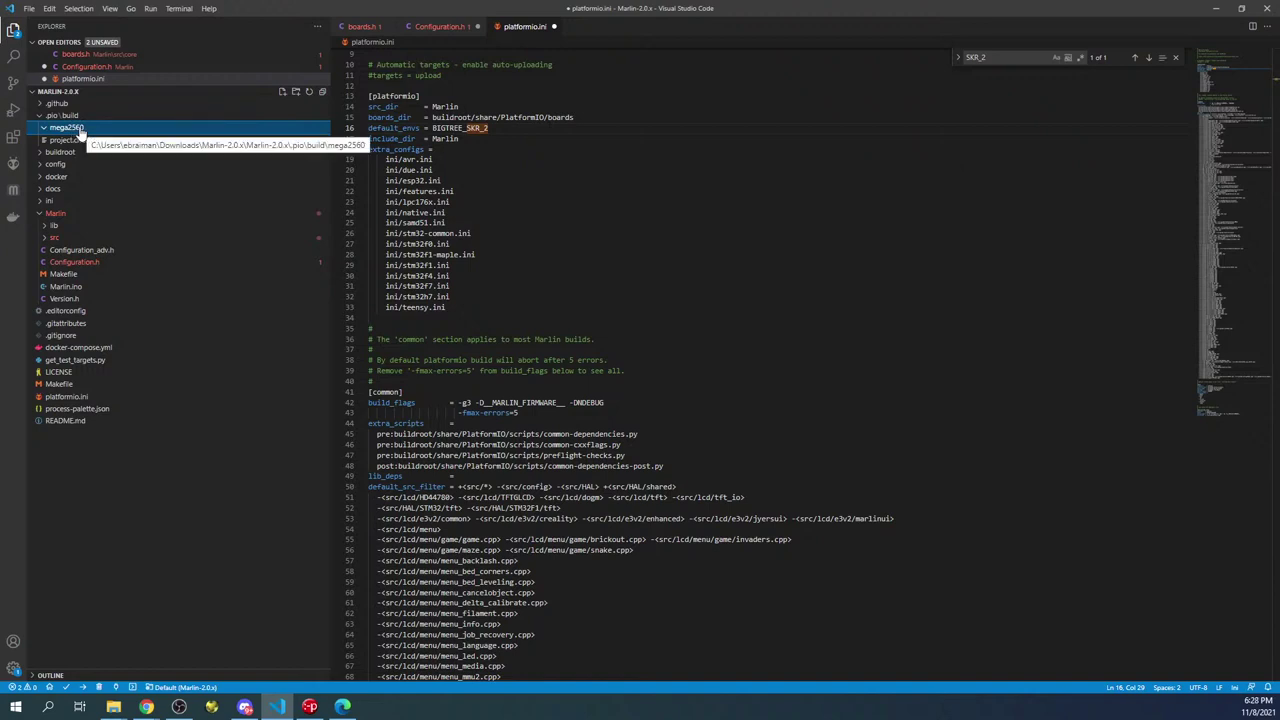
left_click(99, 688)
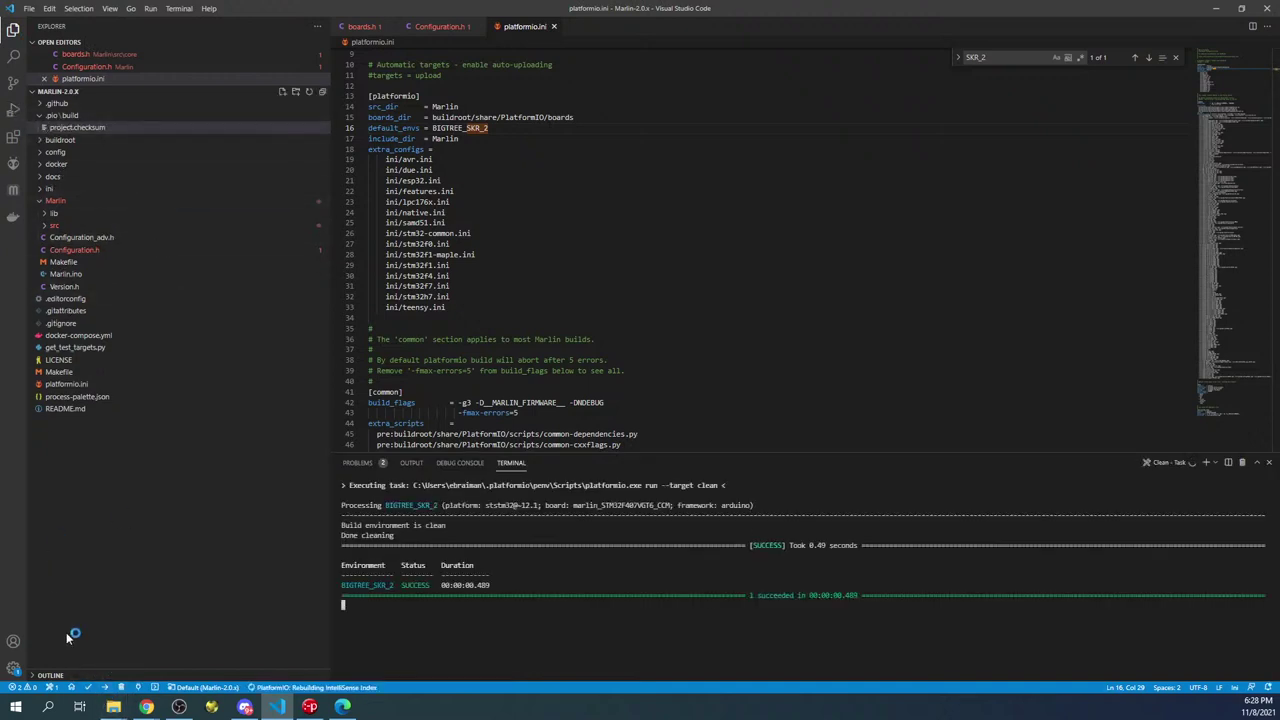
Step: Build the firmware and highlight the BIGTREE_SKR_2 result line in the terminal
left_click(88, 687)
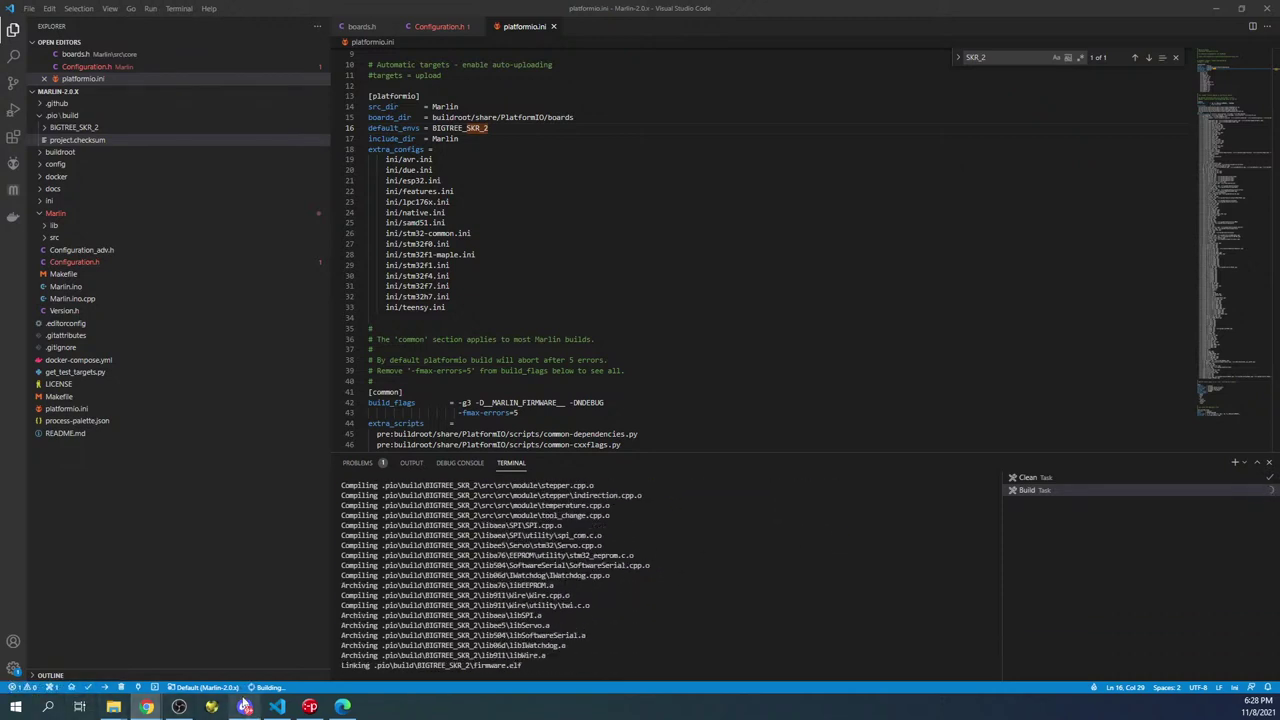
mouse_move(146, 705)
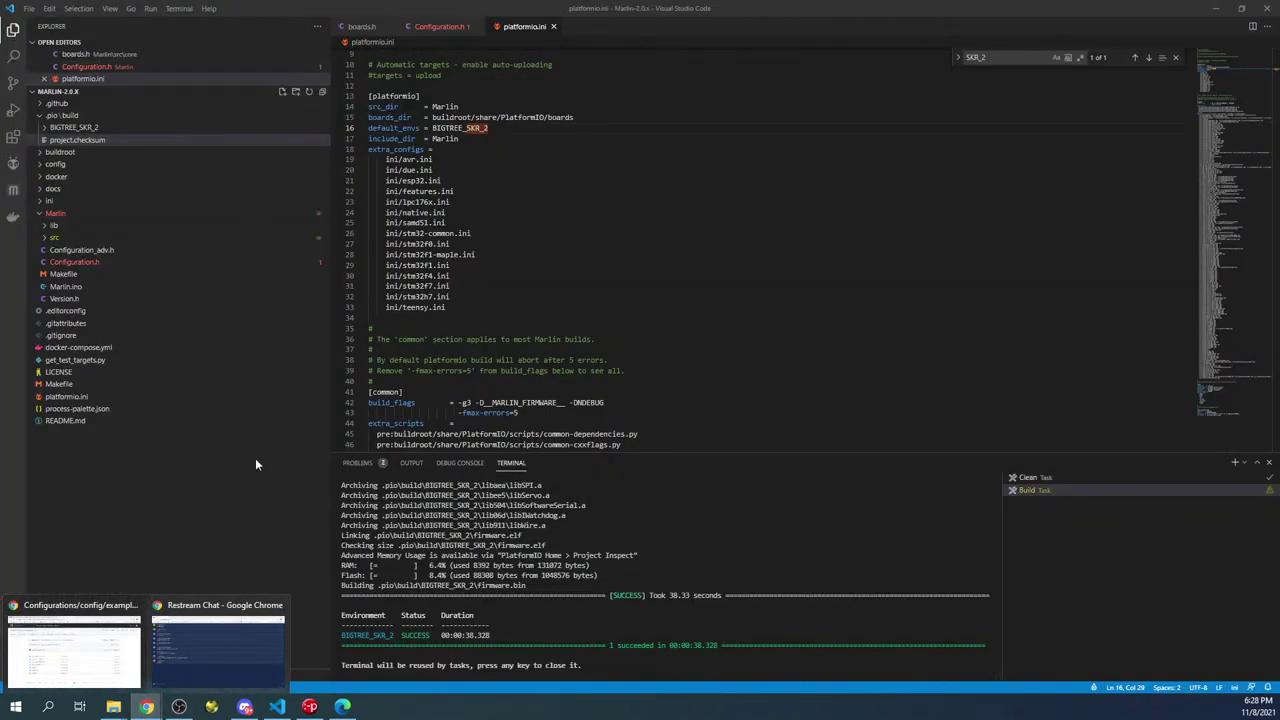
left_click_drag(509, 636, 320, 638)
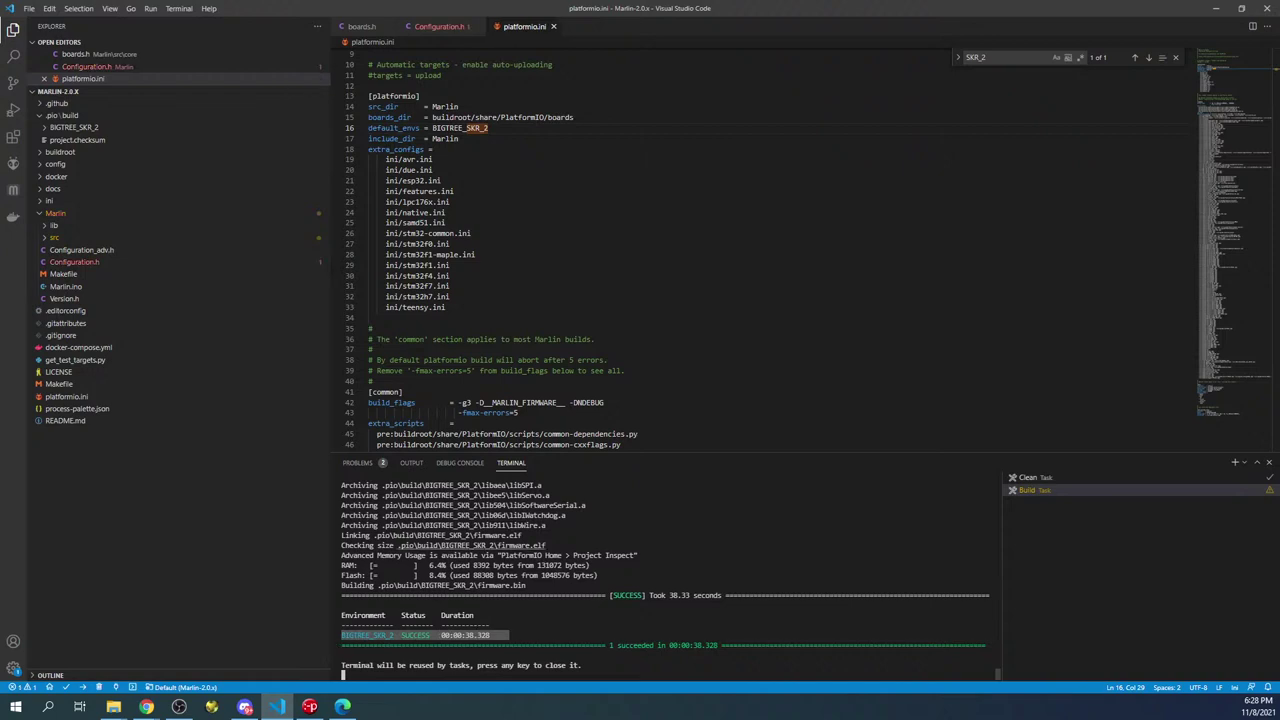
Step: Expand the BIGTREE_SKR_2 folder in .pio\build and open firmware.bin
left_click(37, 117)
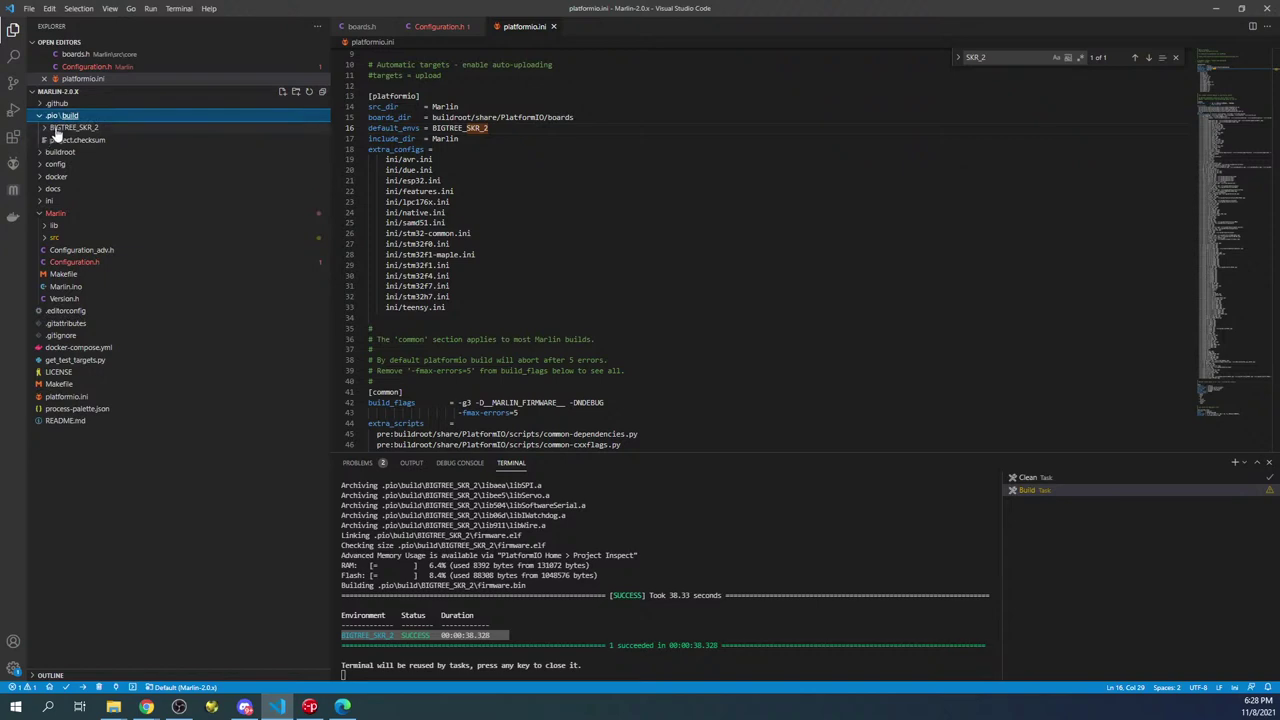
left_click(46, 128)
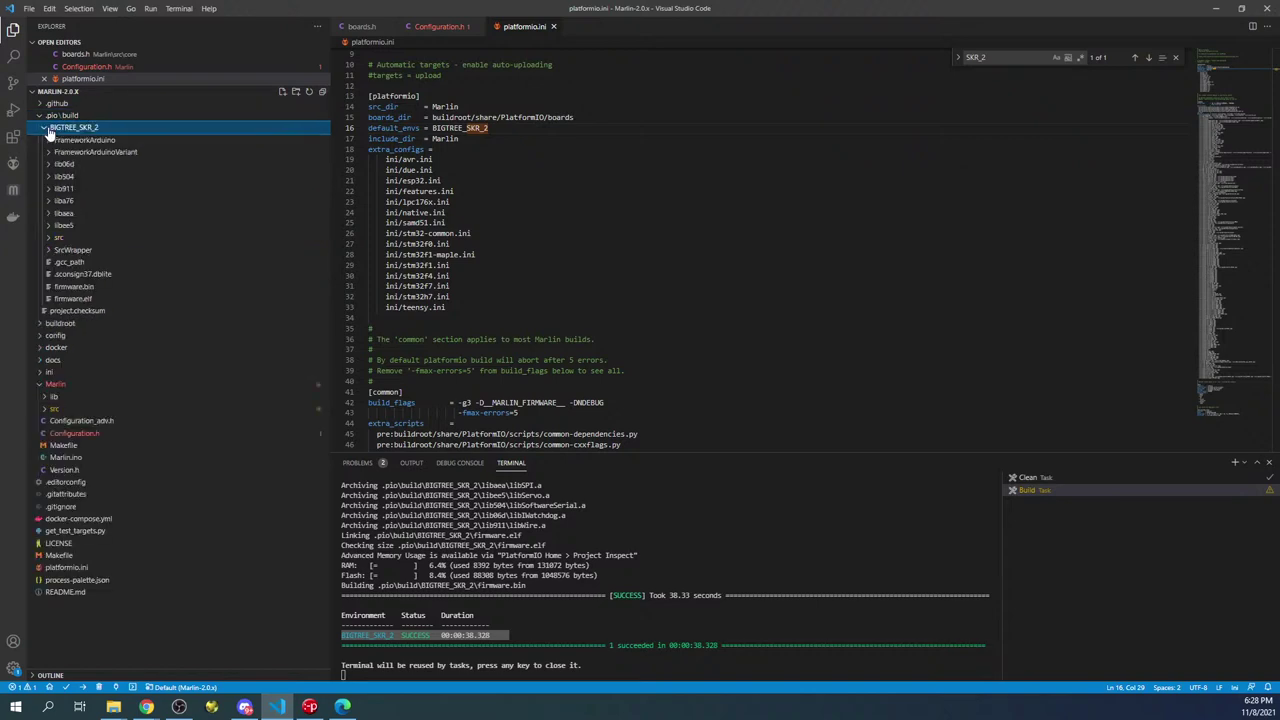
left_click(74, 287)
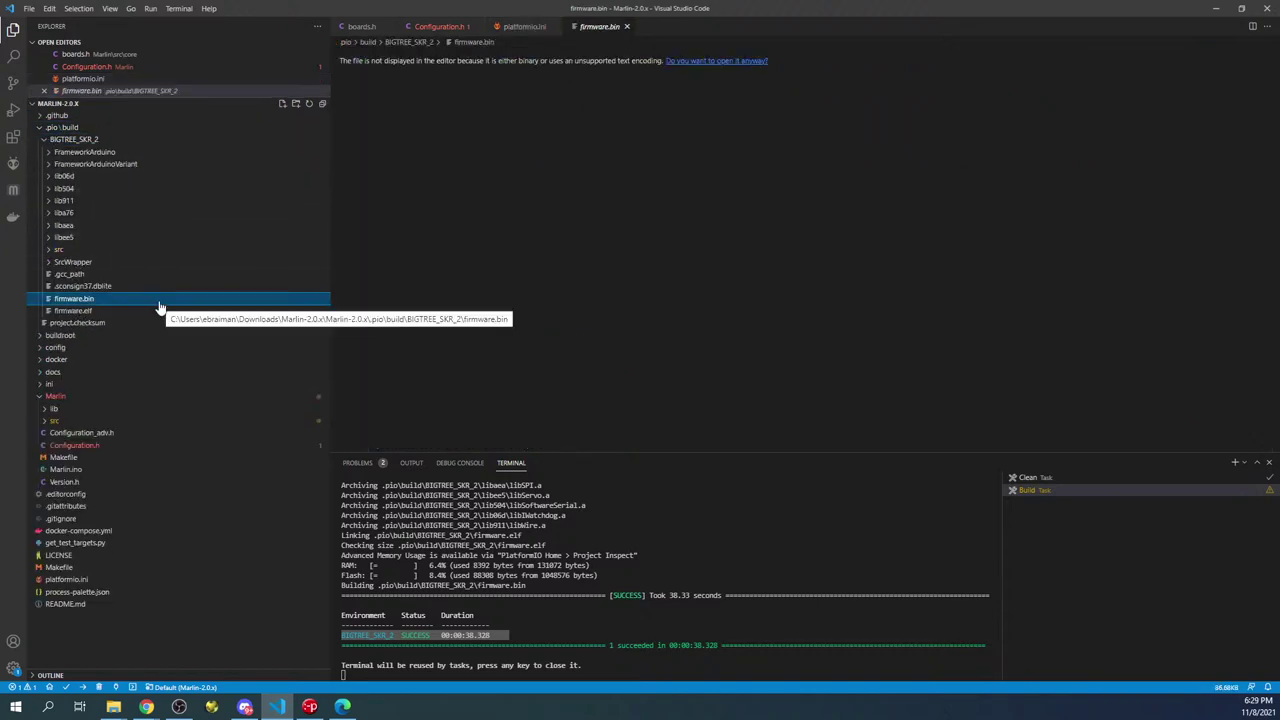
left_click(724, 64)
left_click(512, 162)
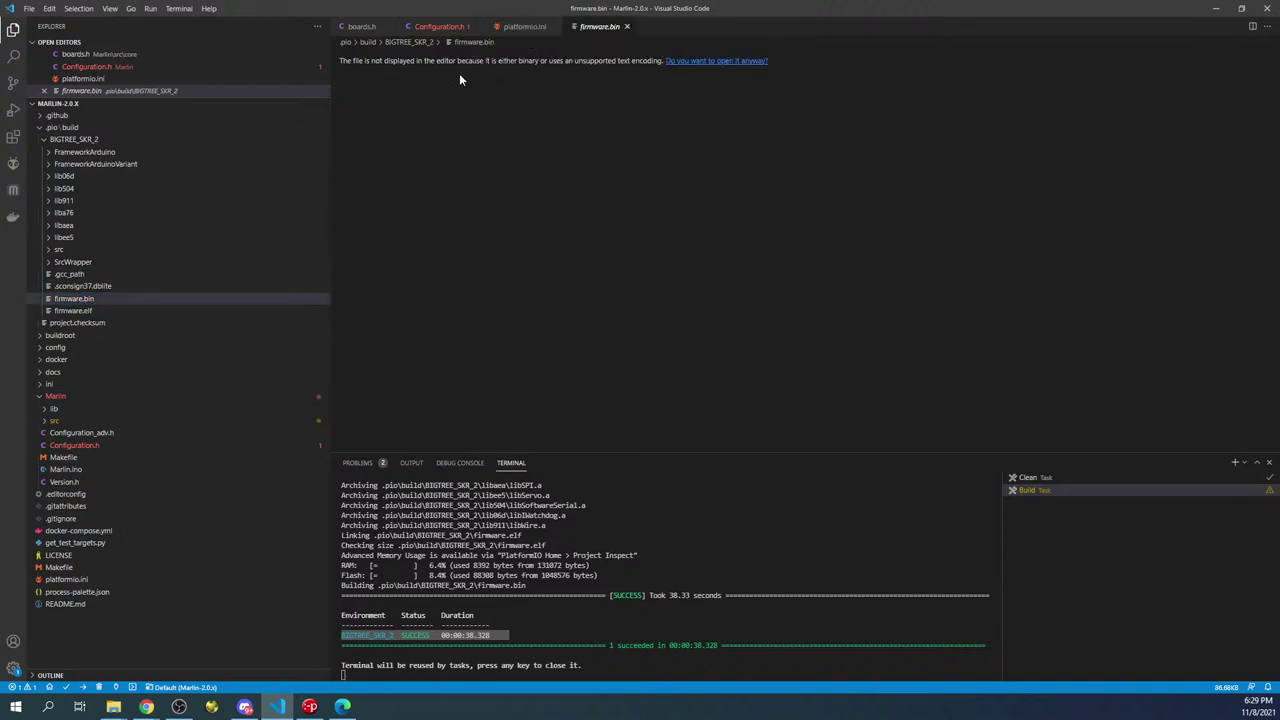
Step: Reveal firmware.bin in File Explorer and maximize that window
right_click(72, 308)
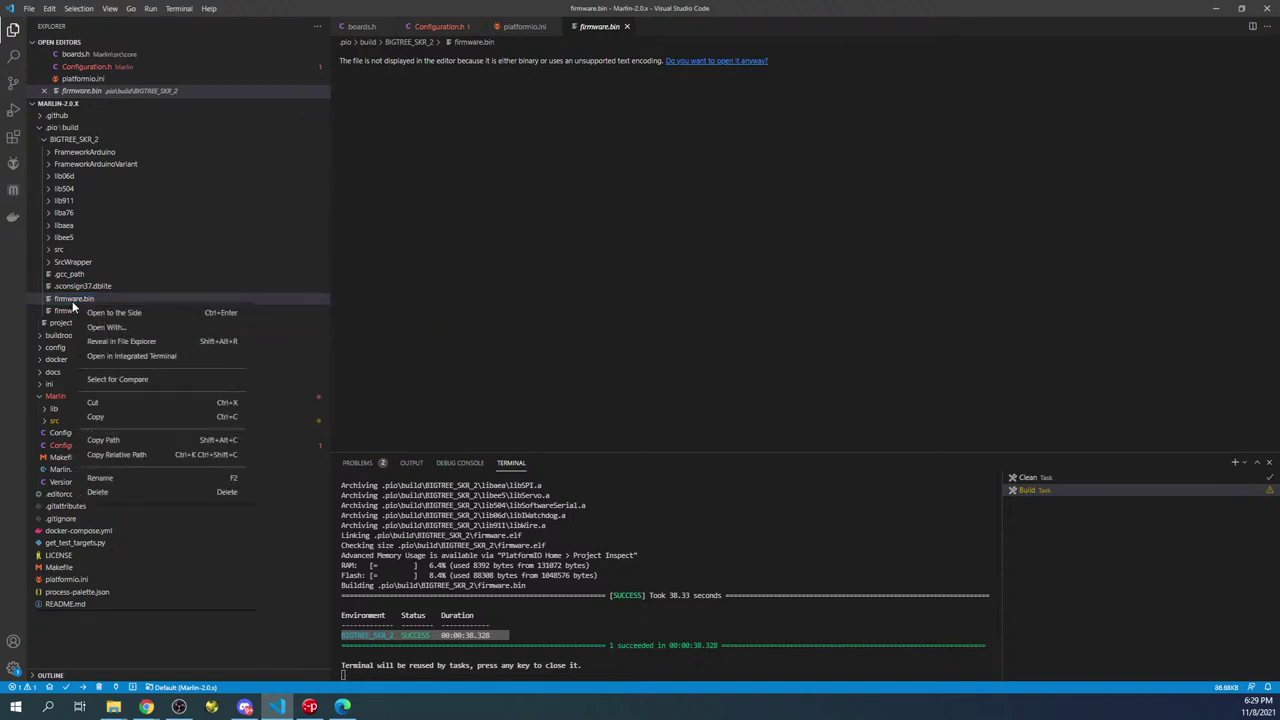
left_click(133, 342)
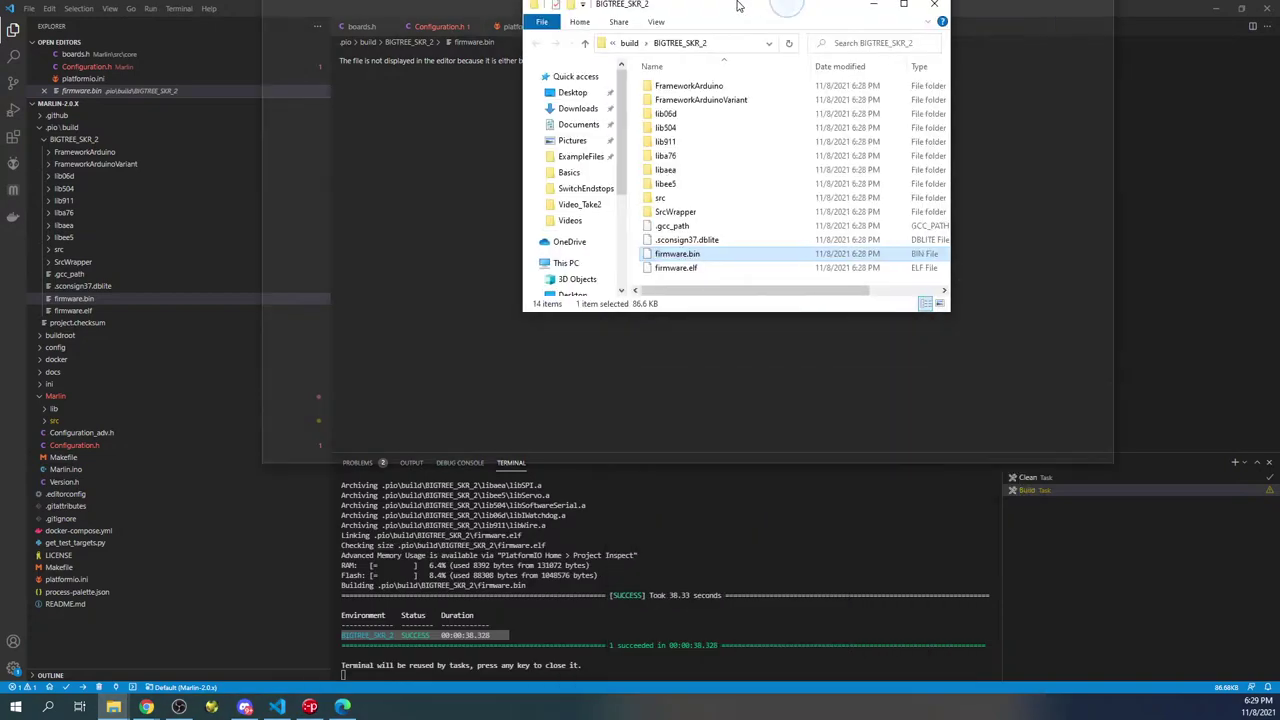
double_click(771, 6)
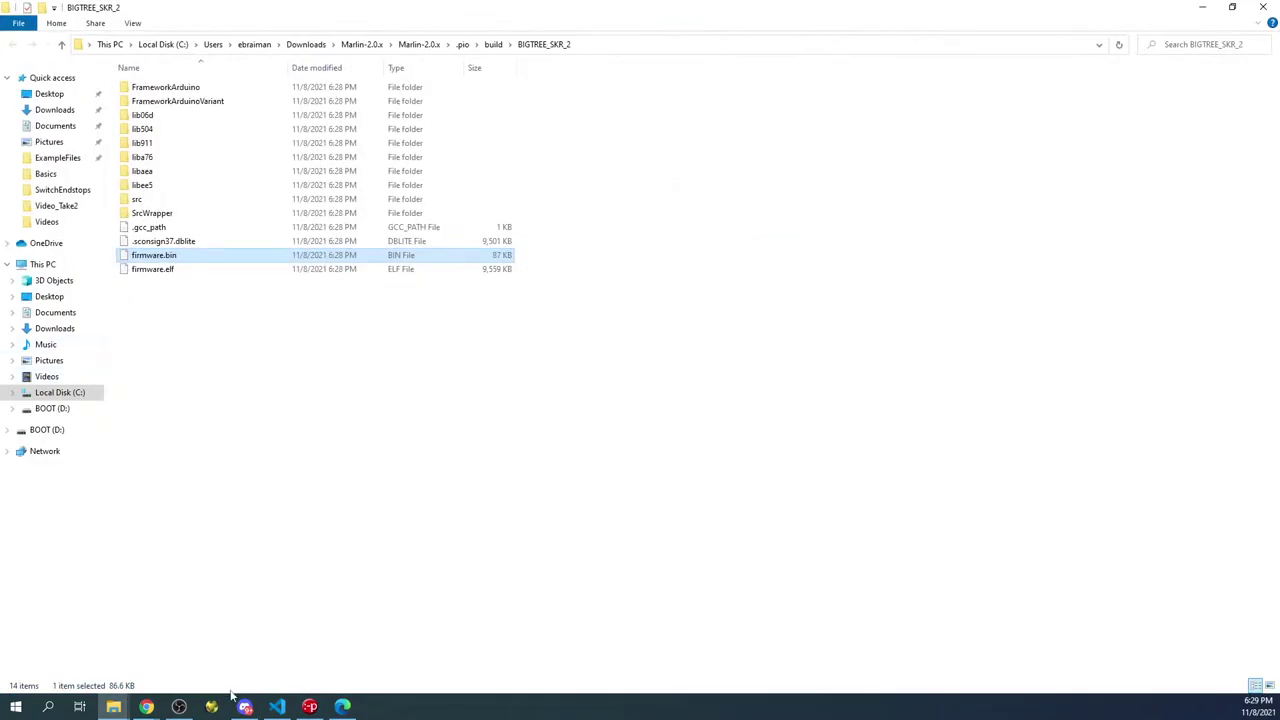
Step: Check the contents of the BOOT (D:) drive, and send firmware.bin from the BIGTREE_SKR_2 build folder to it
left_click(48, 410)
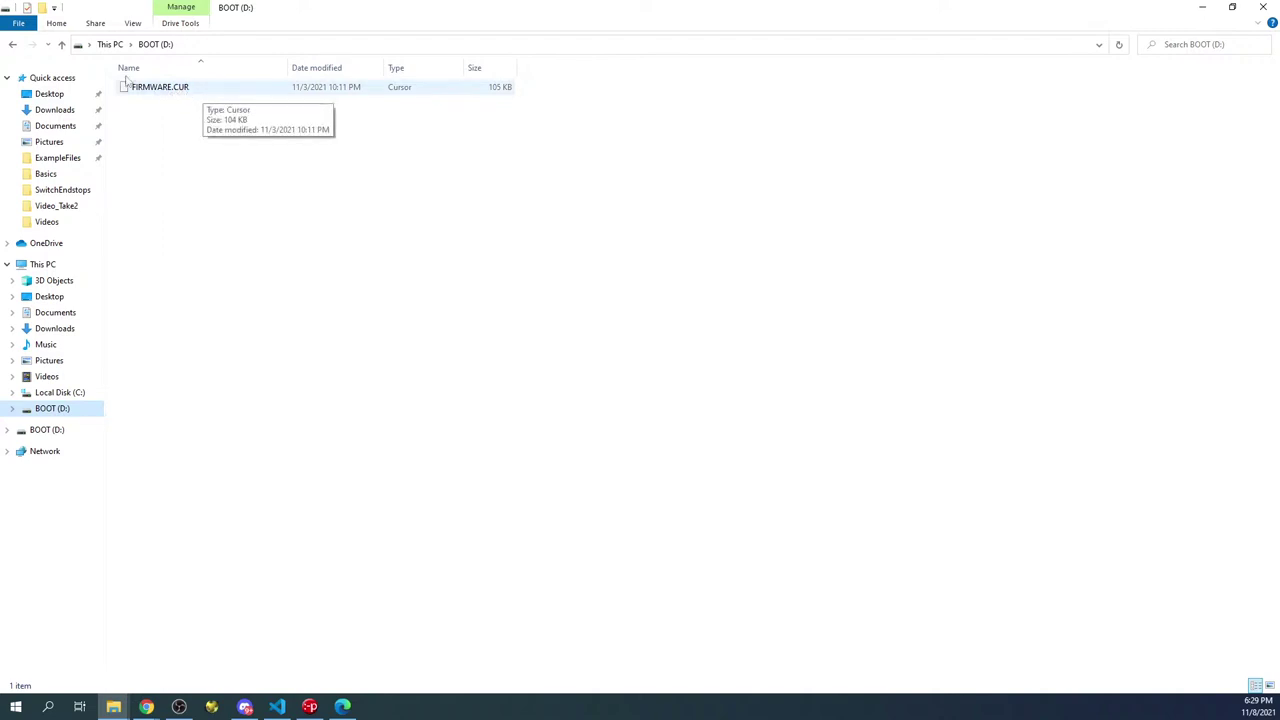
left_click(12, 44)
right_click(167, 258)
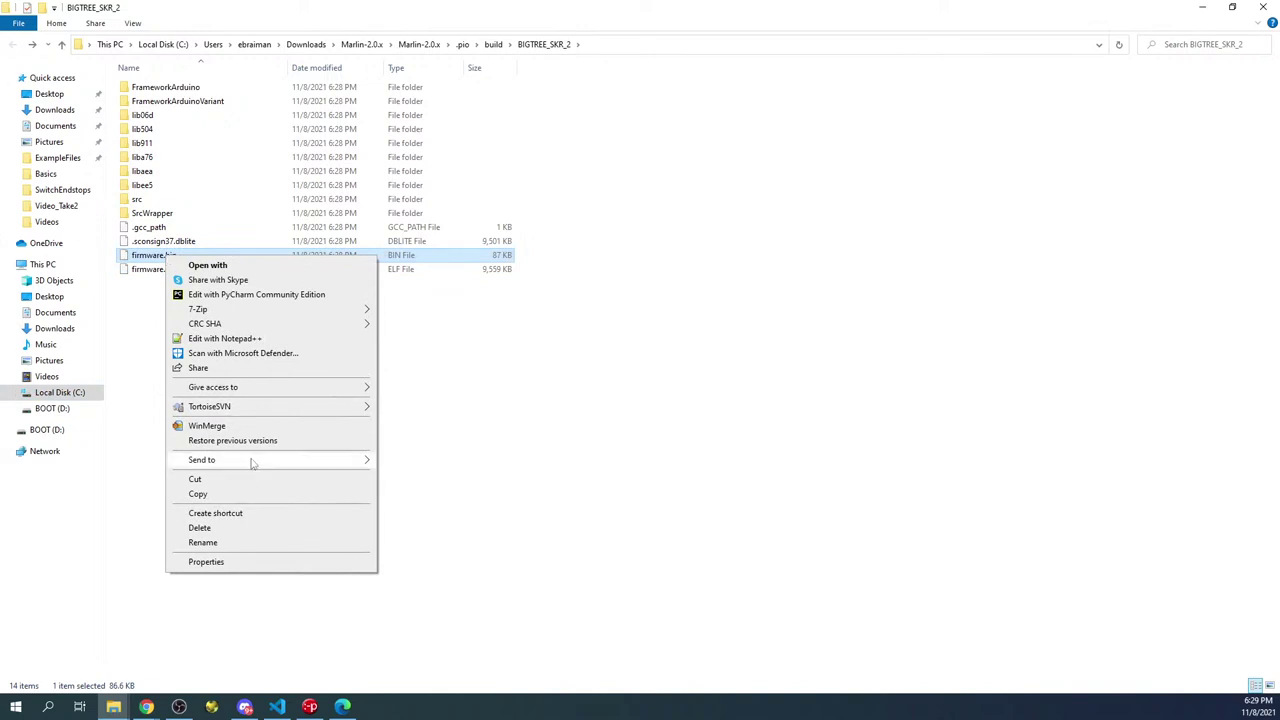
mouse_move(253, 462)
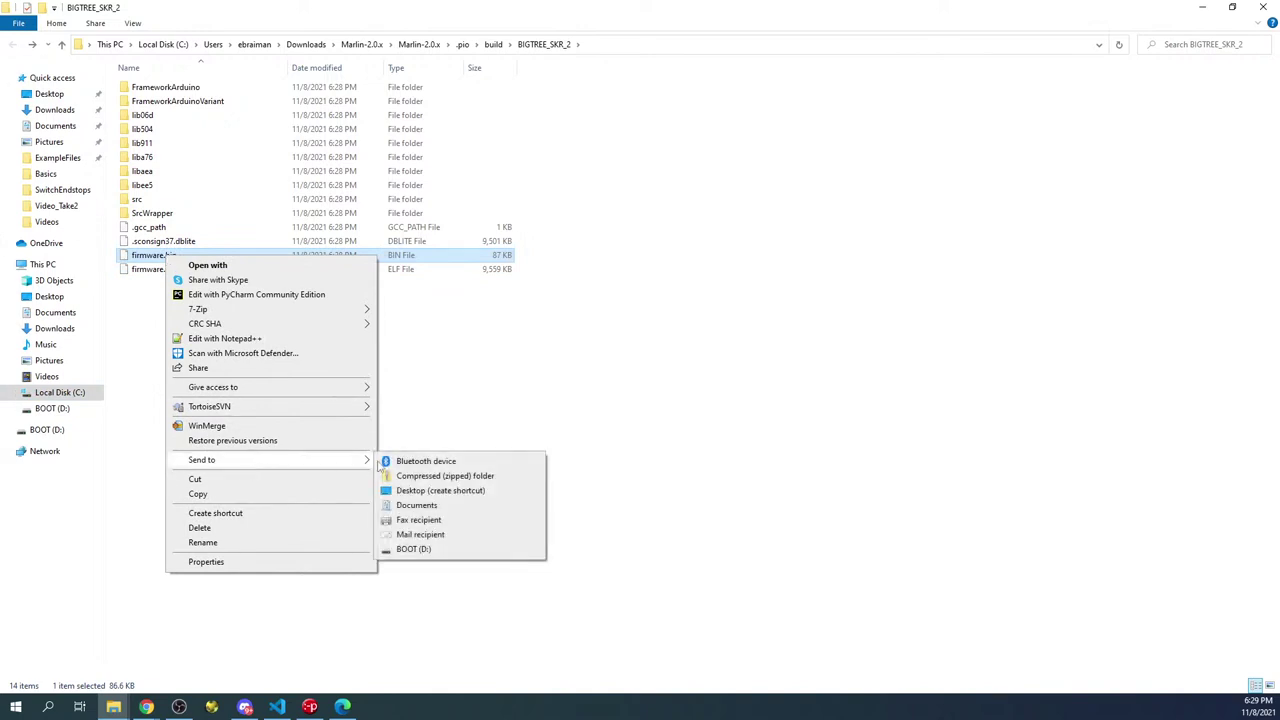
left_click(414, 553)
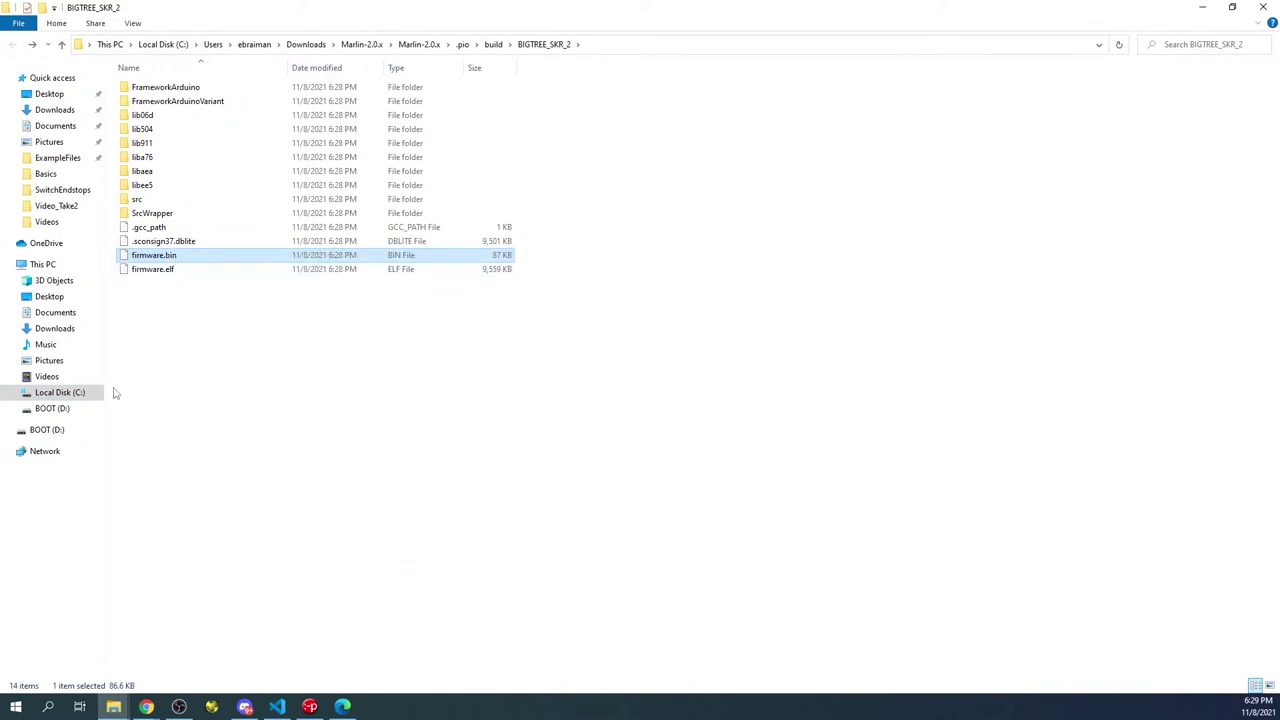
Step: Open the BOOT (D:) drive to check for the copied firmware.bin
left_click(47, 430)
left_click(227, 162)
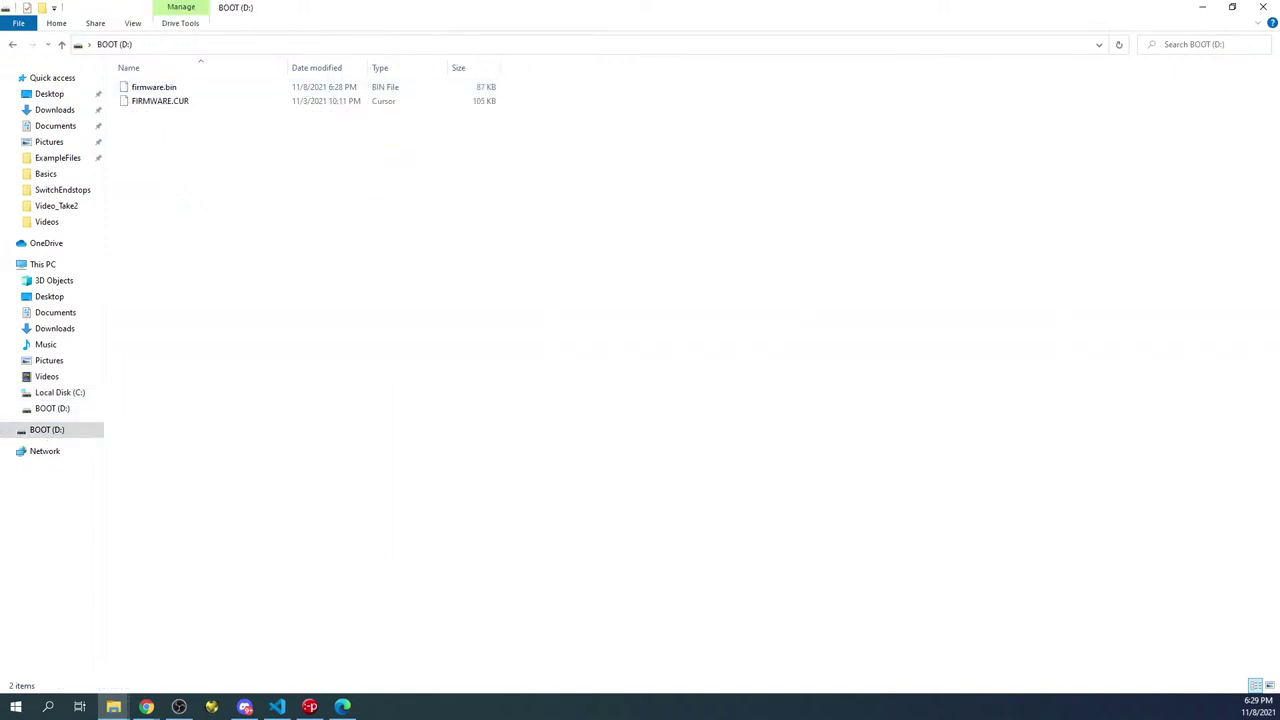
left_click(179, 706)
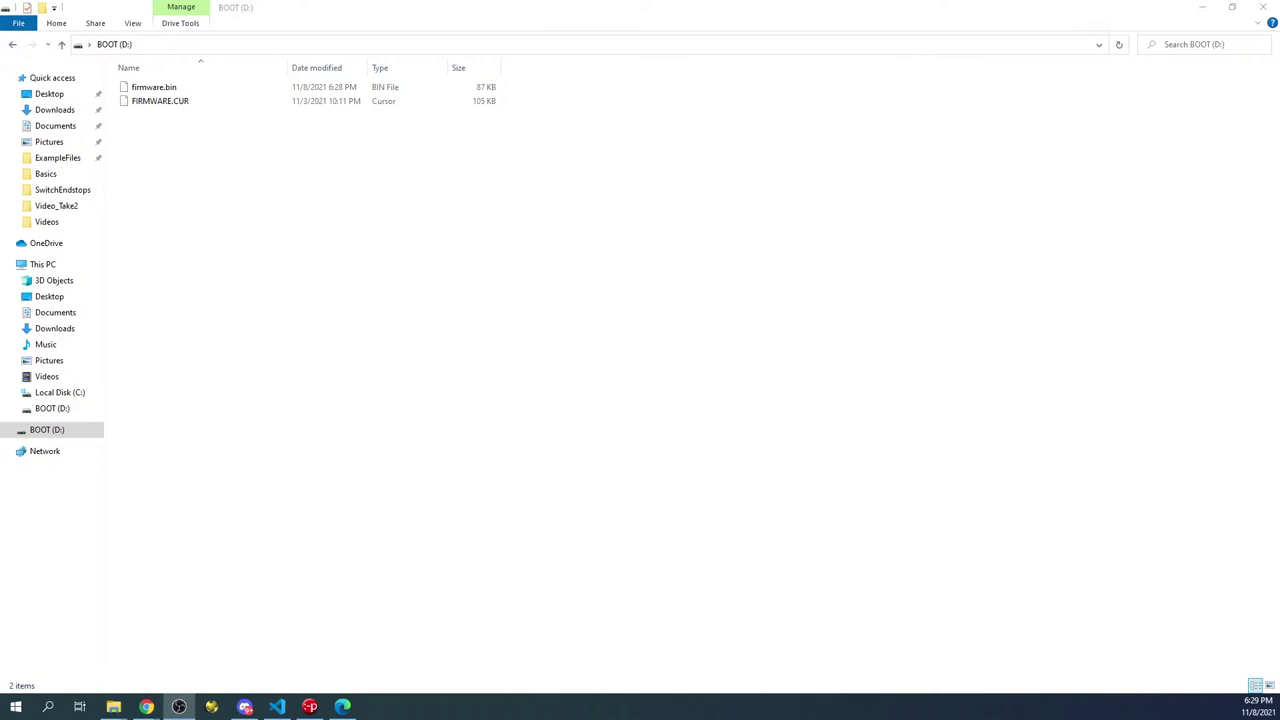
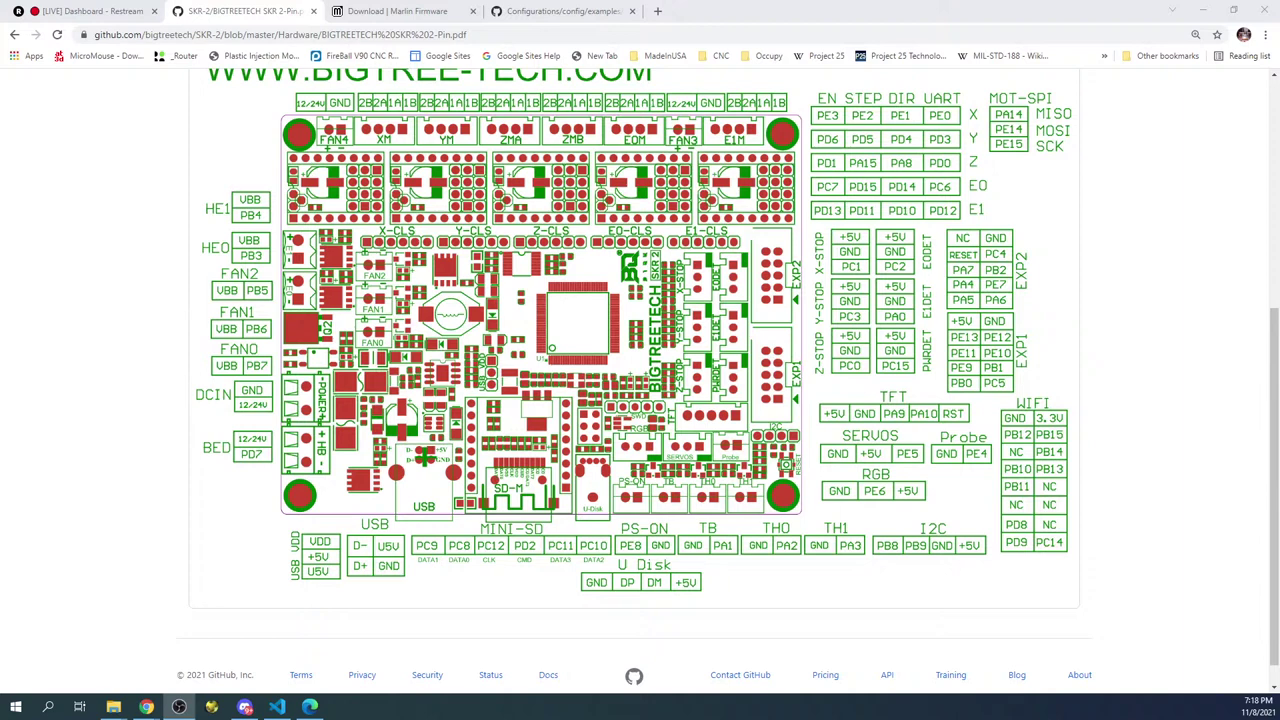
Step: Switch to File Explorer and launch Pronterface from the Printrun-win-18Nov2017 folder on the Desktop
key("alt+Tab")
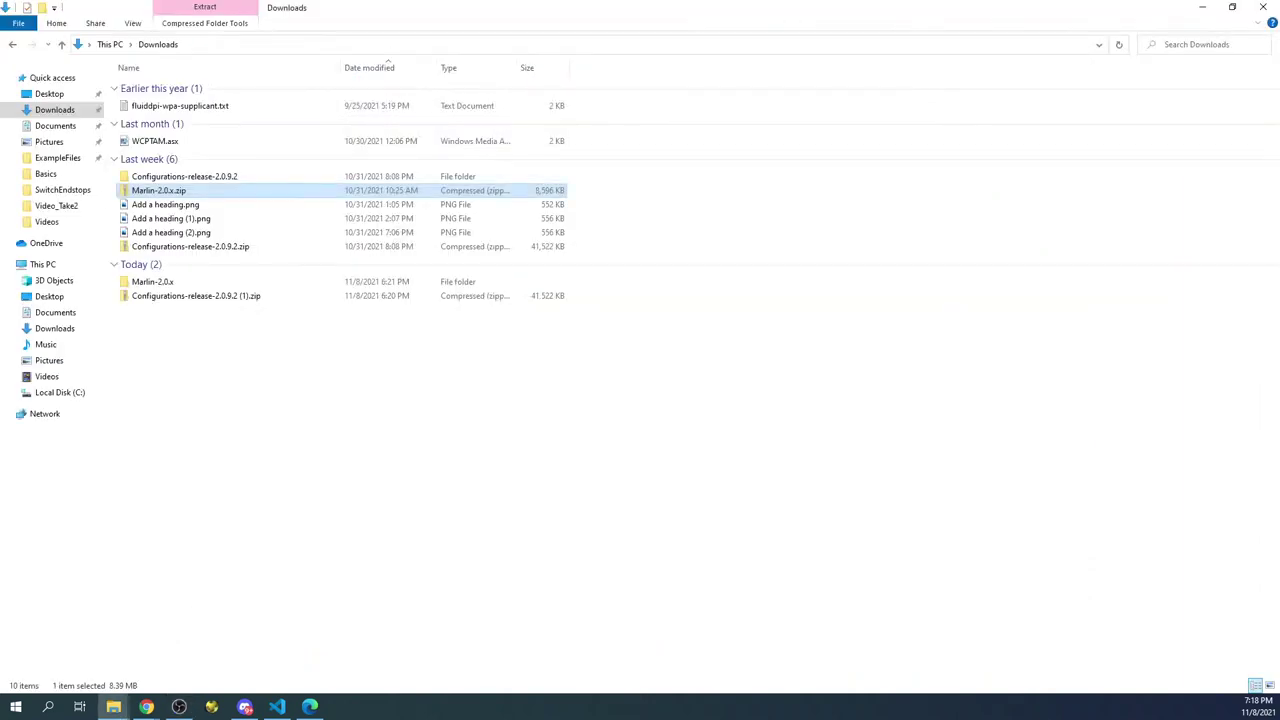
left_click(55, 125)
left_click(49, 93)
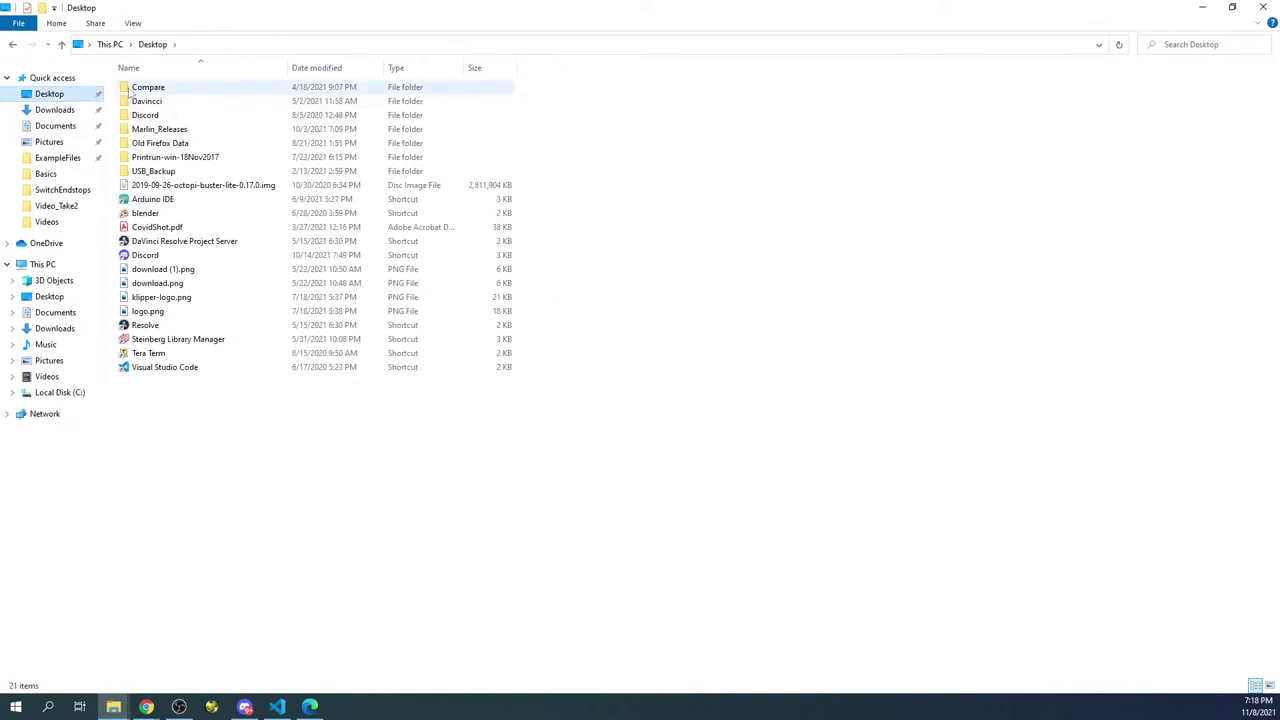
double_click(152, 157)
left_click(148, 172)
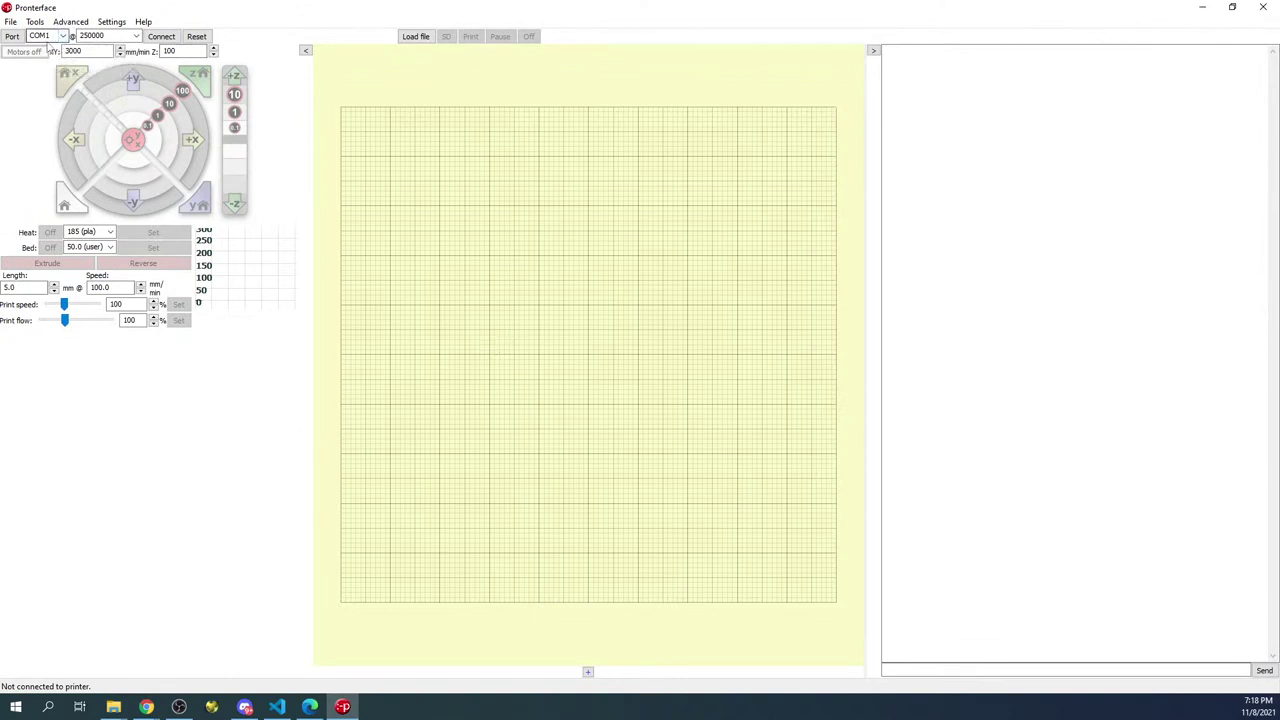
Step: Check the available serial ports, and look up the USB Serial Device's COM number in Device Manager
left_click(62, 36)
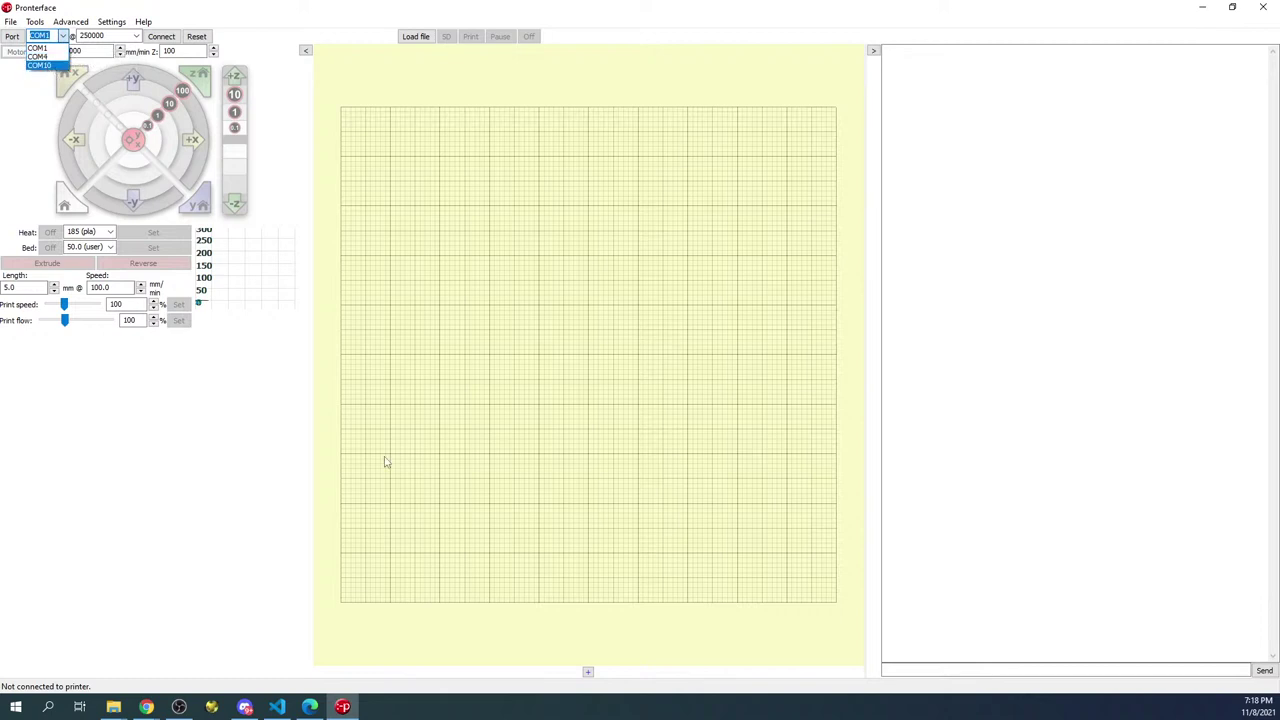
left_click(255, 434)
left_click(46, 708)
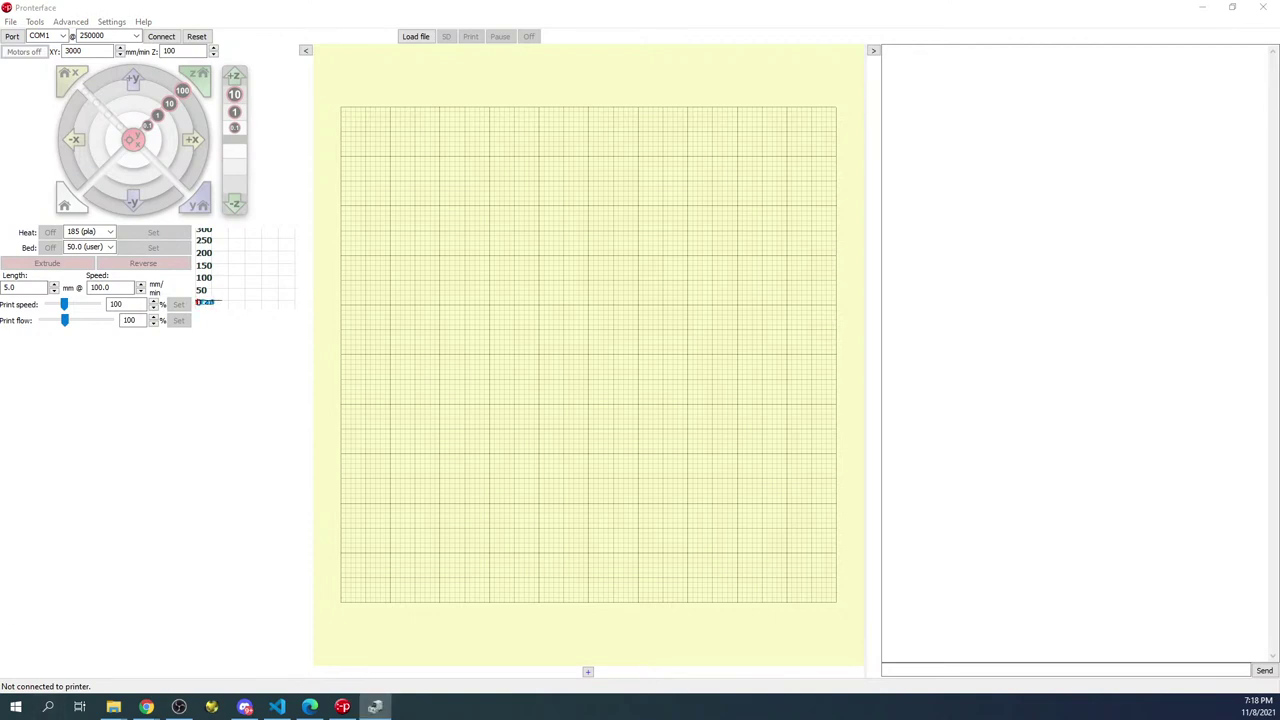
left_click_drag(550, 41, 441, 45)
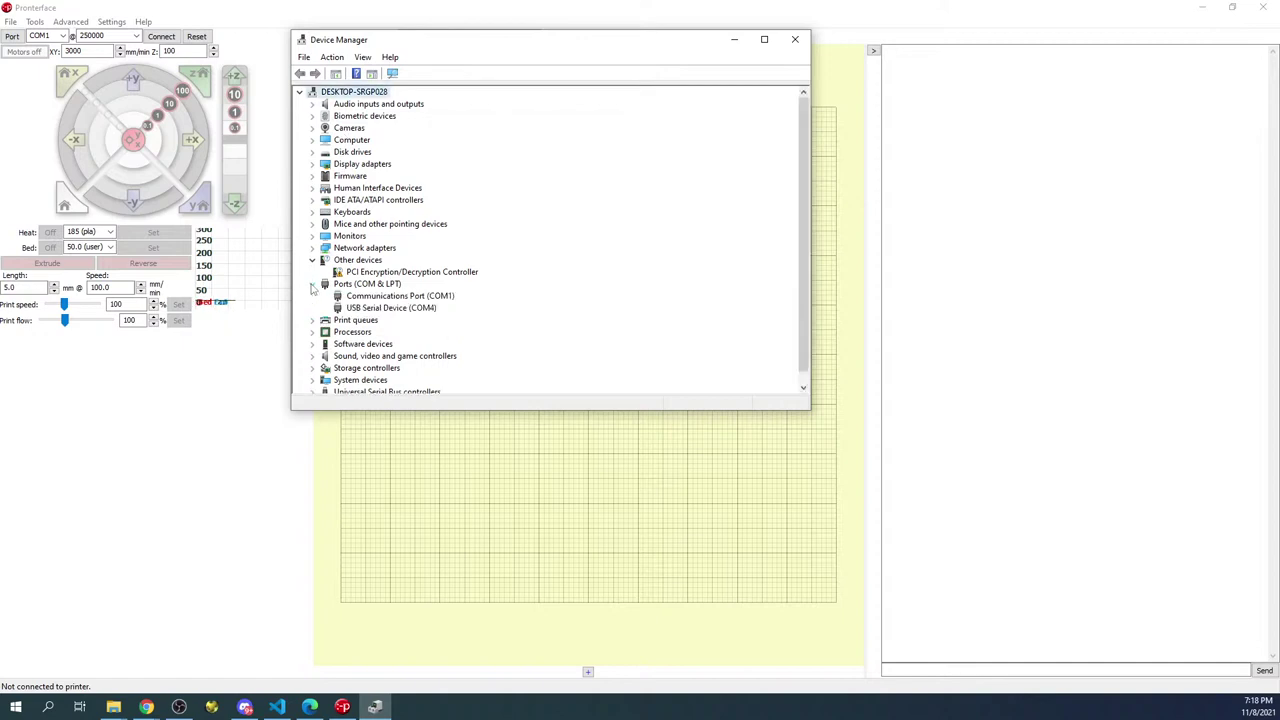
left_click(312, 284)
left_click(414, 309)
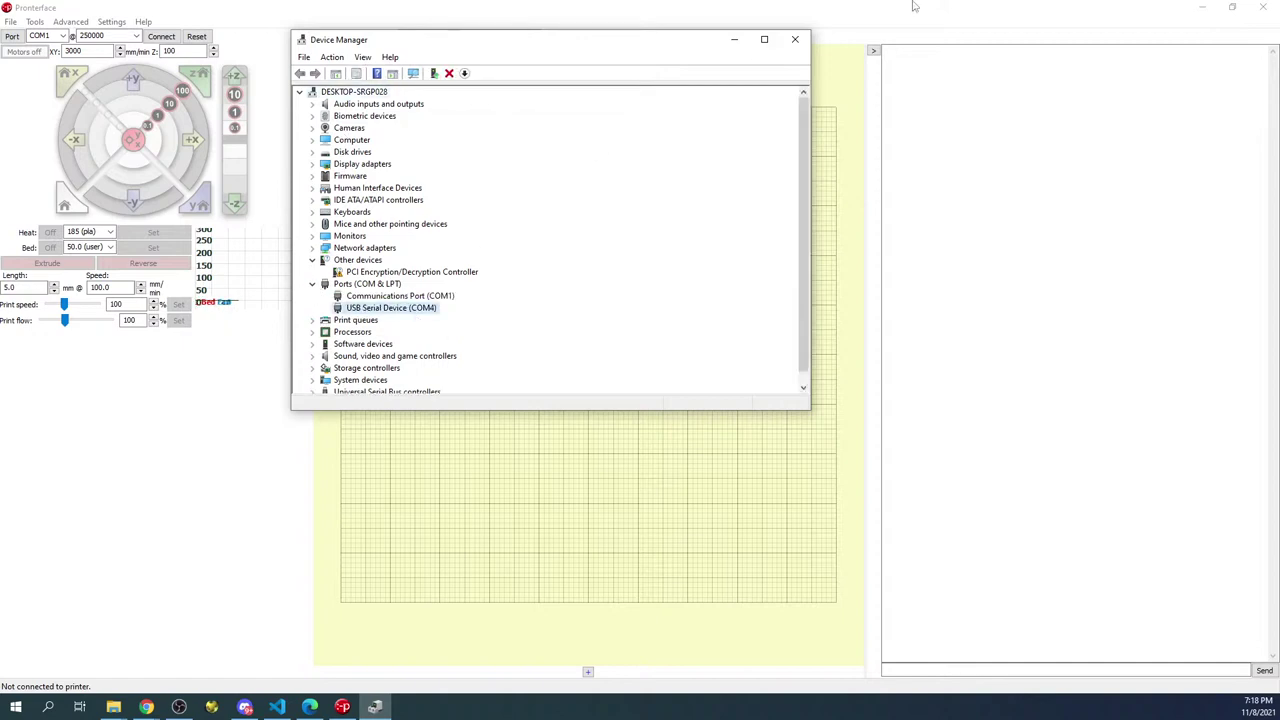
left_click(795, 39)
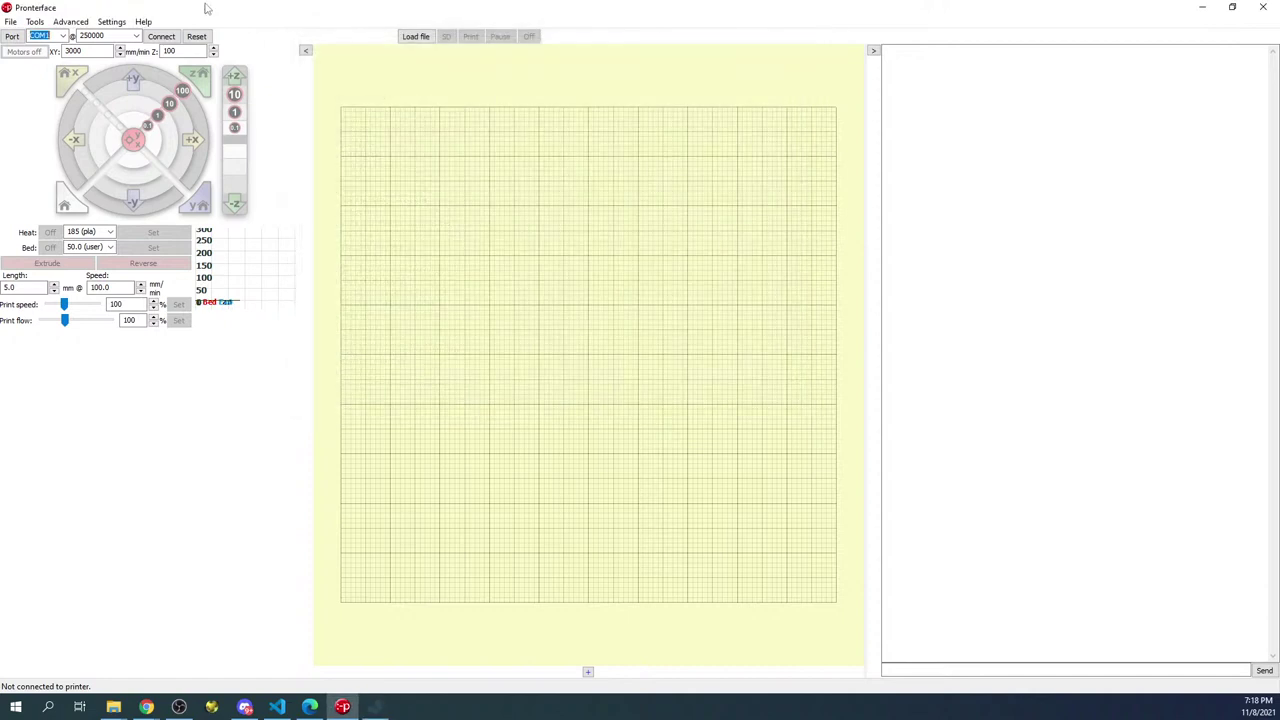
Step: Set the printer port to COM4, connect at 250000 baud and check the connection log
left_click(62, 35)
left_click(60, 62)
left_click(161, 36)
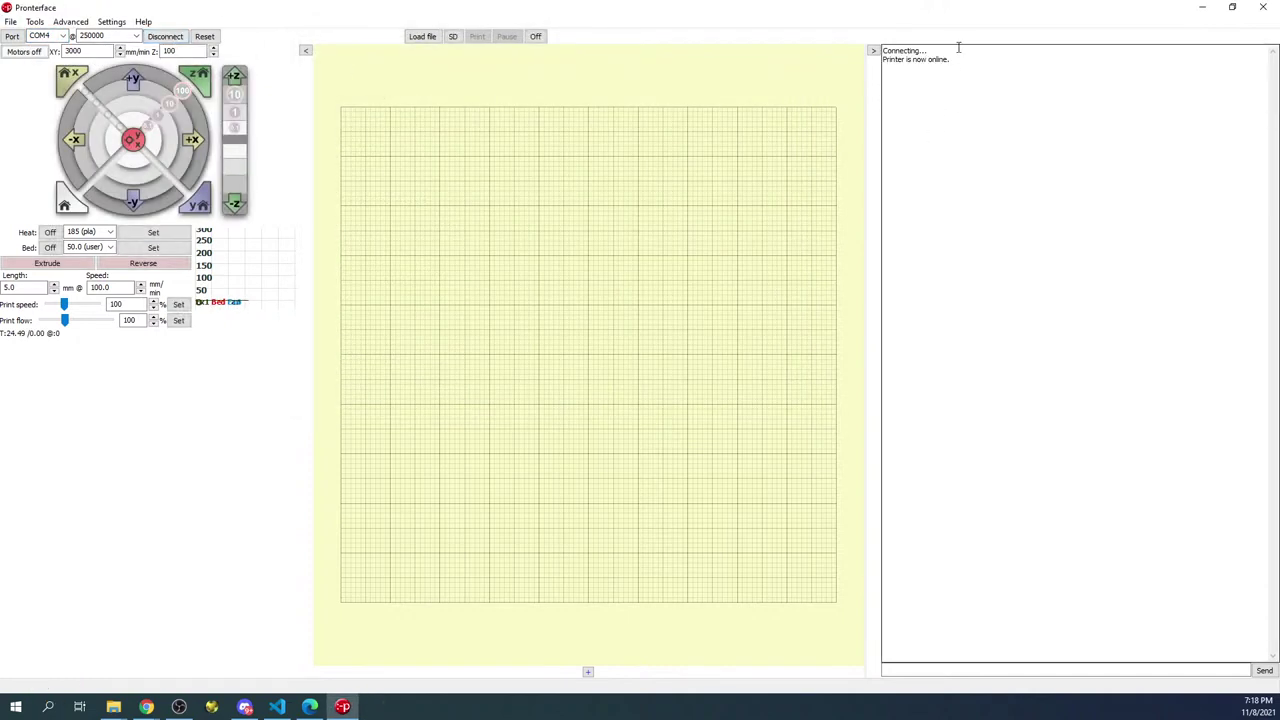
left_click_drag(930, 64, 837, 38)
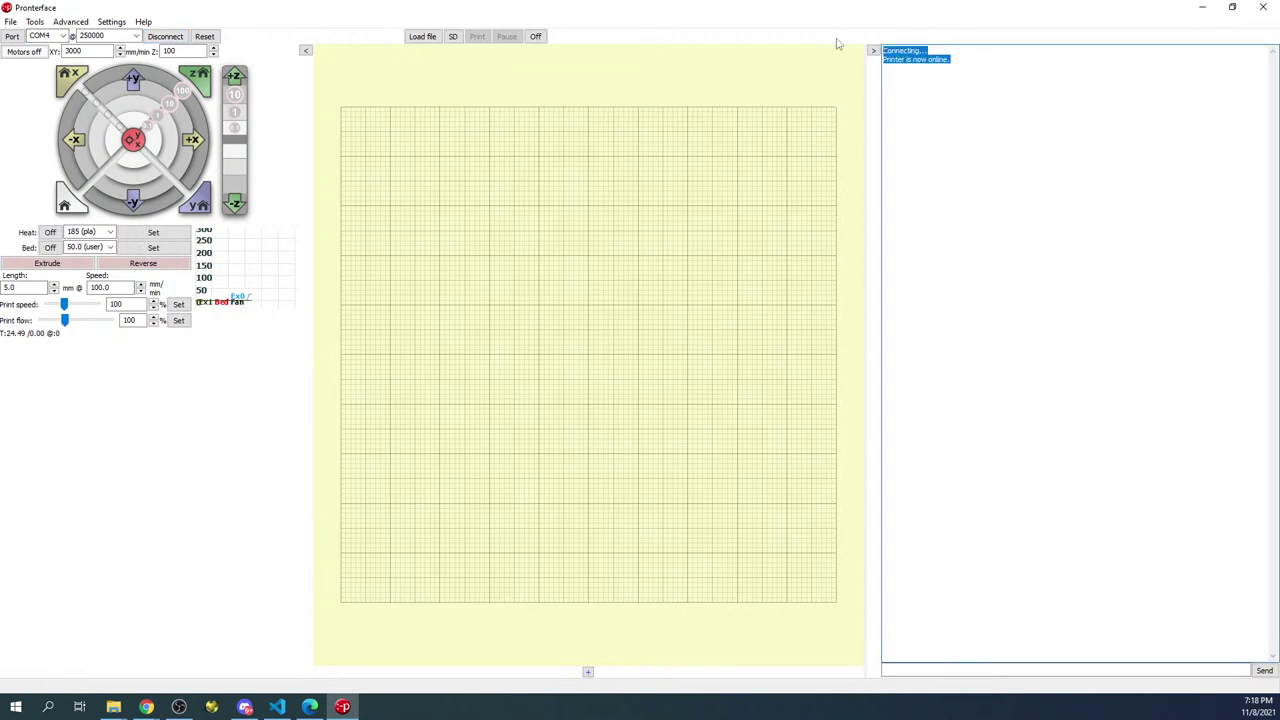
left_click(168, 560)
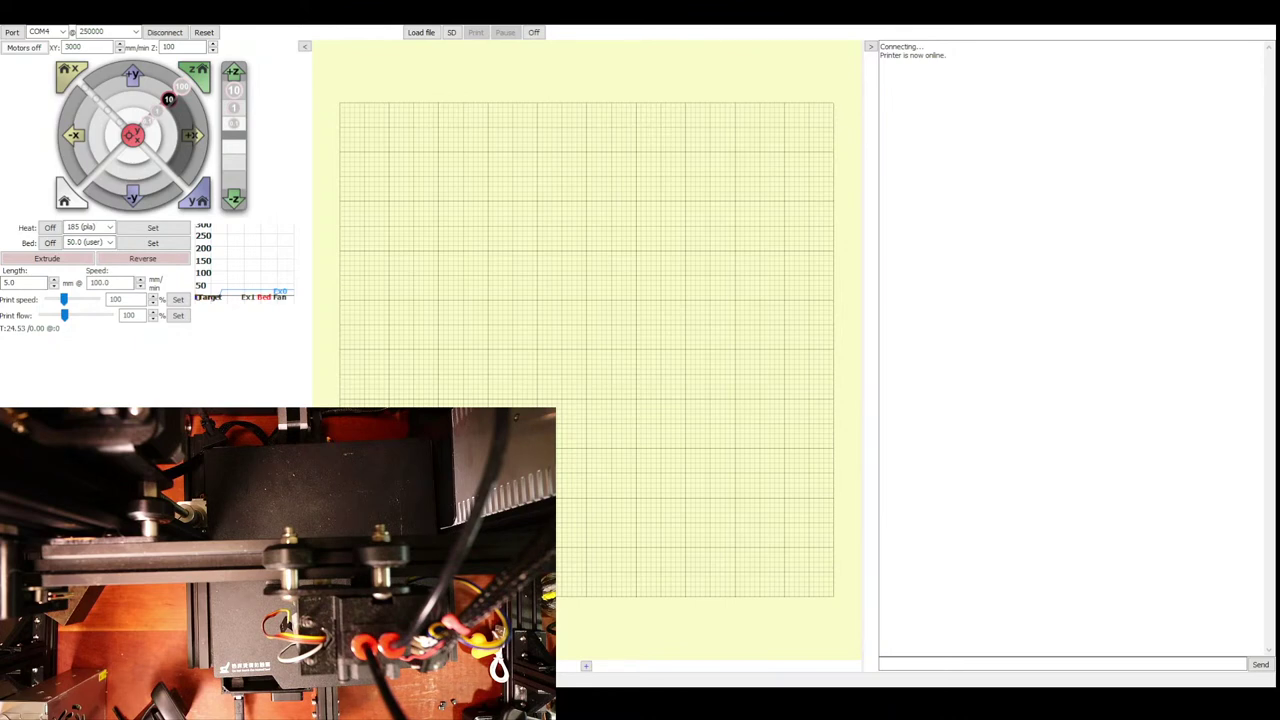
Step: Jog the X, Y and Z axes by 10 mm each to test the motors
left_click(190, 137)
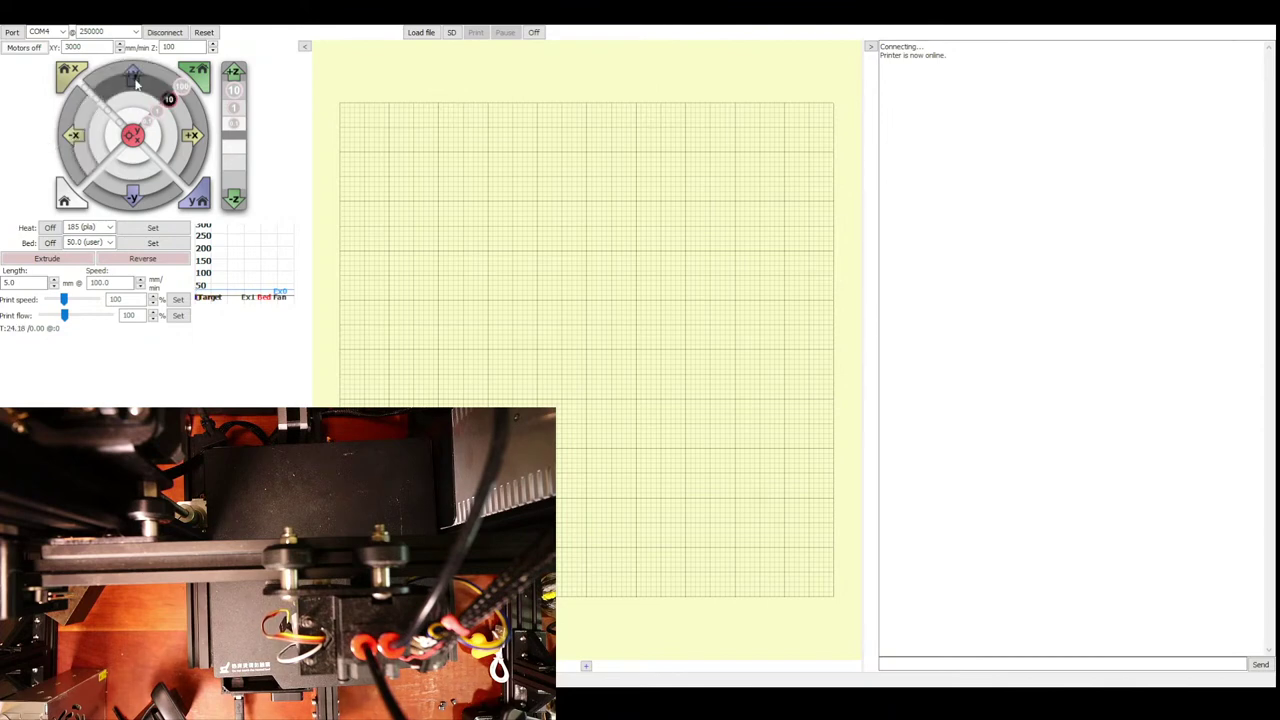
left_click(133, 191)
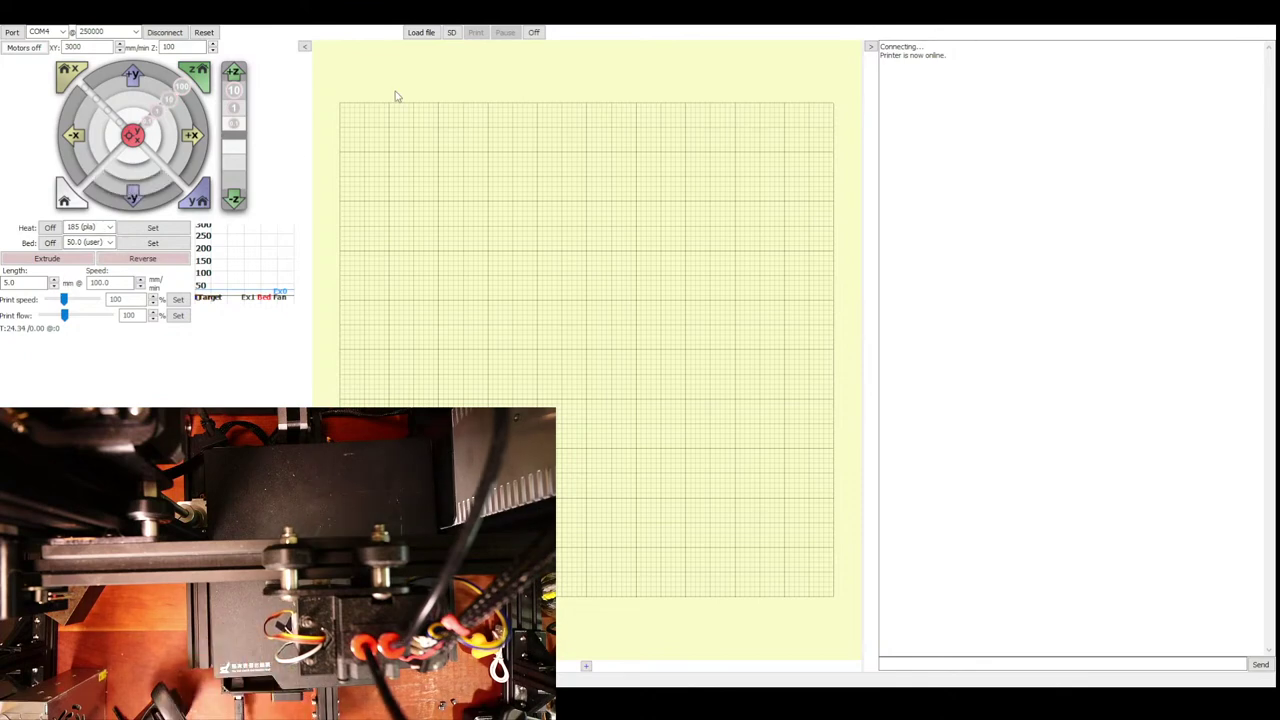
left_click(234, 90)
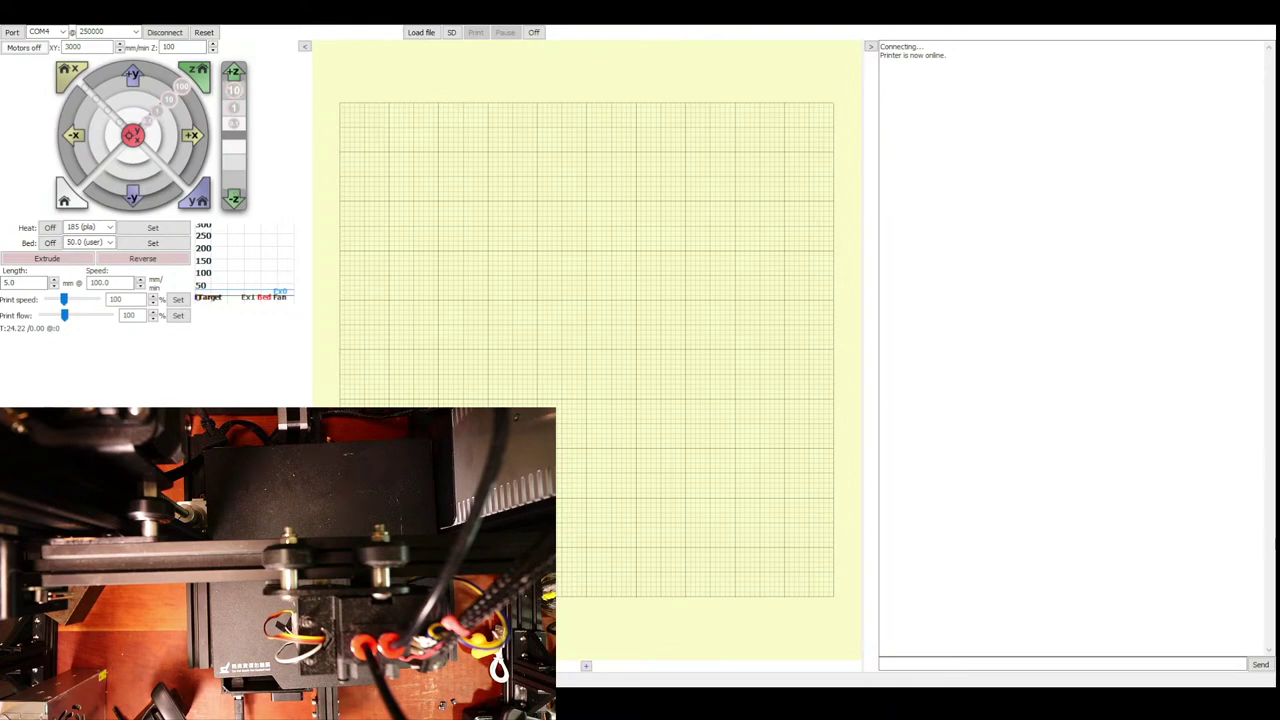
Step: Query the endstop status with M119 with all switches released, and again with the Z and X endstops held in turn
left_click(1000, 662)
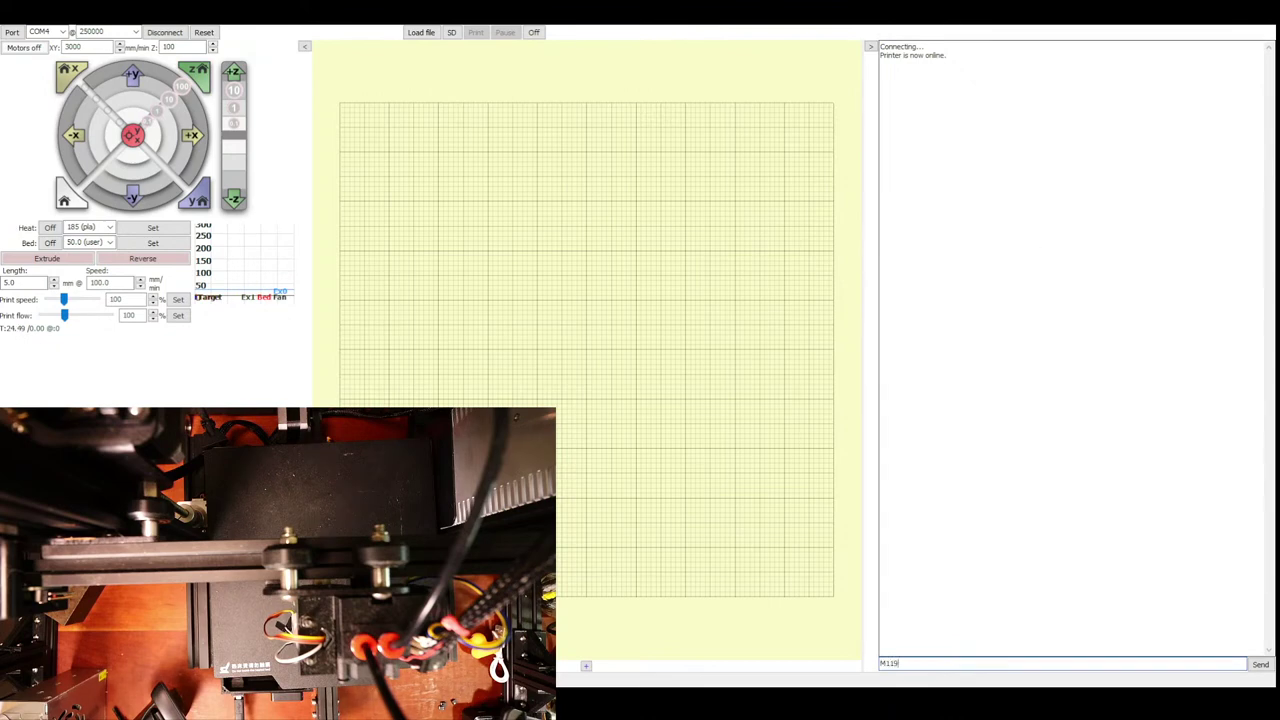
key("Return")
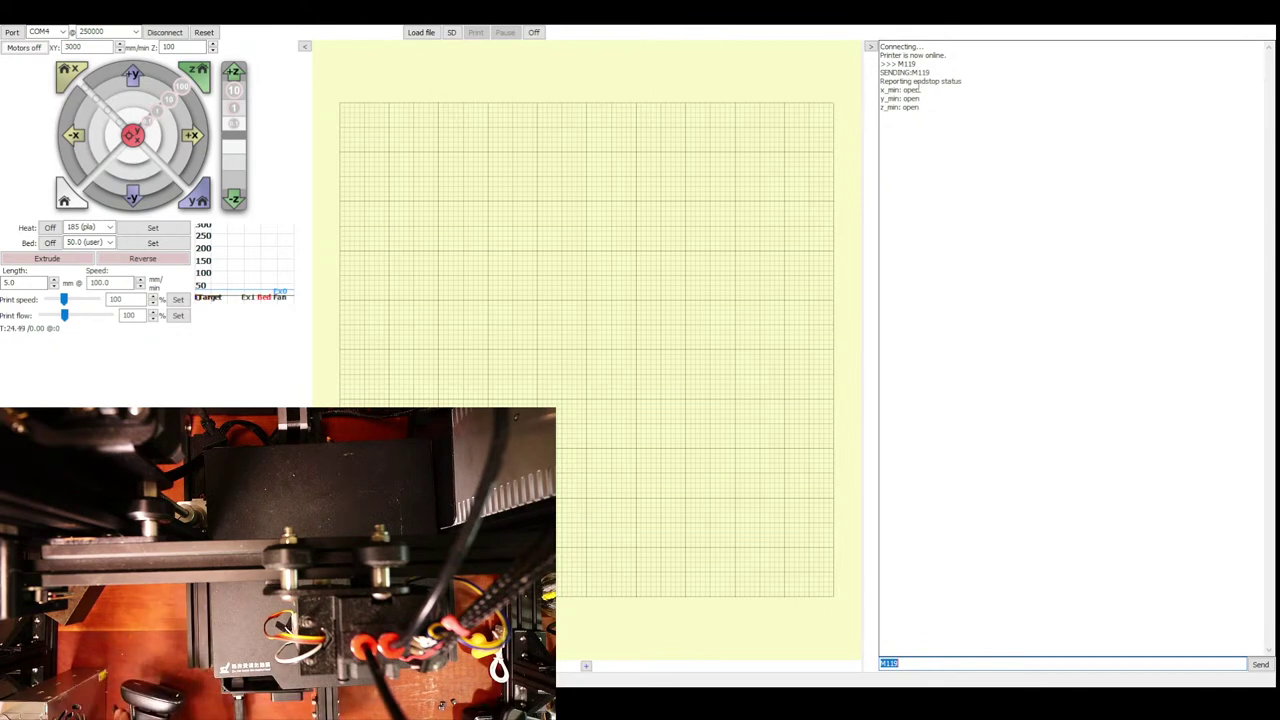
left_click(471, 377)
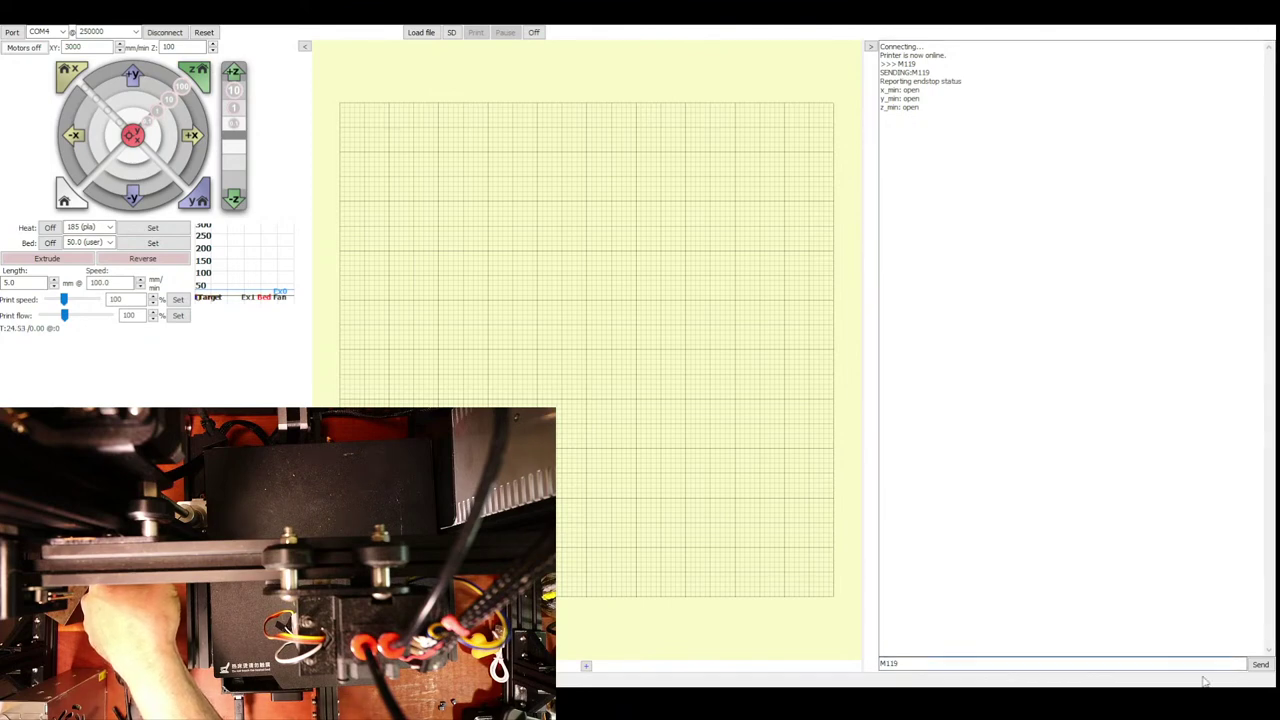
left_click(1260, 664)
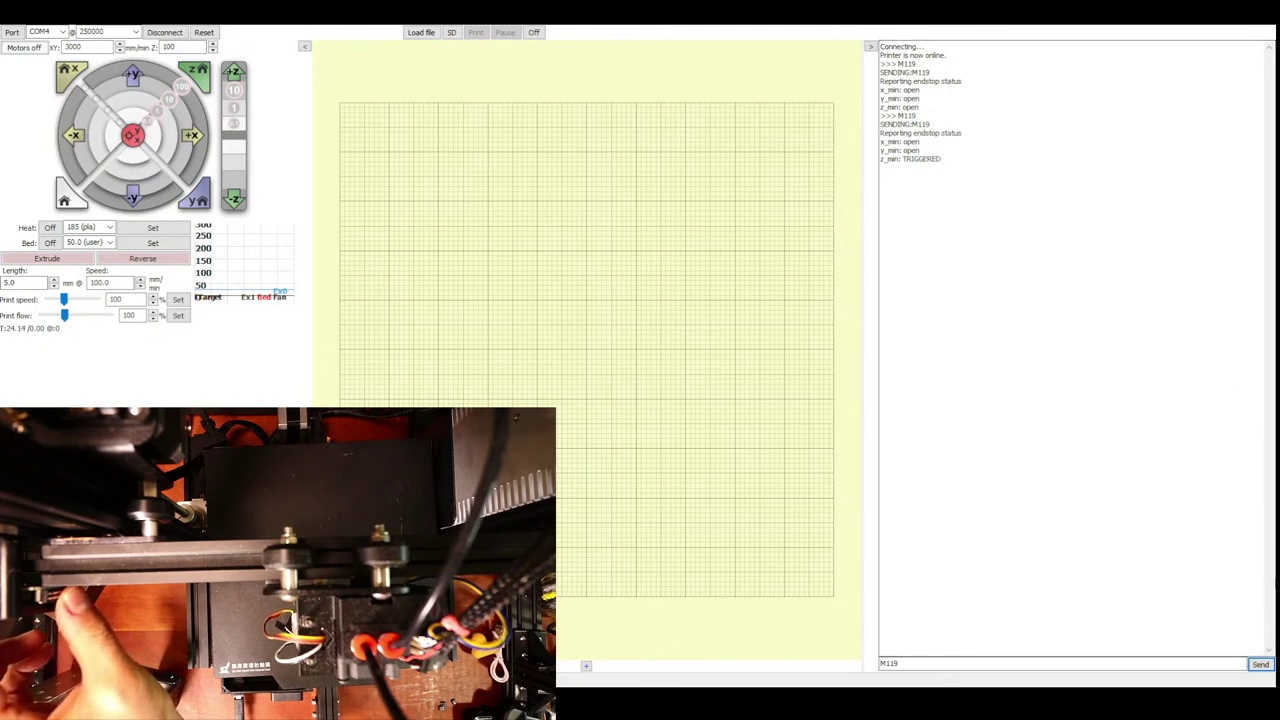
left_click(1261, 666)
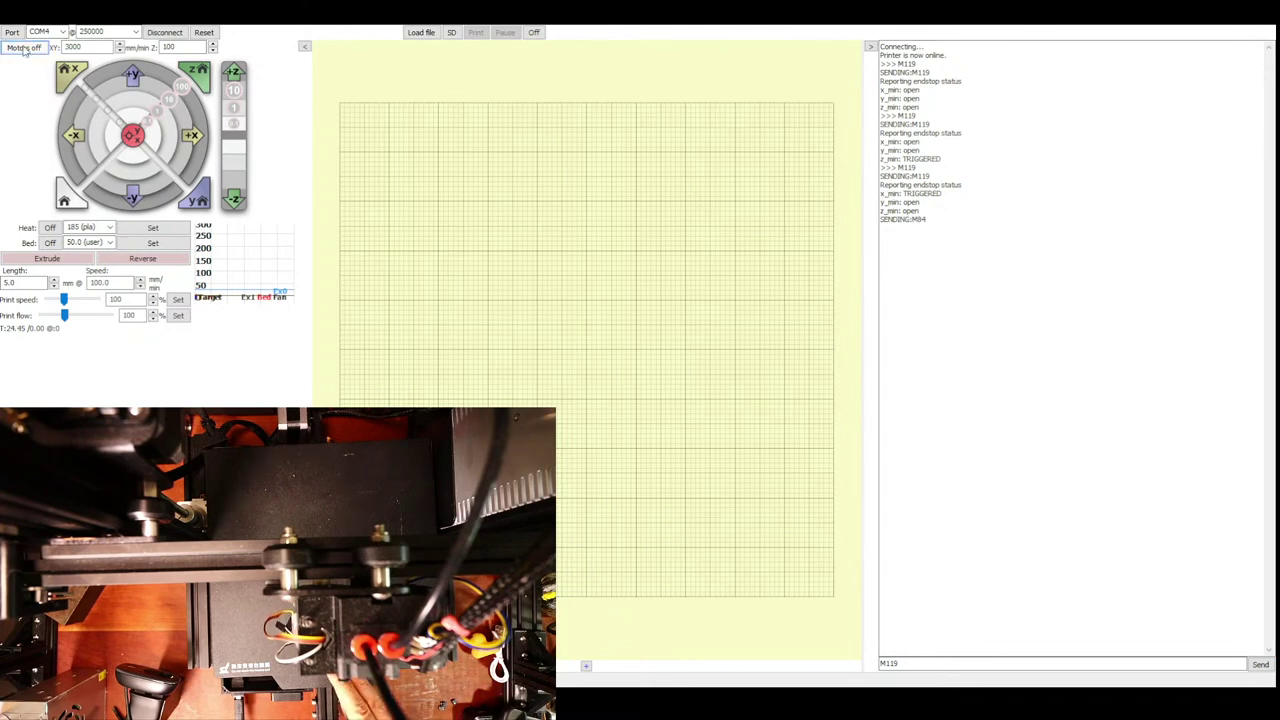
Step: Turn the motors off and query M119 with the Y endstop held and again with it released
left_click(23, 49)
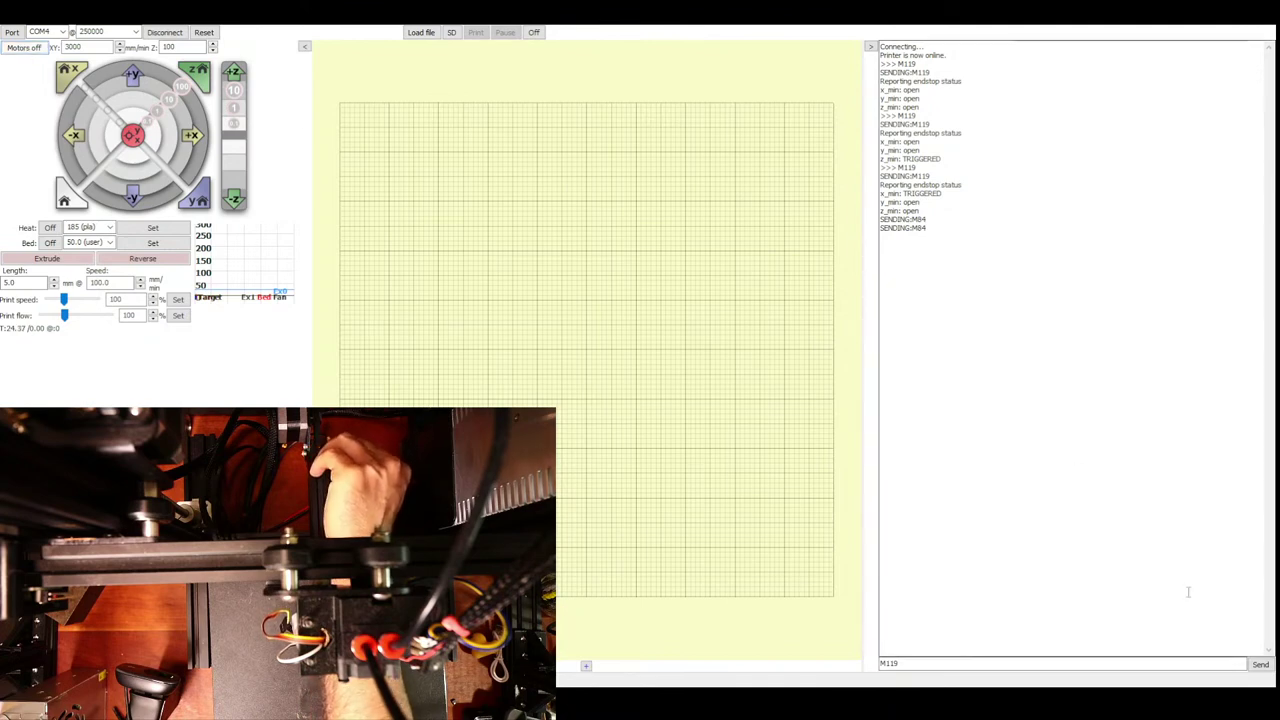
left_click(1266, 664)
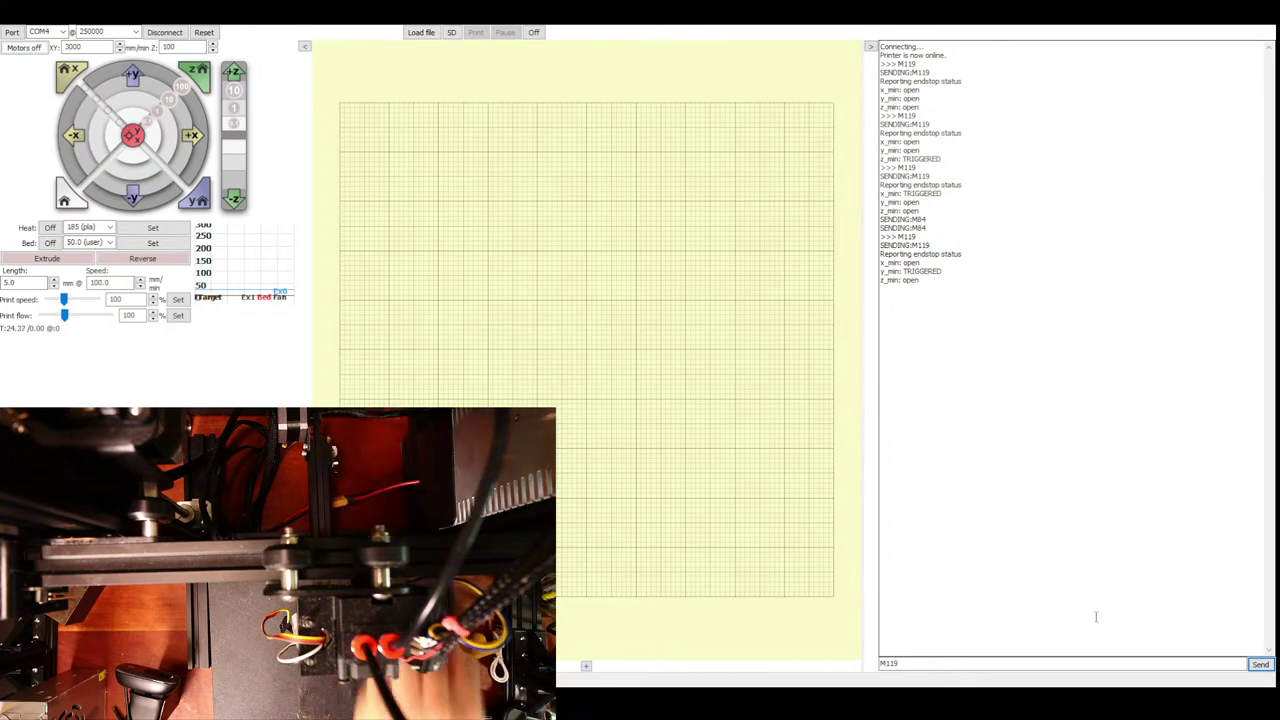
left_click(1257, 665)
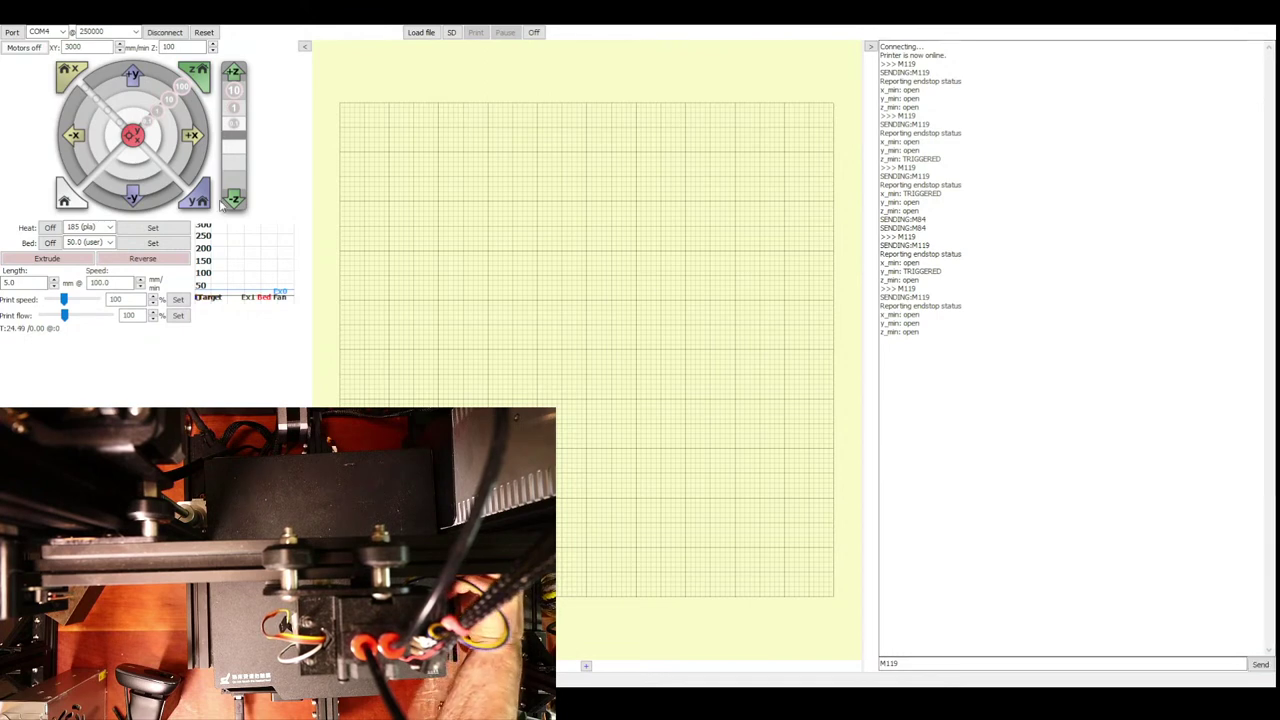
Step: Home the X axis, and disconnect and reconnect the printer on COM4
left_click(64, 72)
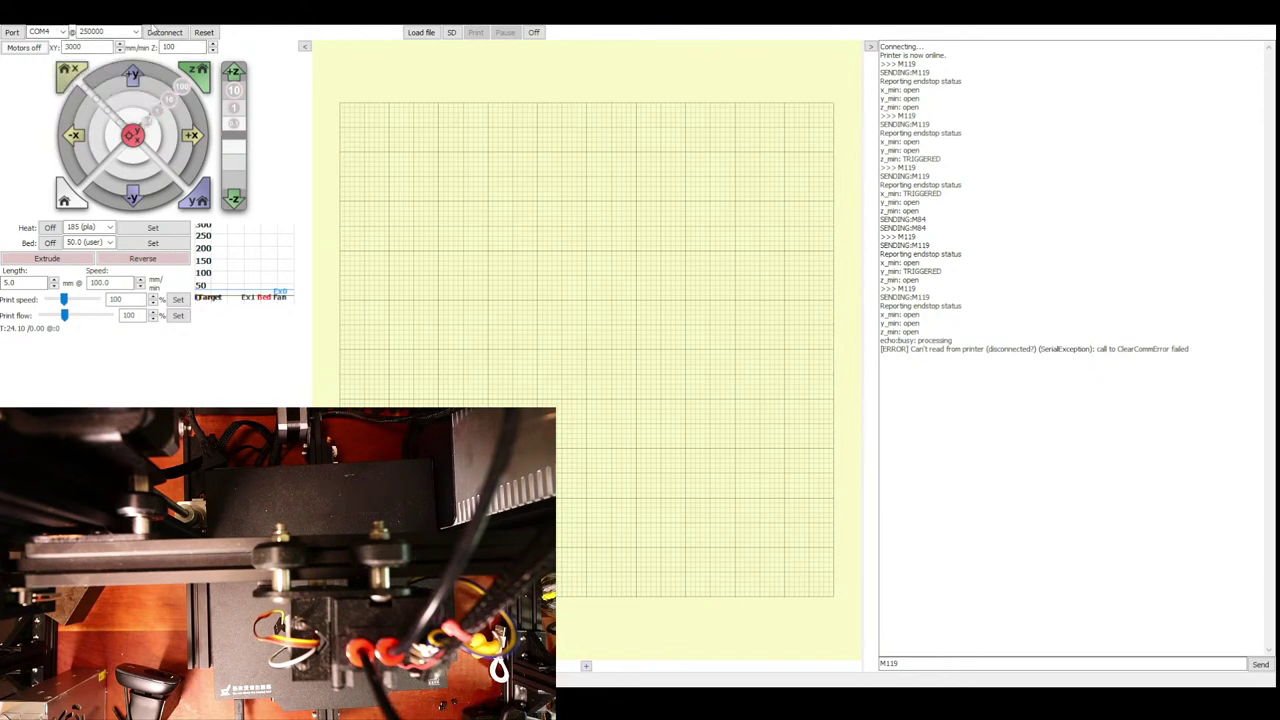
left_click(163, 32)
left_click(163, 32)
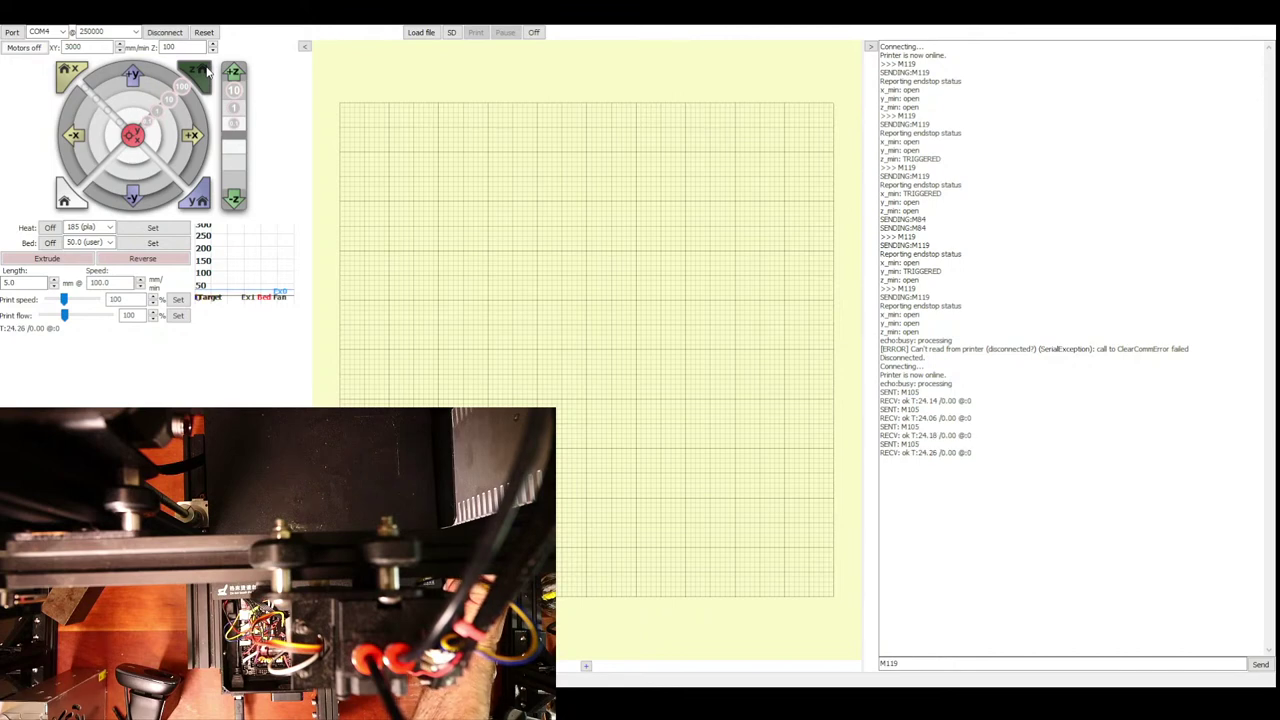
Step: Home the Z axis and turn the motors off
left_click(197, 73)
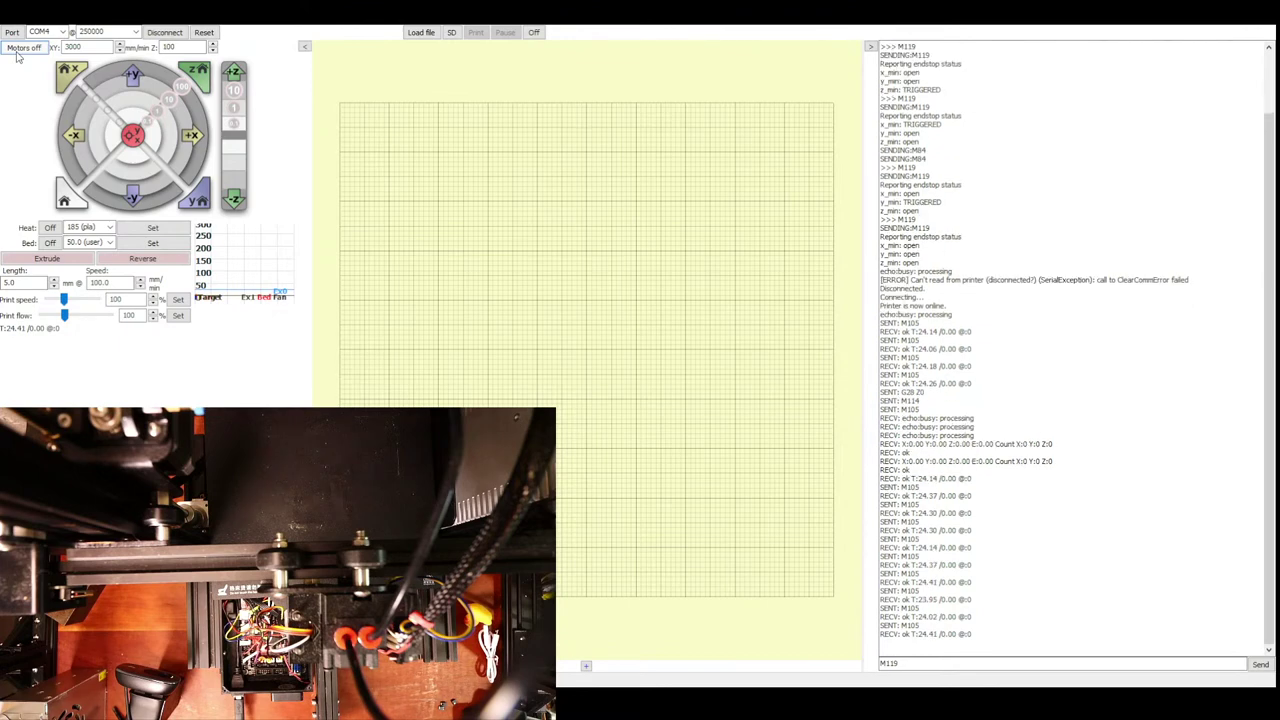
left_click(16, 55)
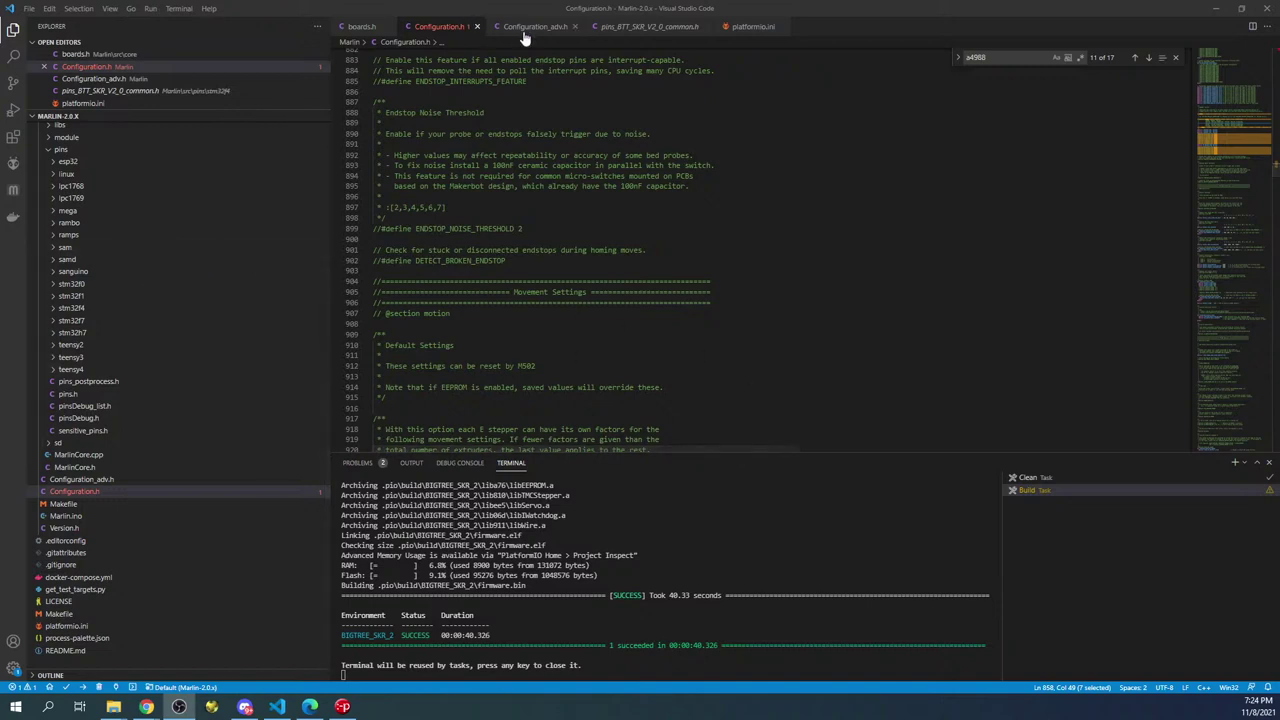
Step: Switch to Visual Studio Code and examine the DEFAULT_AXIS_STEPS_PER_UNIT values in Configuration.h, particularly the Z value
left_click(448, 35)
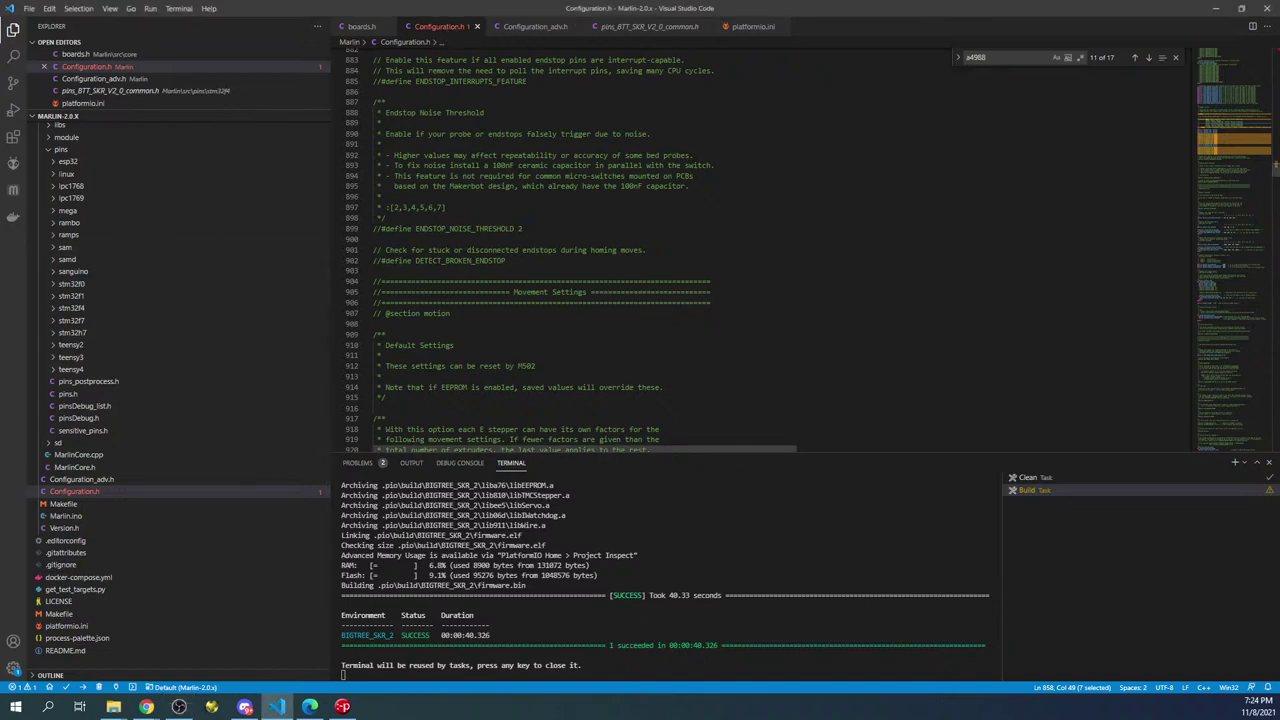
left_click(692, 186)
scroll(808, 250, "down", 7)
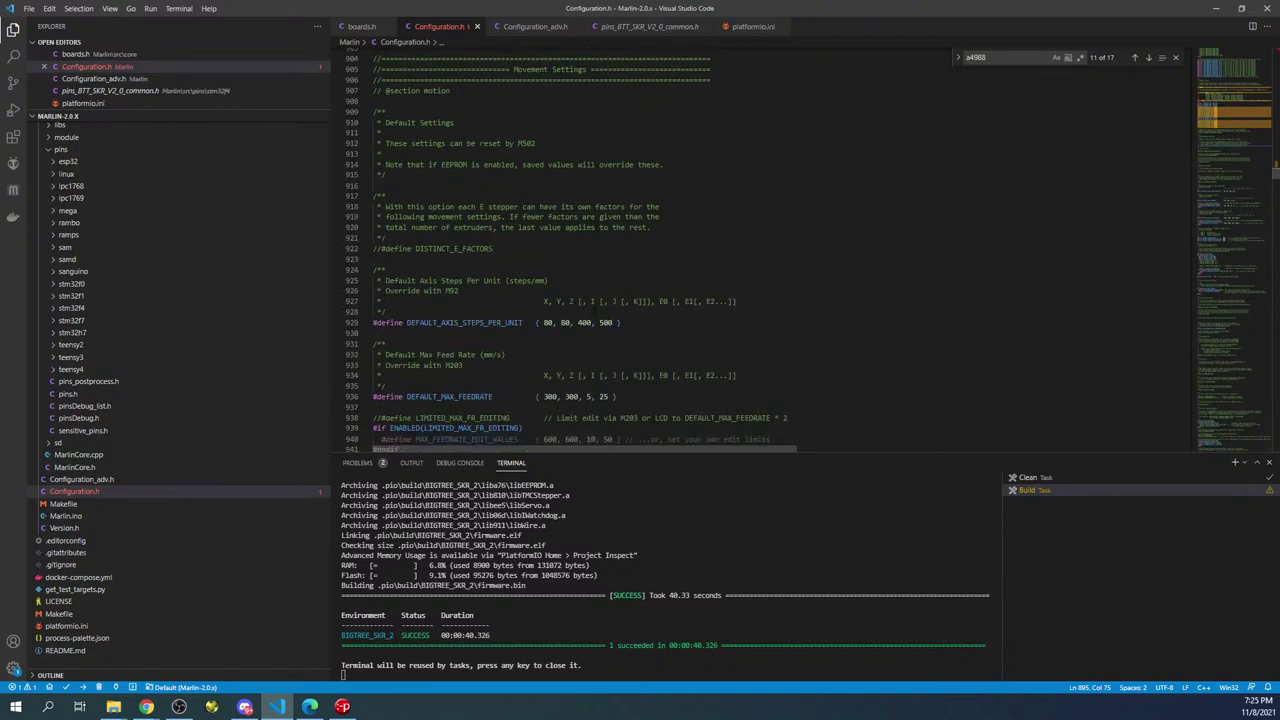
left_click_drag(543, 322, 613, 322)
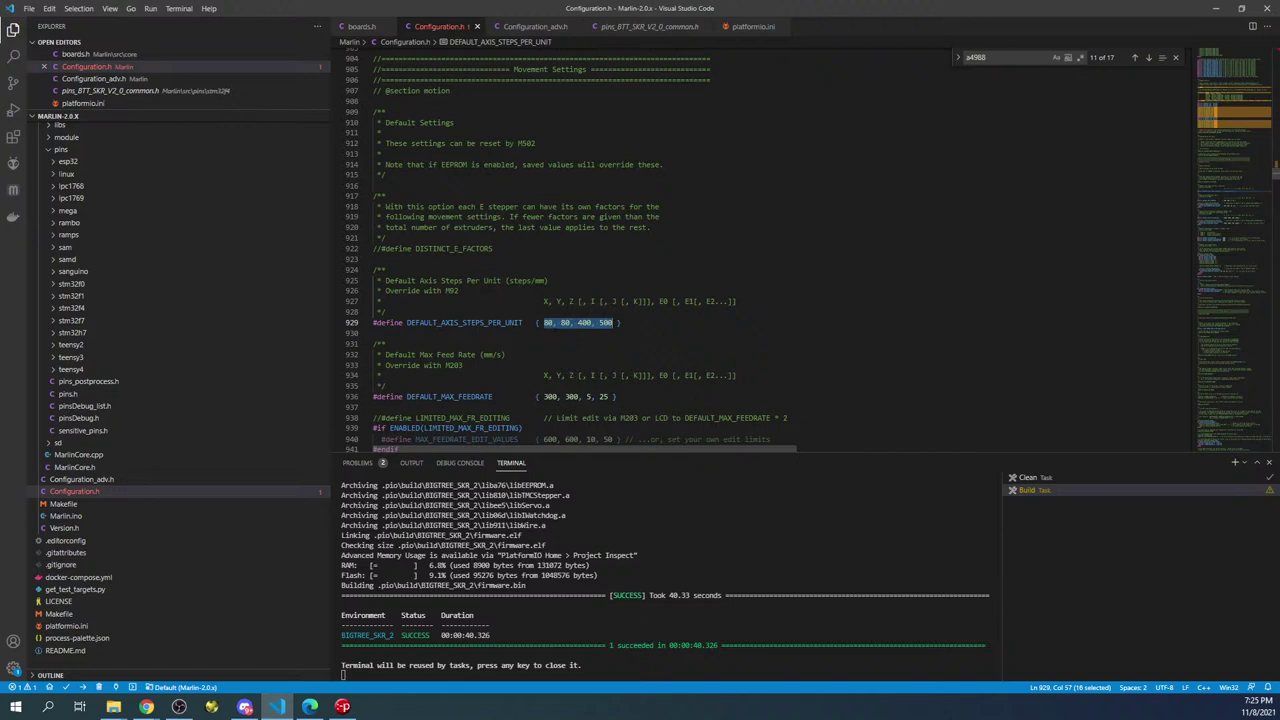
scroll(808, 250, "up", 2)
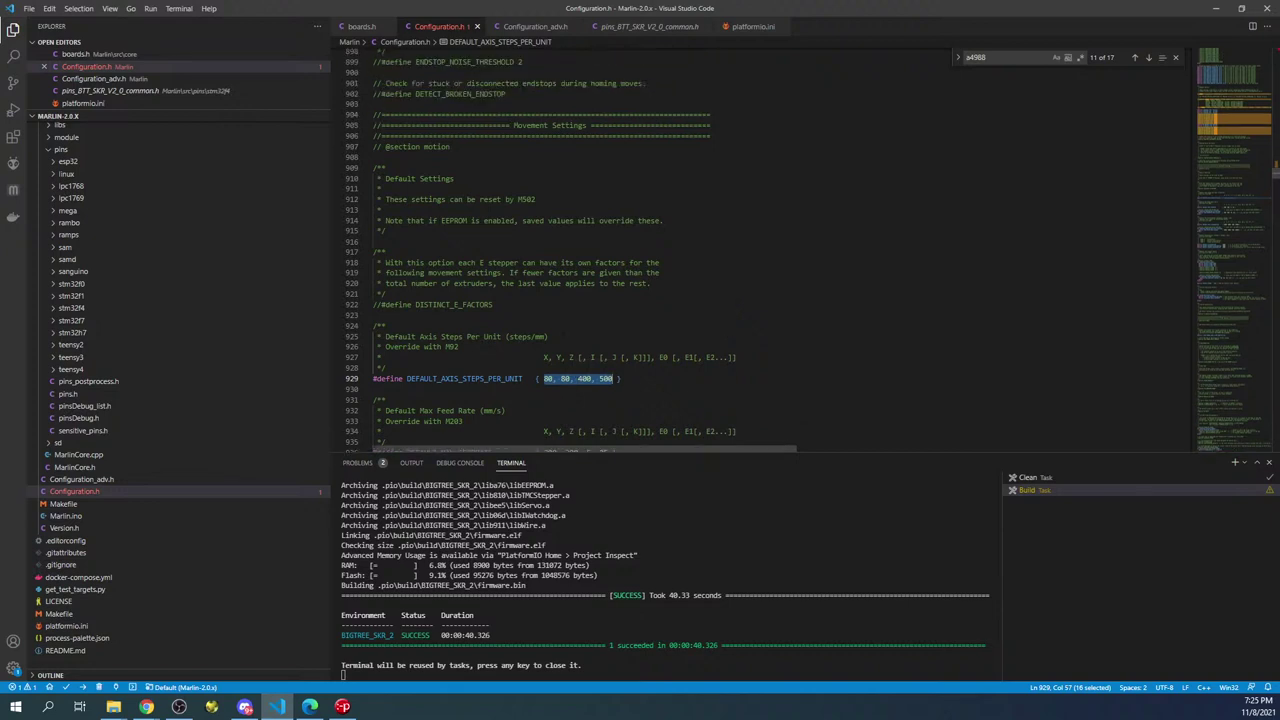
double_click(584, 378)
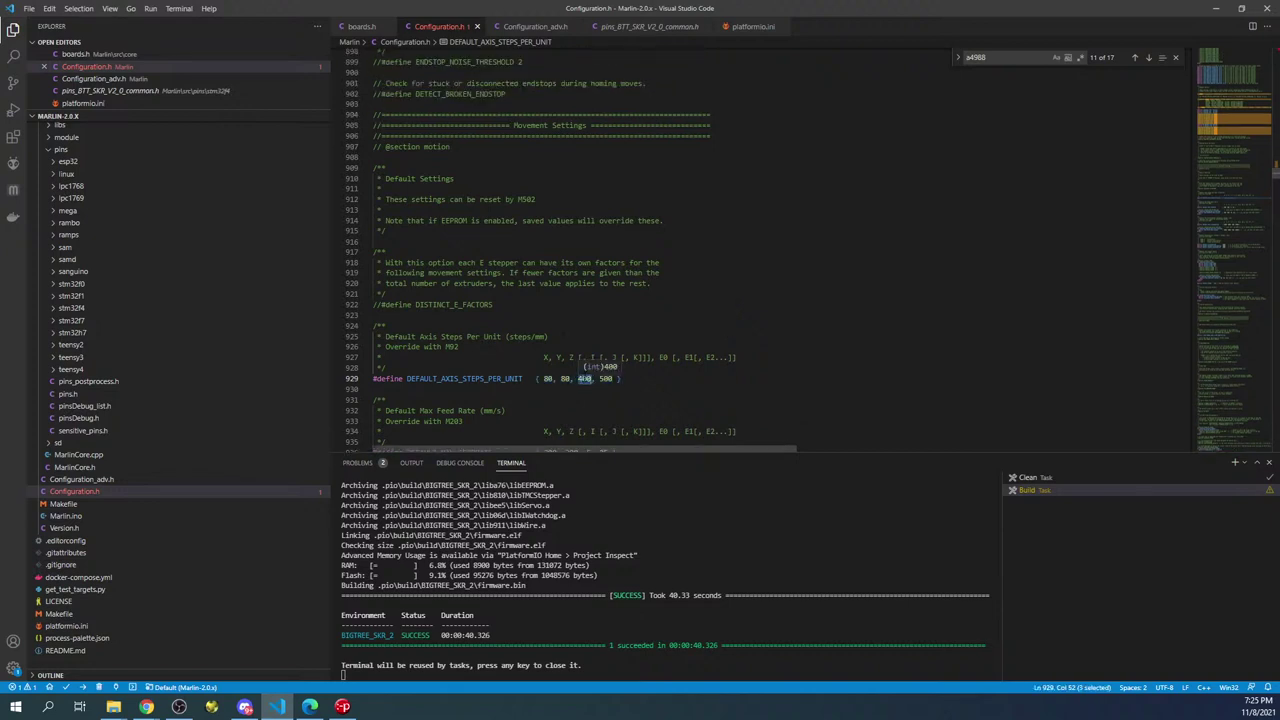
Step: Search Configuration.h for "invert" and examine the comment on inverting stepper enable pins
scroll(500, 265, "up", 3)
scroll(500, 265, "up", 2)
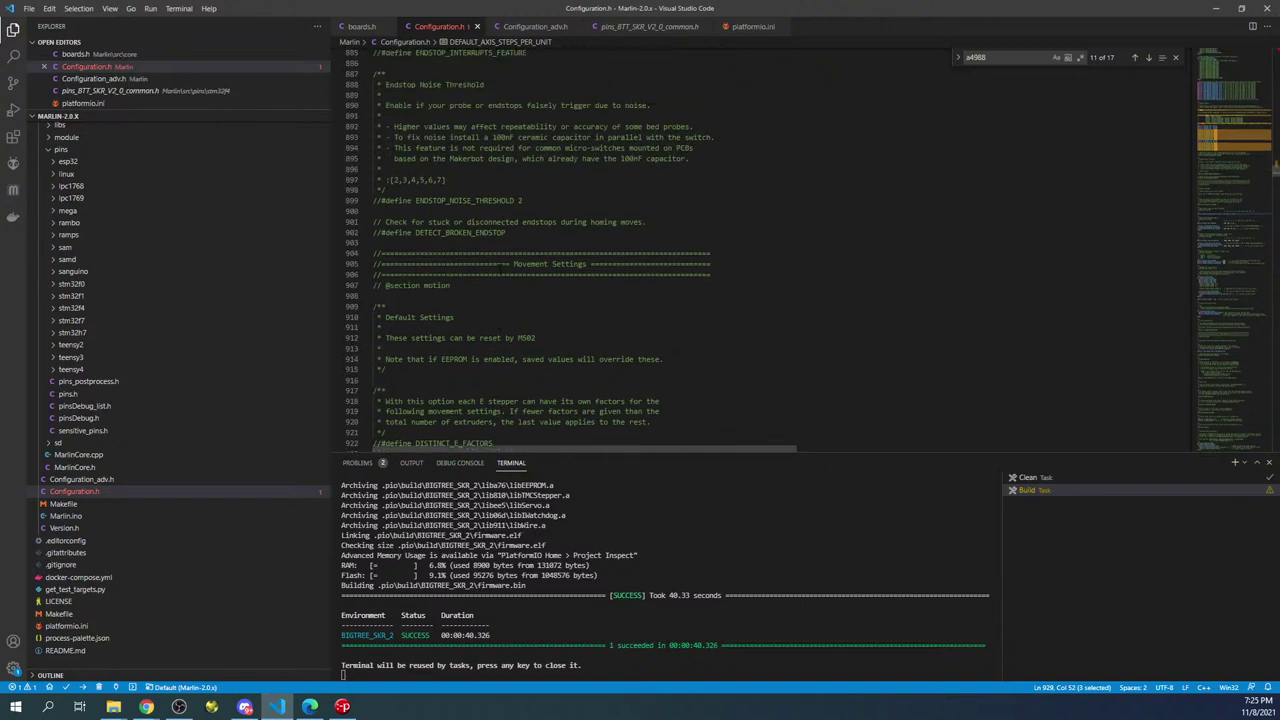
key("ctrl+f")
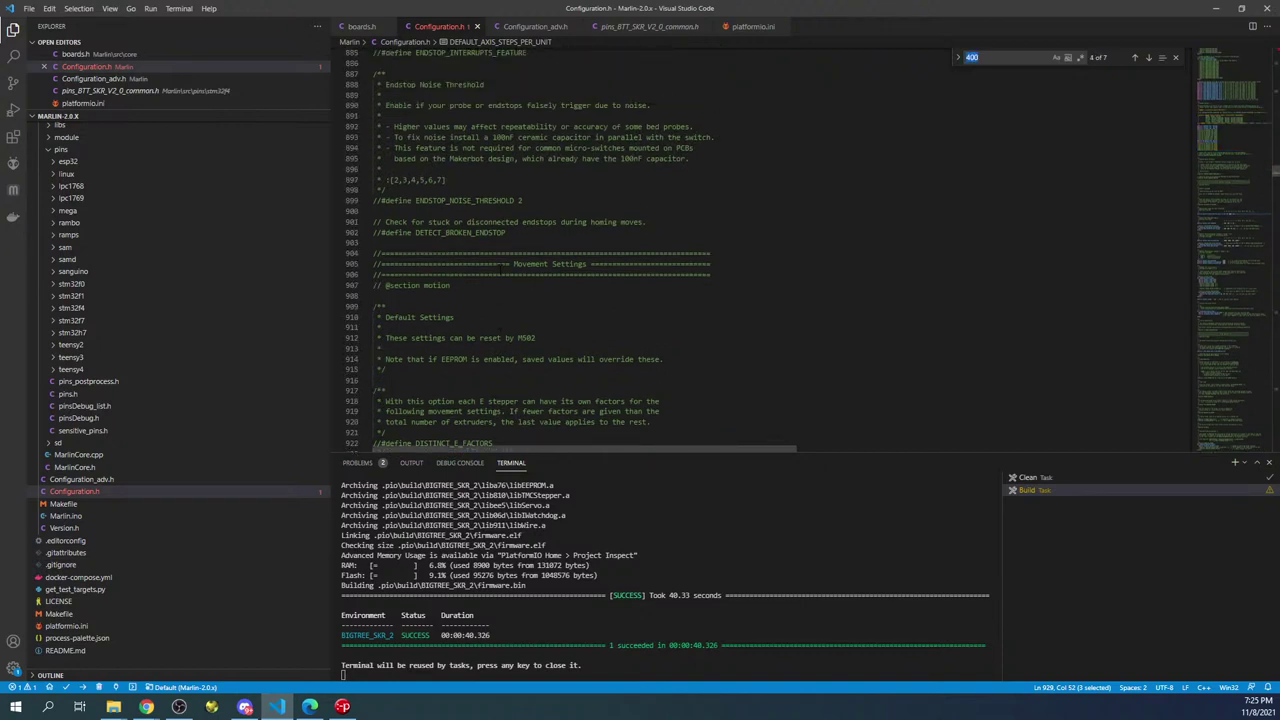
type("invert")
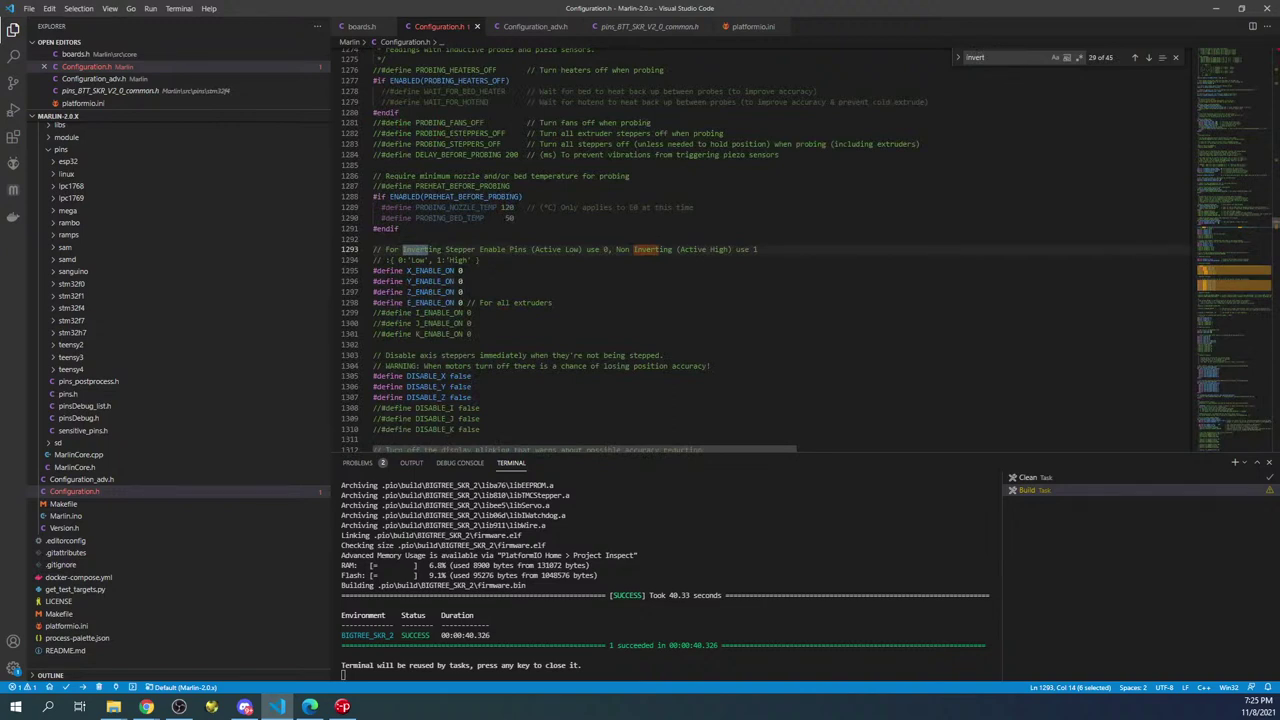
left_click_drag(386, 249, 634, 262)
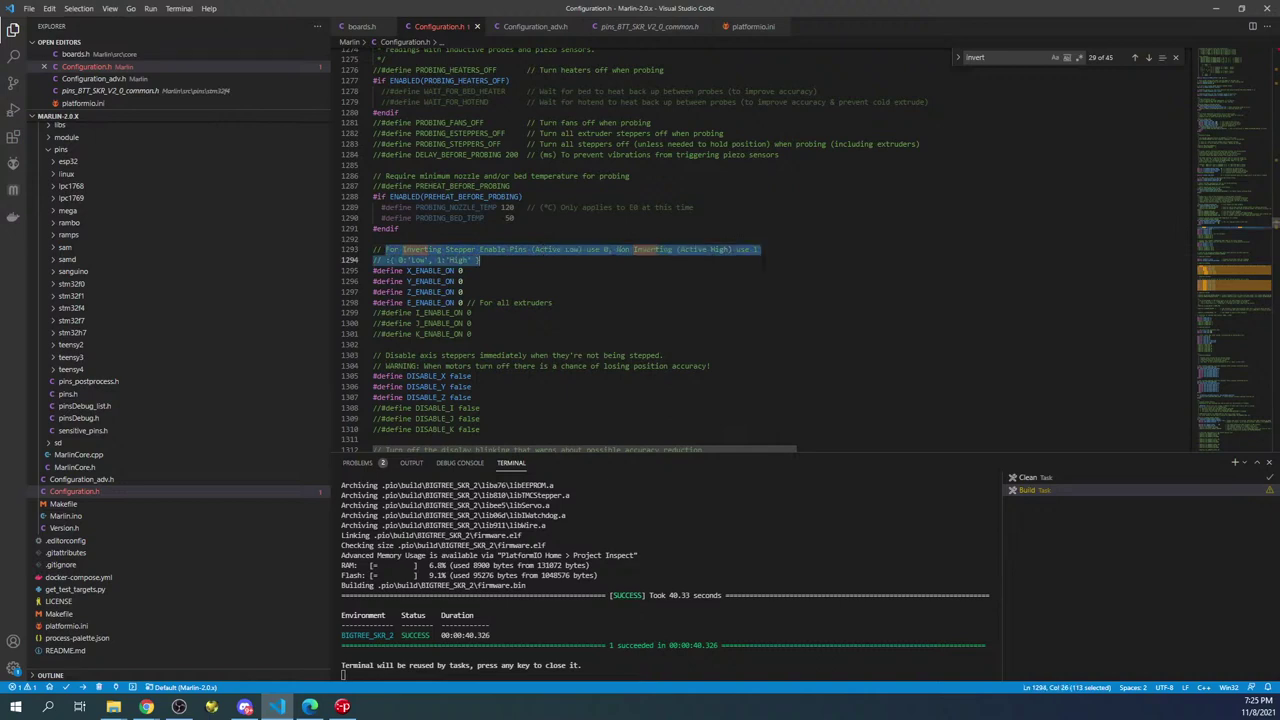
Step: Review the stepper-disable comment in Configuration.h, set INVERT_X_DIR to true, and build the firmware
scroll(705, 332, "down", 3)
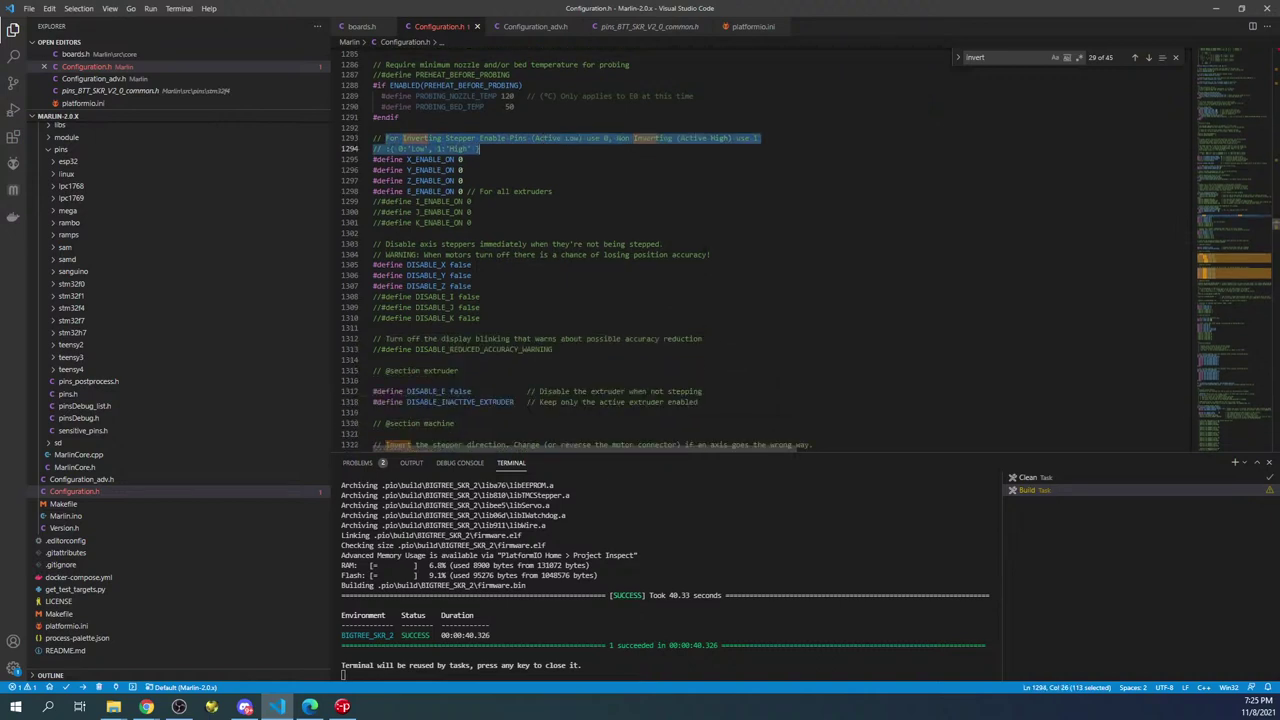
left_click_drag(382, 244, 741, 262)
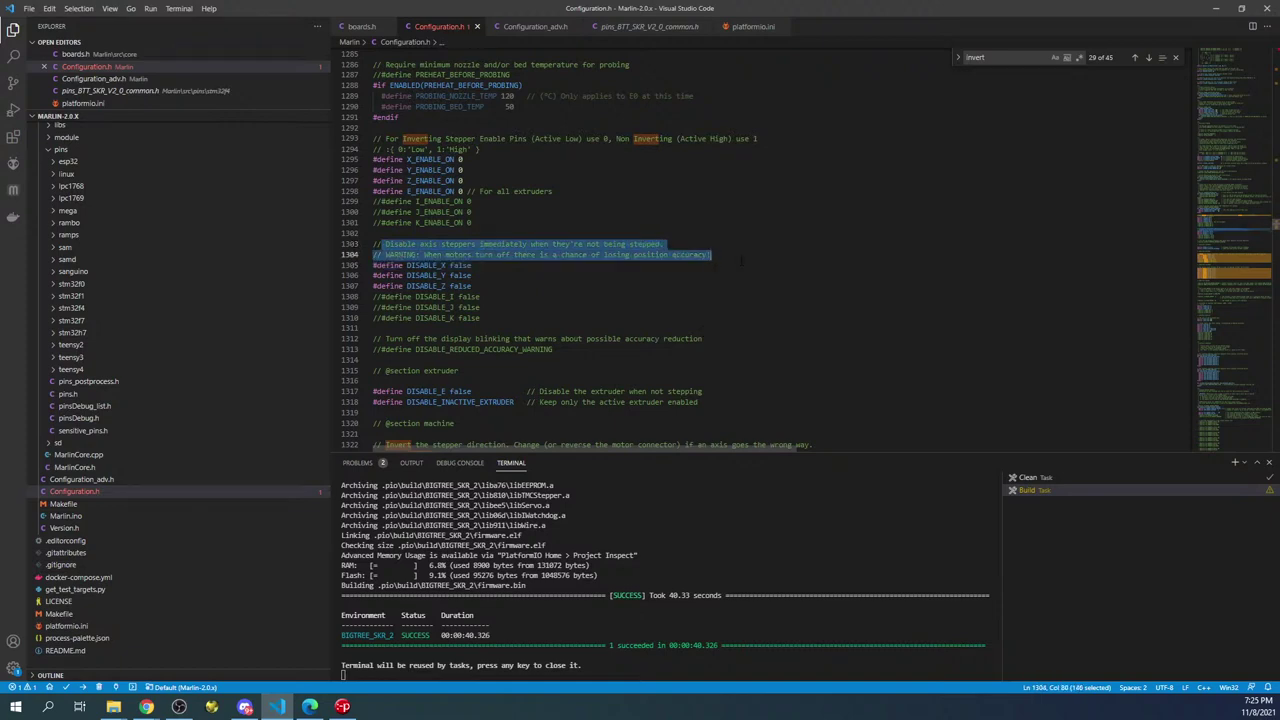
scroll(430, 288, "down", 5)
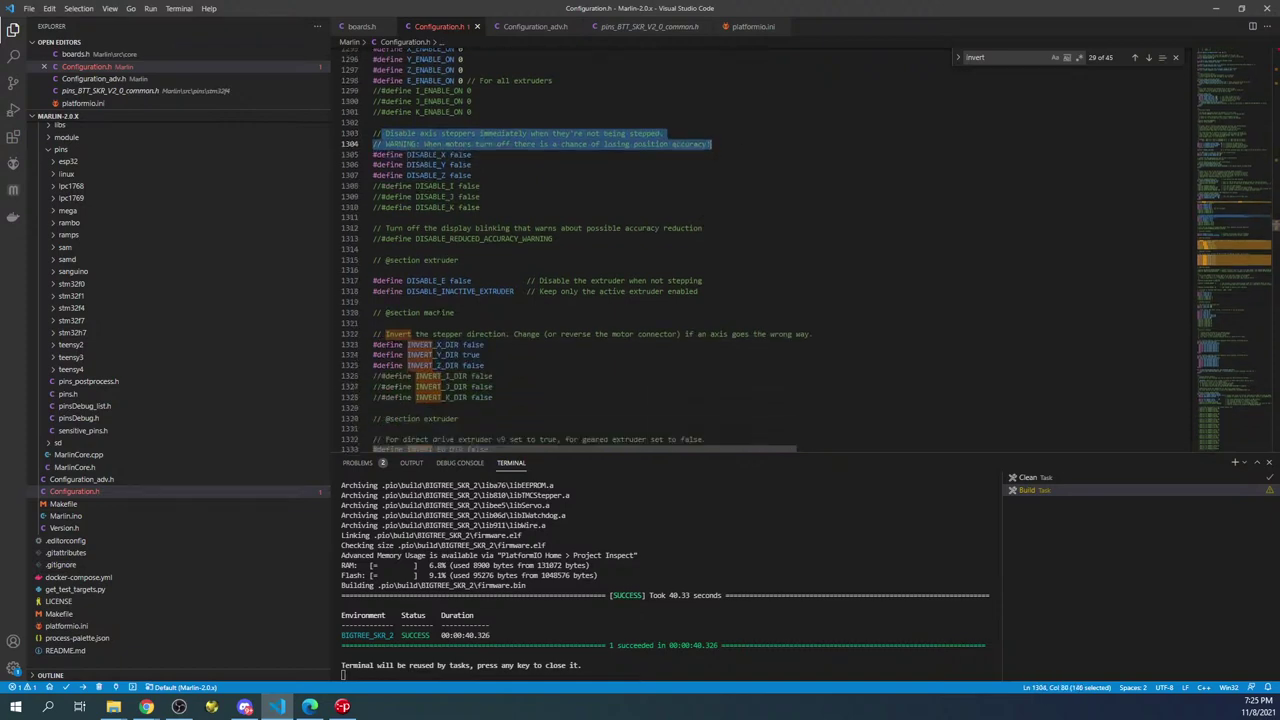
double_click(432, 288)
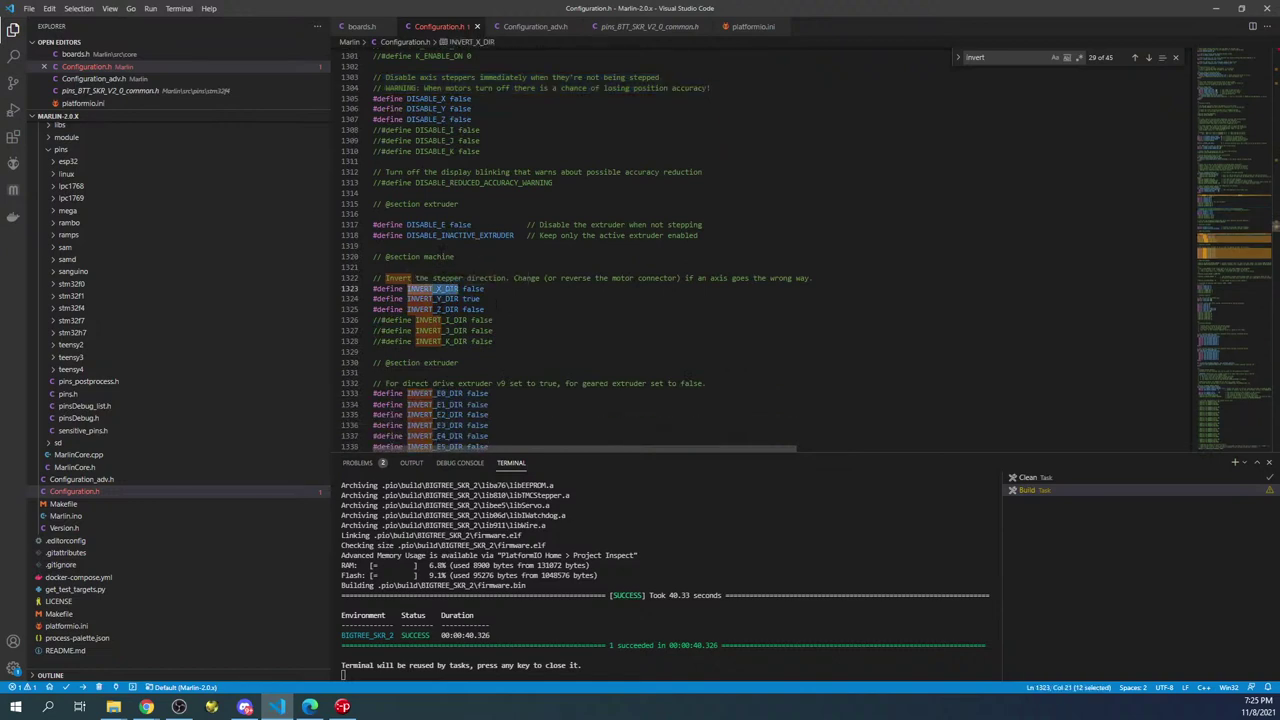
left_click(444, 288)
left_click_drag(485, 288, 362, 287)
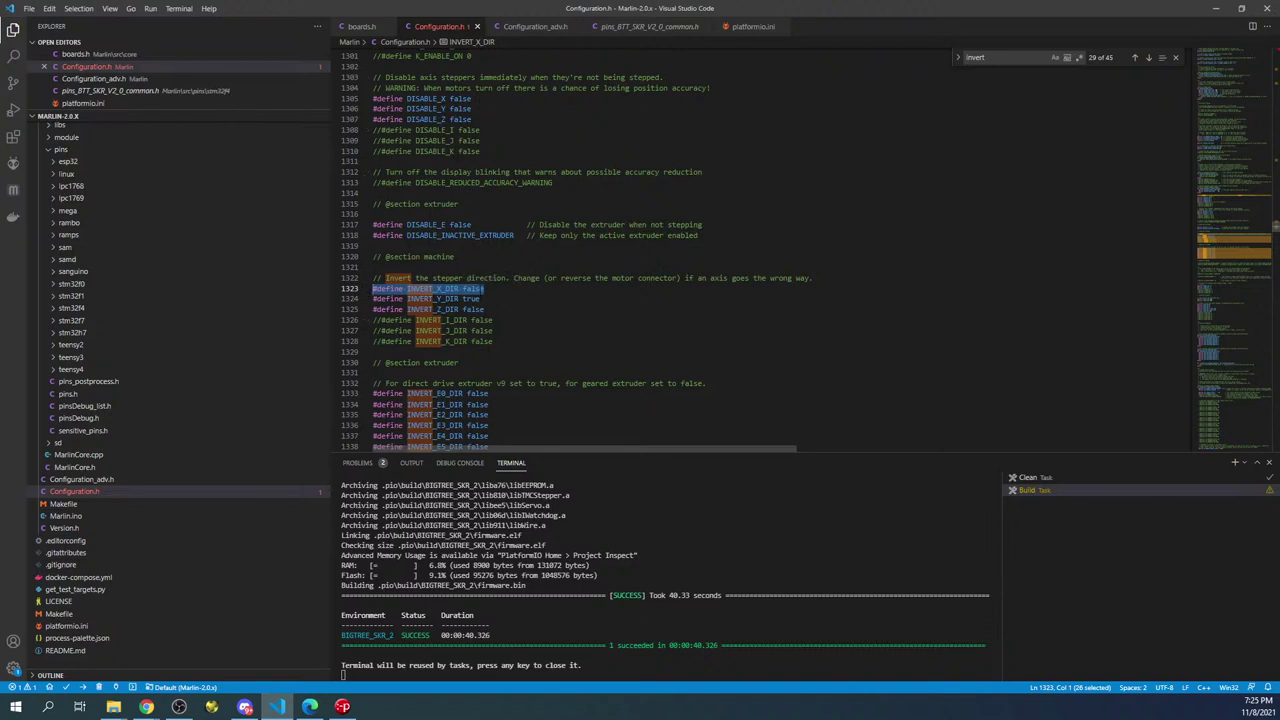
double_click(473, 288)
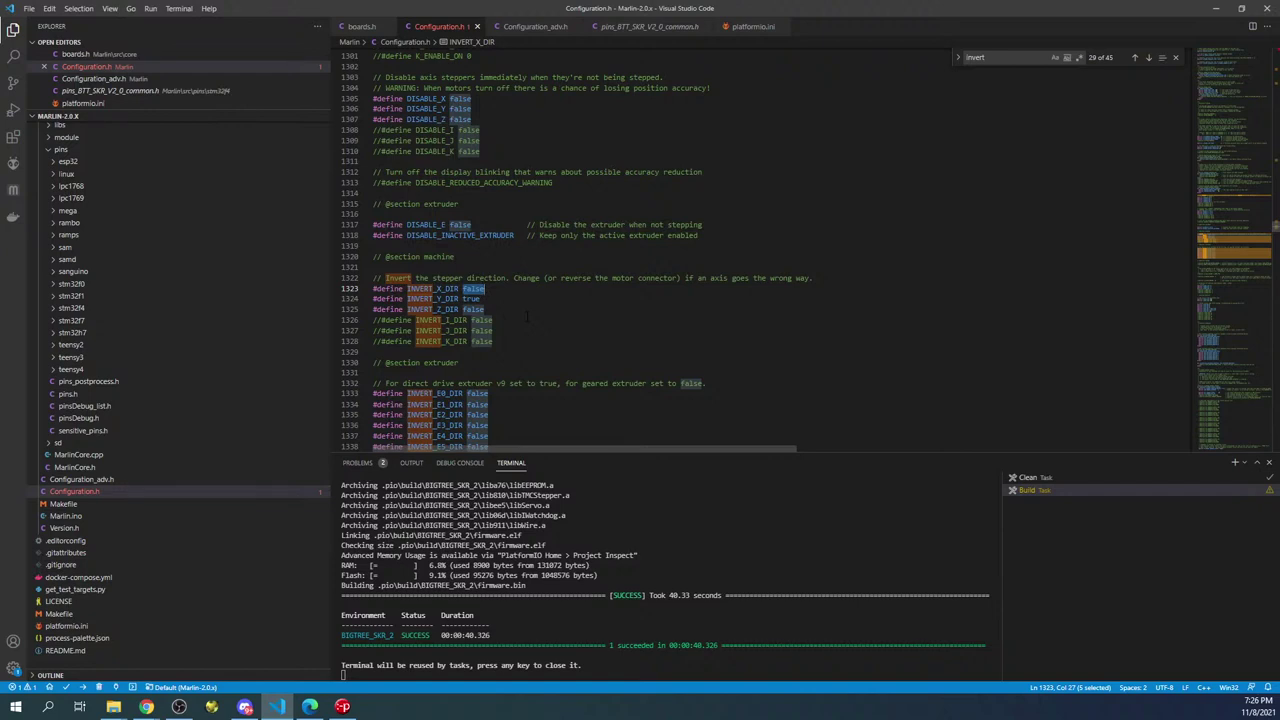
type("tru")
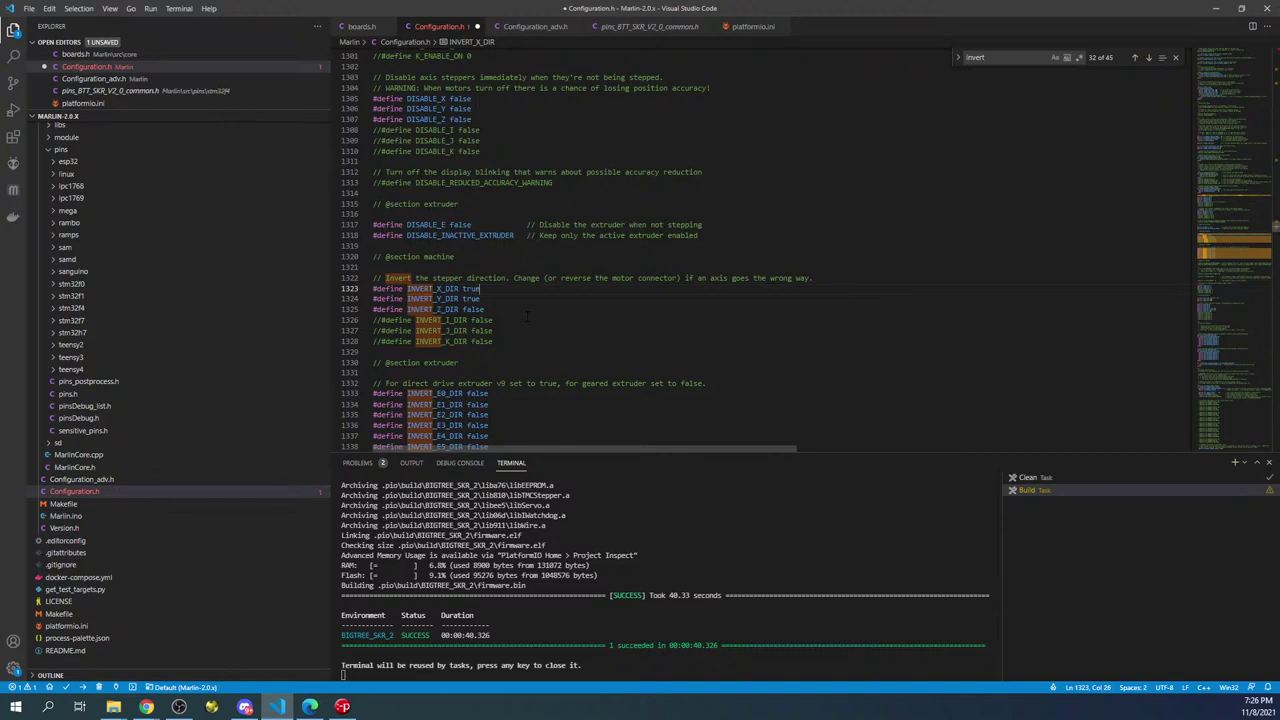
left_click(66, 688)
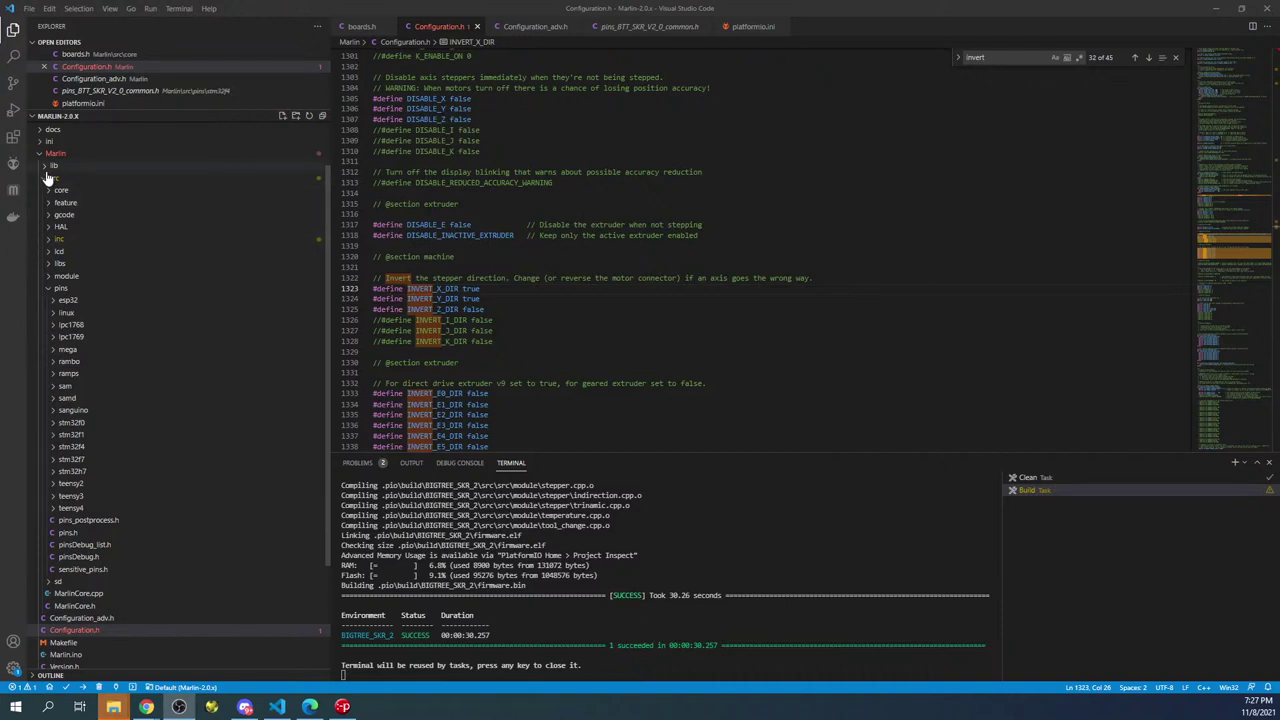
Step: Locate firmware.bin under .pio/build/BIGTREE_SKR_2 in the project tree and reveal it in File Explorer
key("alt+Tab")
left_click(46, 179)
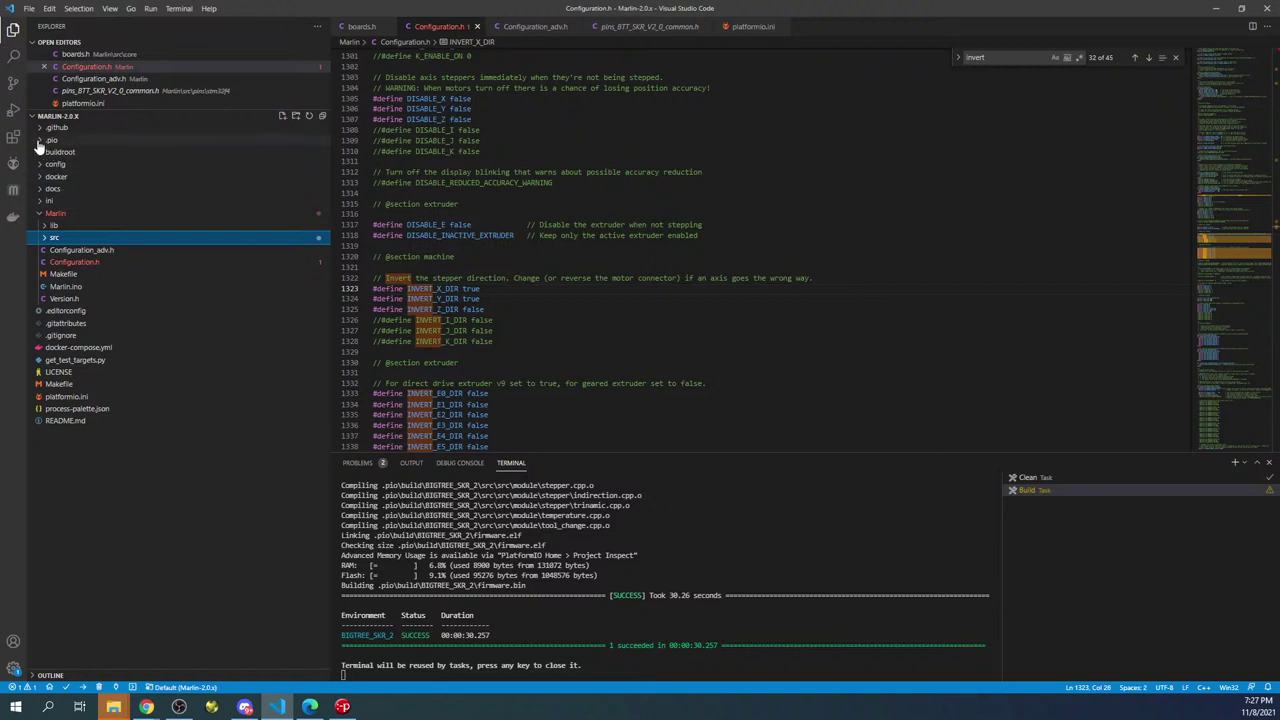
left_click(40, 141)
left_click(50, 155)
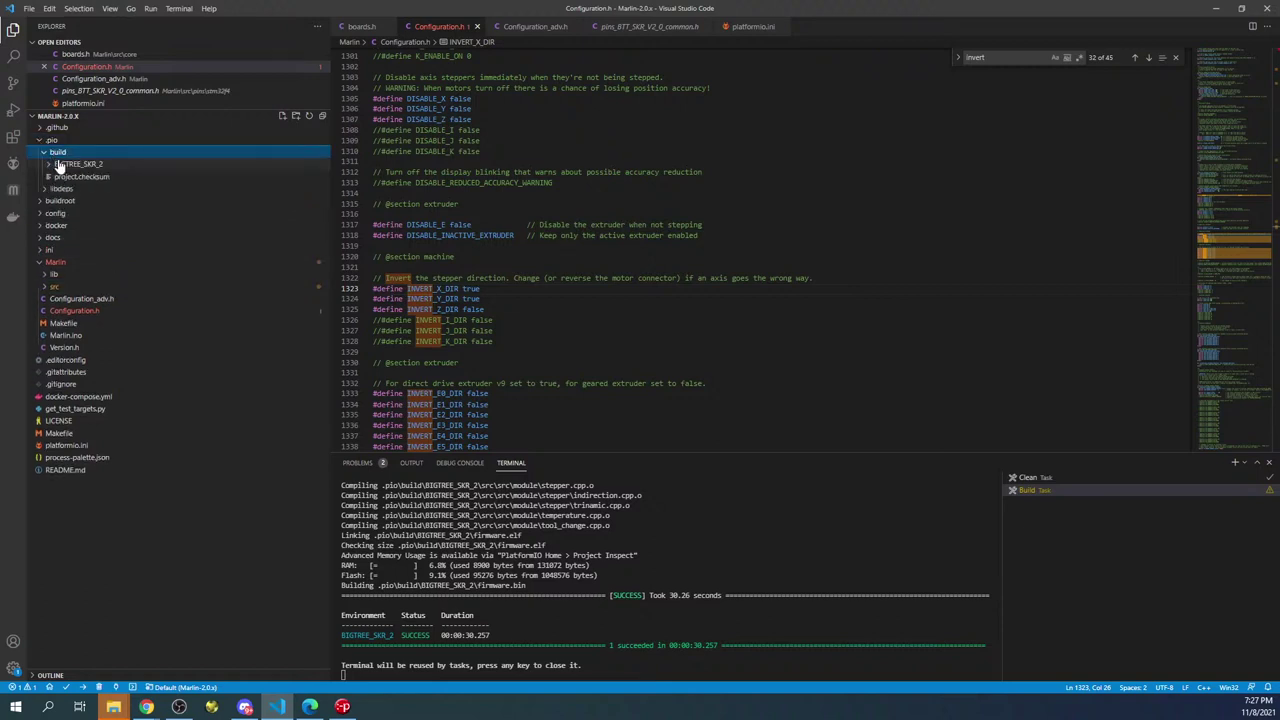
left_click(60, 164)
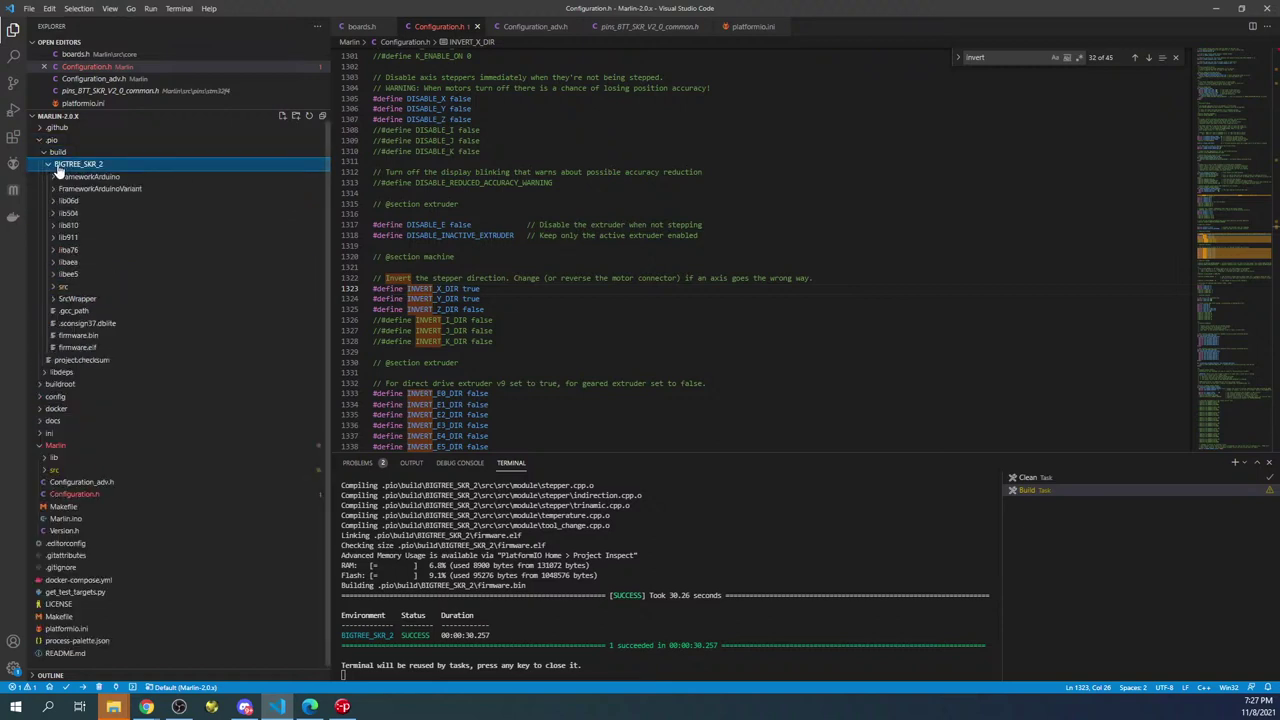
right_click(70, 340)
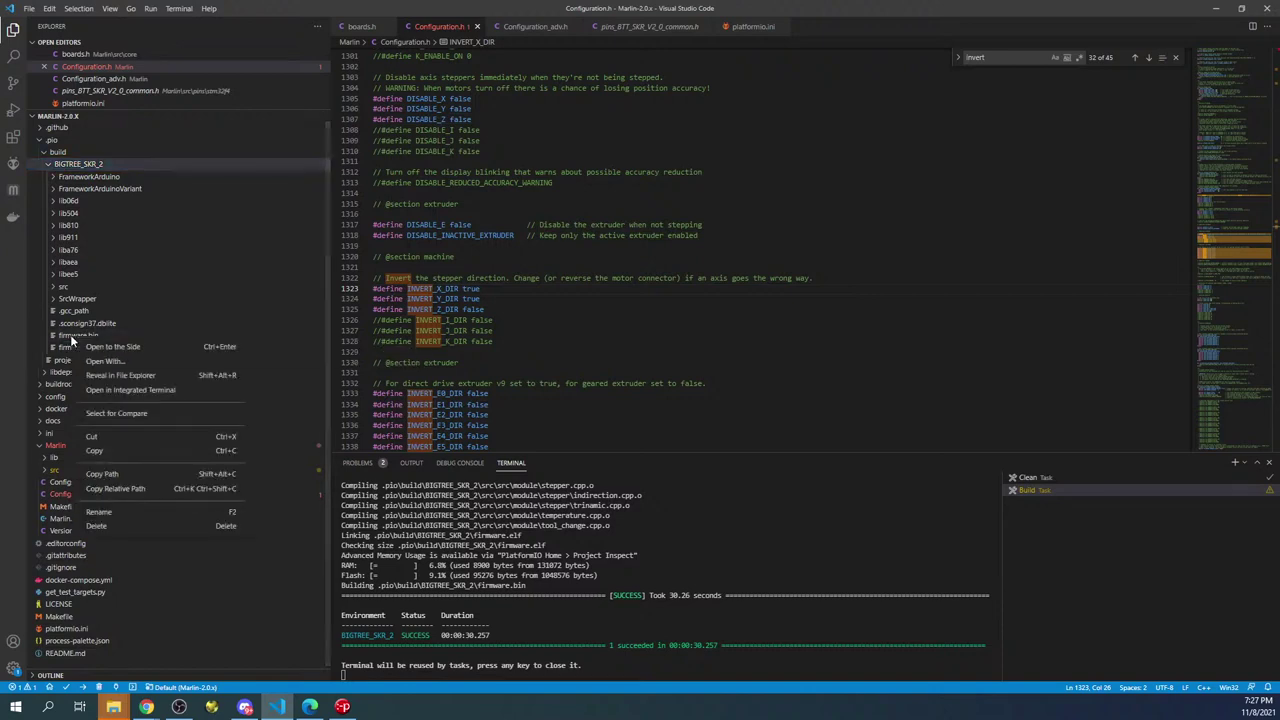
left_click(130, 376)
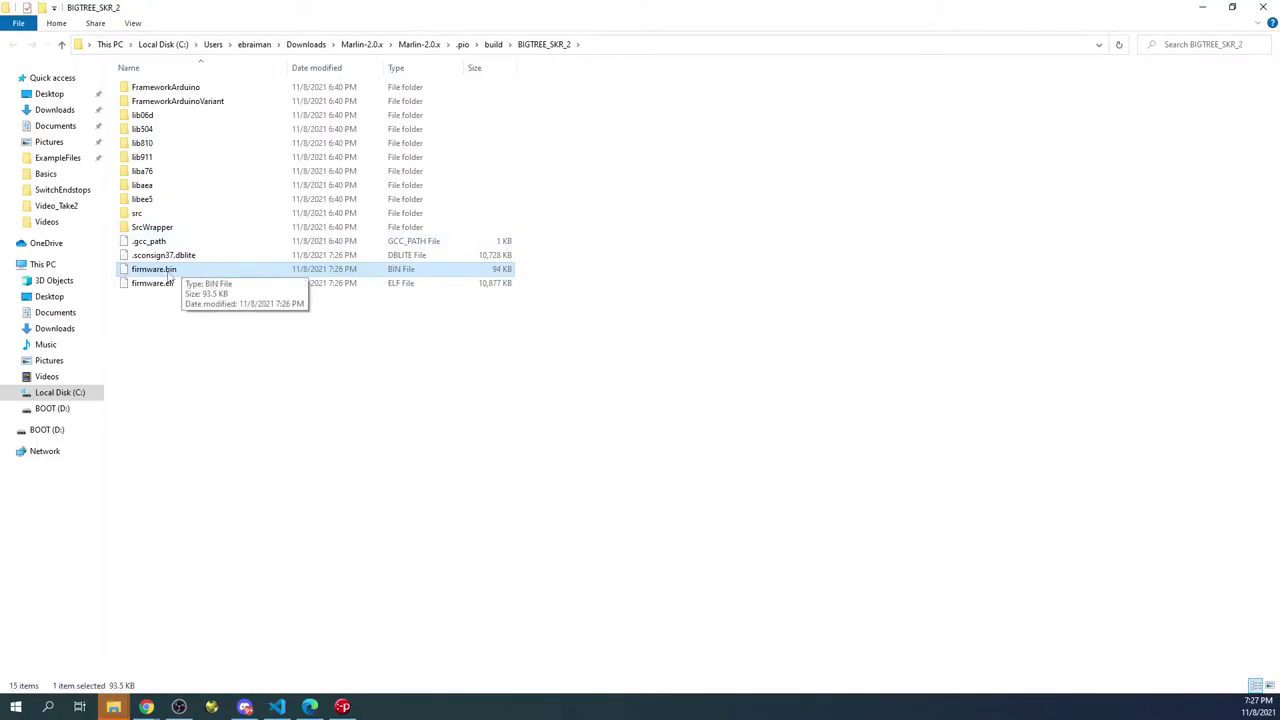
Step: Check the contents of the BOOT (D:) drive and copy the newly built firmware.bin onto it
left_click(55, 409)
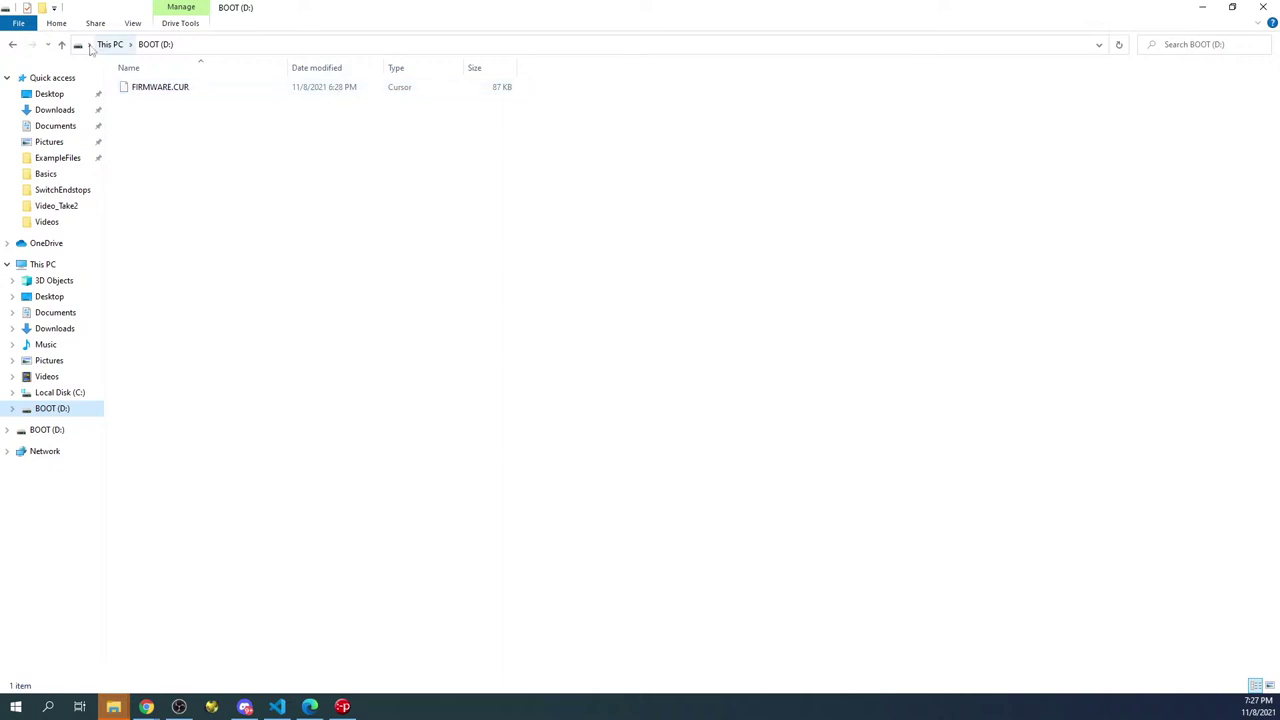
left_click(12, 46)
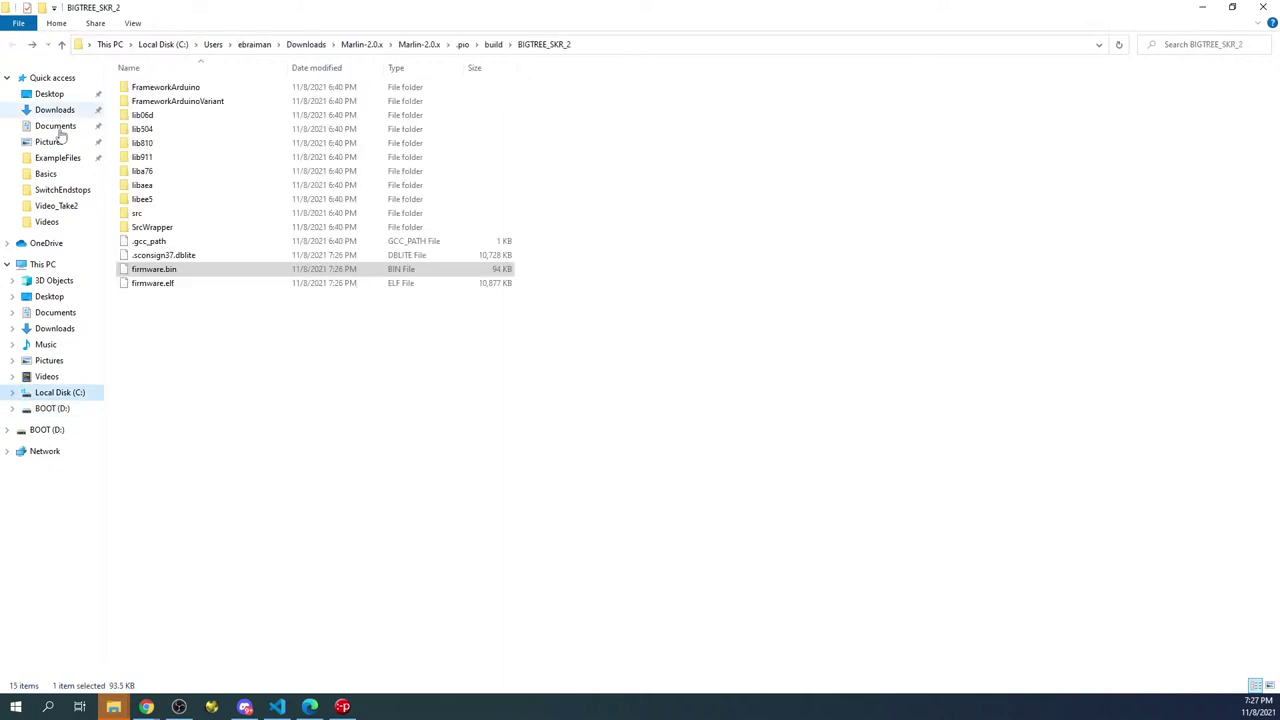
right_click(134, 270)
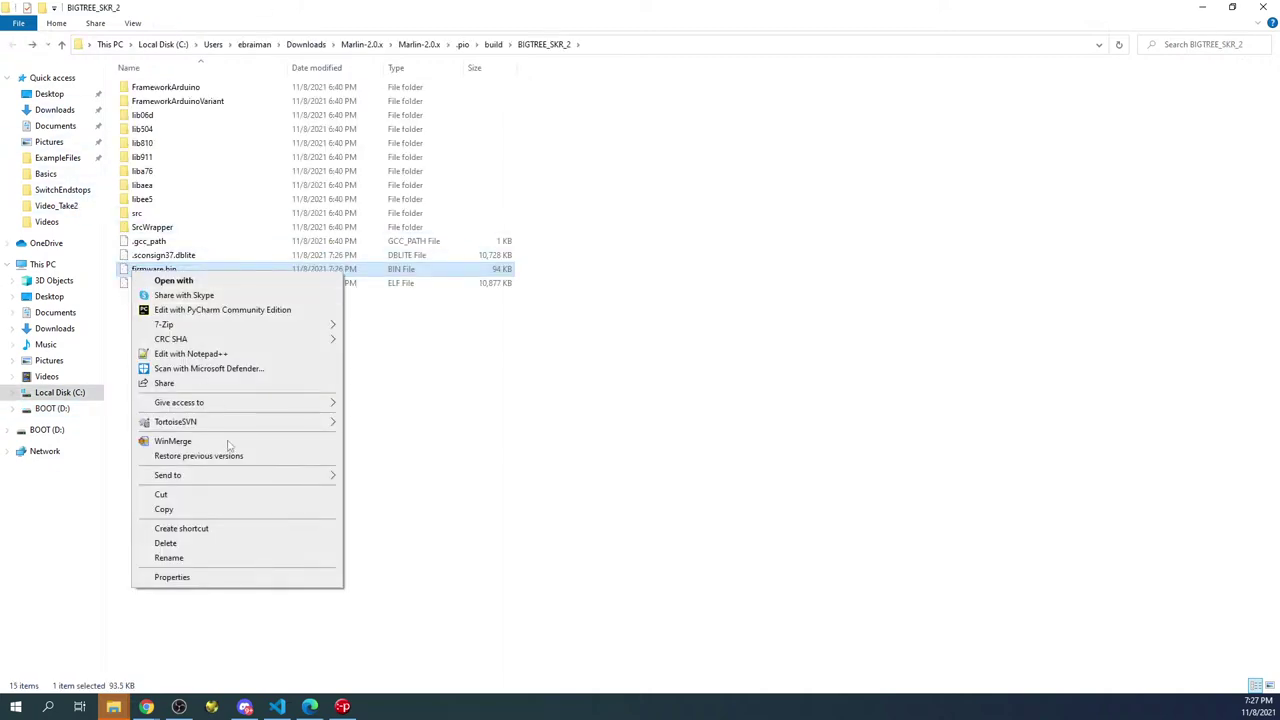
mouse_move(271, 477)
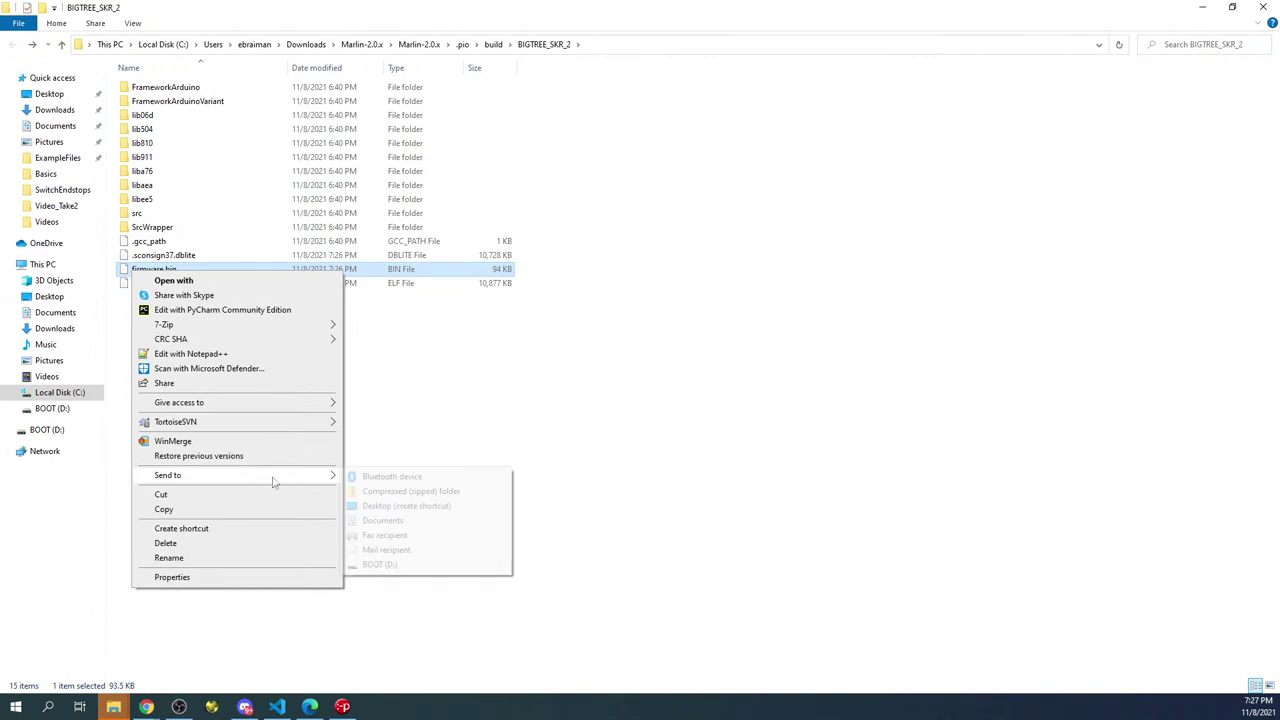
left_click(377, 568)
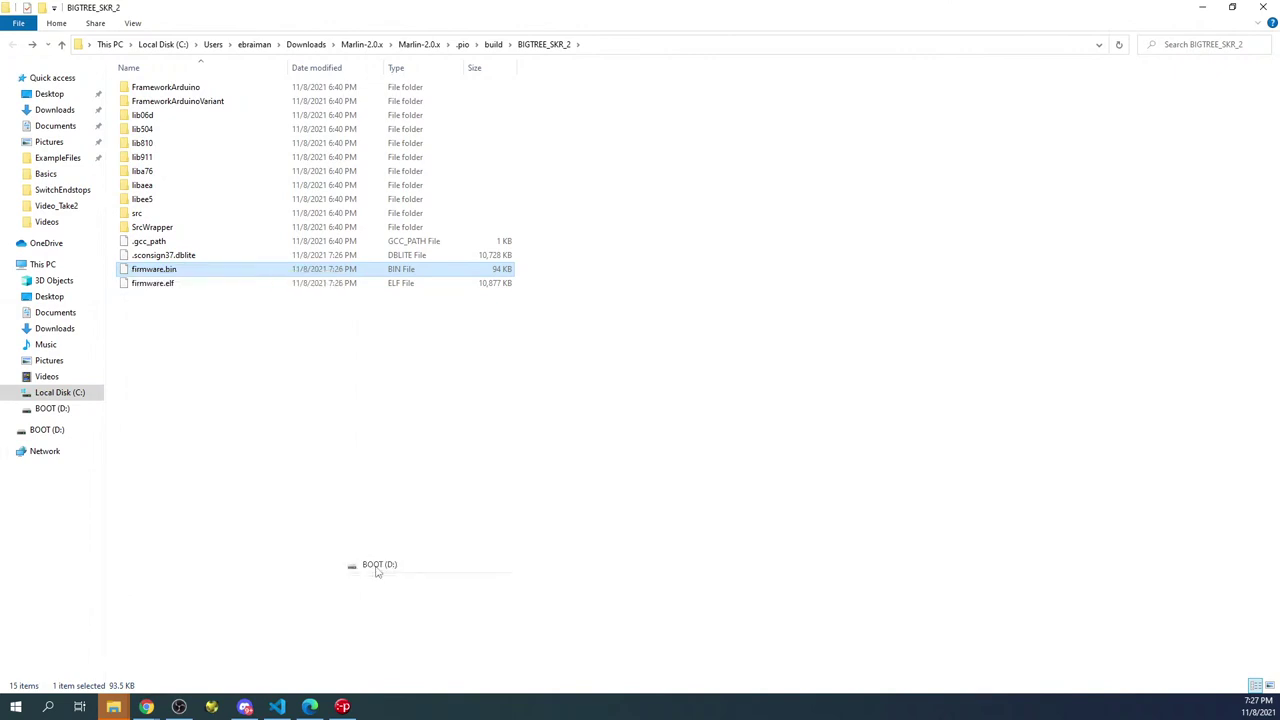
left_click(57, 429)
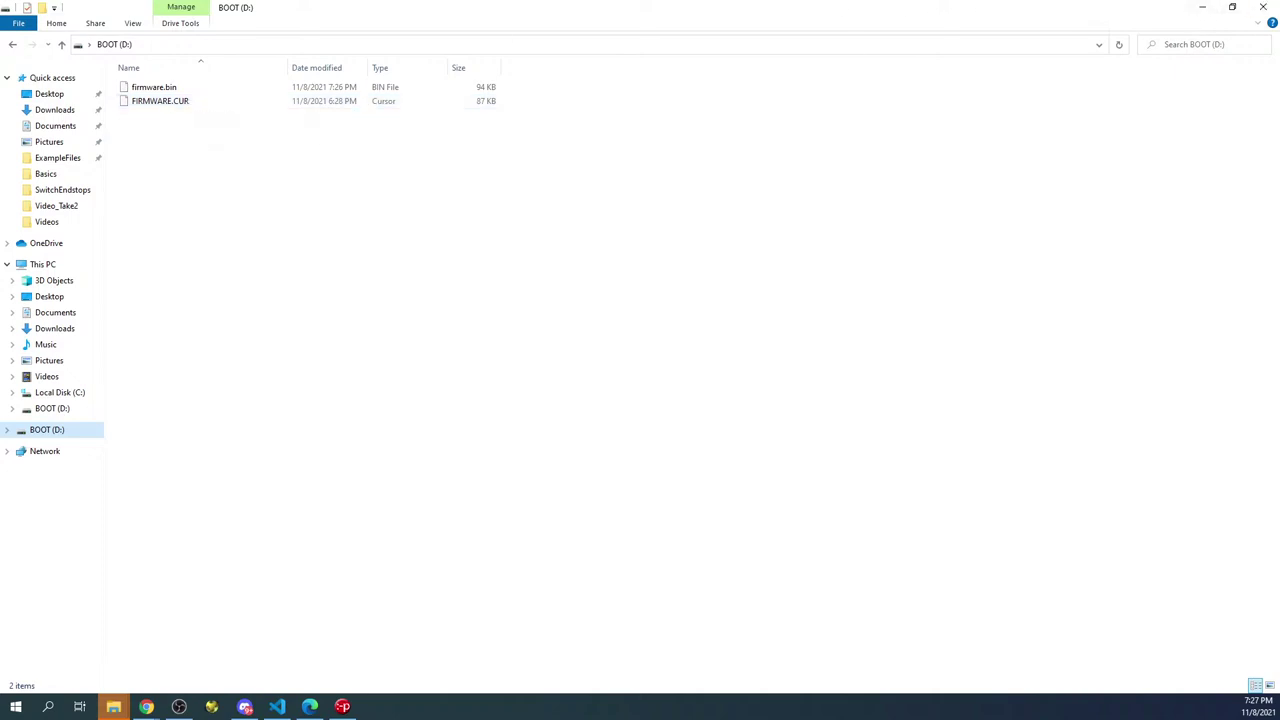
Step: Switch to Pronterface and jog the X axis 10 mm in the positive direction and 10 mm back
key("alt+Tab")
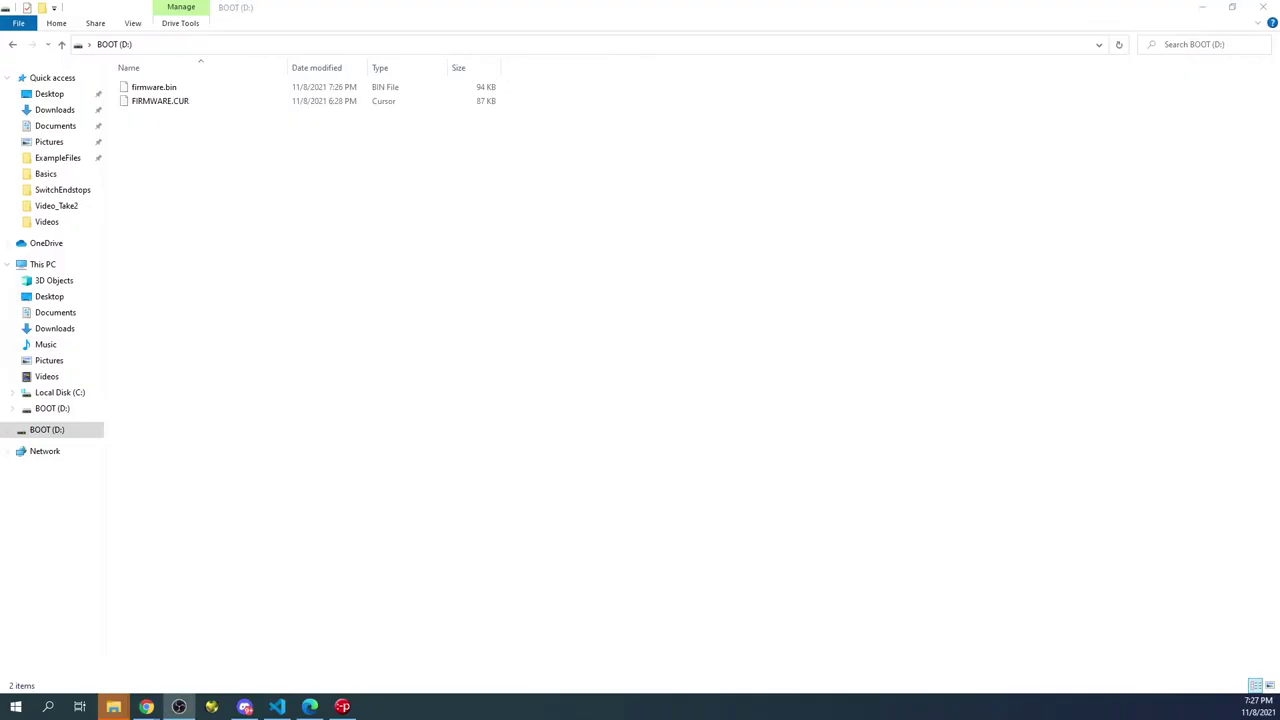
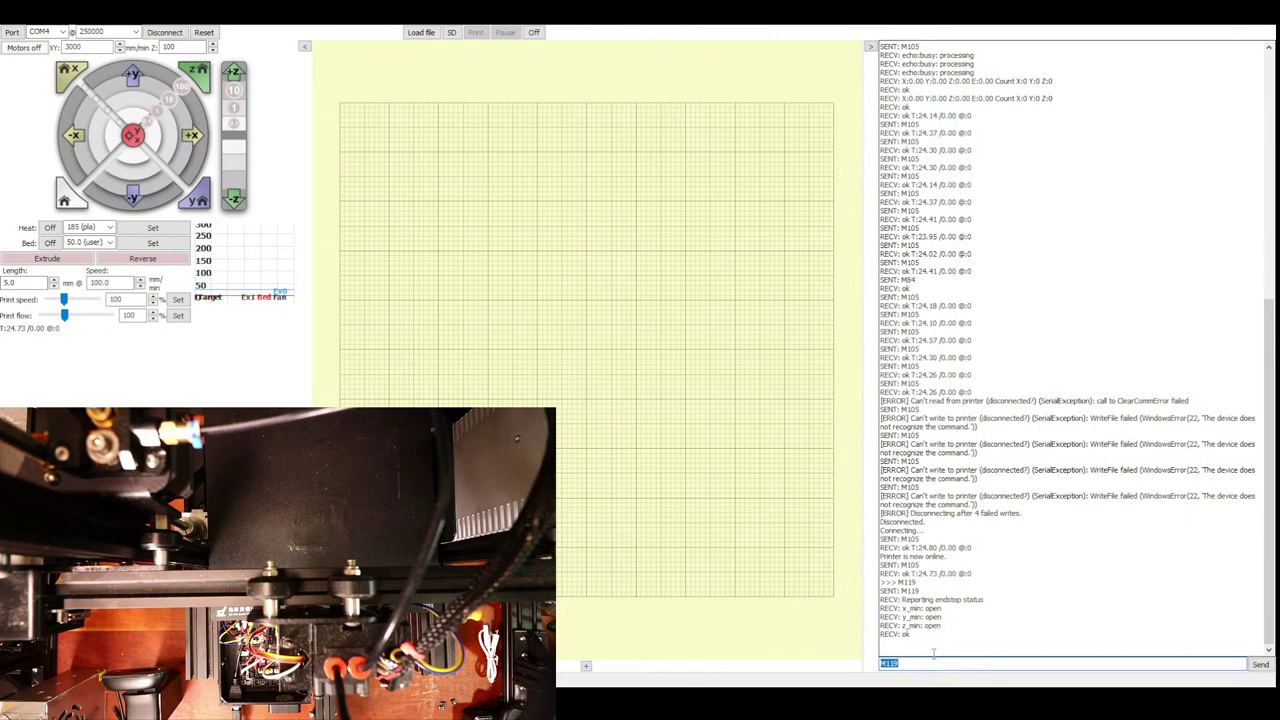
left_click(190, 152)
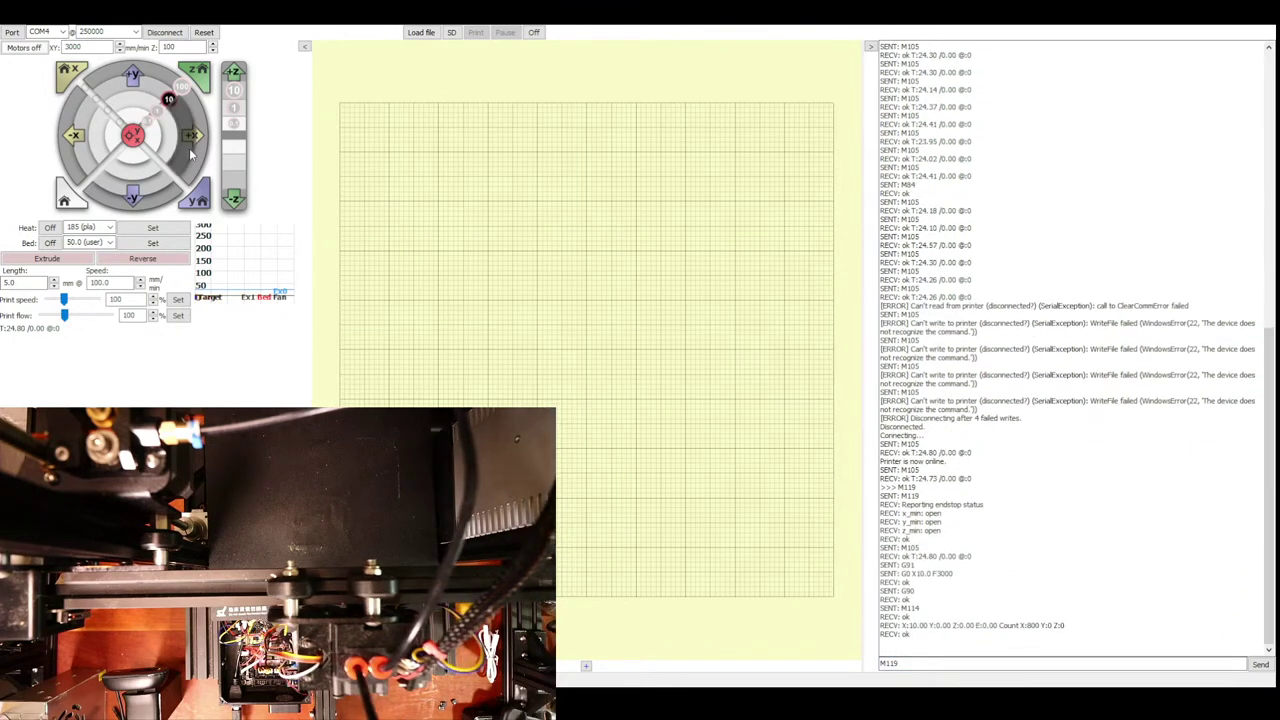
left_click(78, 152)
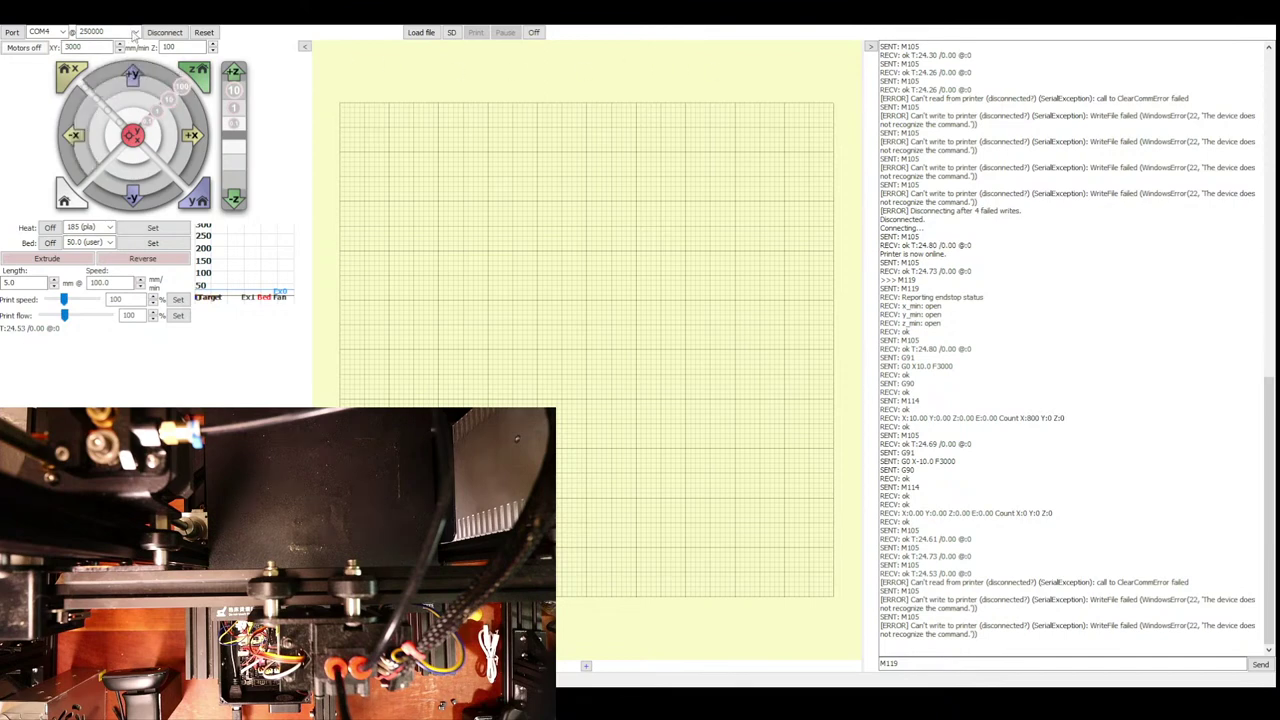
Step: Disconnect and reconnect the printer on COM4, and home the X axis
left_click(160, 33)
left_click(160, 33)
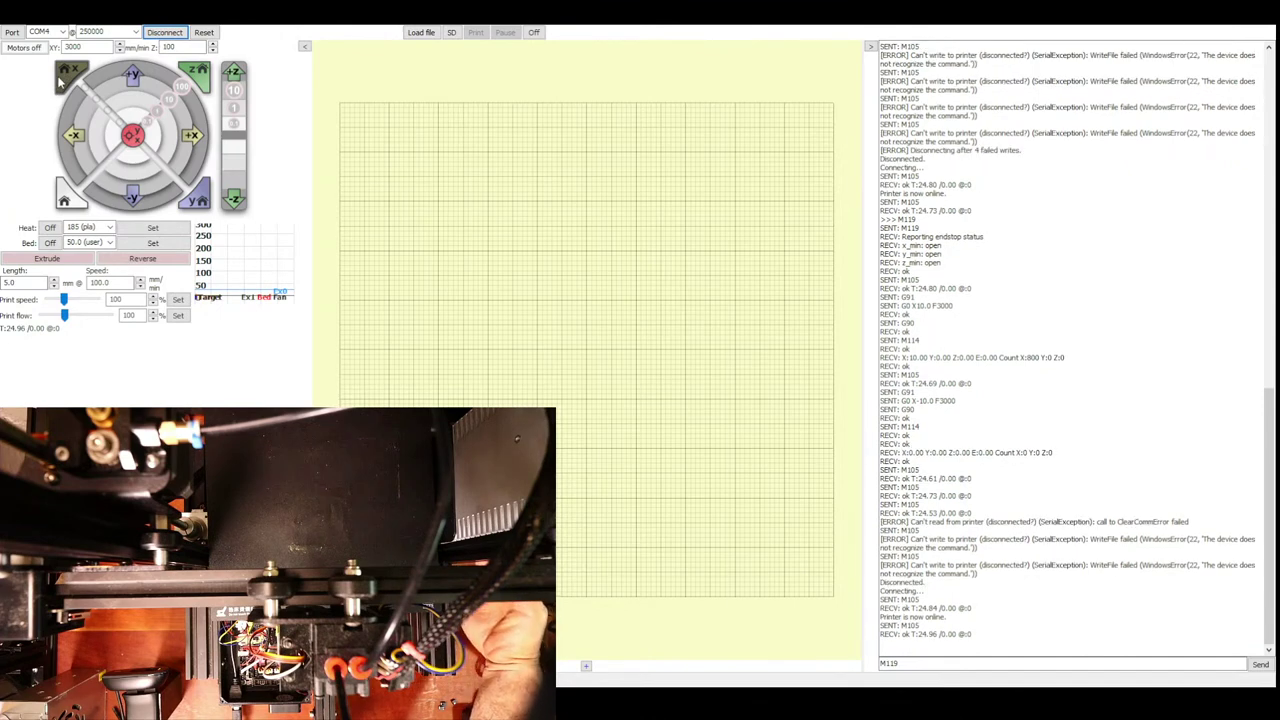
left_click(70, 86)
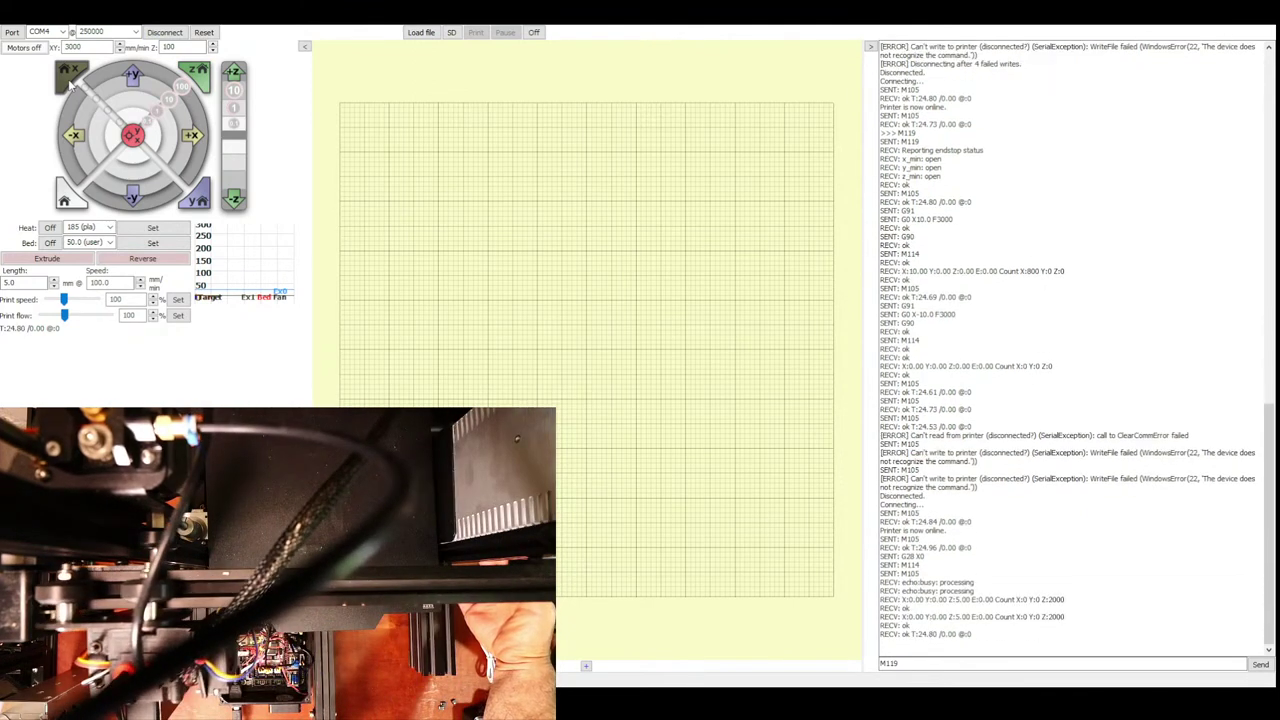
Step: Jog the X axis to 30 mm in positive 10 mm moves and turn the motors off
left_click(186, 150)
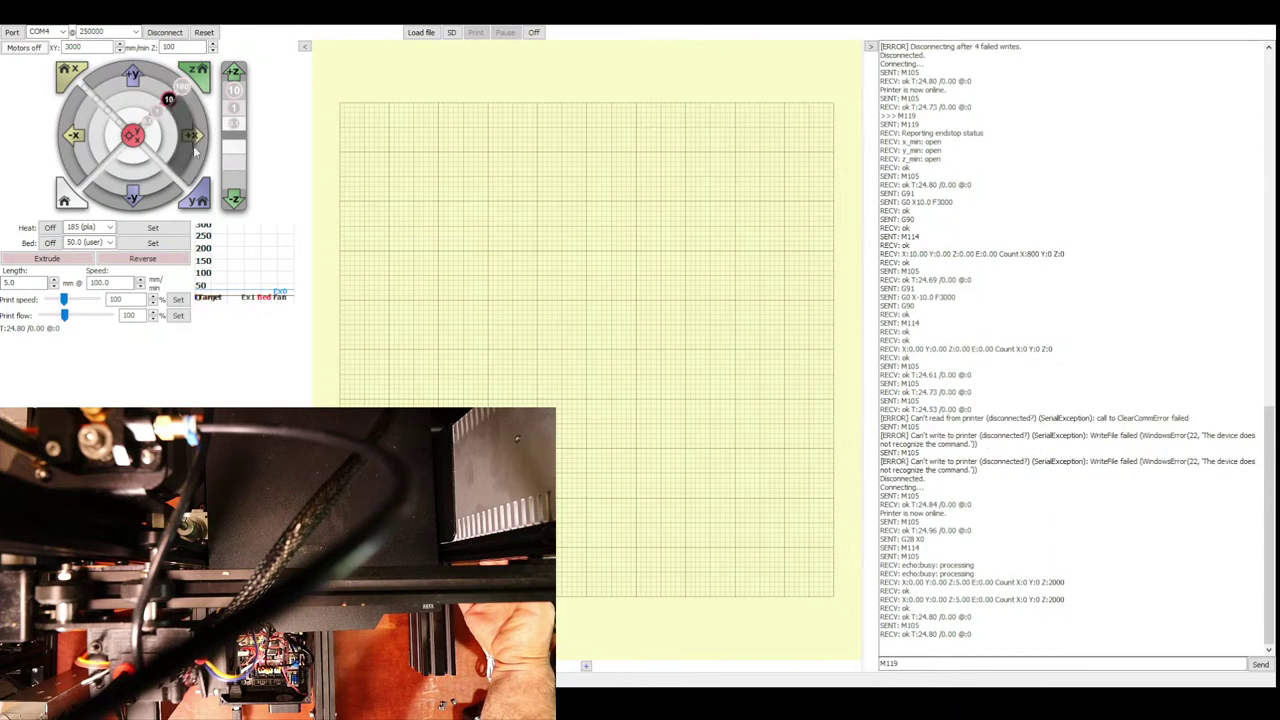
left_click(186, 150)
left_click(186, 150)
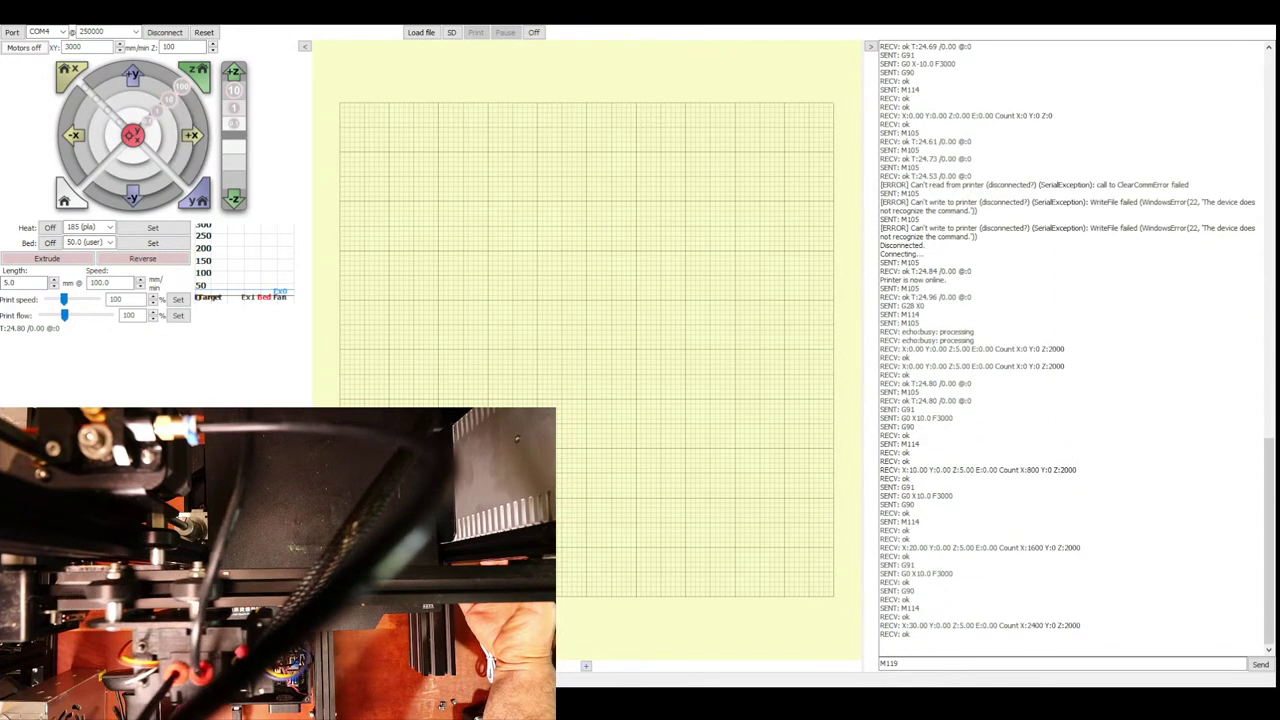
left_click(22, 49)
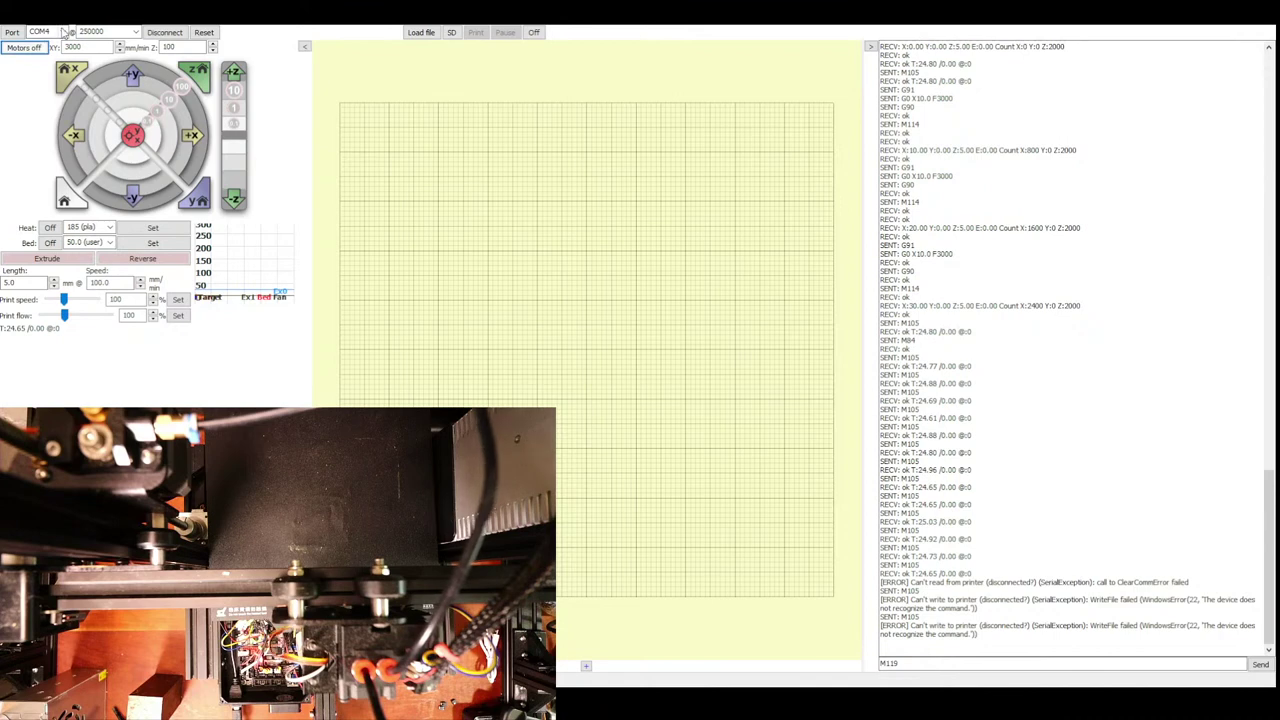
Step: Re-establish the printer connection on COM4 at 250000 baud and home the X axis again
left_click(62, 78)
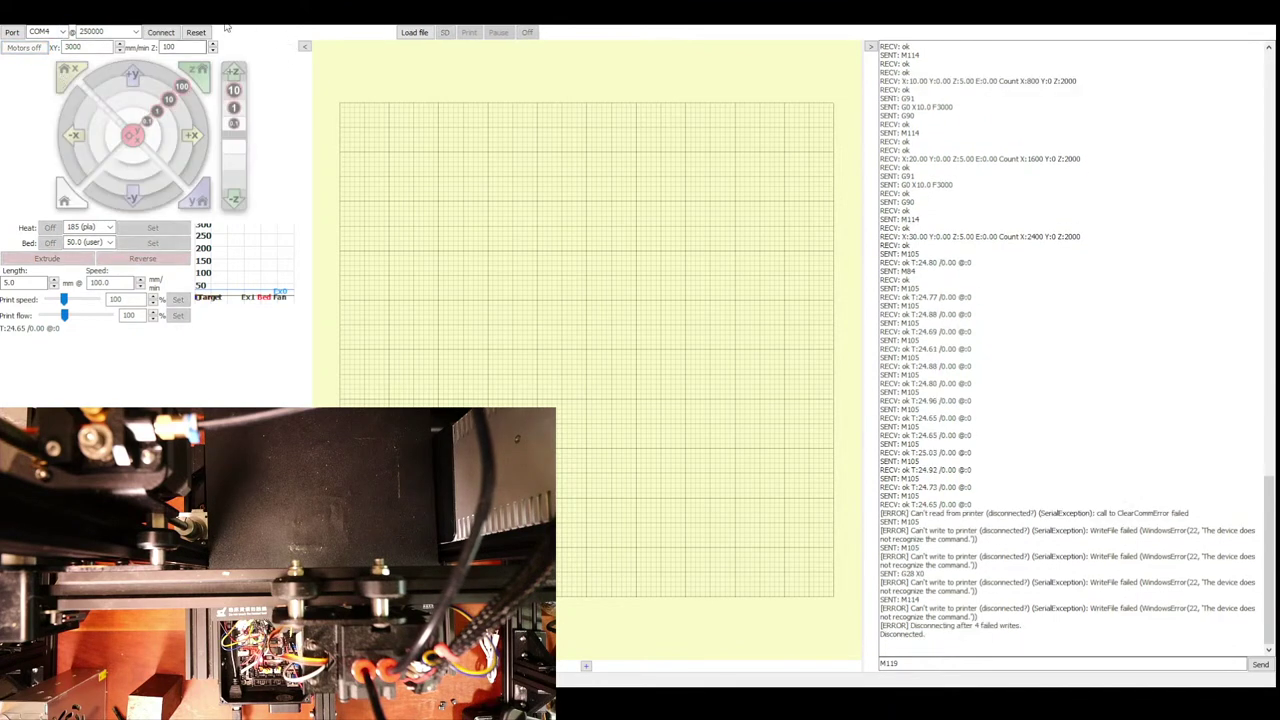
left_click(161, 33)
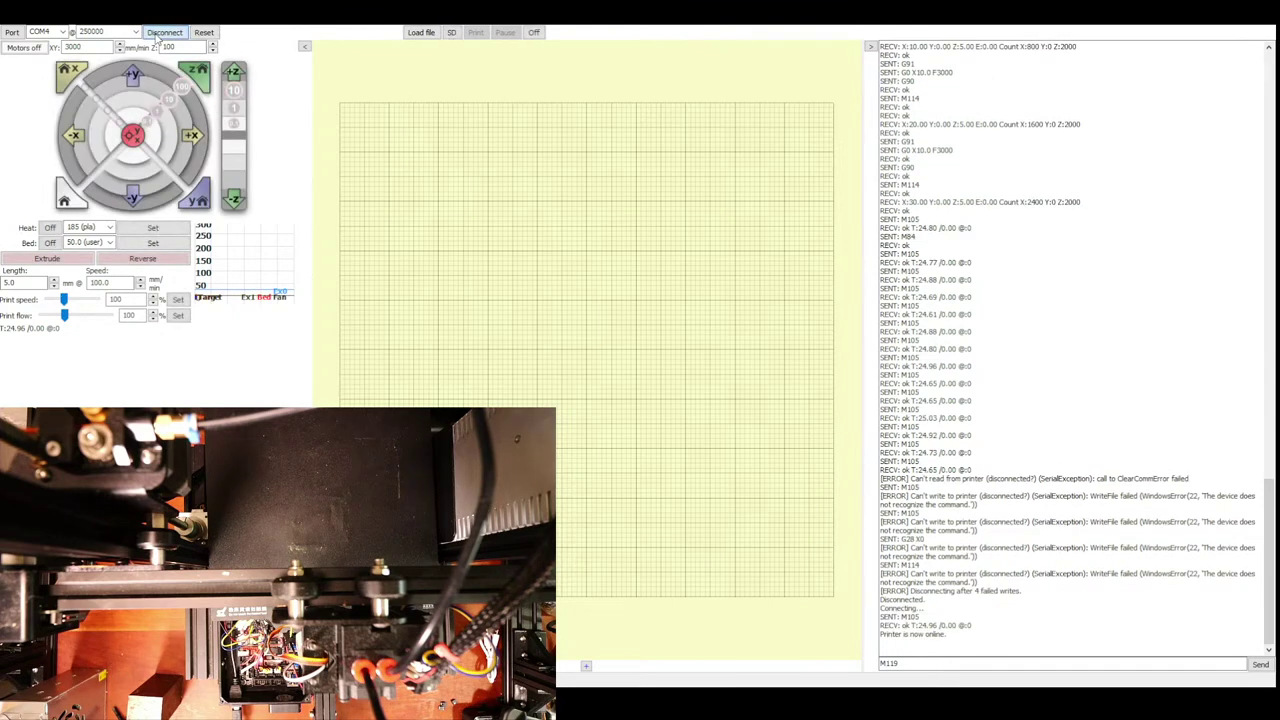
left_click(157, 34)
left_click(157, 34)
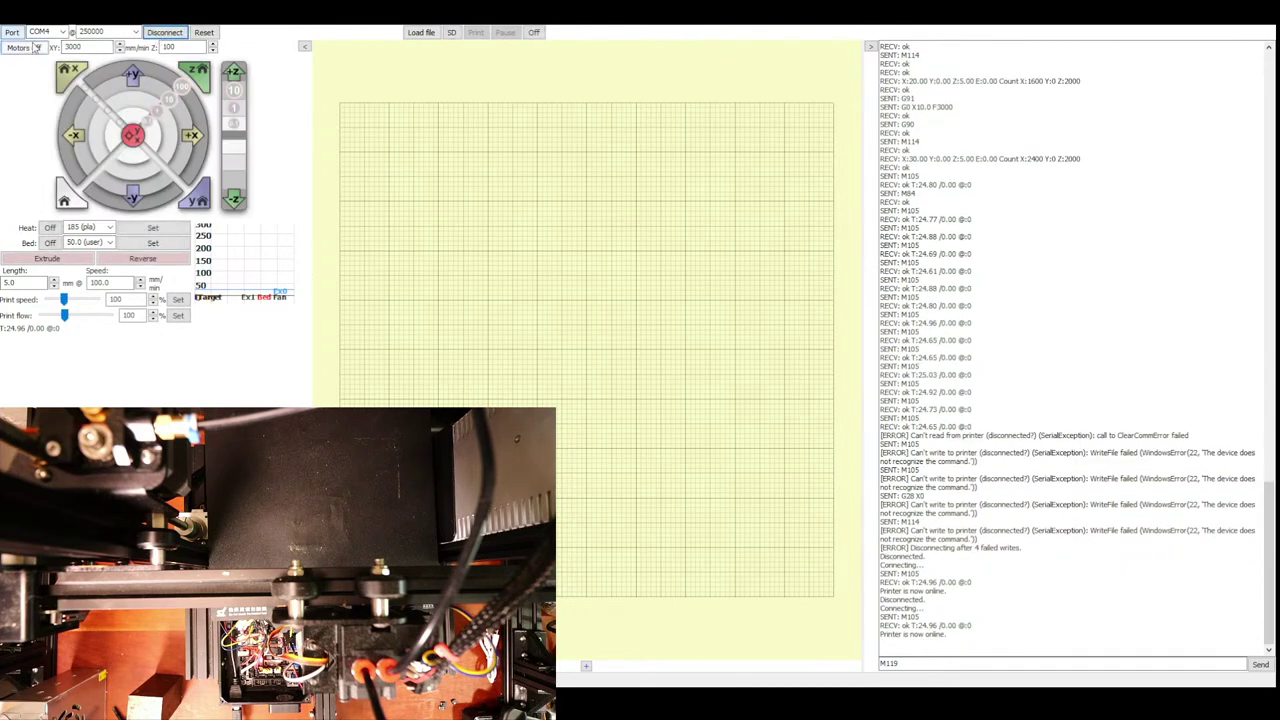
left_click(62, 73)
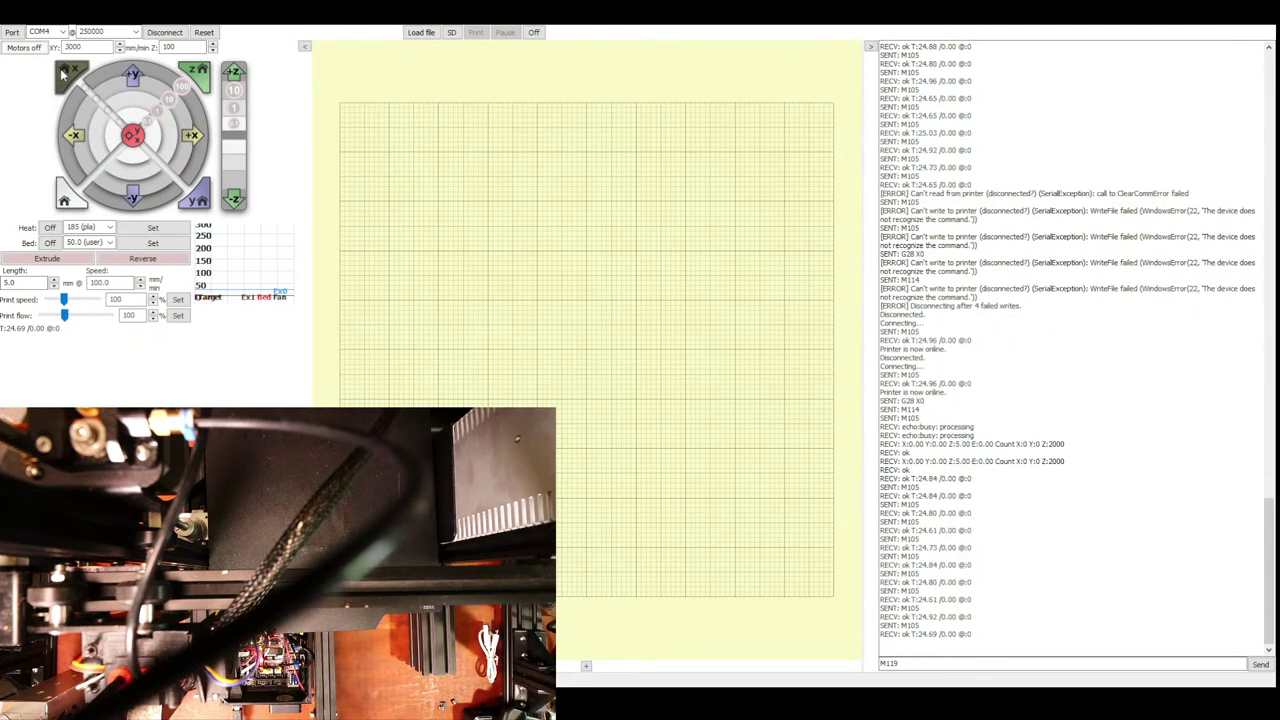
Step: Jog the X axis to 100 mm in positive 10 mm moves
left_click(186, 153)
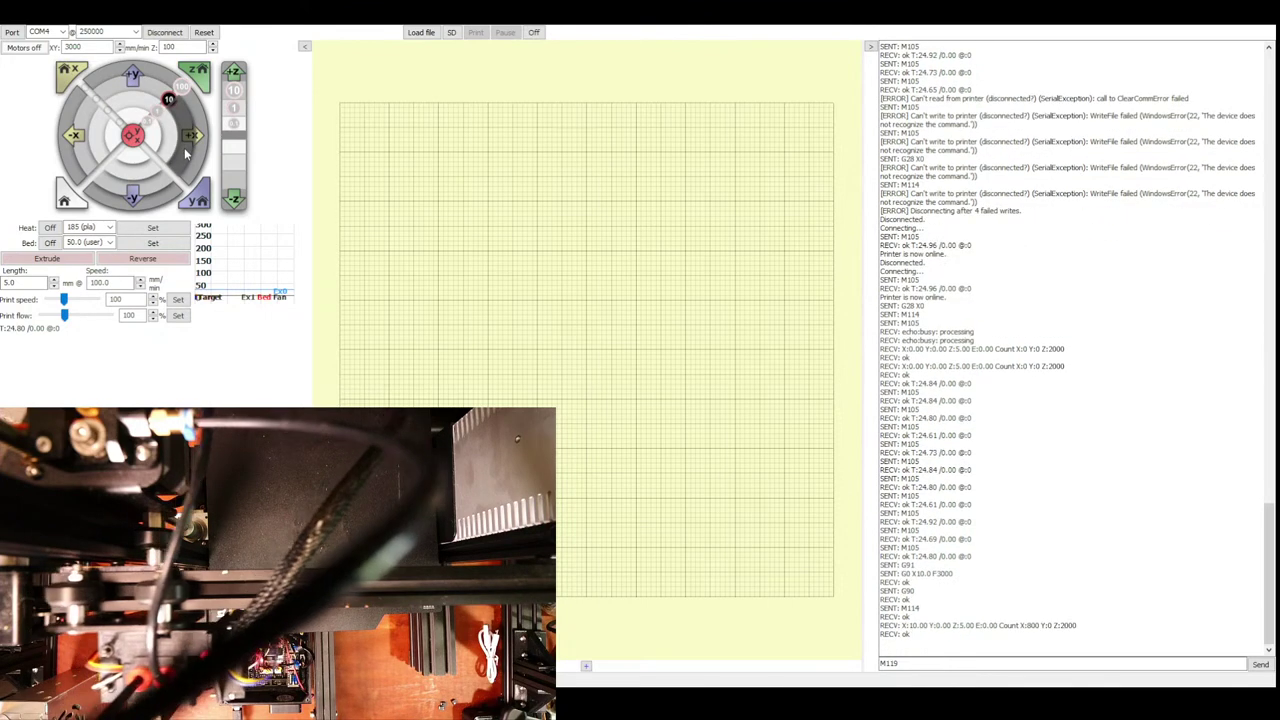
left_click(185, 152)
left_click(185, 152)
left_click(185, 152)
left_click(185, 152)
left_click(185, 152)
left_click(185, 152)
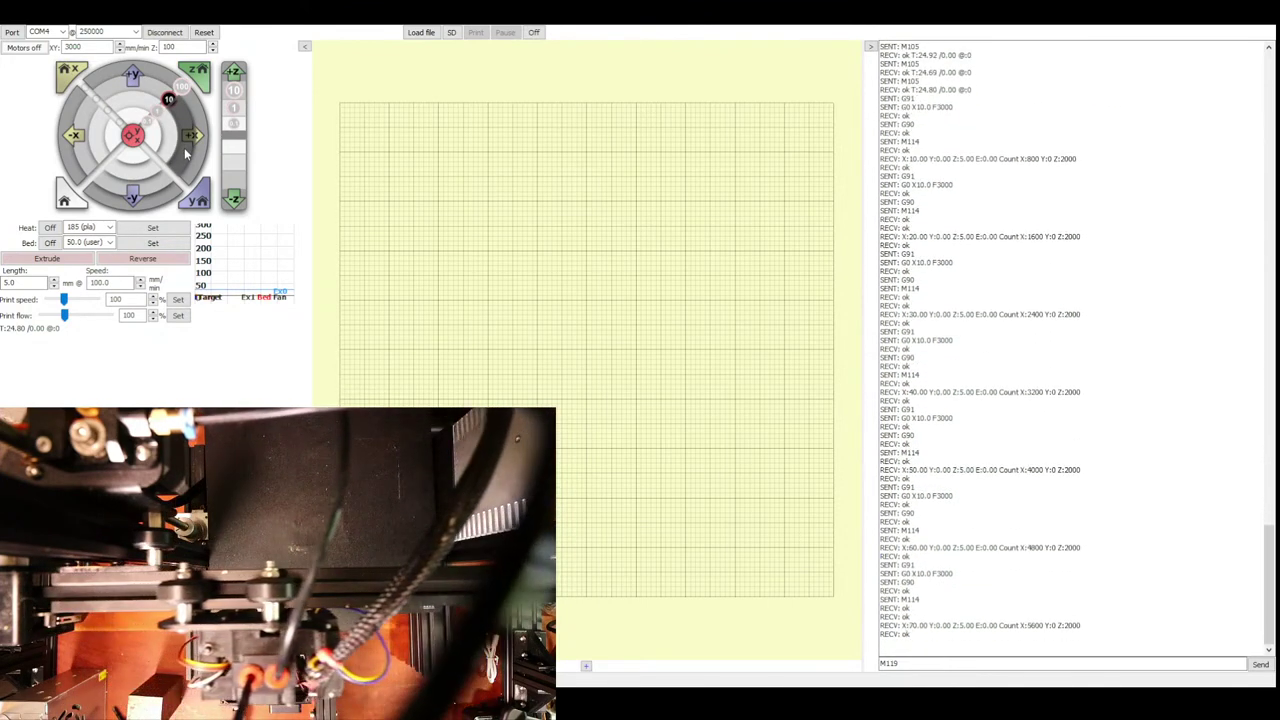
left_click(184, 147)
left_click(184, 147)
left_click(184, 147)
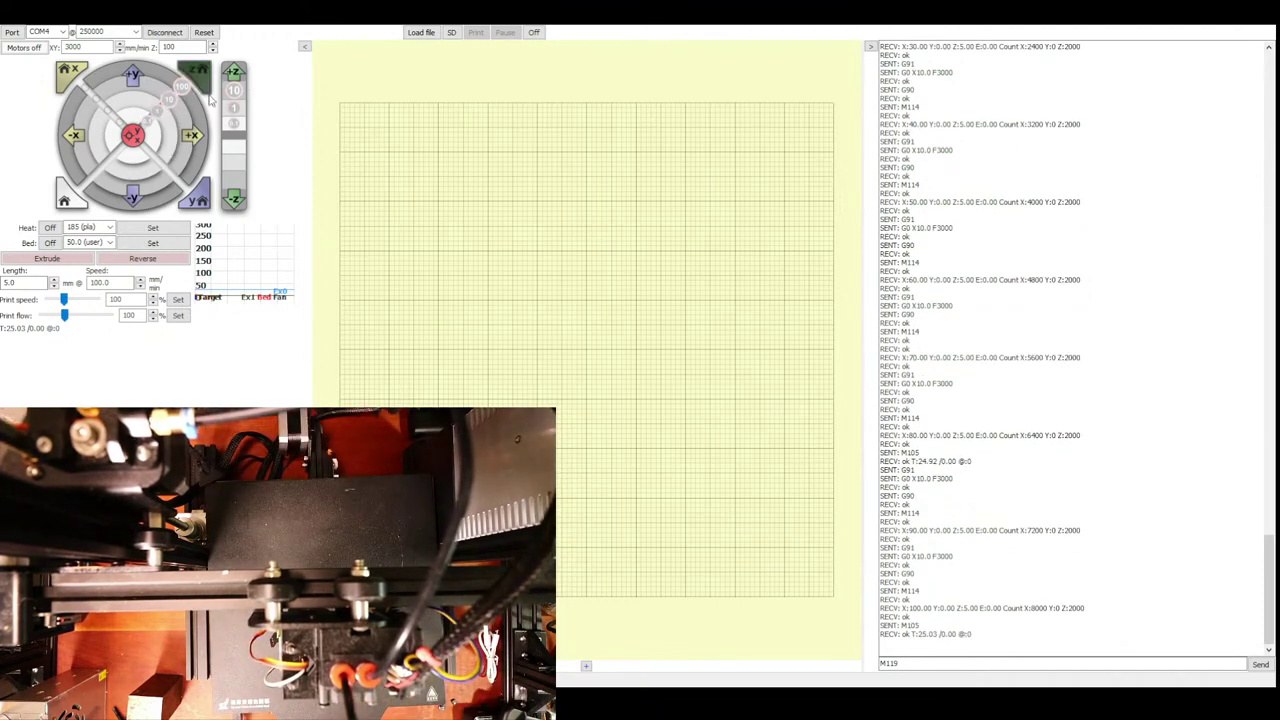
Step: Home the Y axis and jog it to 80 mm in positive 10 mm moves
left_click(201, 204)
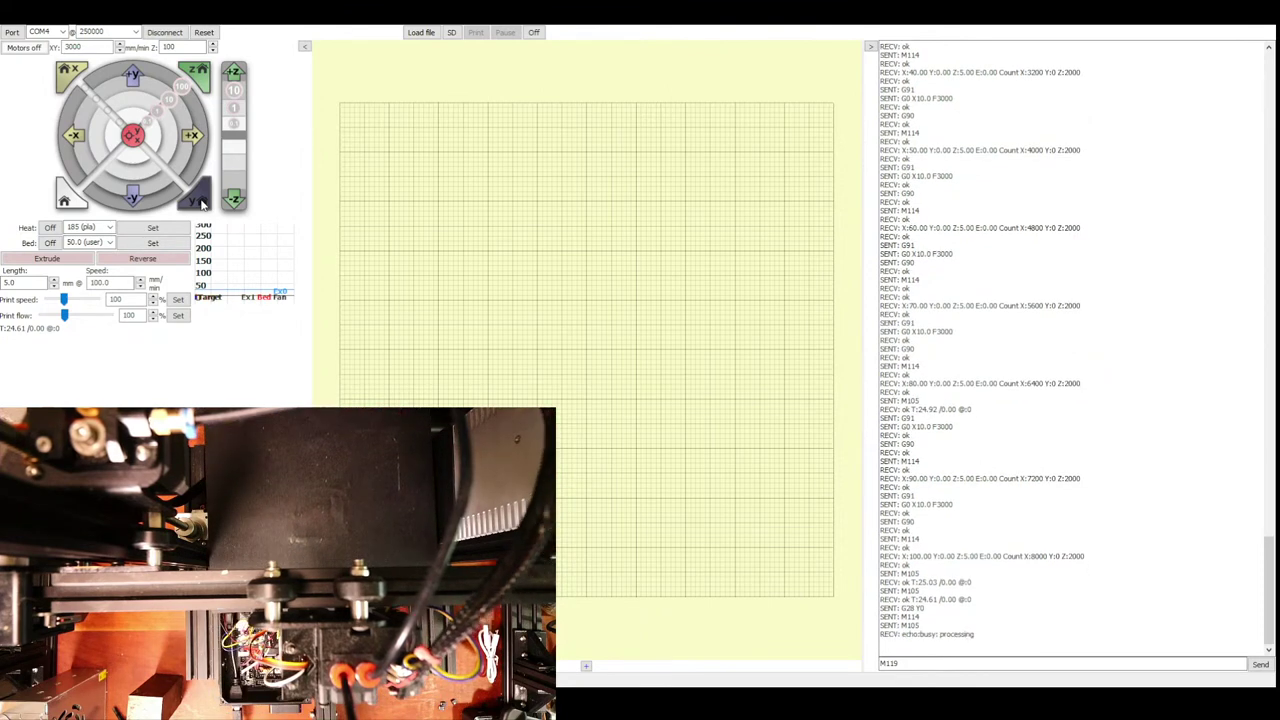
left_click(135, 78)
left_click(135, 78)
left_click(135, 78)
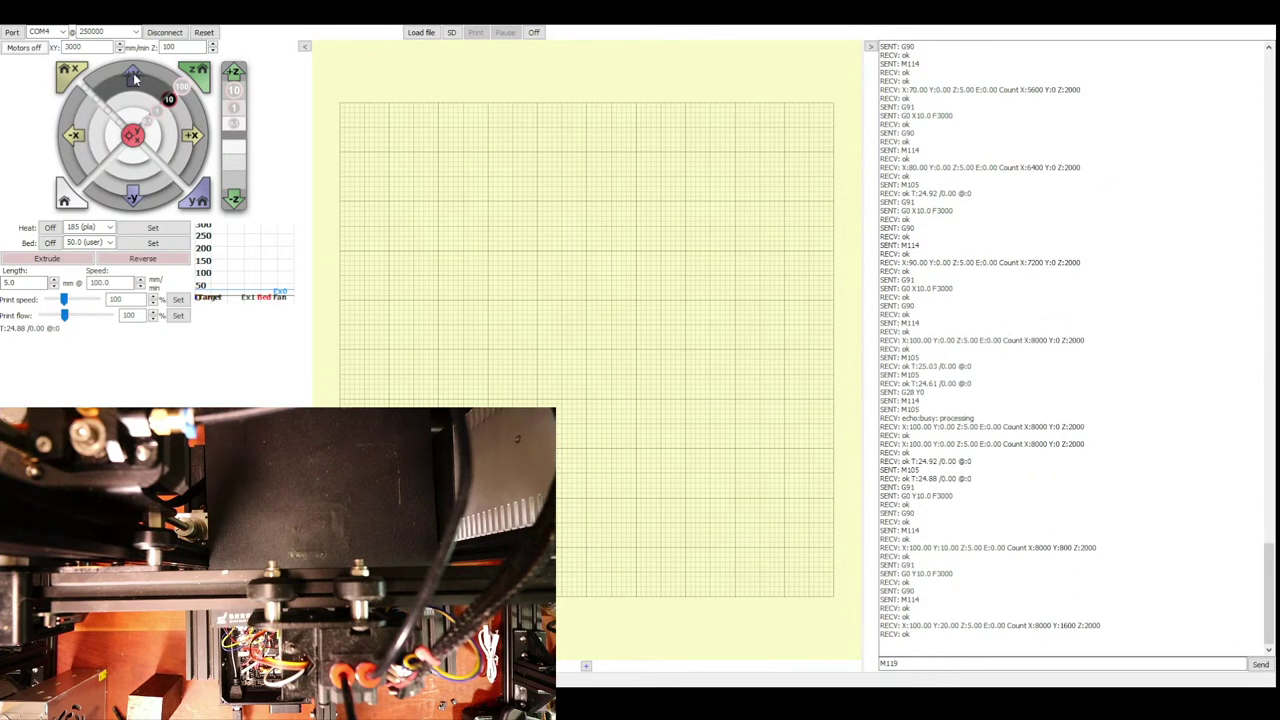
left_click(135, 78)
left_click(135, 78)
left_click(135, 78)
left_click(135, 78)
left_click(135, 78)
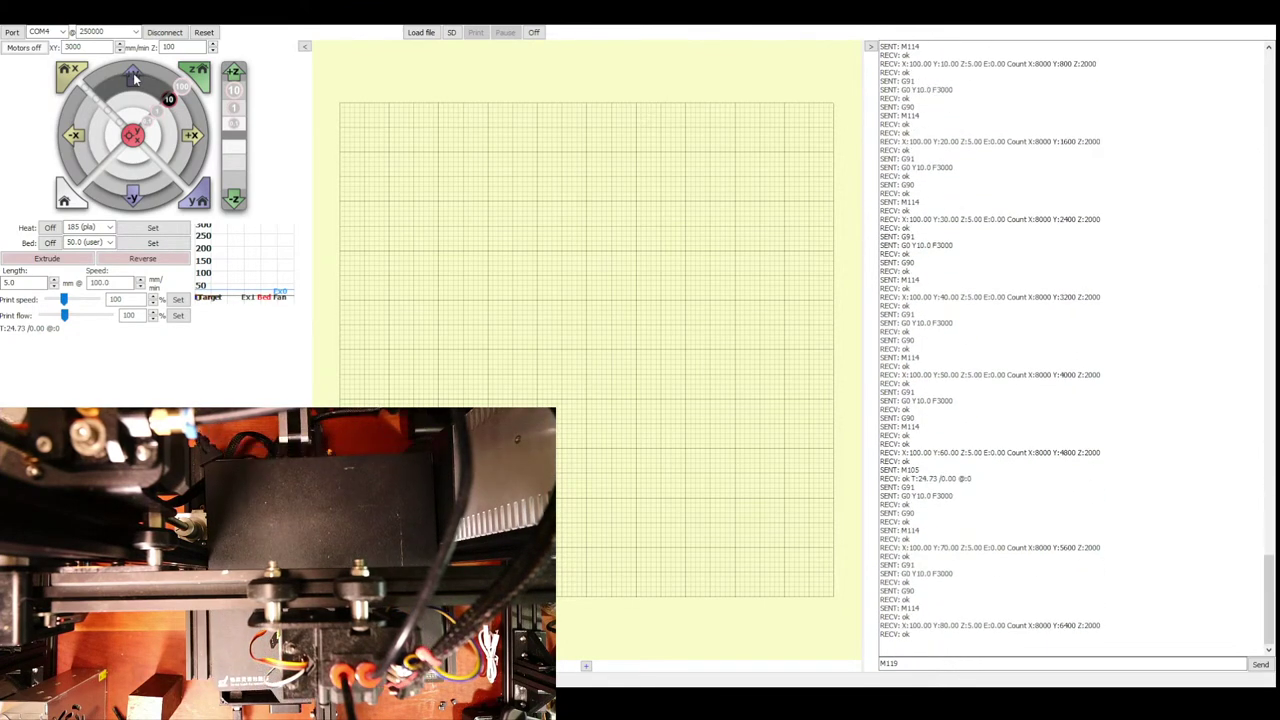
Step: Home the Z axis and raise it to 30 mm in 10 mm moves
left_click(200, 77)
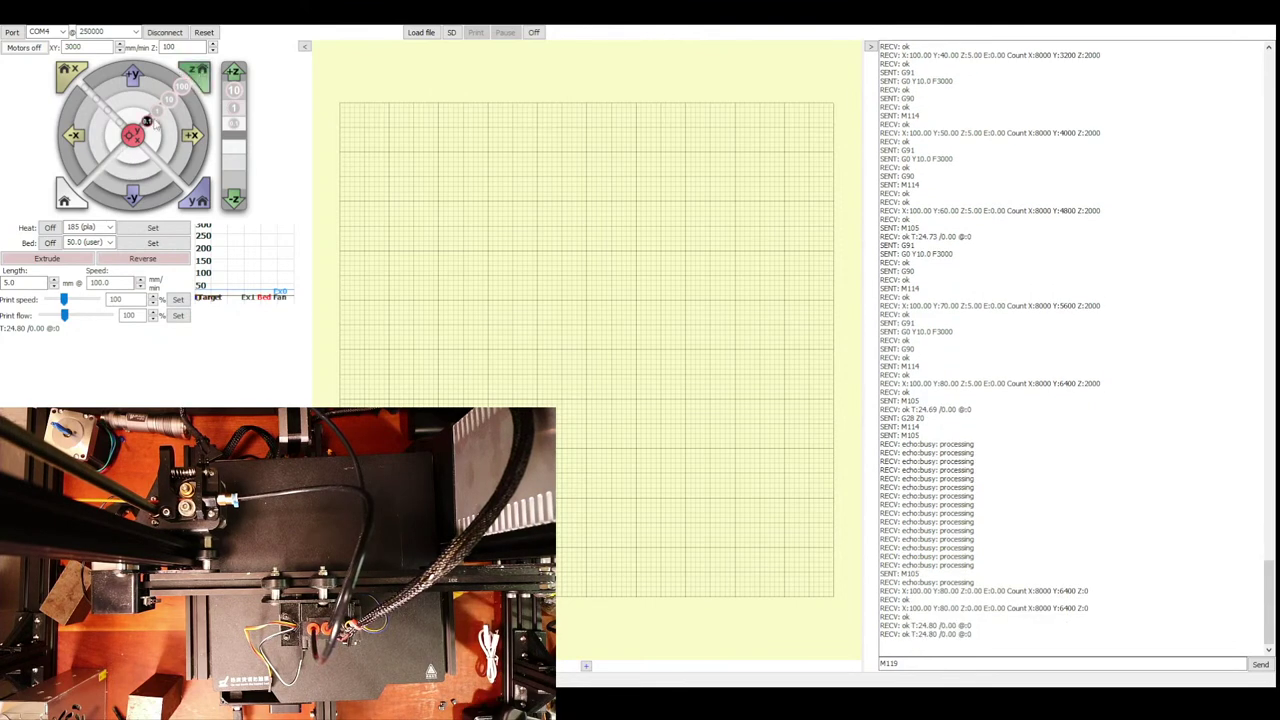
left_click(229, 98)
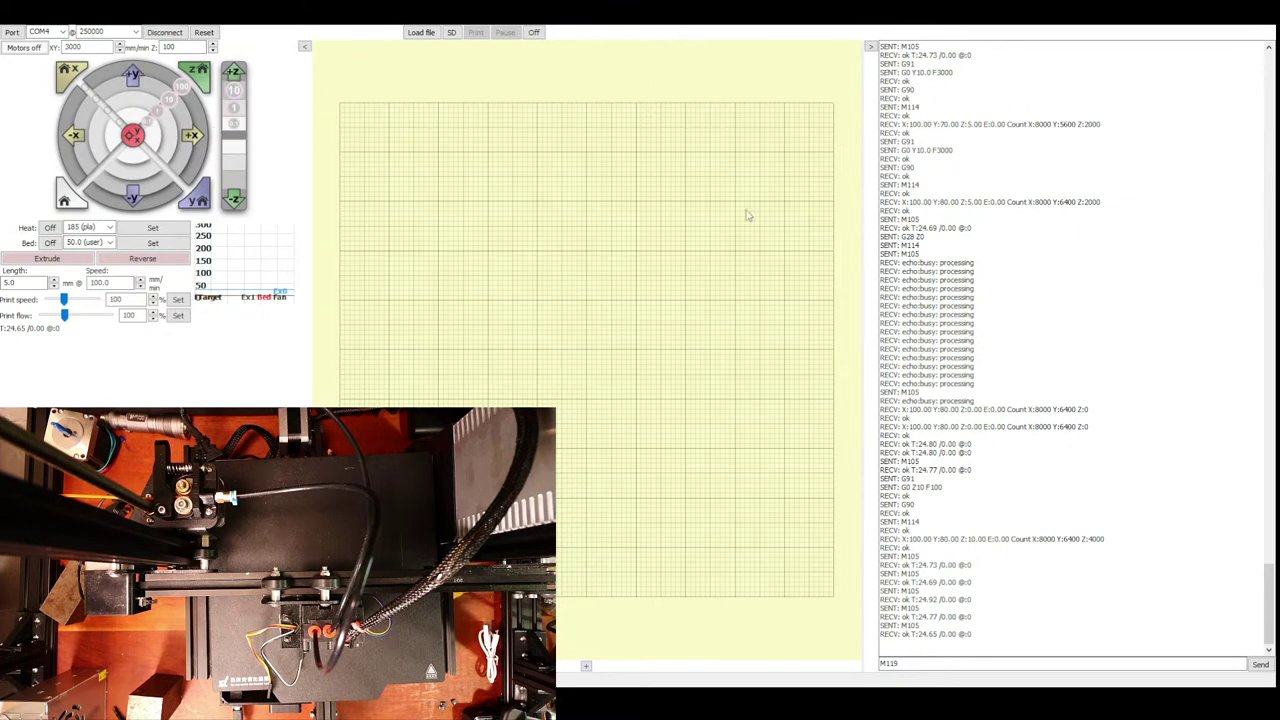
left_click(238, 90)
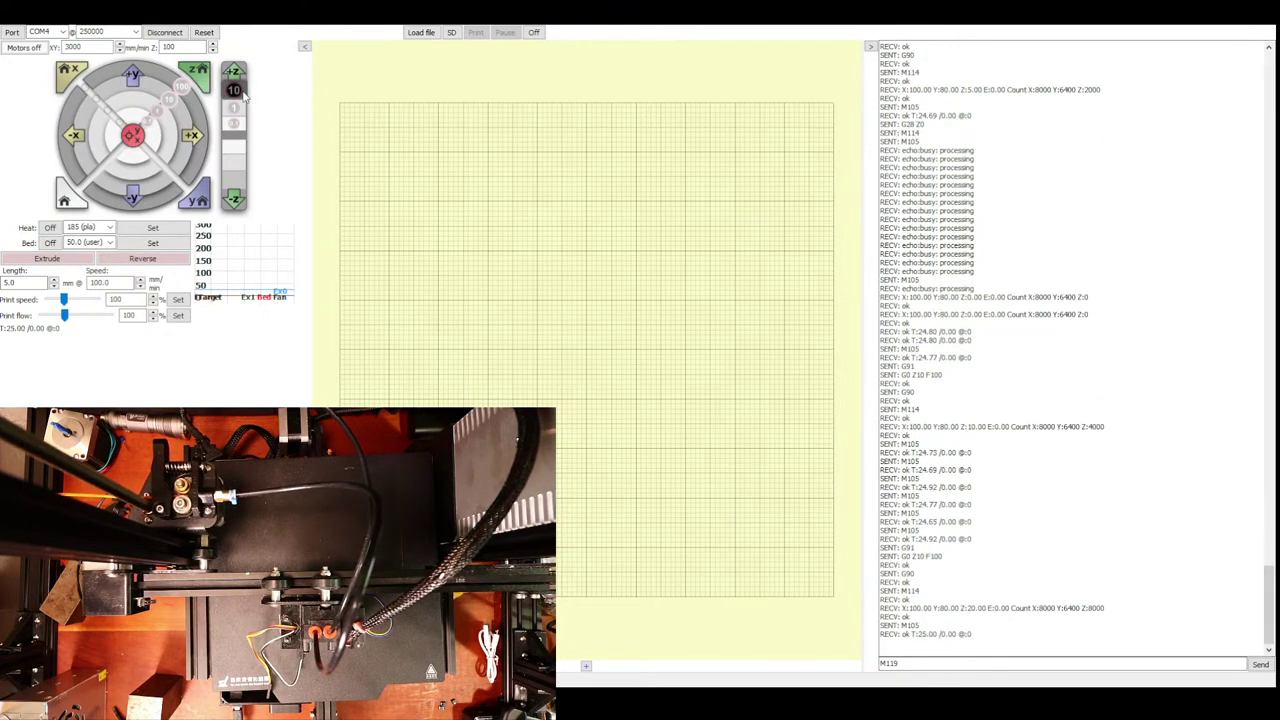
left_click(238, 91)
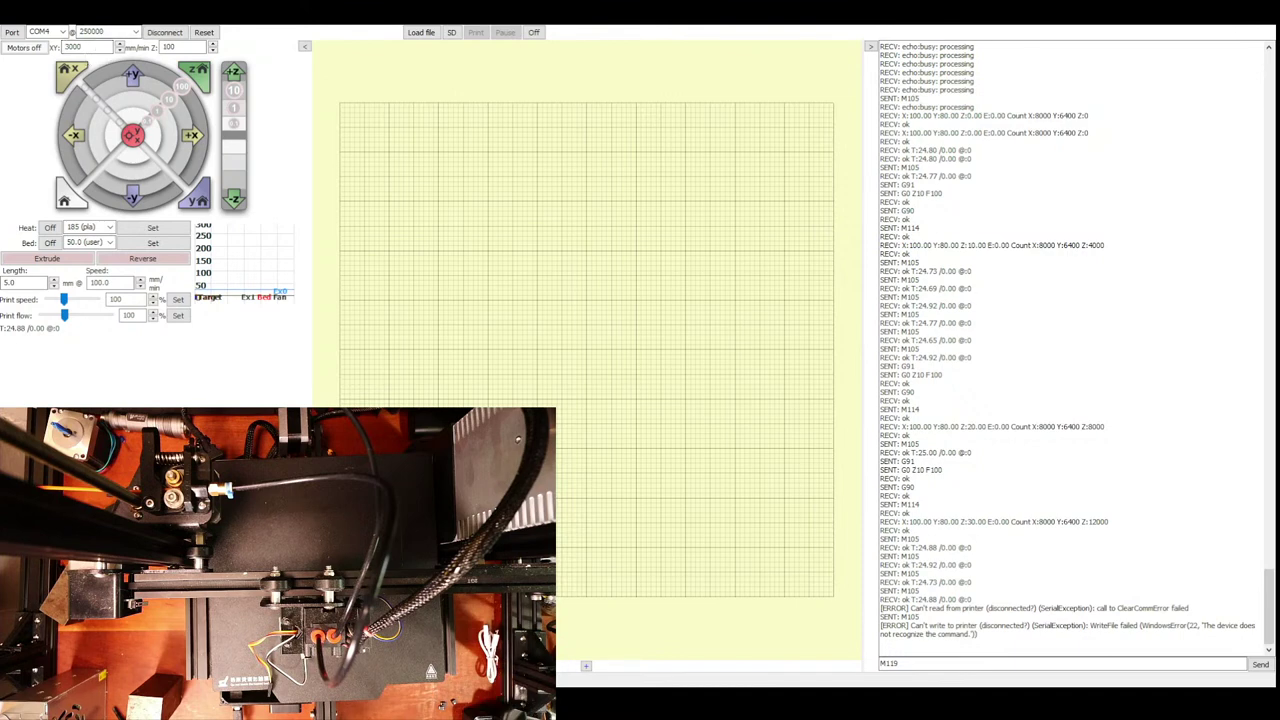
Step: Disconnect the printer, connect it again on COM4 at 250000 baud, and home the X axis
left_click(158, 33)
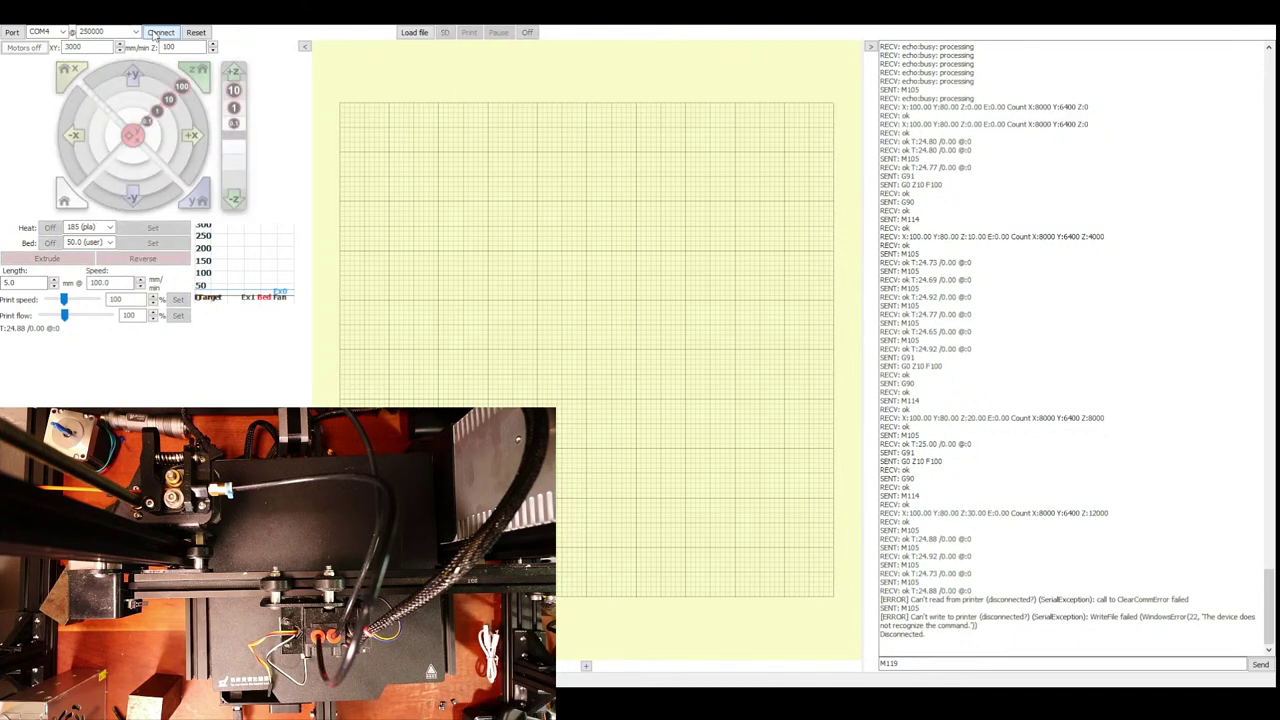
left_click(160, 33)
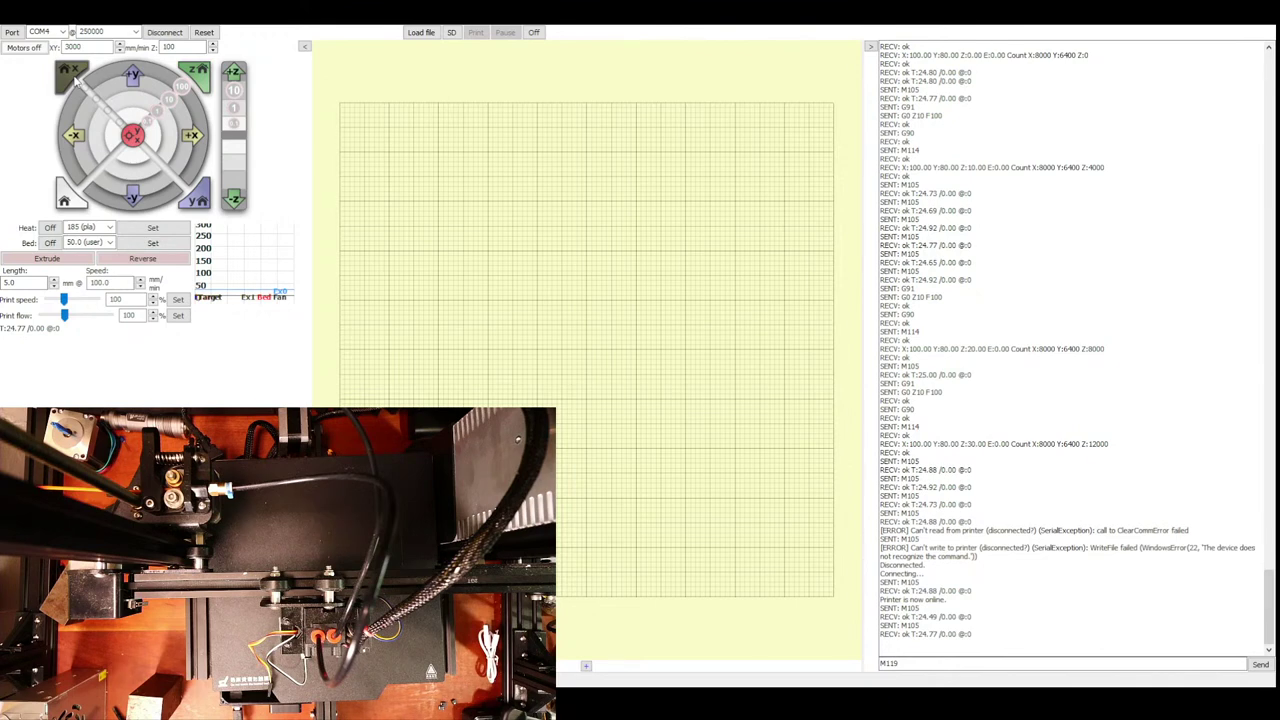
left_click(75, 83)
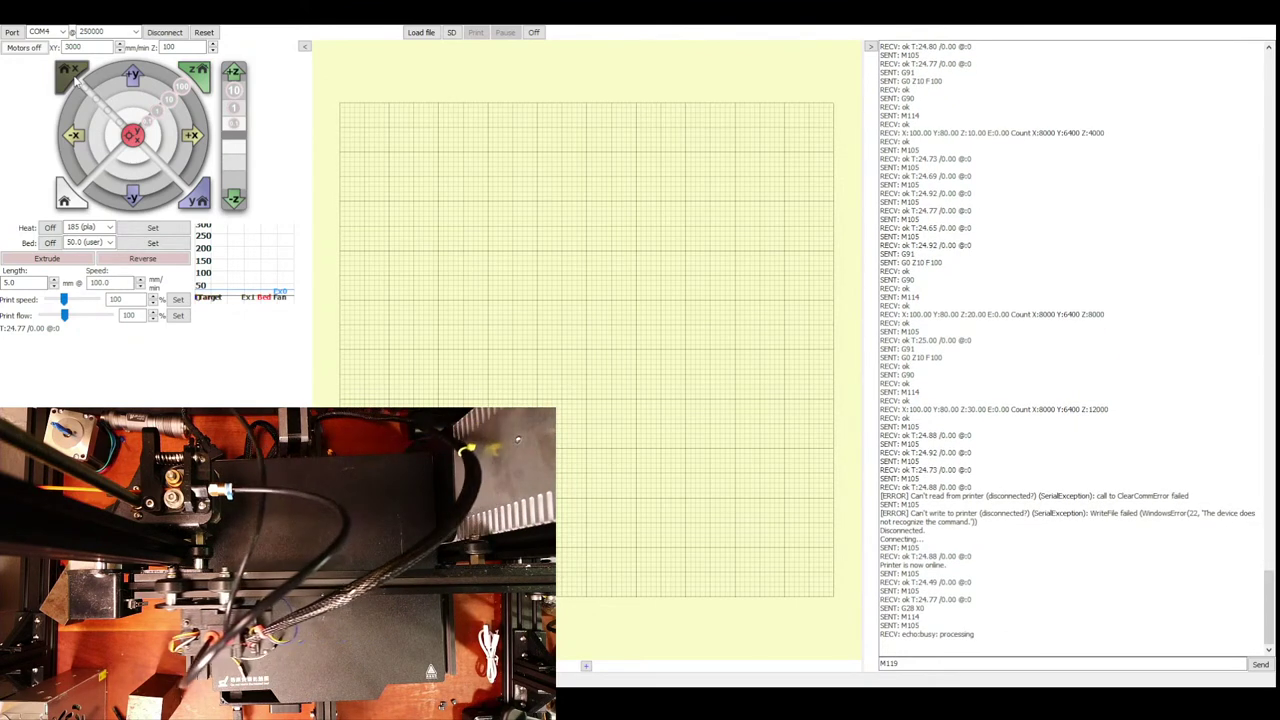
Step: Jog the X axis to 200 mm in positive 100 mm moves and bring it back to 90 mm
left_click(202, 136)
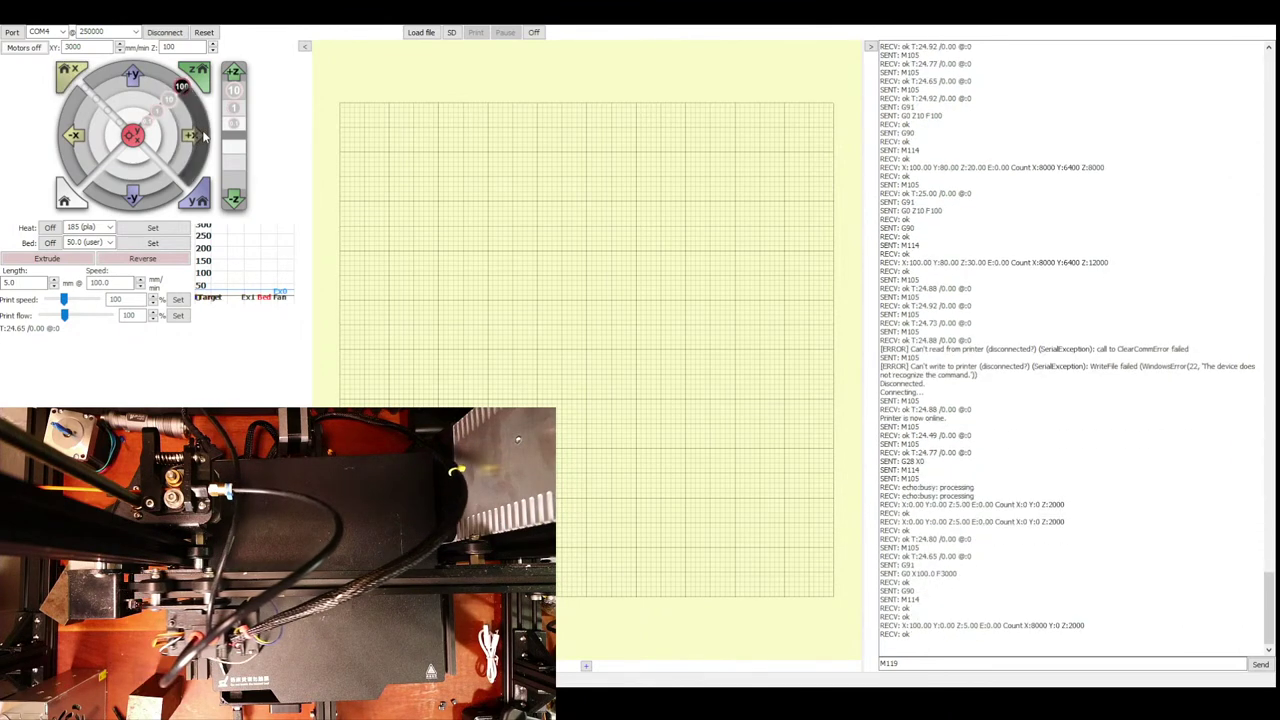
left_click(203, 135)
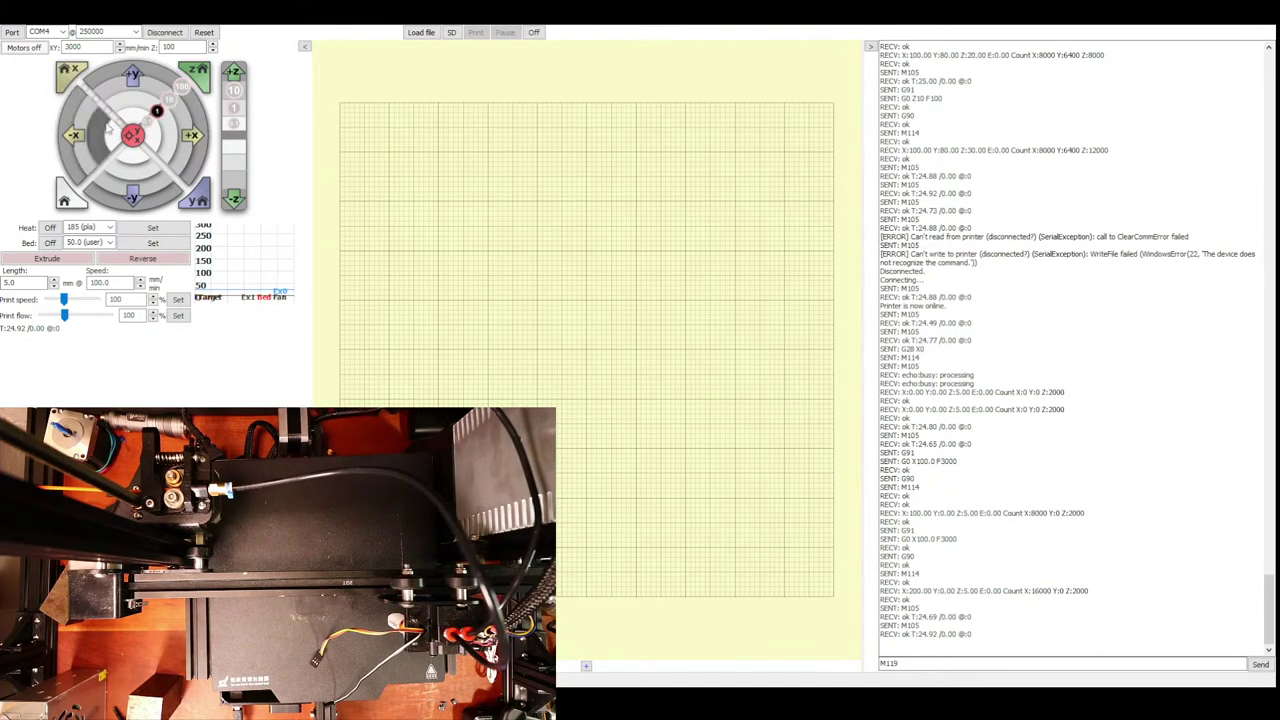
left_click(76, 133)
left_click(66, 133)
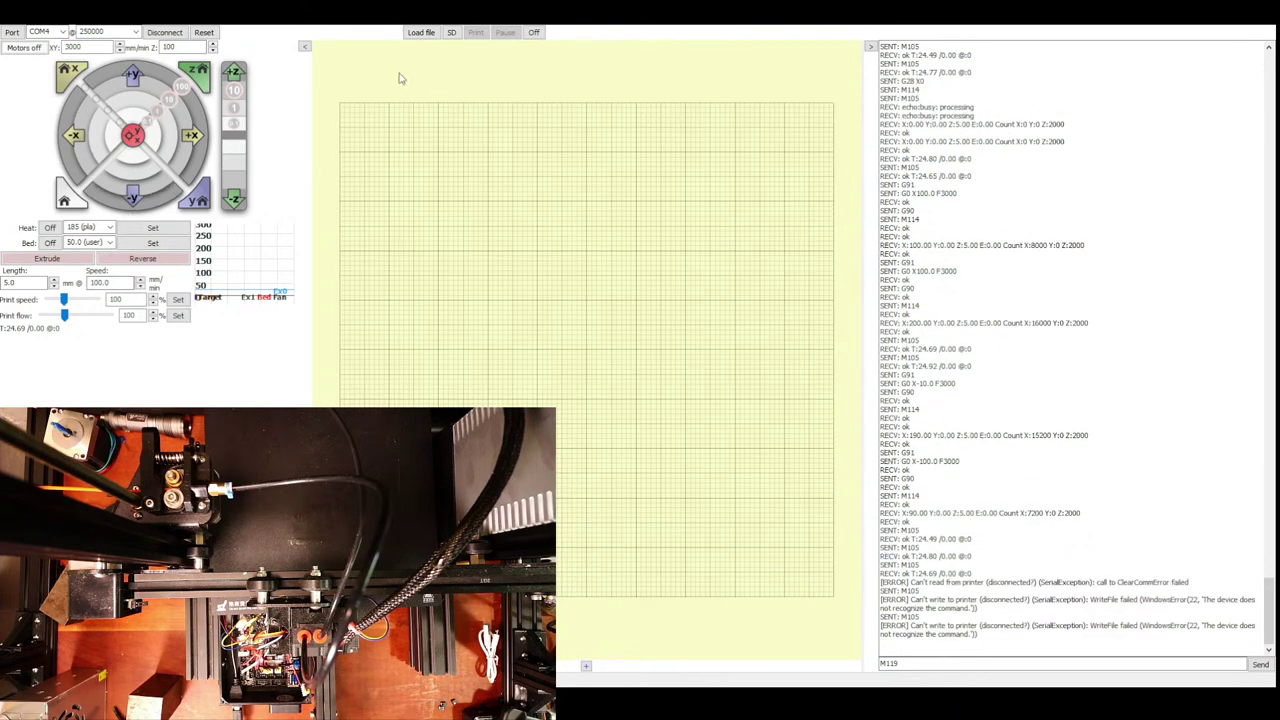
Step: Renew the printer connection on COM4 and repeat the X axis homing
left_click(153, 34)
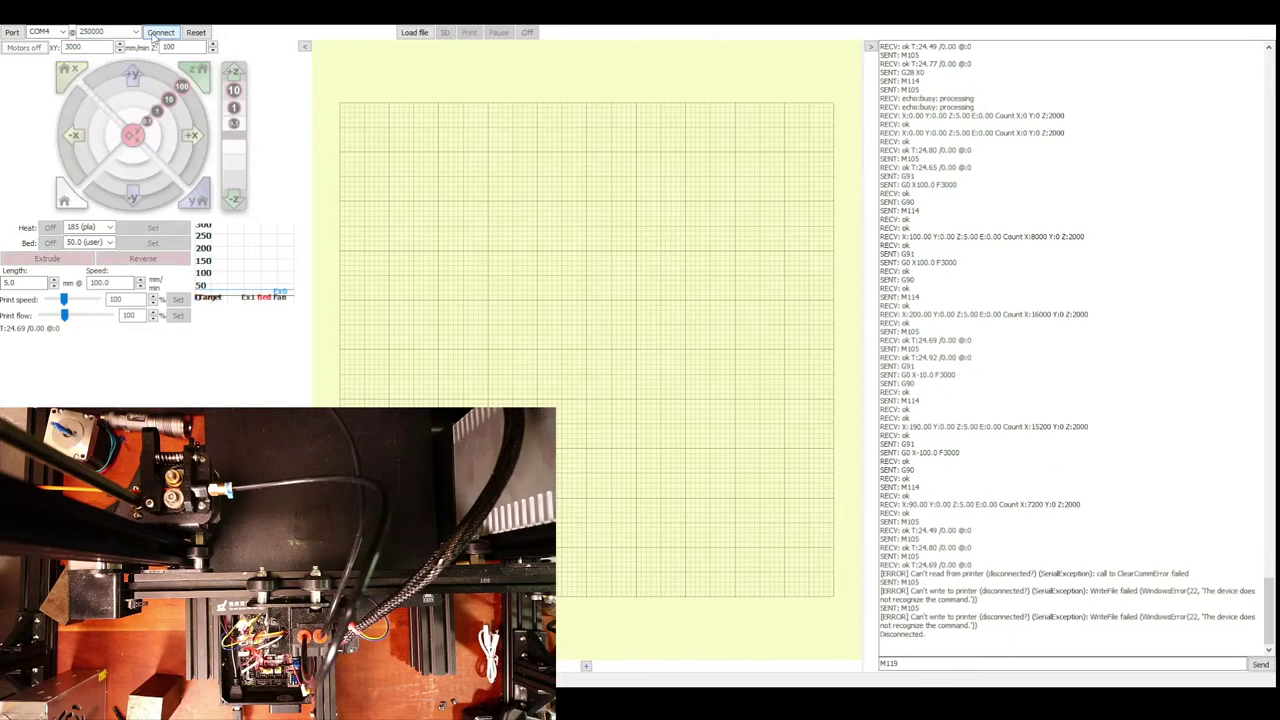
left_click(153, 34)
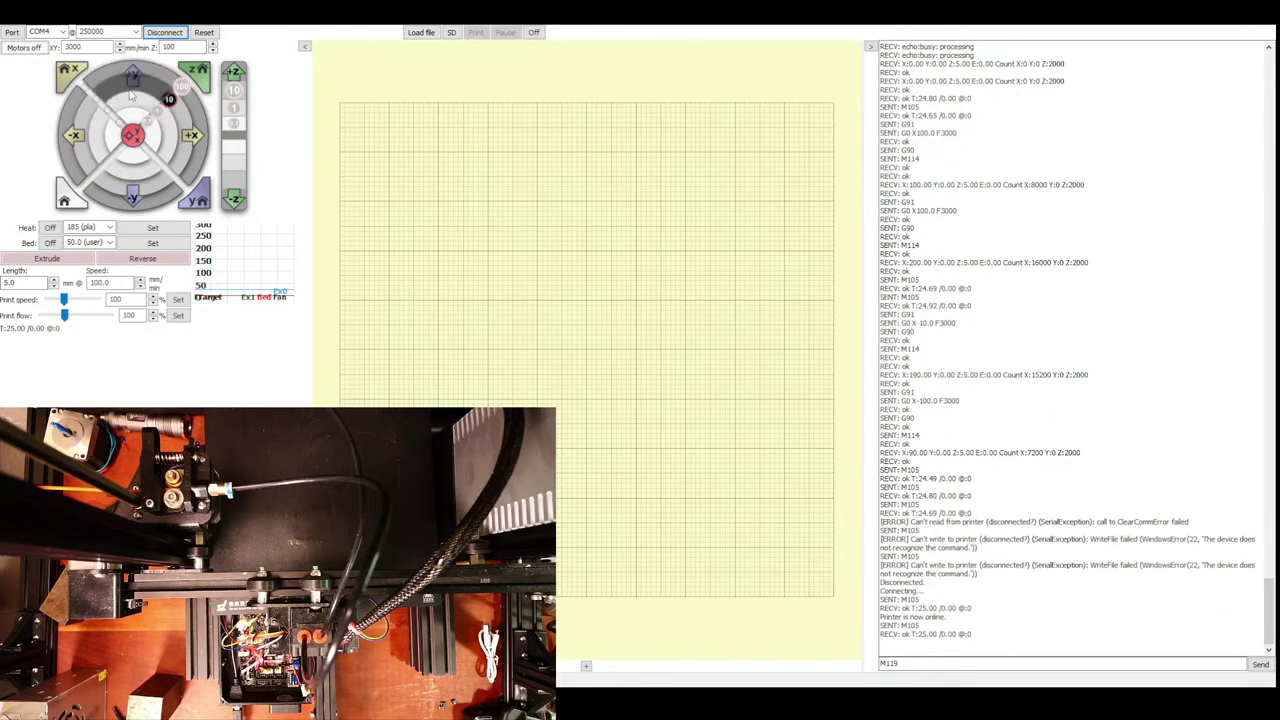
left_click(72, 67)
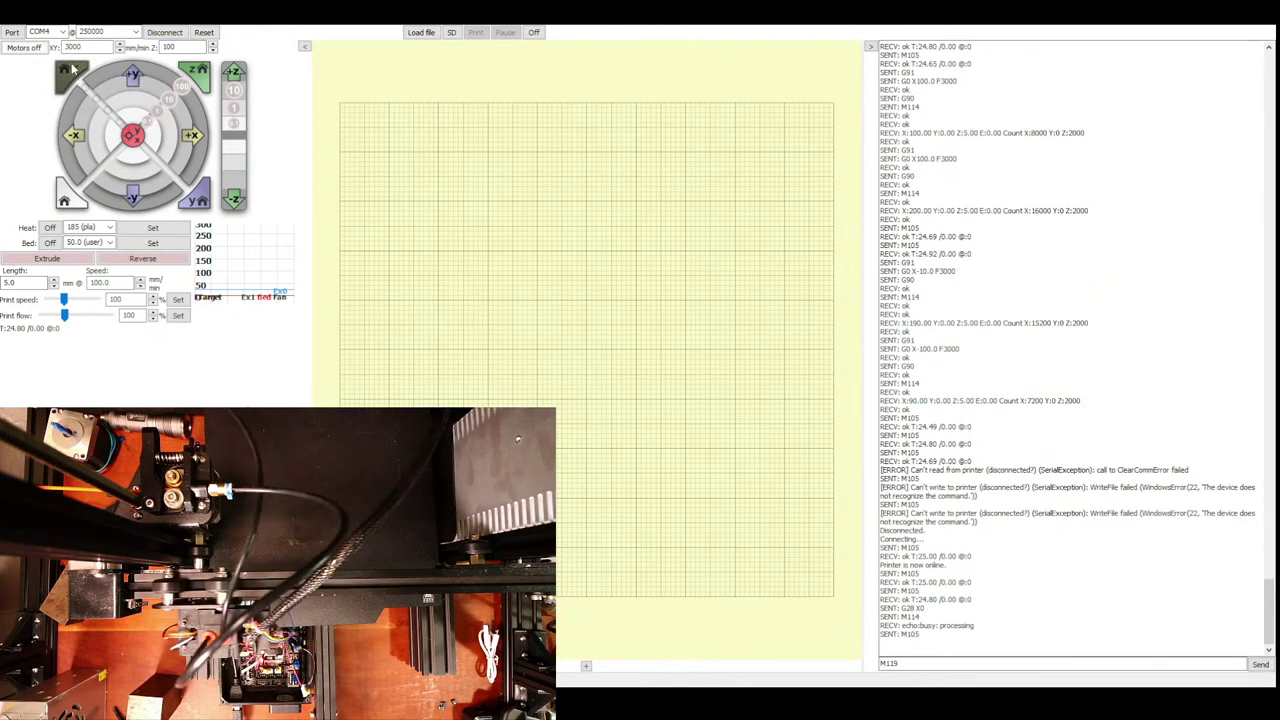
Step: Jog the X axis to 90 mm in positive 10 mm moves
left_click(190, 137)
left_click(190, 137)
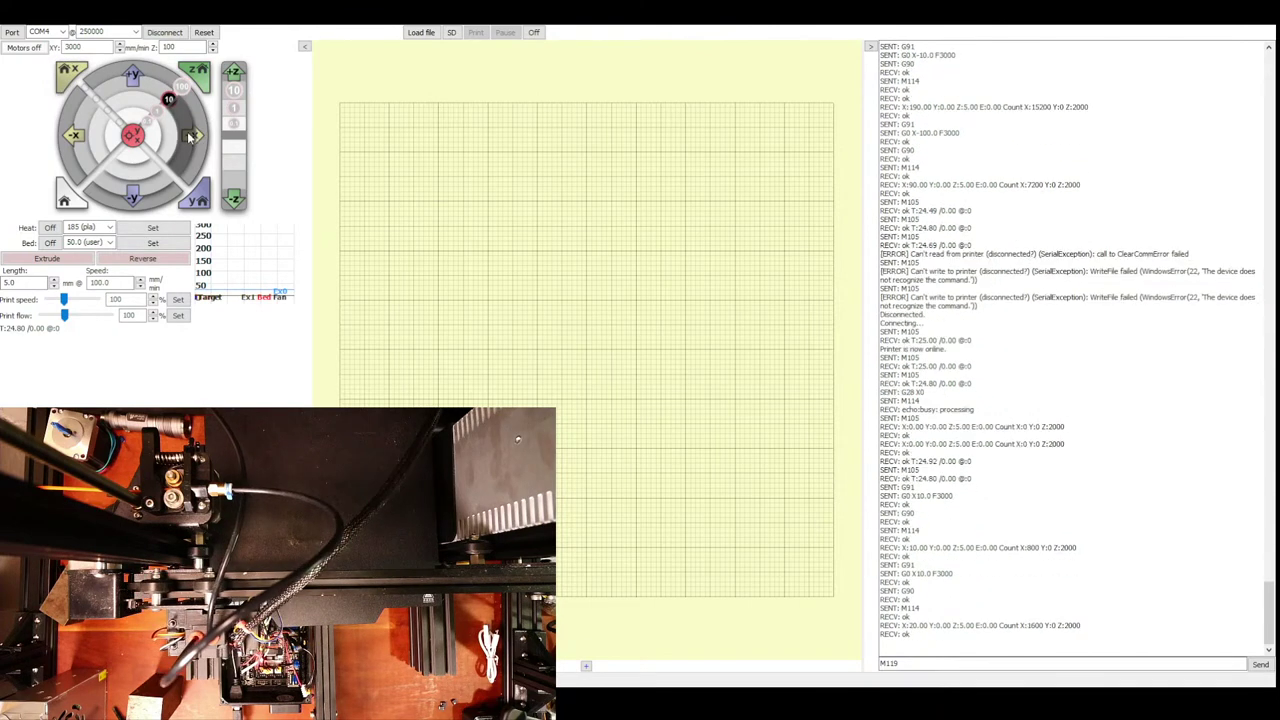
left_click(190, 137)
left_click(190, 137)
left_click(190, 137)
left_click(190, 137)
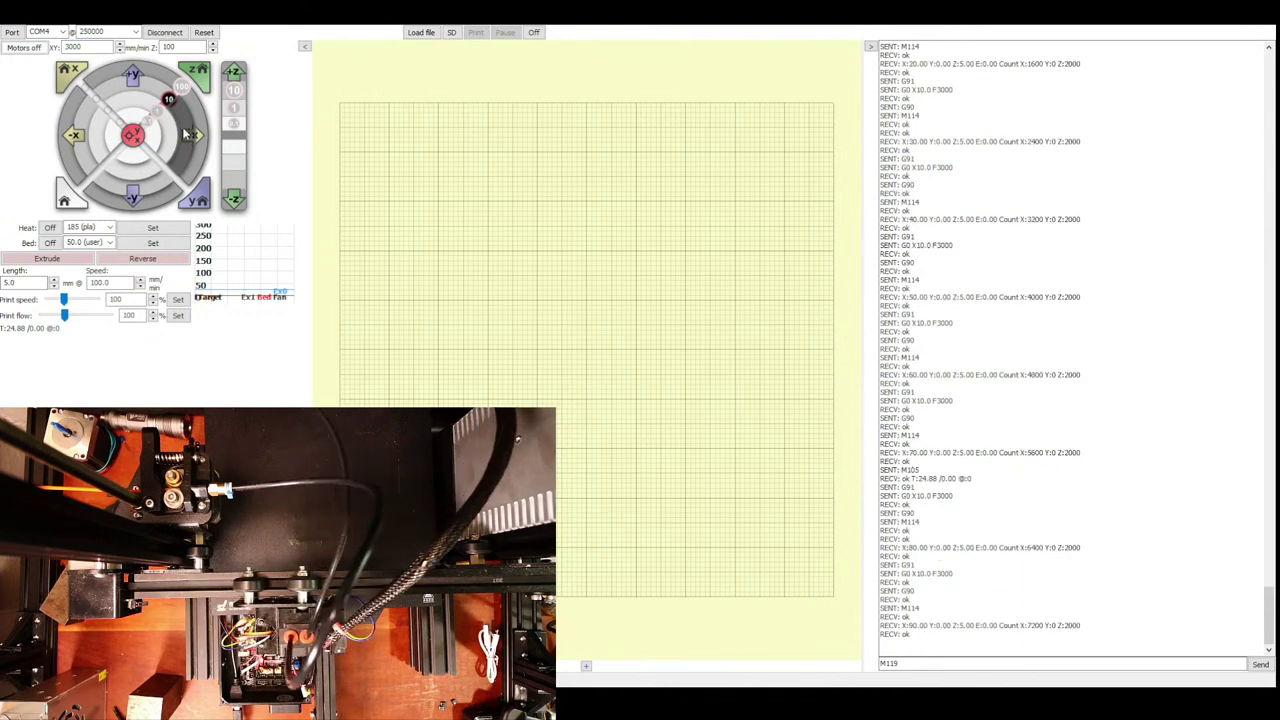
left_click(186, 134)
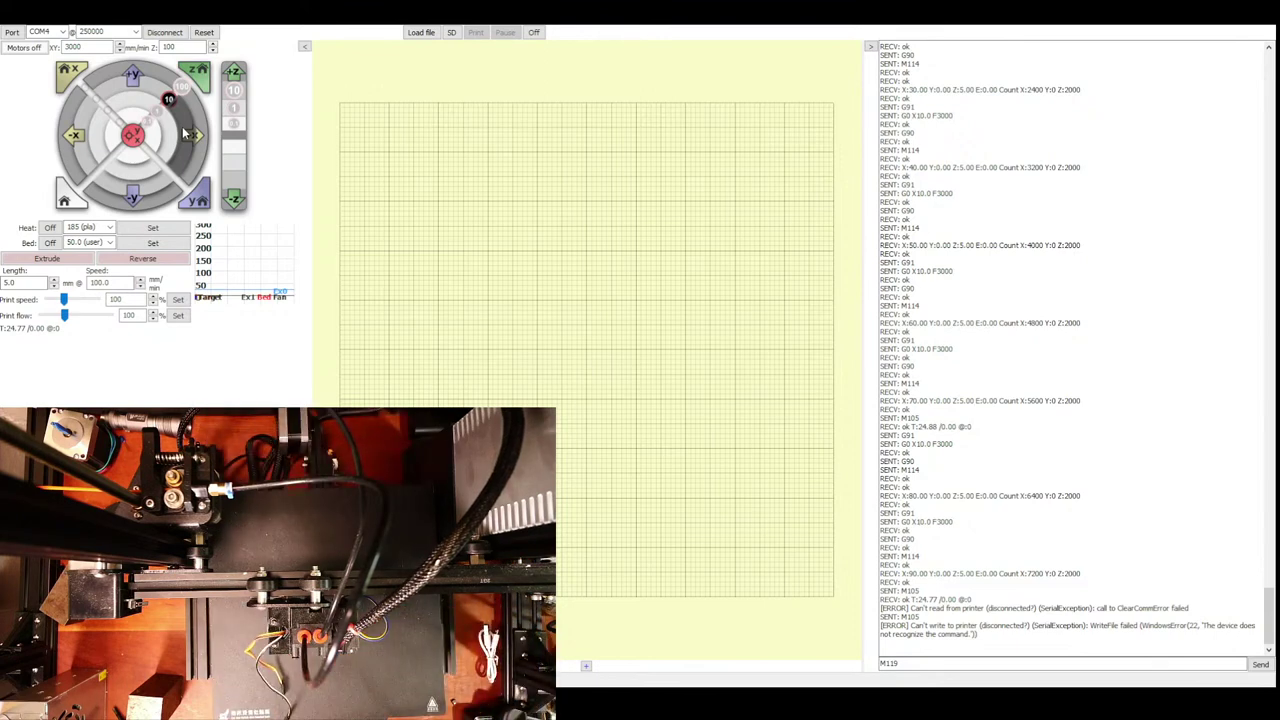
Step: Reconnect the printer on COM4 and jog the Y axis by +10 mm, followed by three -10 mm moves
left_click(150, 37)
left_click(150, 37)
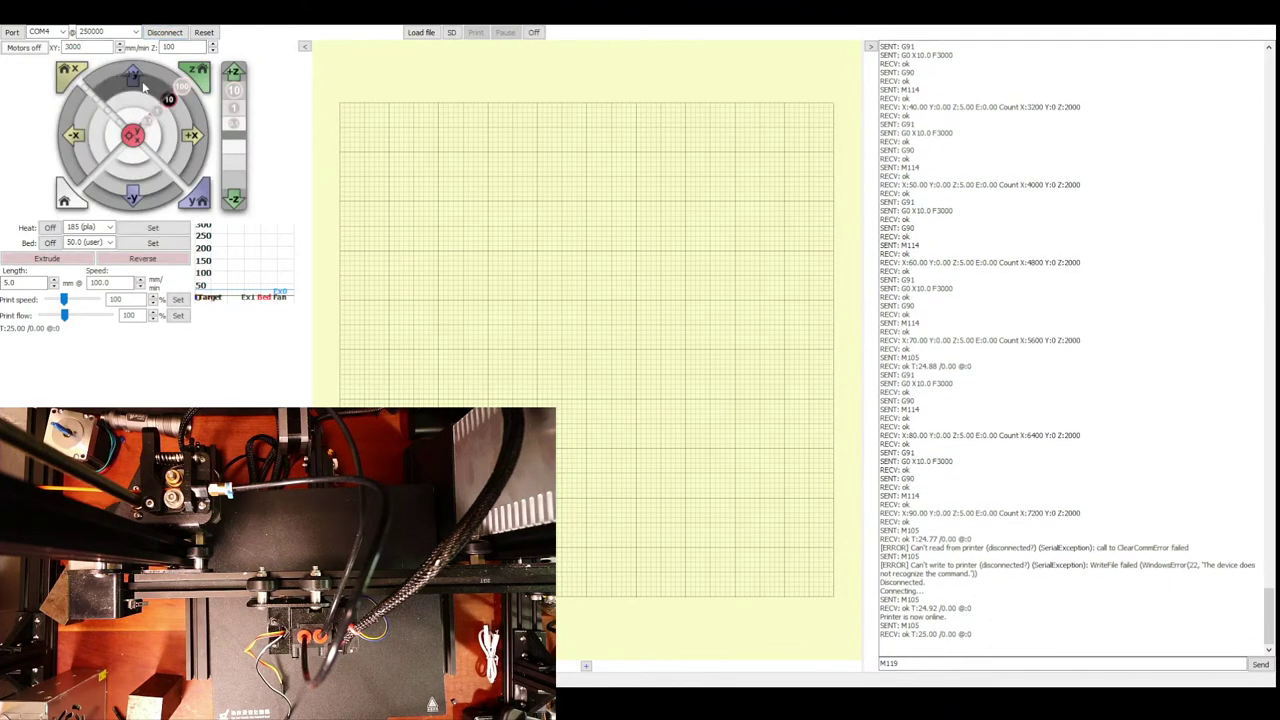
left_click(143, 88)
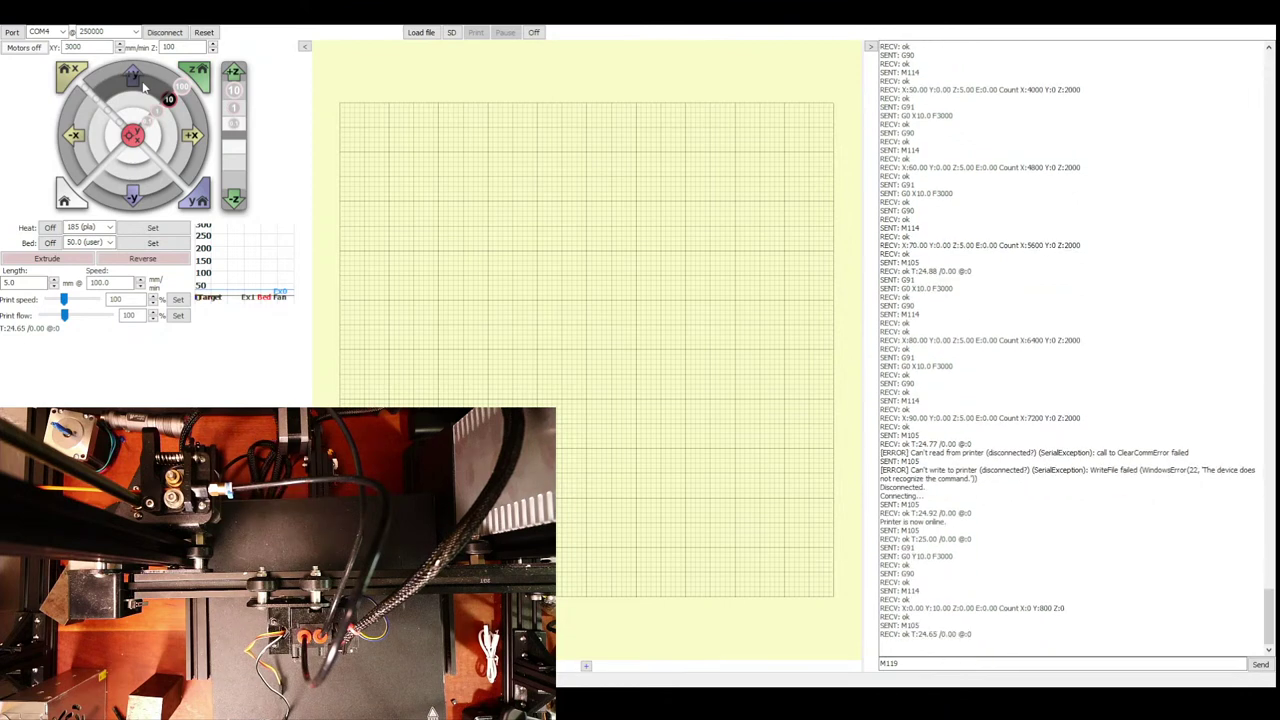
left_click(132, 193)
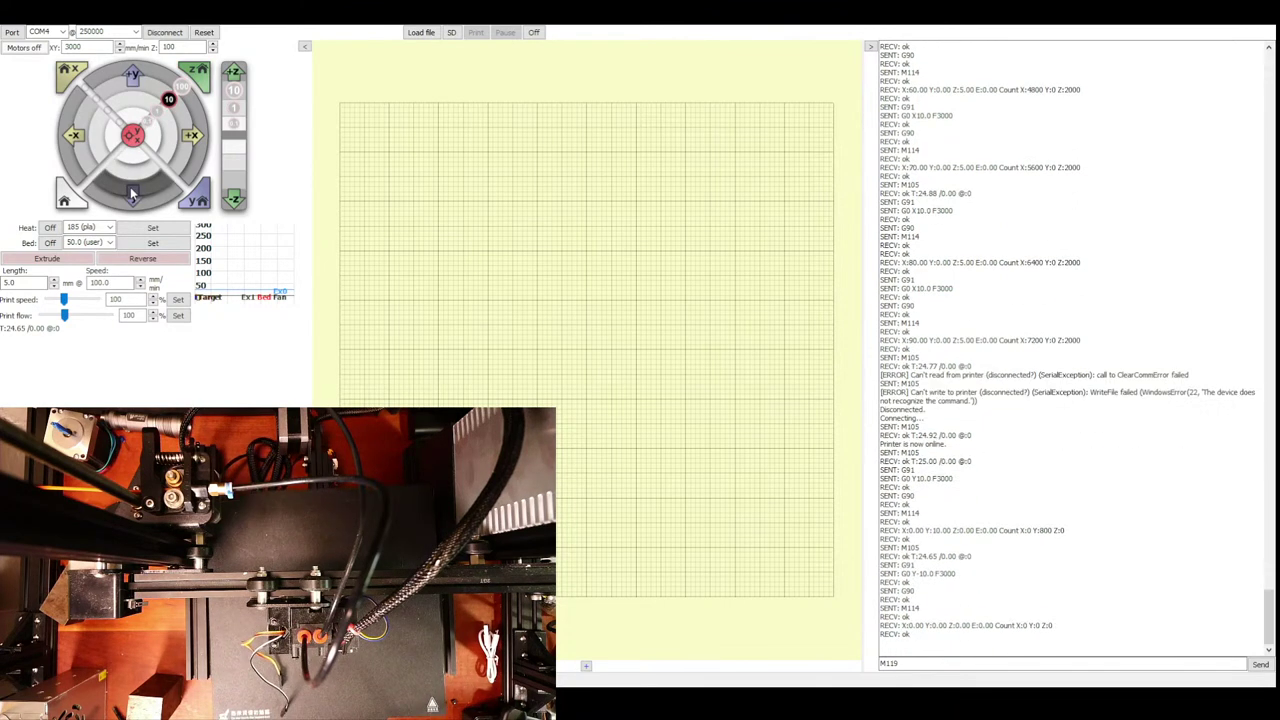
left_click(132, 193)
left_click(132, 193)
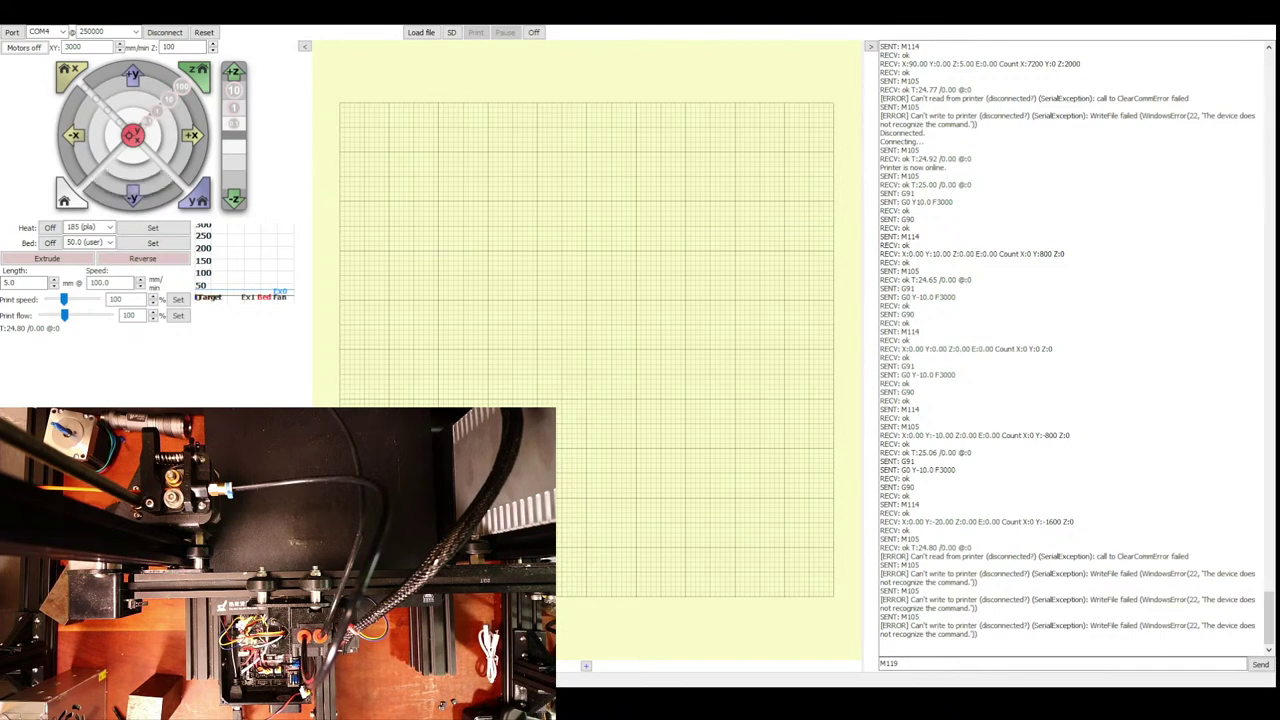
Step: Re-establish the printer connection and jog the Y axis by +10 mm, followed by two -10 mm moves
left_click(160, 33)
left_click(160, 33)
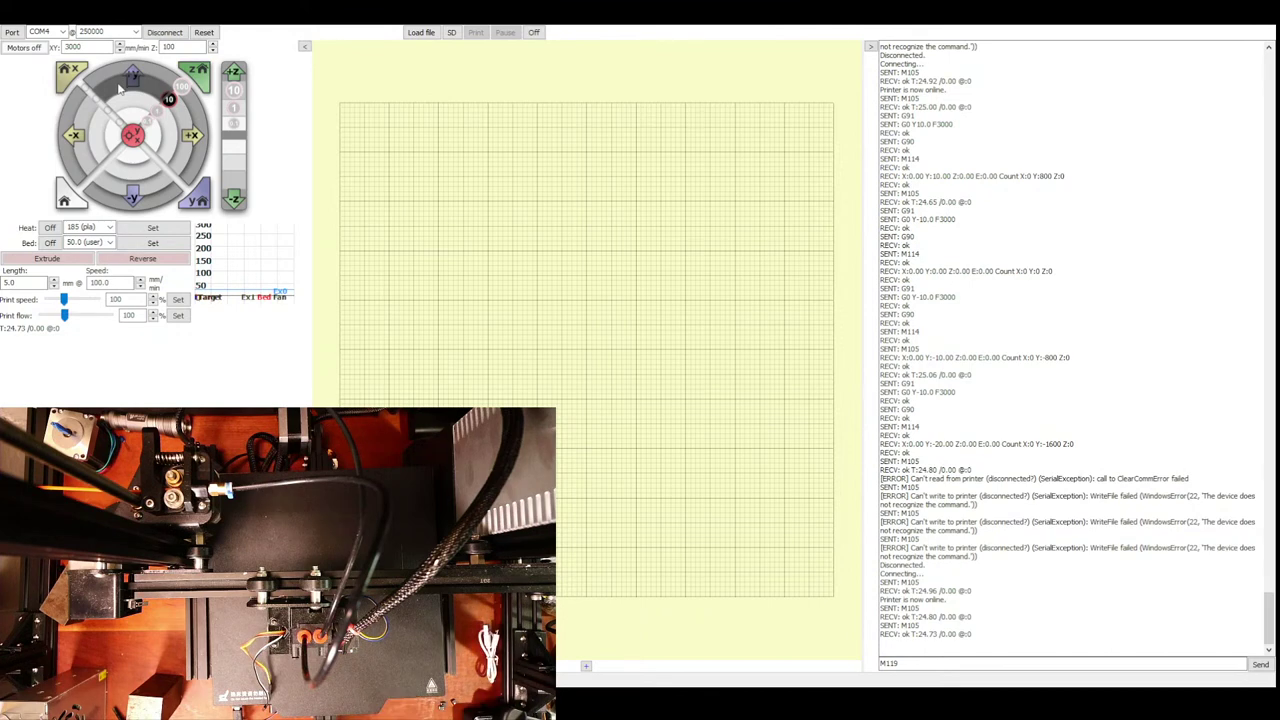
left_click(118, 88)
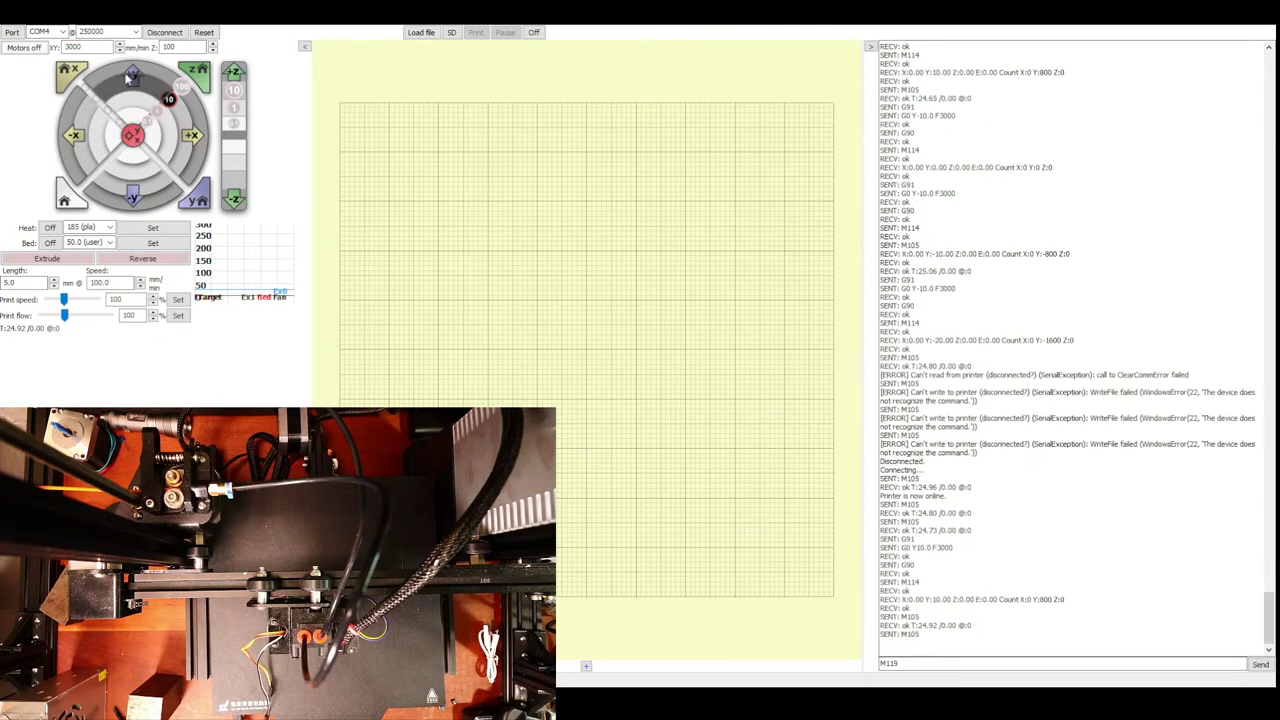
left_click(126, 183)
left_click(126, 186)
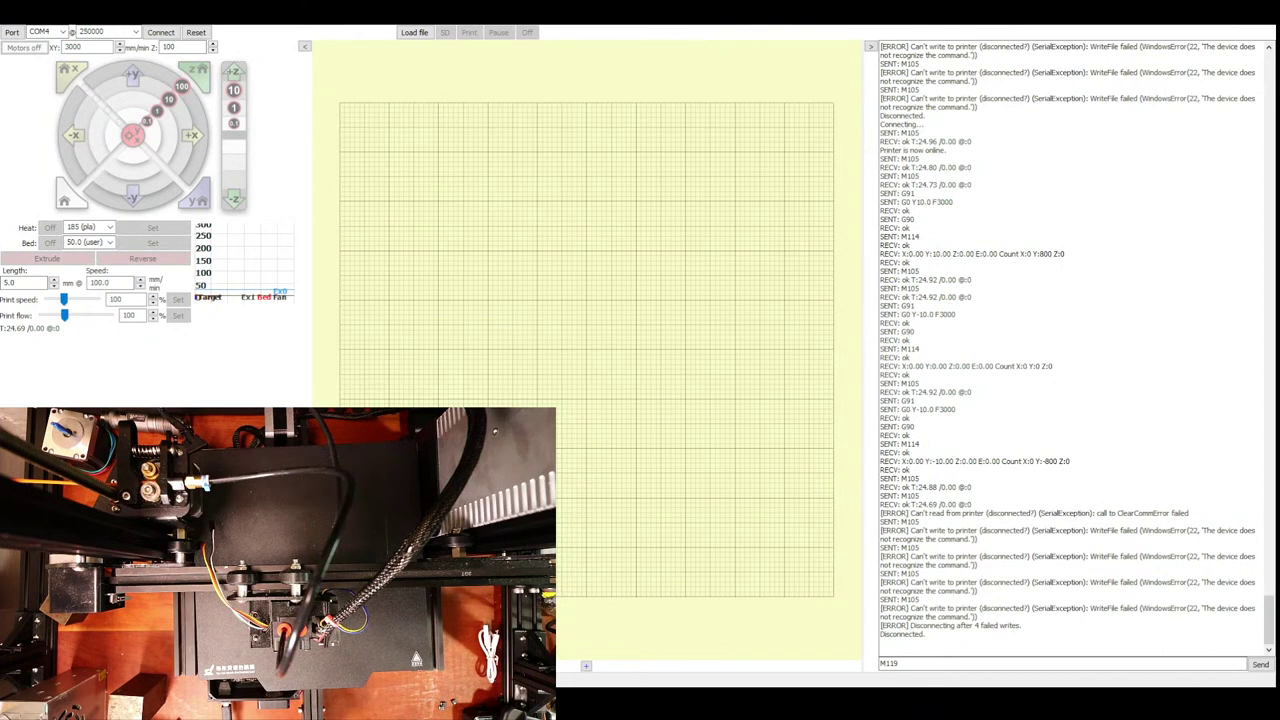
Step: Connect to the printer on COM4 at 250000 baud and home the X axis
left_click(158, 33)
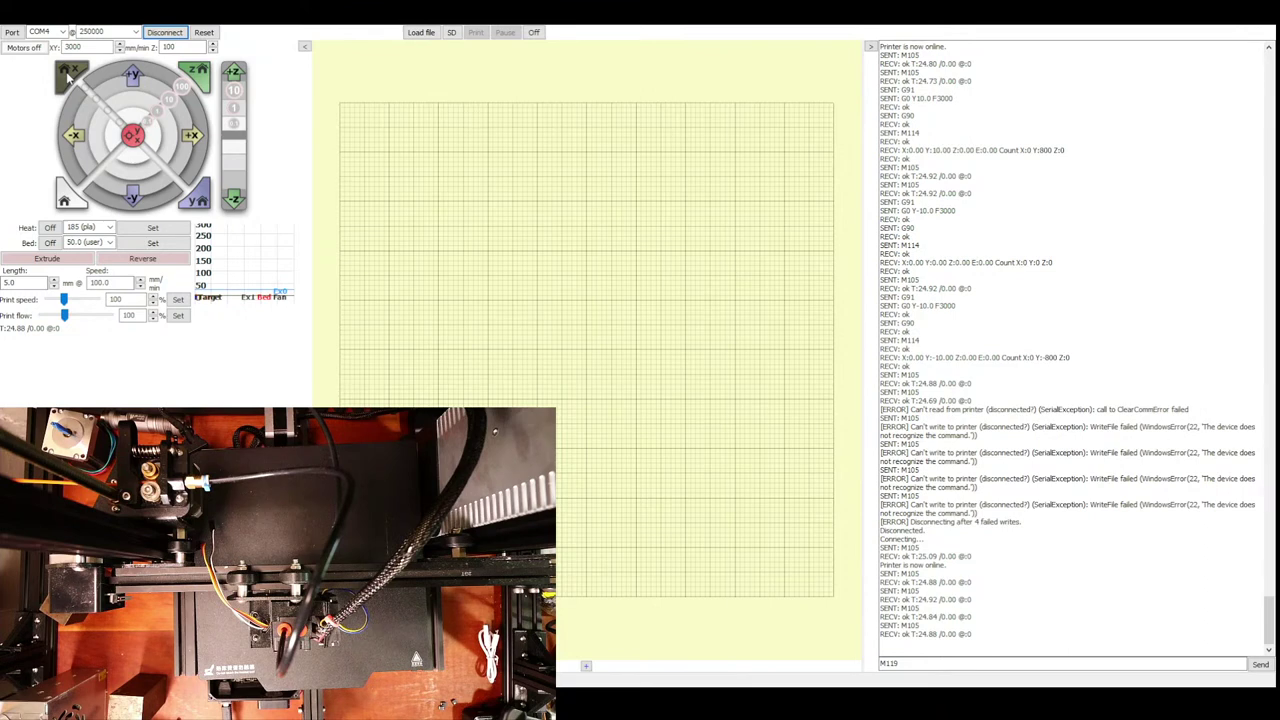
left_click(68, 78)
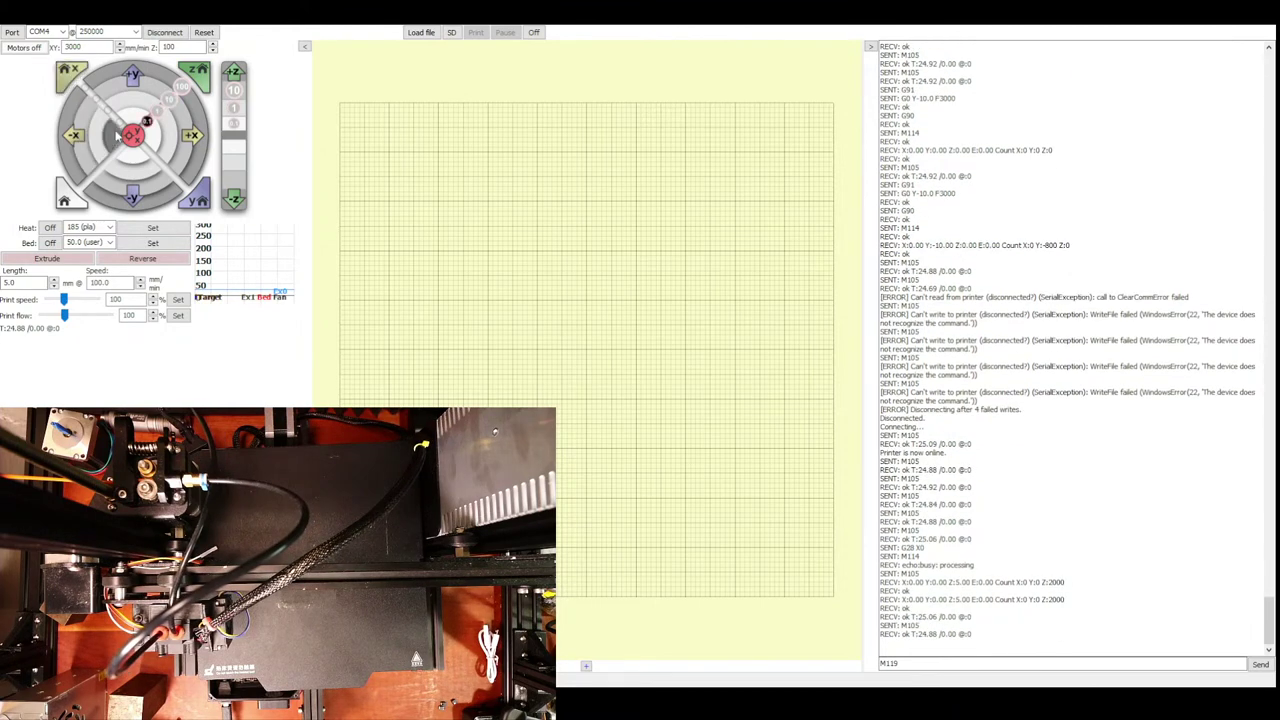
Step: Jog the X axis to 70 mm in positive 10 mm moves and turn the motors off
left_click(188, 130)
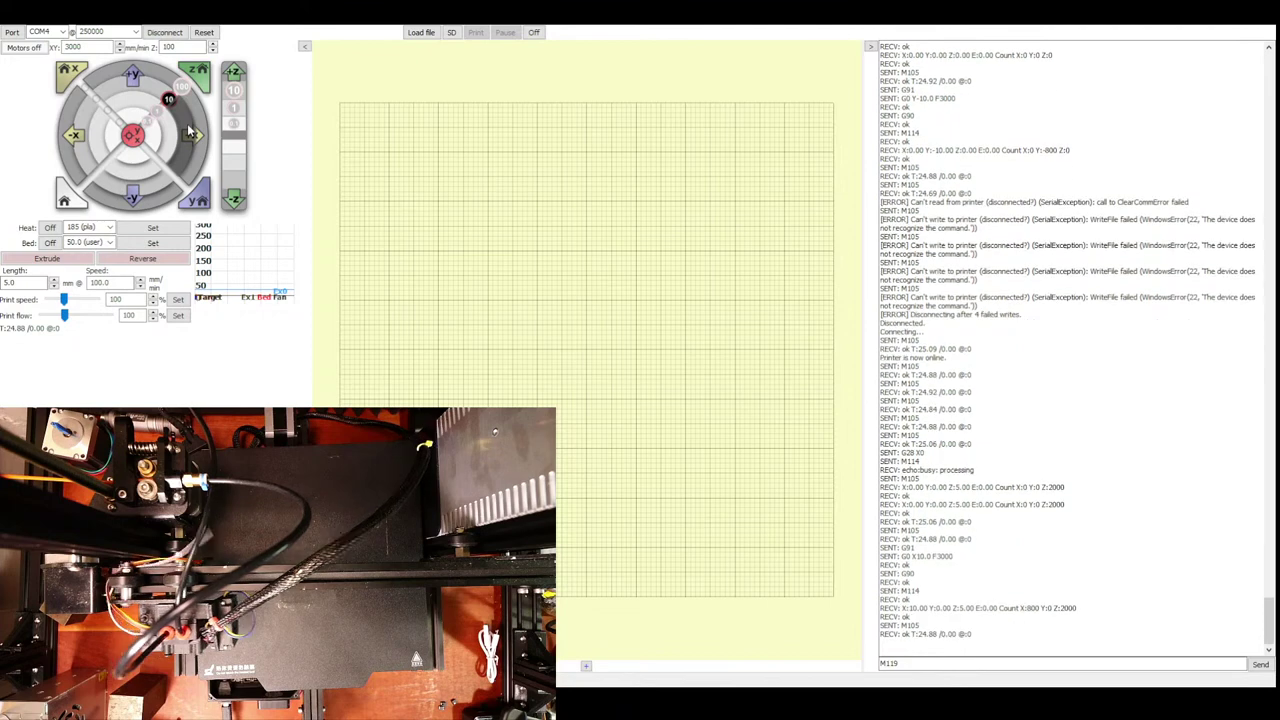
left_click(188, 130)
left_click(188, 130)
left_click(188, 130)
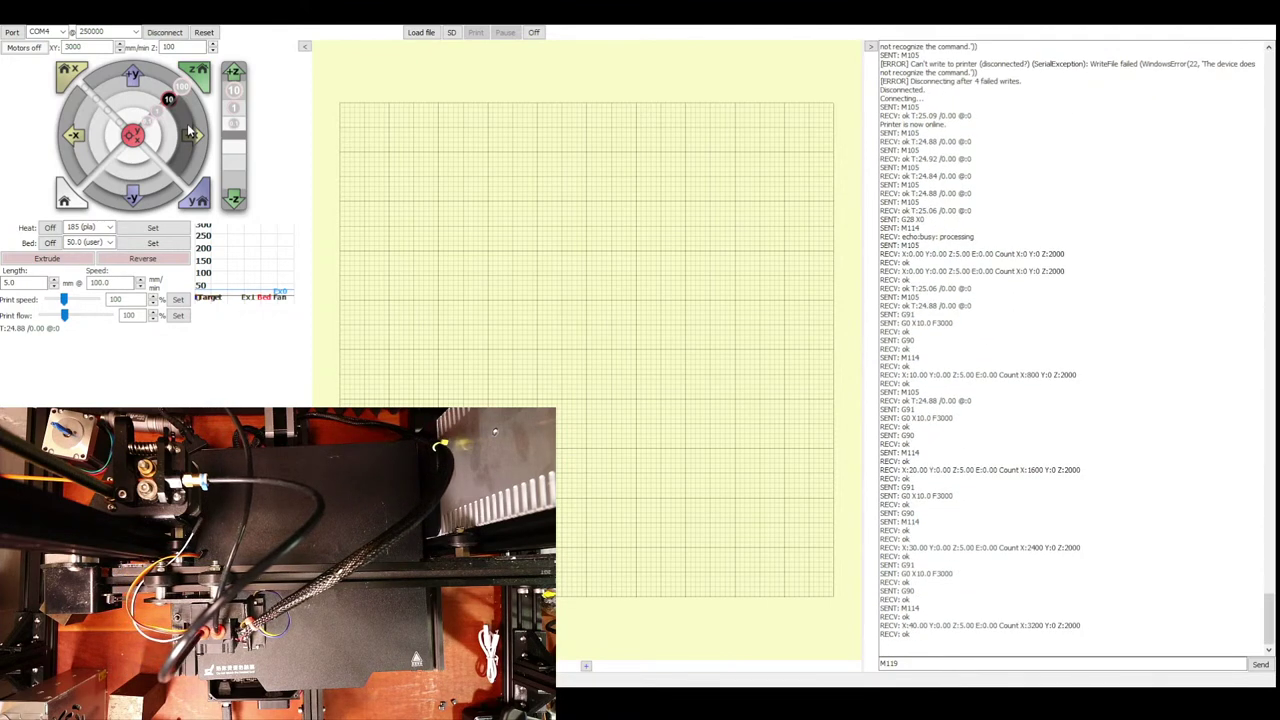
left_click(188, 130)
left_click(188, 130)
left_click(188, 130)
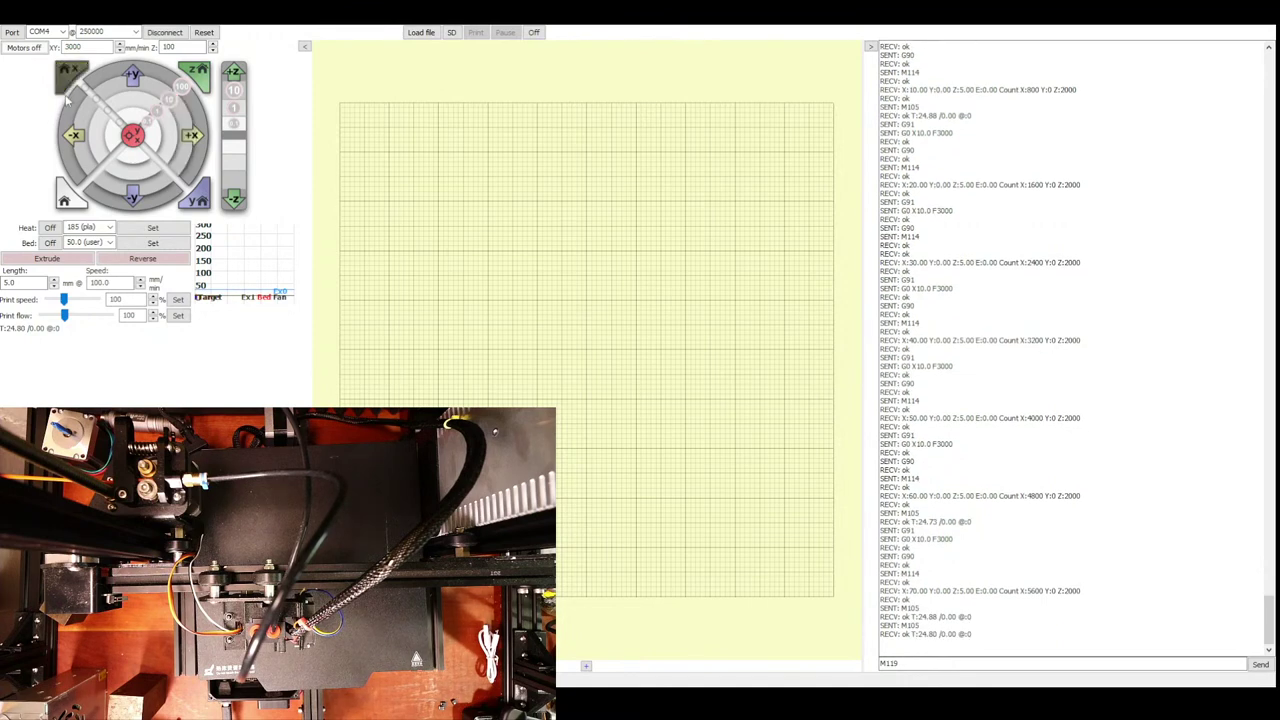
left_click(22, 48)
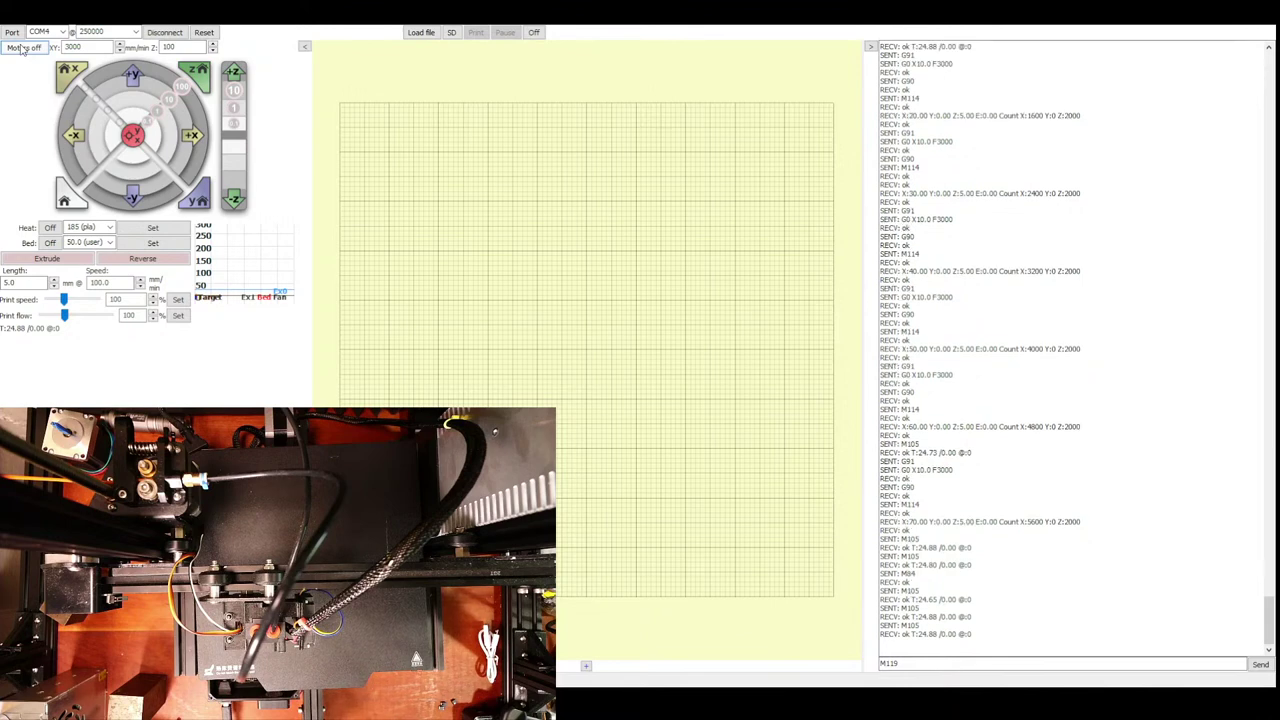
left_click(22, 50)
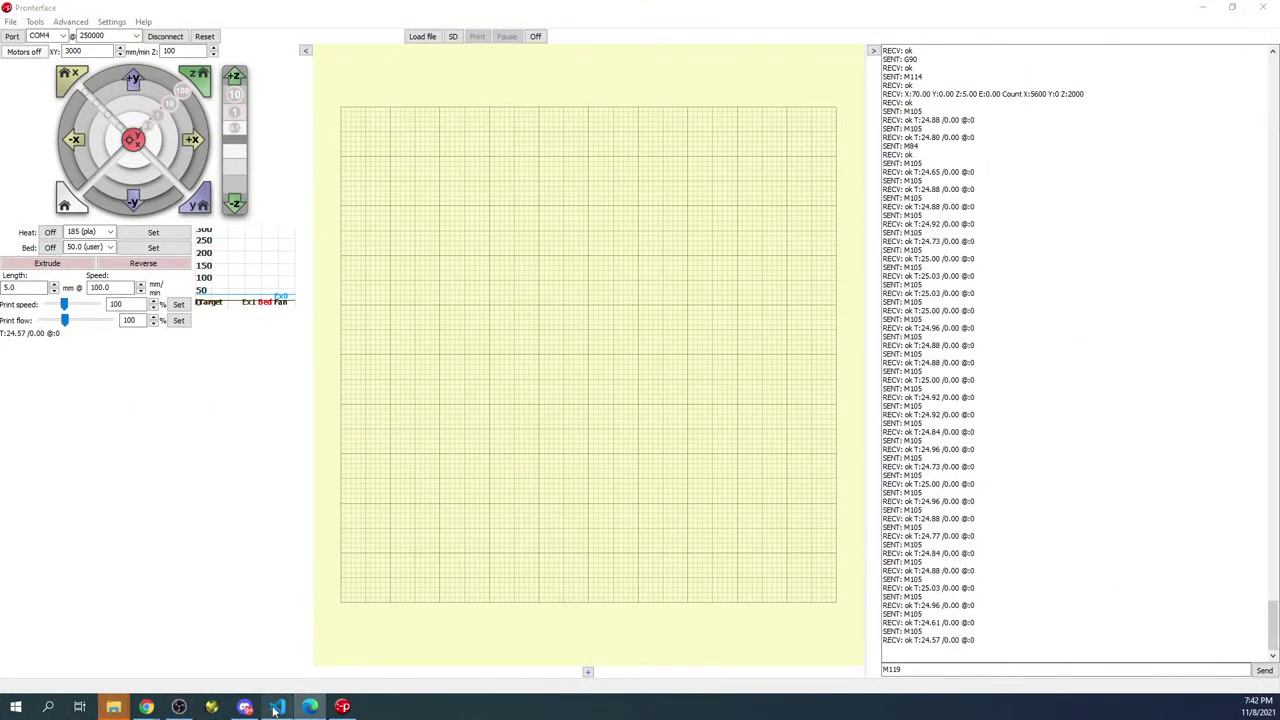
Step: Switch to Visual Studio Code and examine the USE_CONTROLLER_FAN setting in Configuration_adv.h
left_click(277, 708)
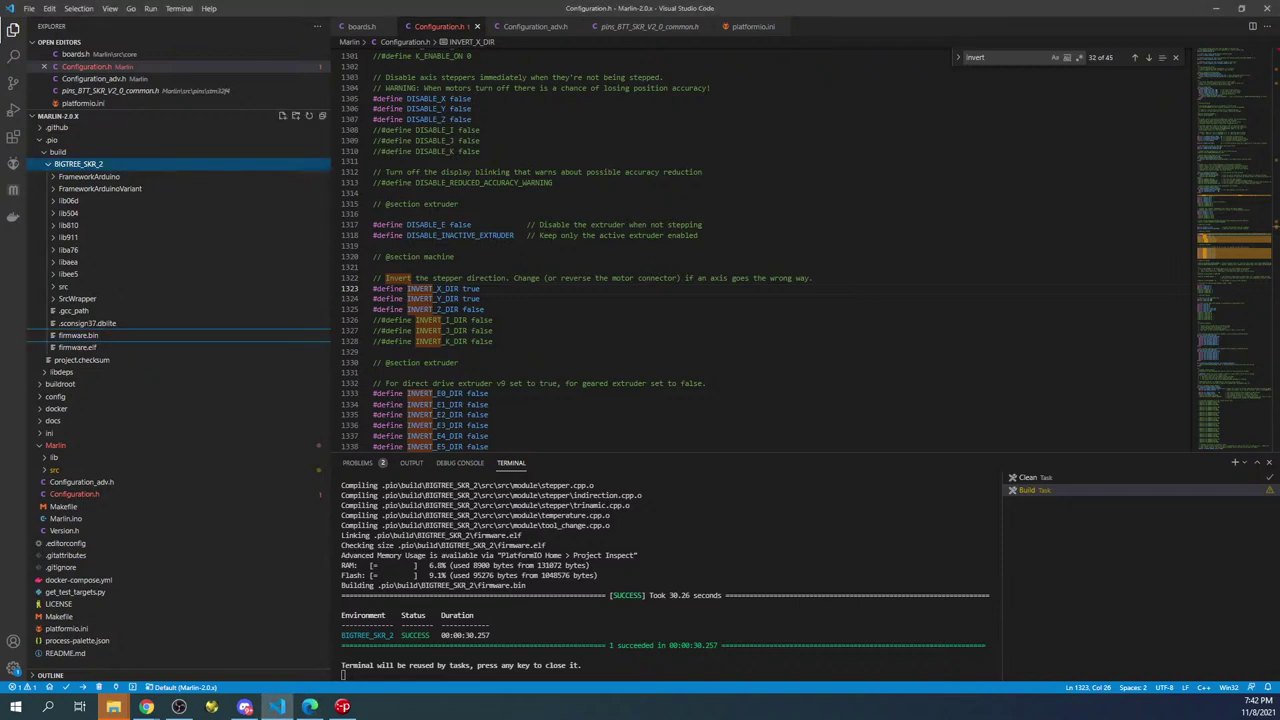
left_click(459, 204)
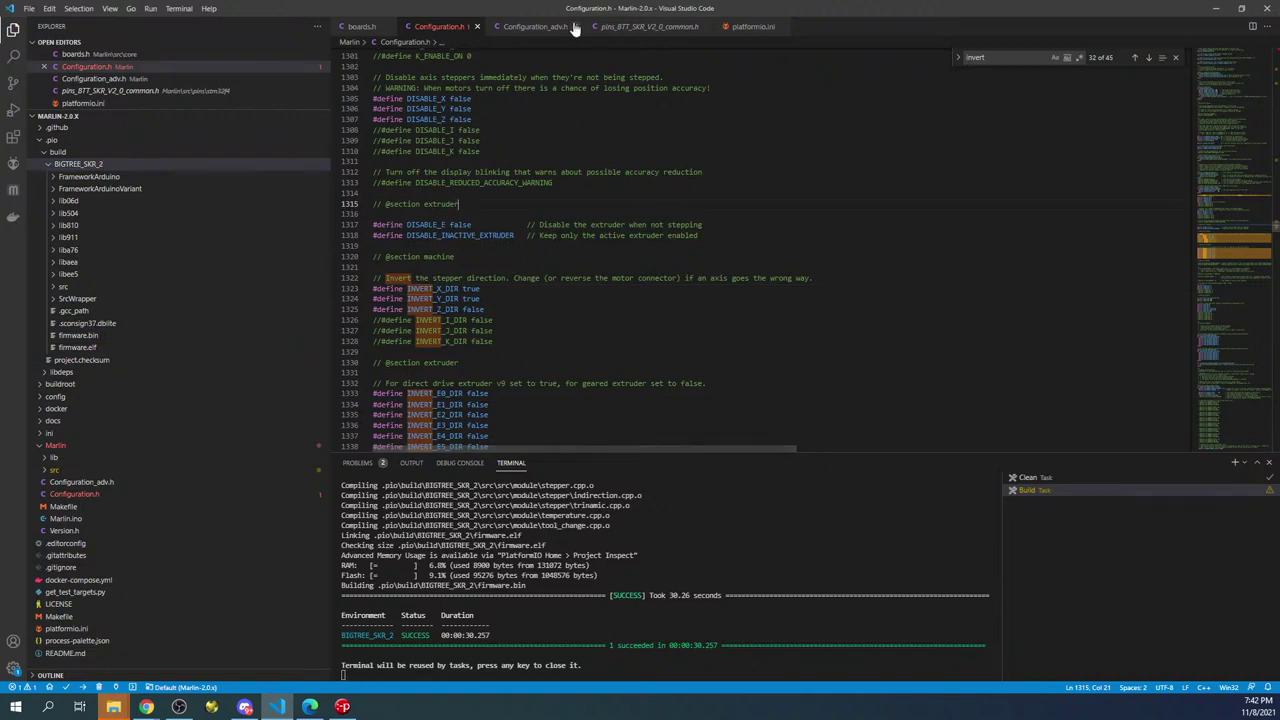
left_click(531, 28)
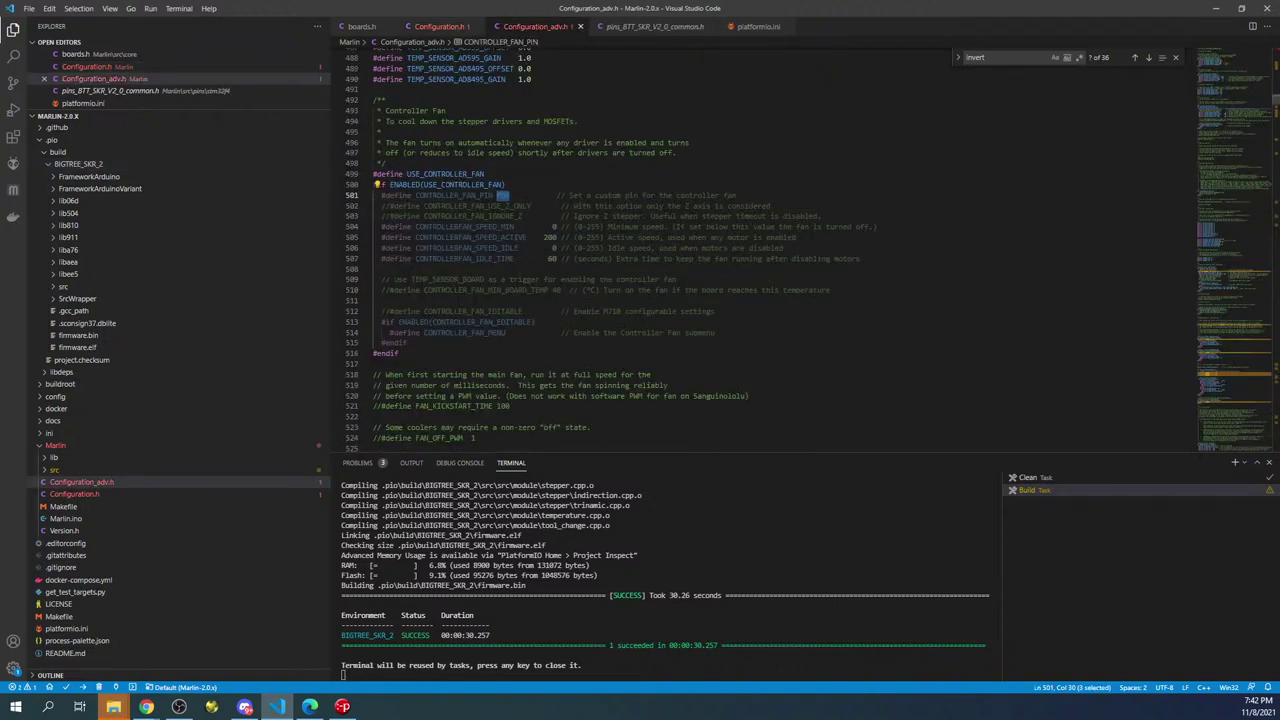
double_click(445, 174)
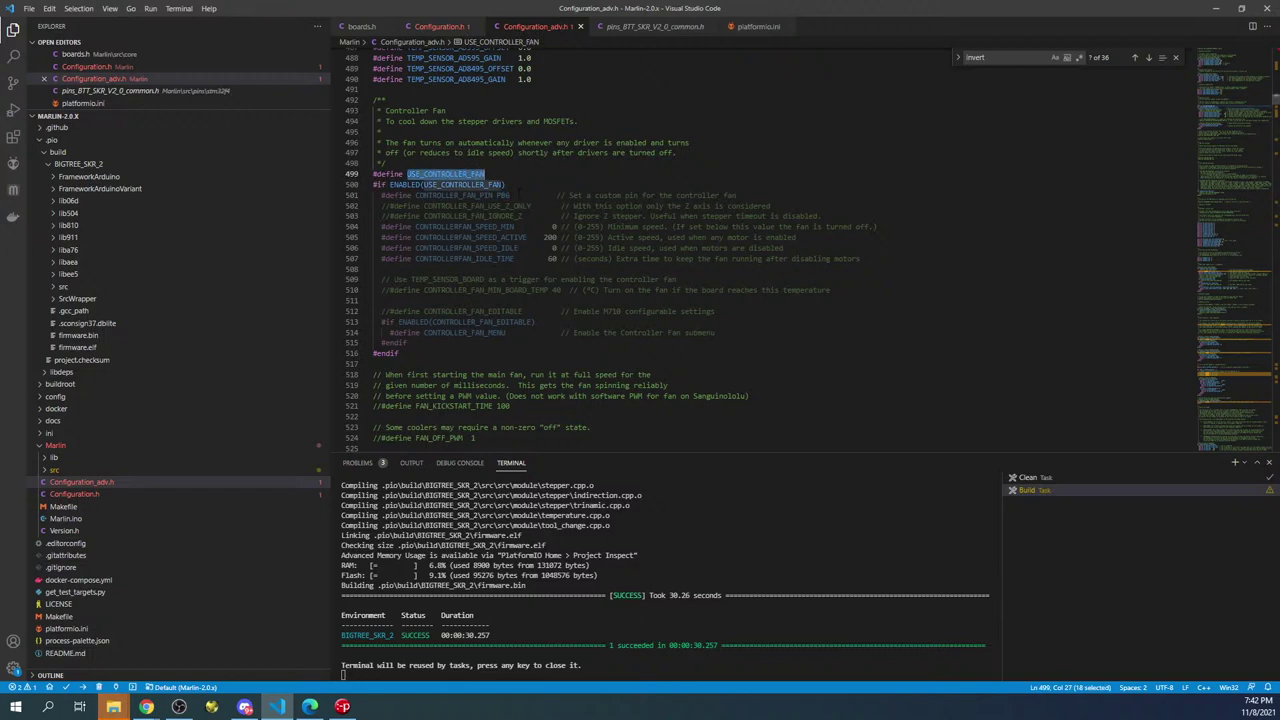
Step: Search Configuration_adv.h for "hotend" and go through the matches from the Dual X Carriage section to Thermal Probe Compensation
key("ctrl+f")
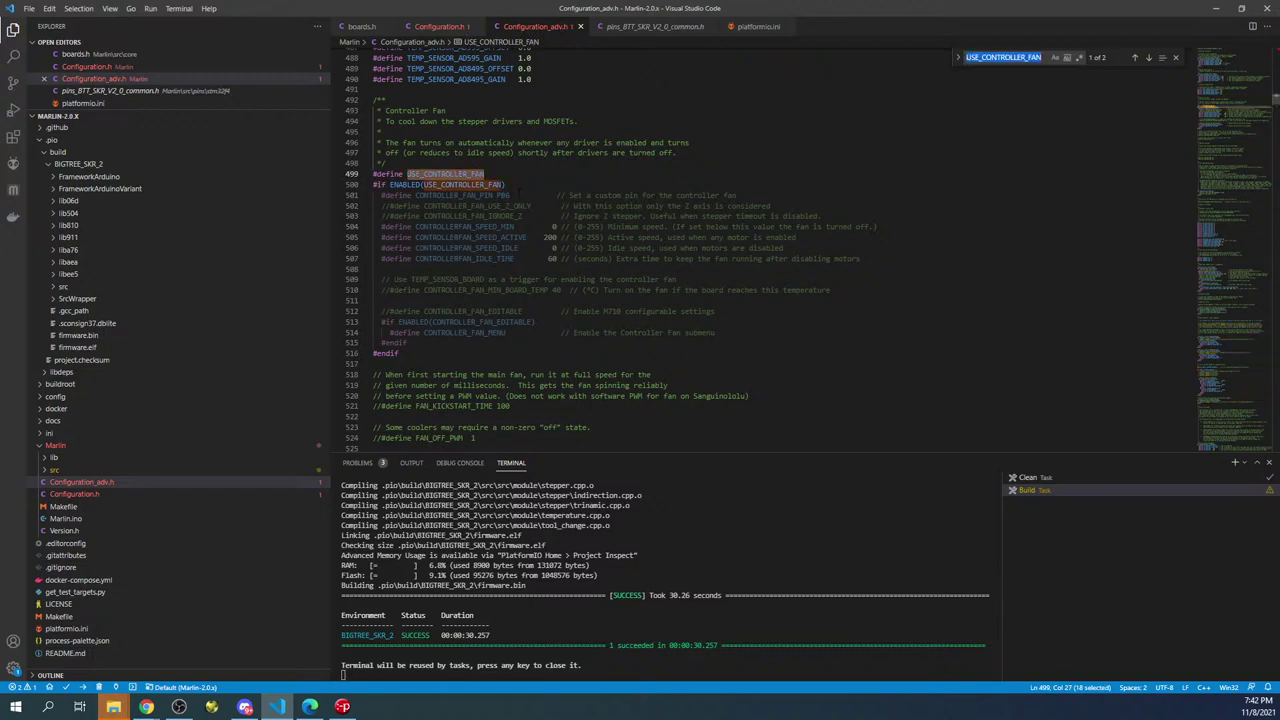
type("hotend")
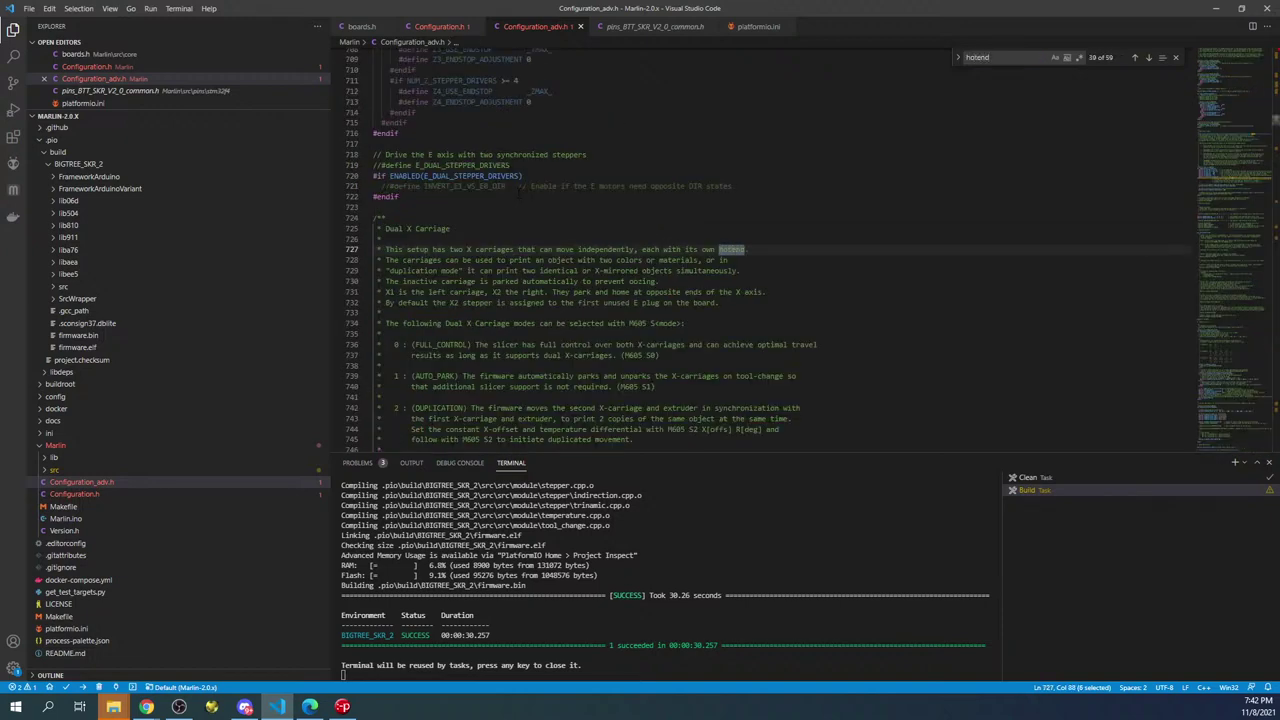
key("Return")
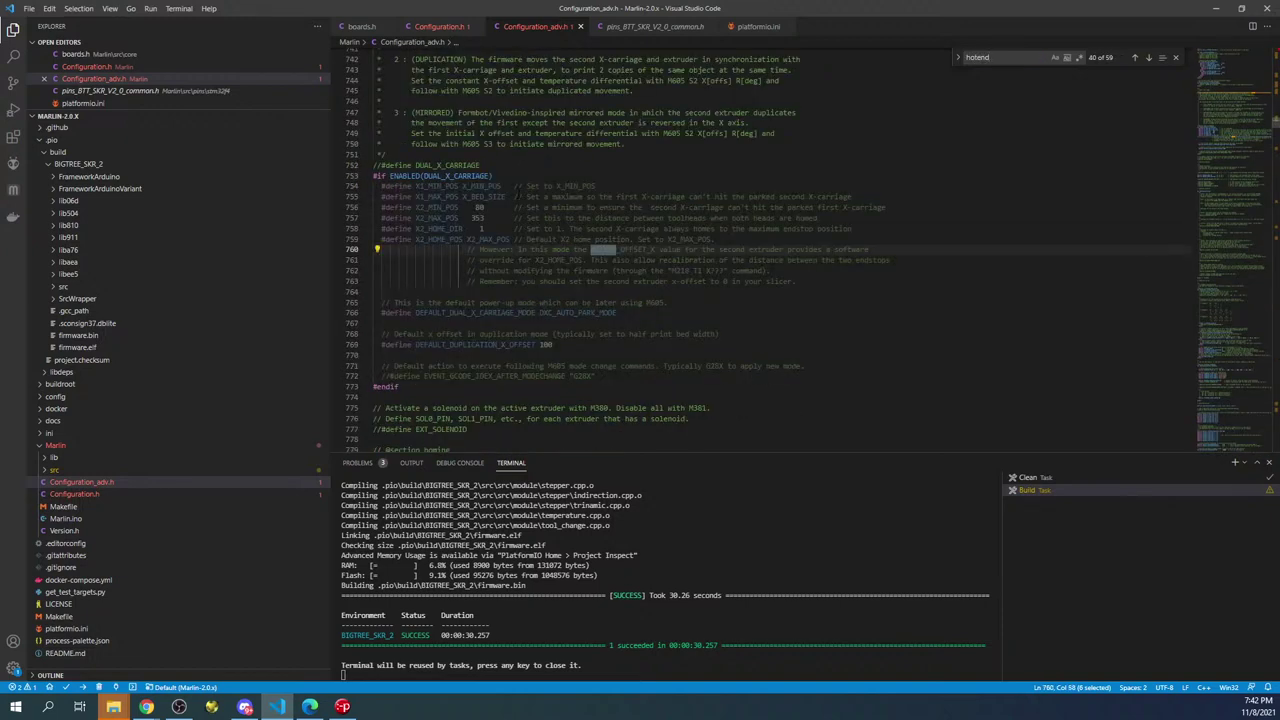
type("\\")
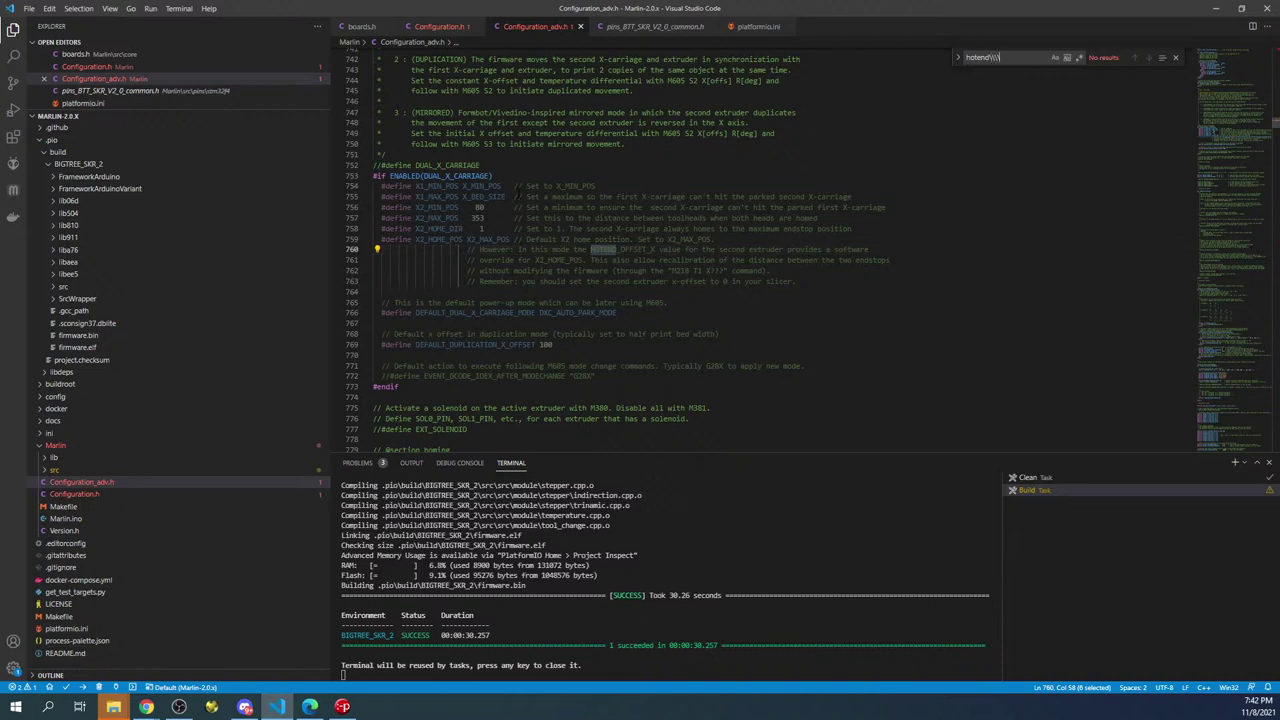
key("BackSpace")
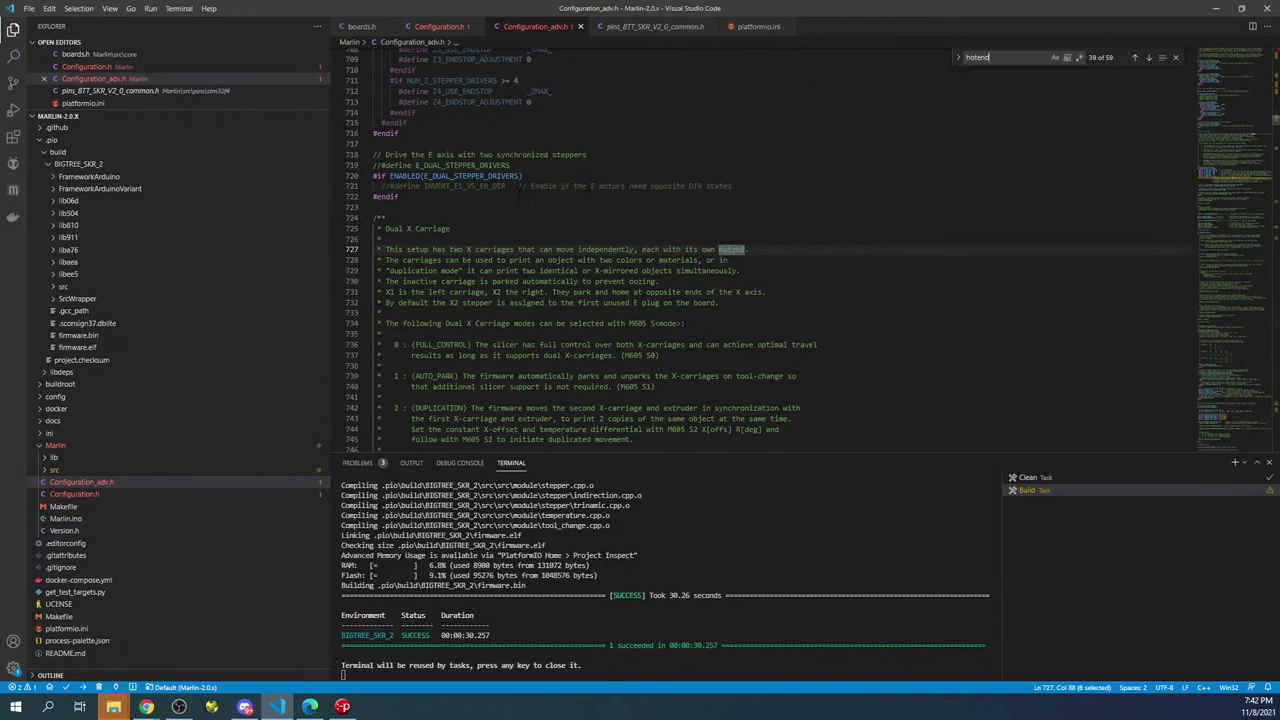
key("Return")
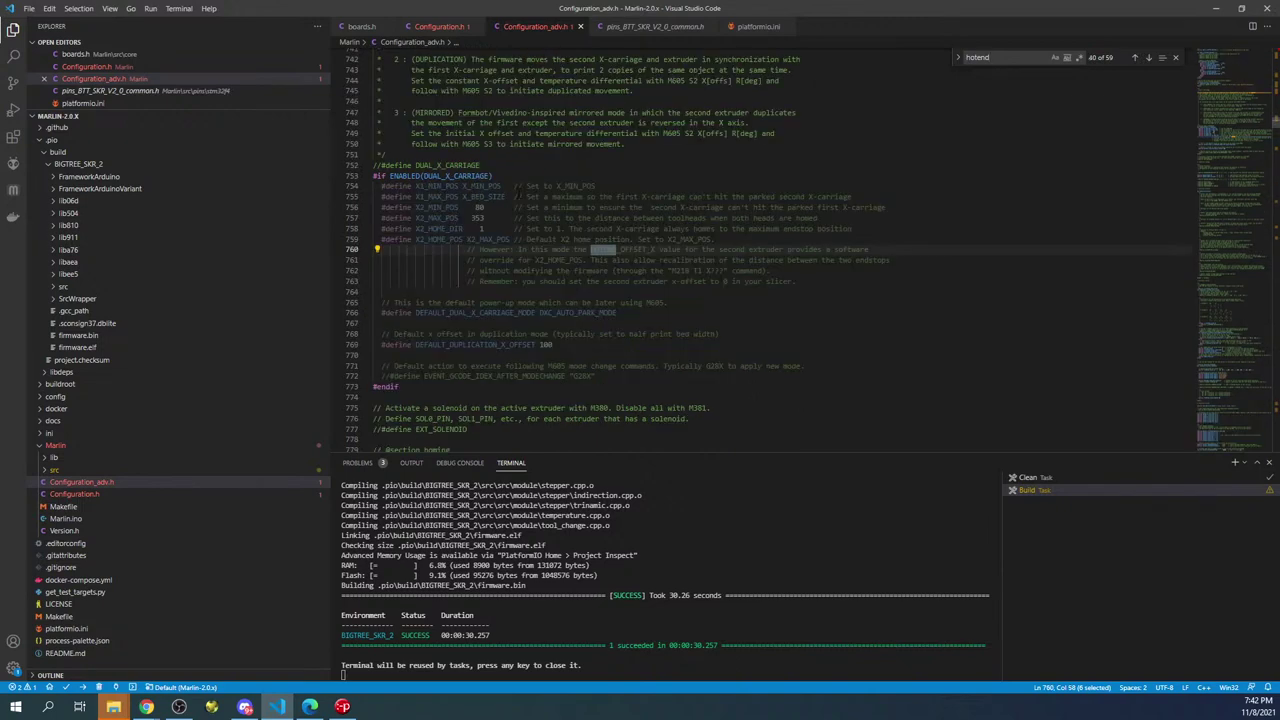
key("Return")
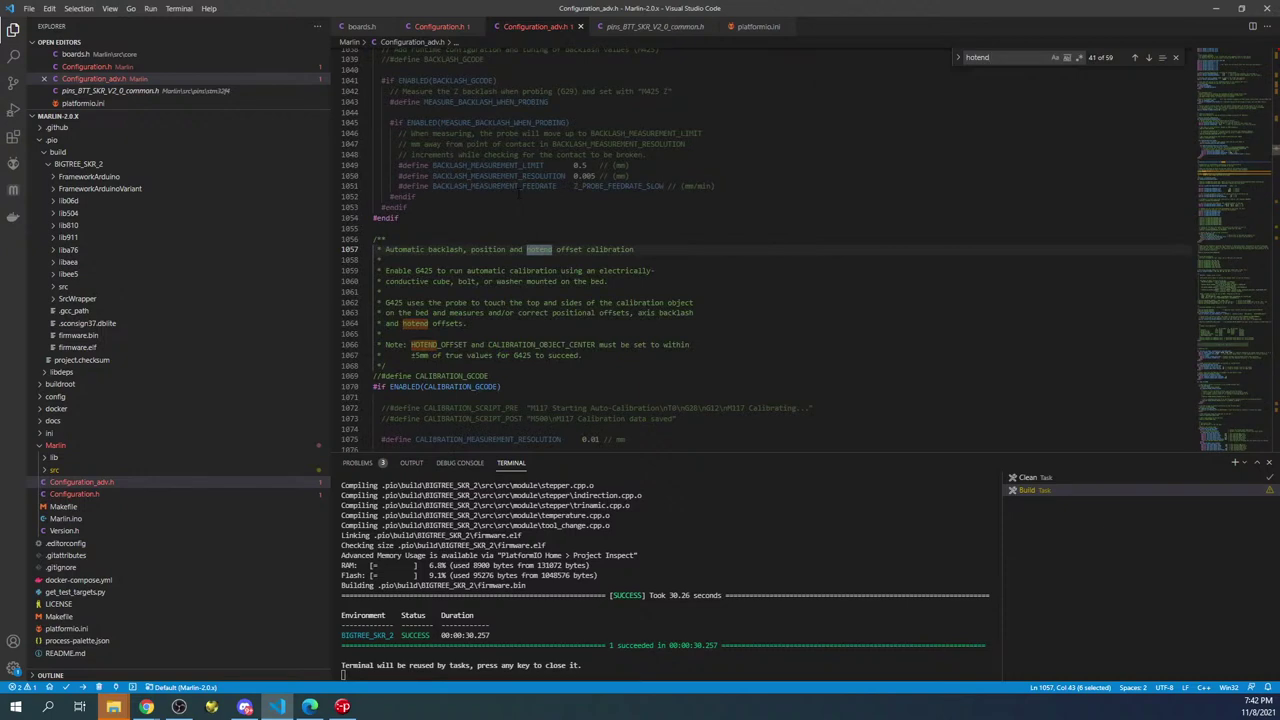
key("Return")
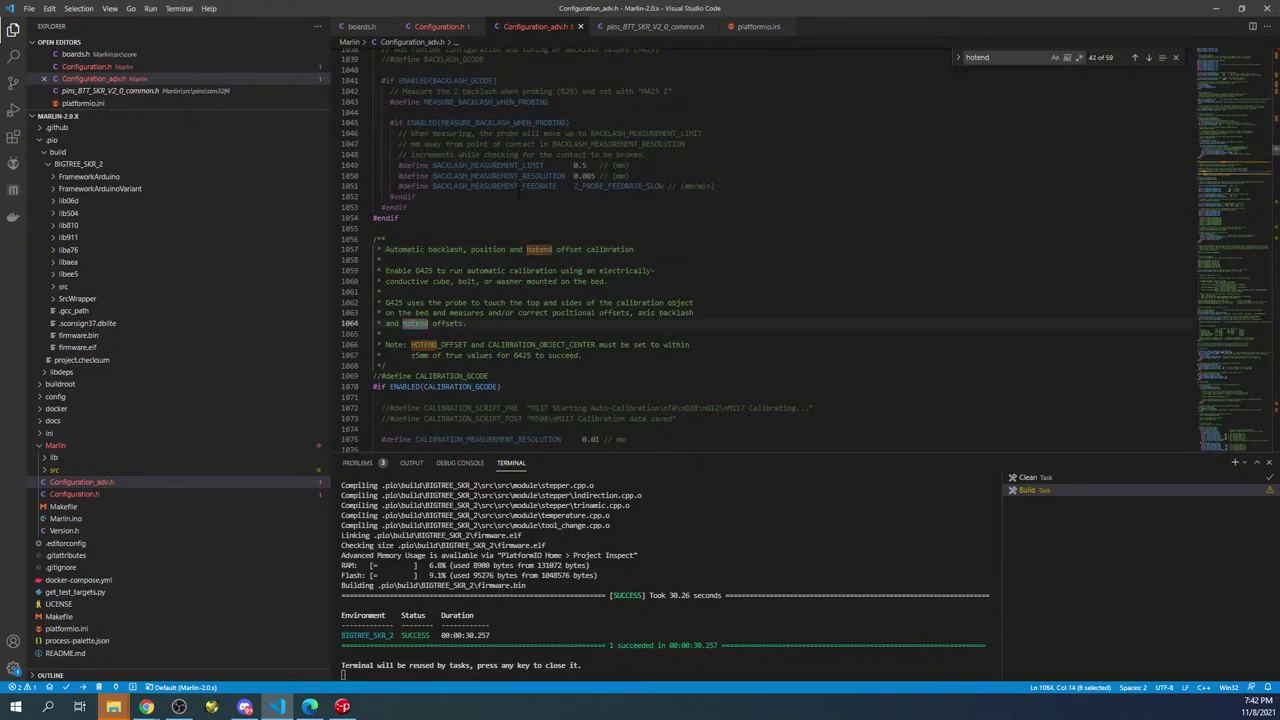
key("Return")
key("Return")
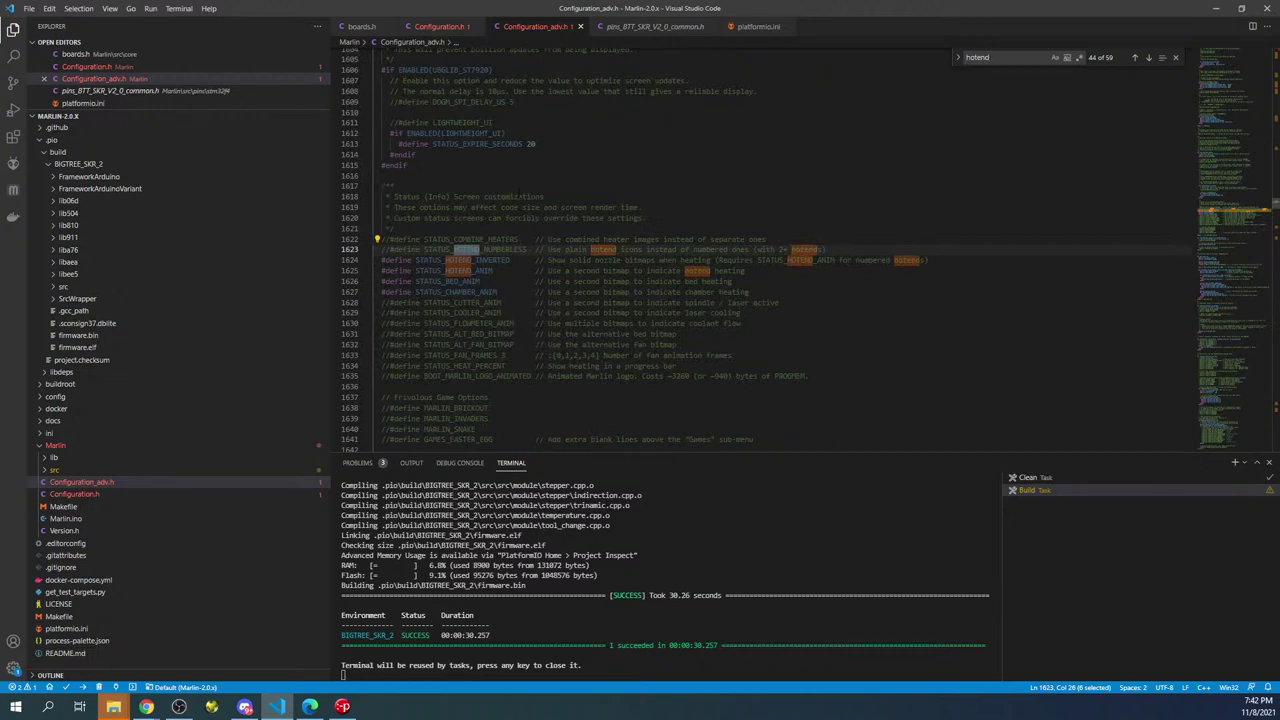
key("Return")
key("Return")
key("Return")
key("Return")
key("Return")
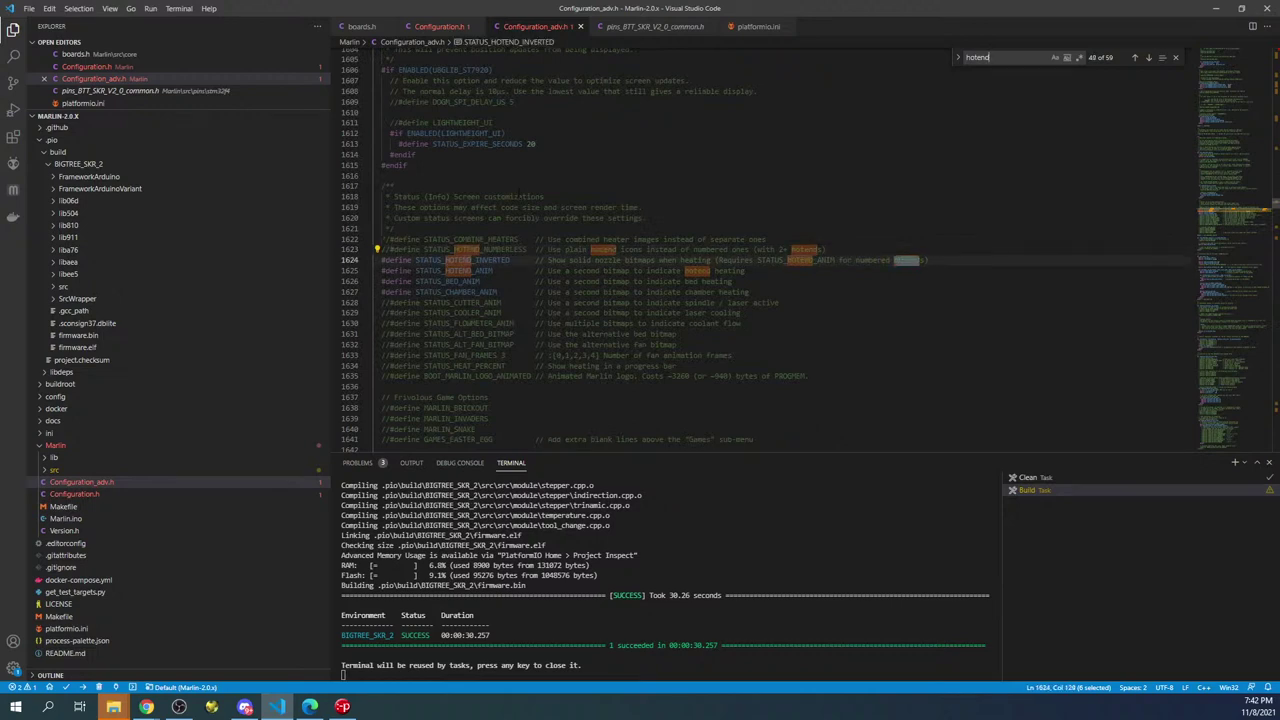
key("Return")
key("Return")
key("Return")
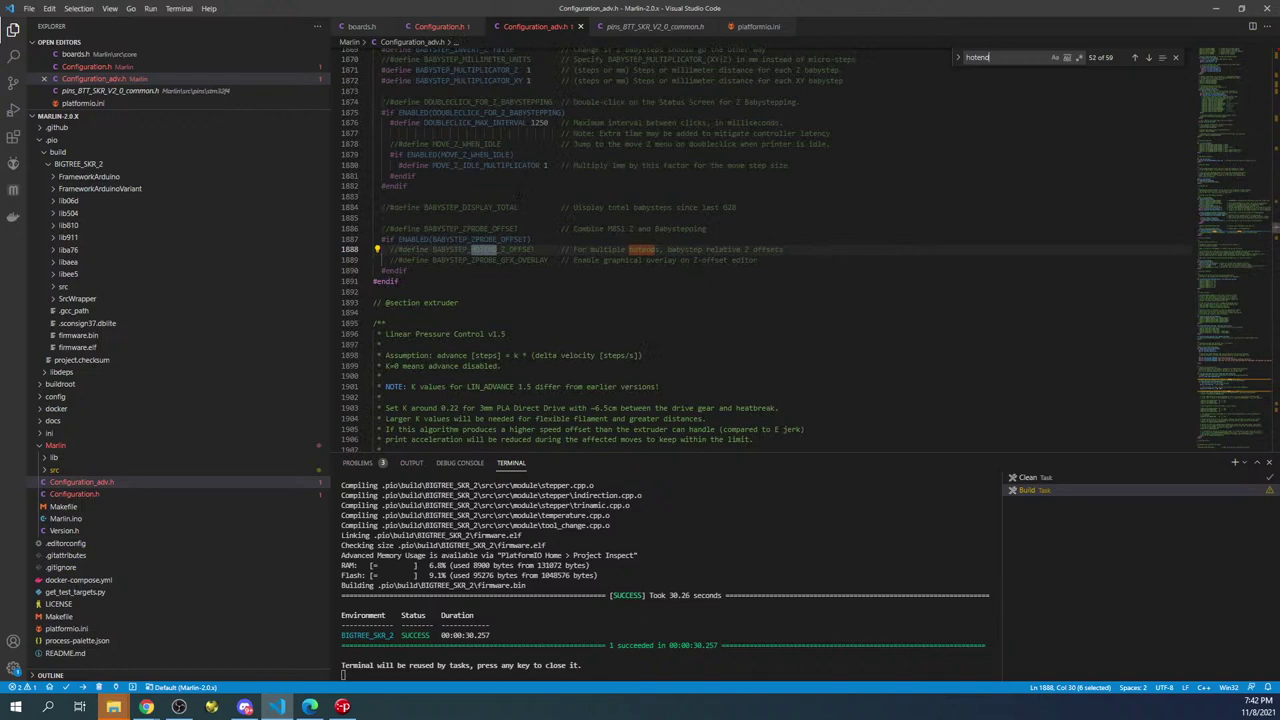
key("Return")
key("Return")
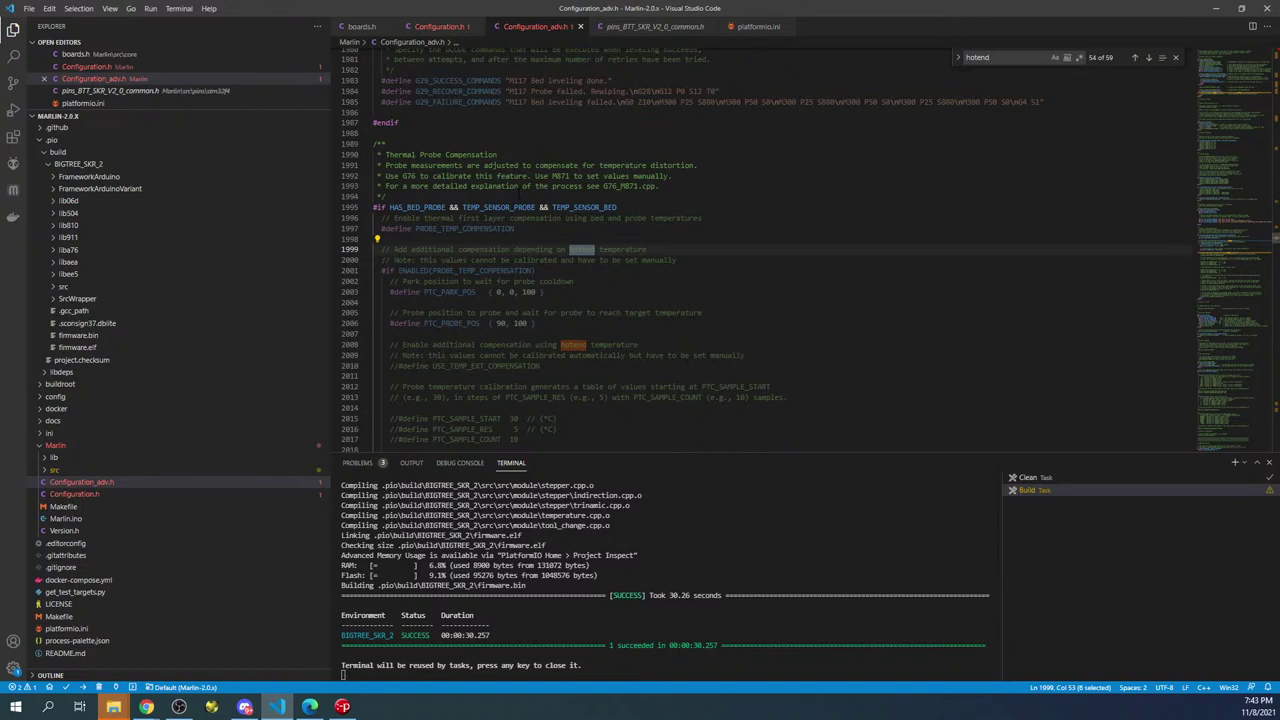
Step: Restart the "hotend" search and recheck the matches from the Dual X Carriage section to the babystepping options
type("'")
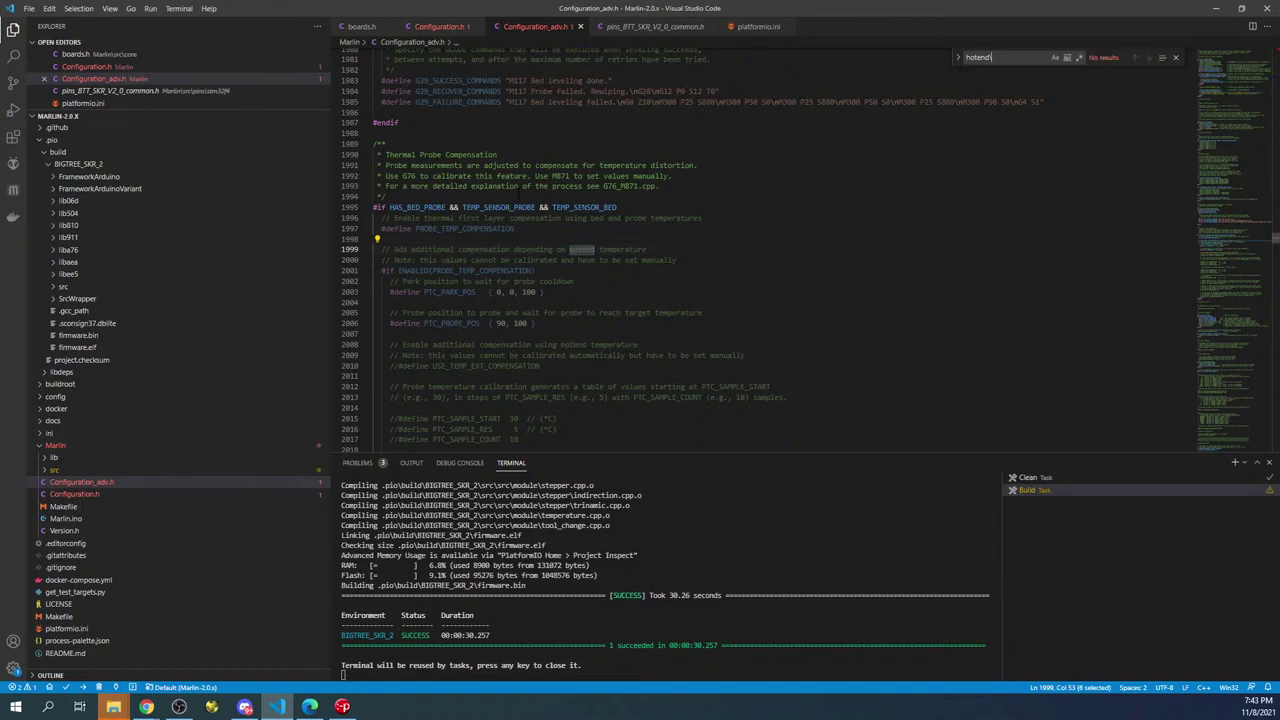
type("\\")
key("BackSpace")
key("BackSpace")
key("Return")
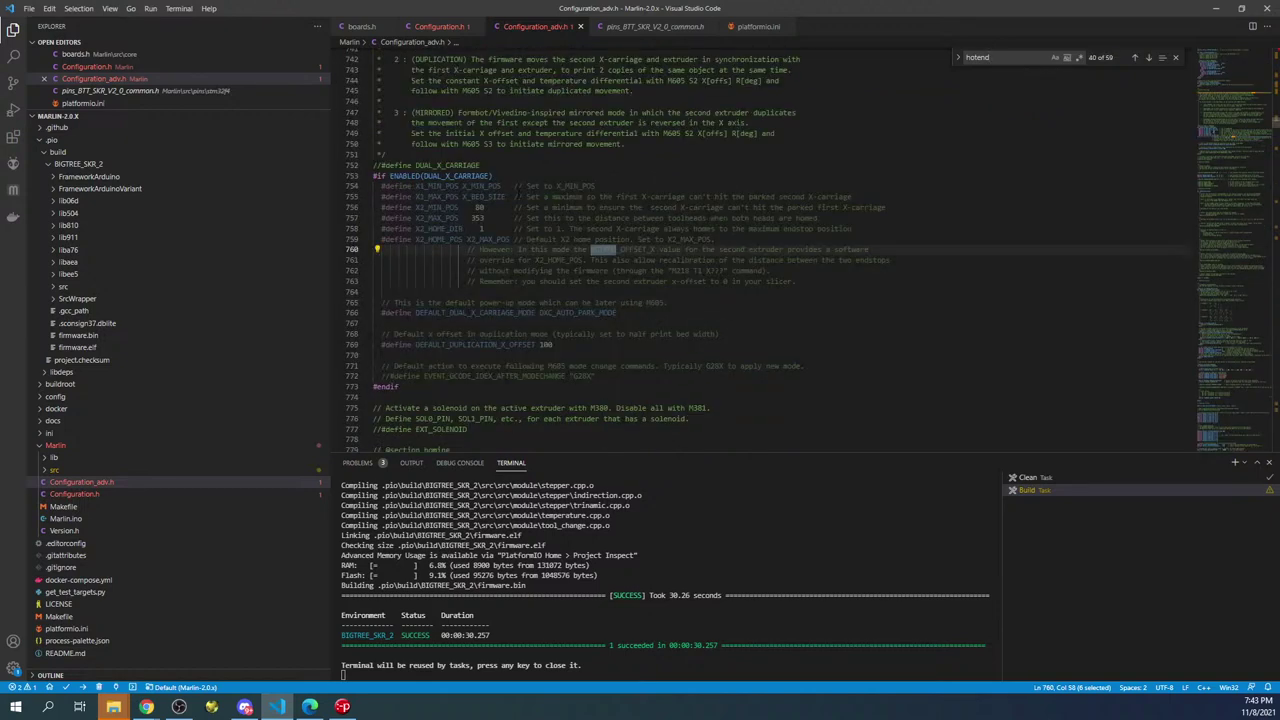
key("Return")
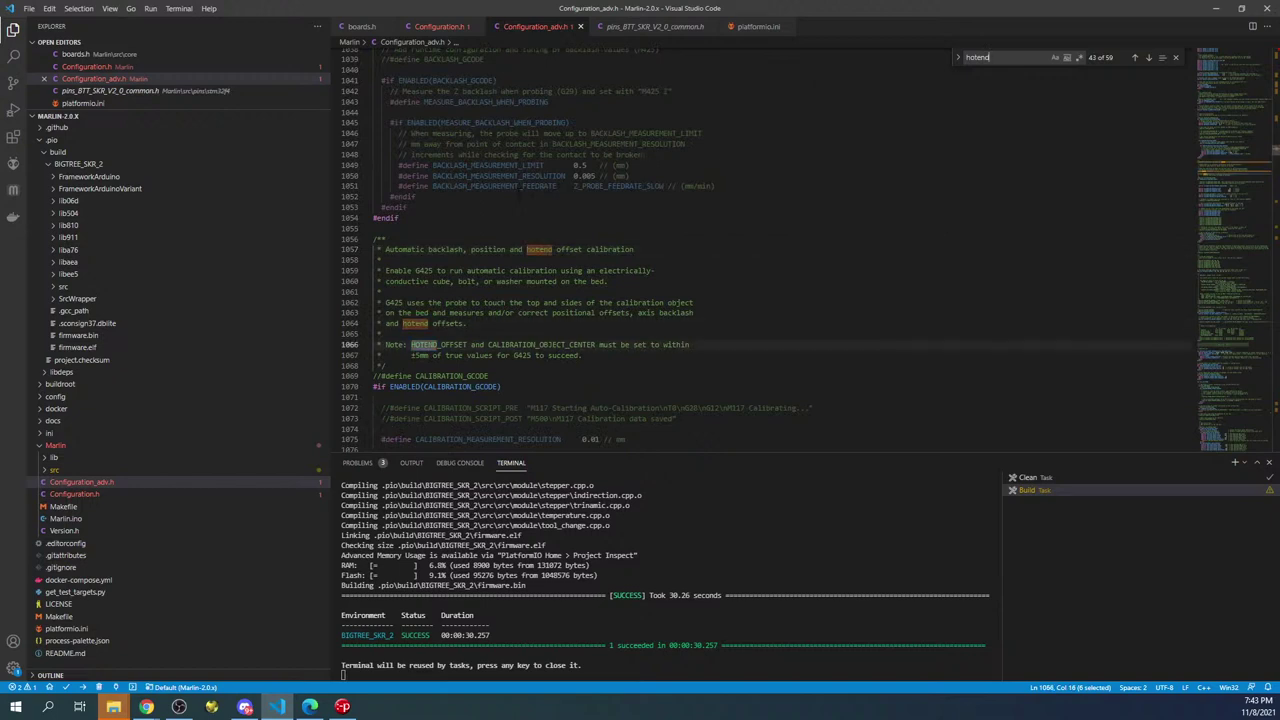
key("Return")
key("Return")
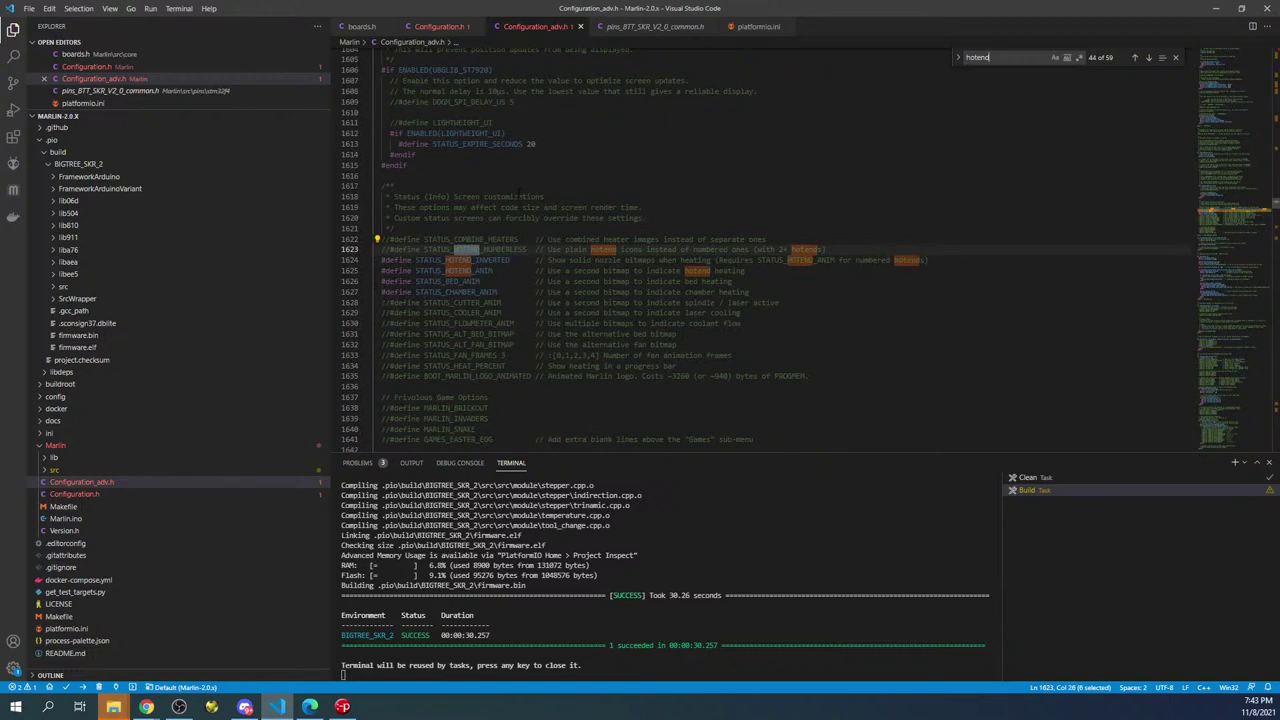
key("Return")
key("Return")
key("Return")
key("Return")
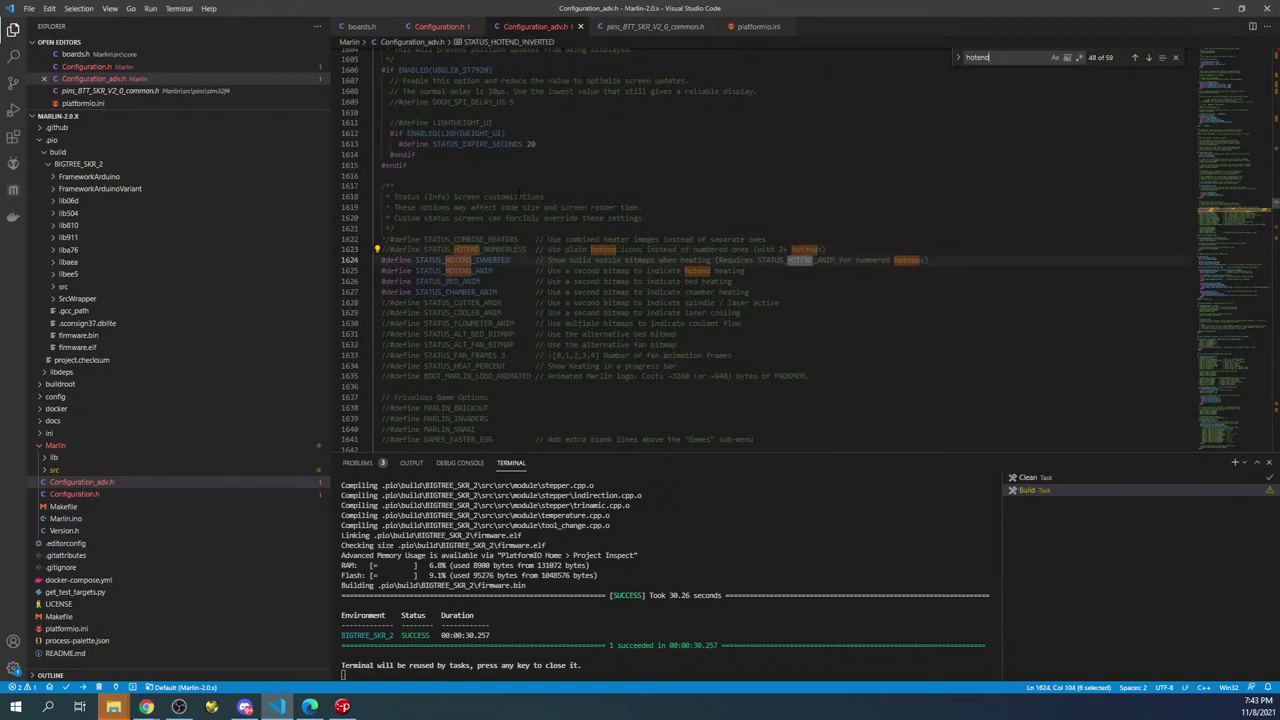
key("Return")
key("Return")
key("Return")
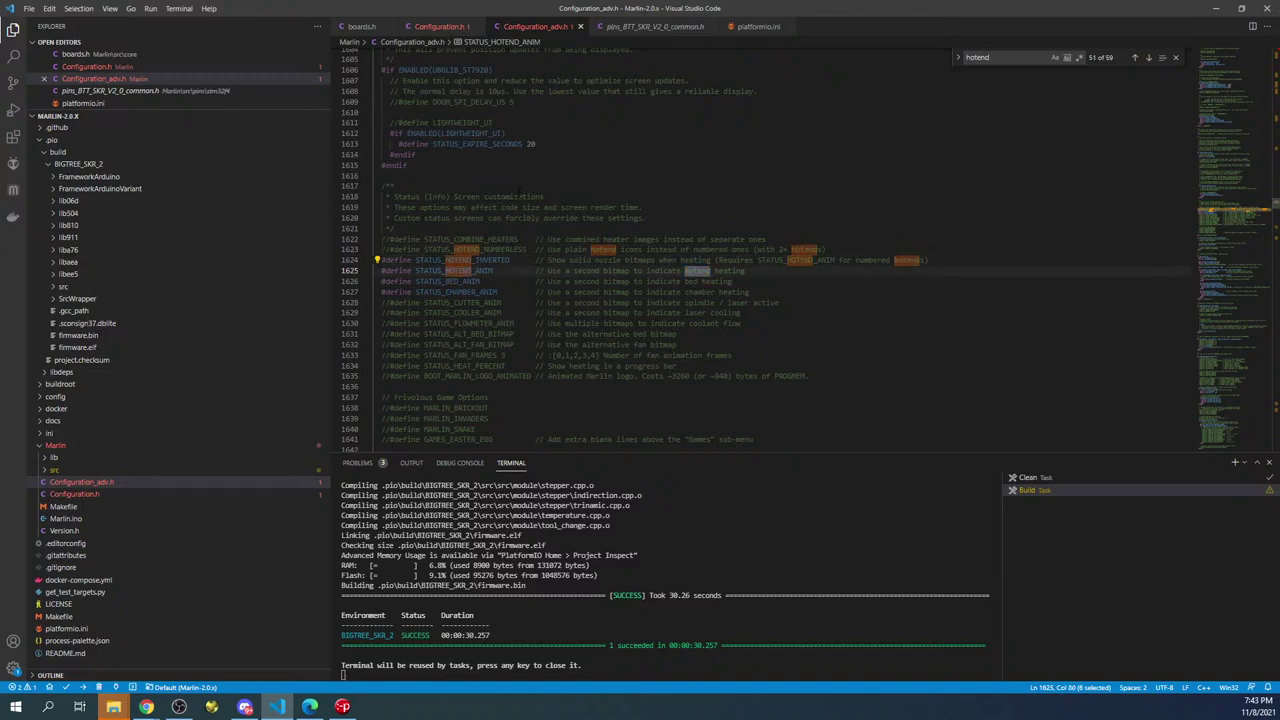
key("Return")
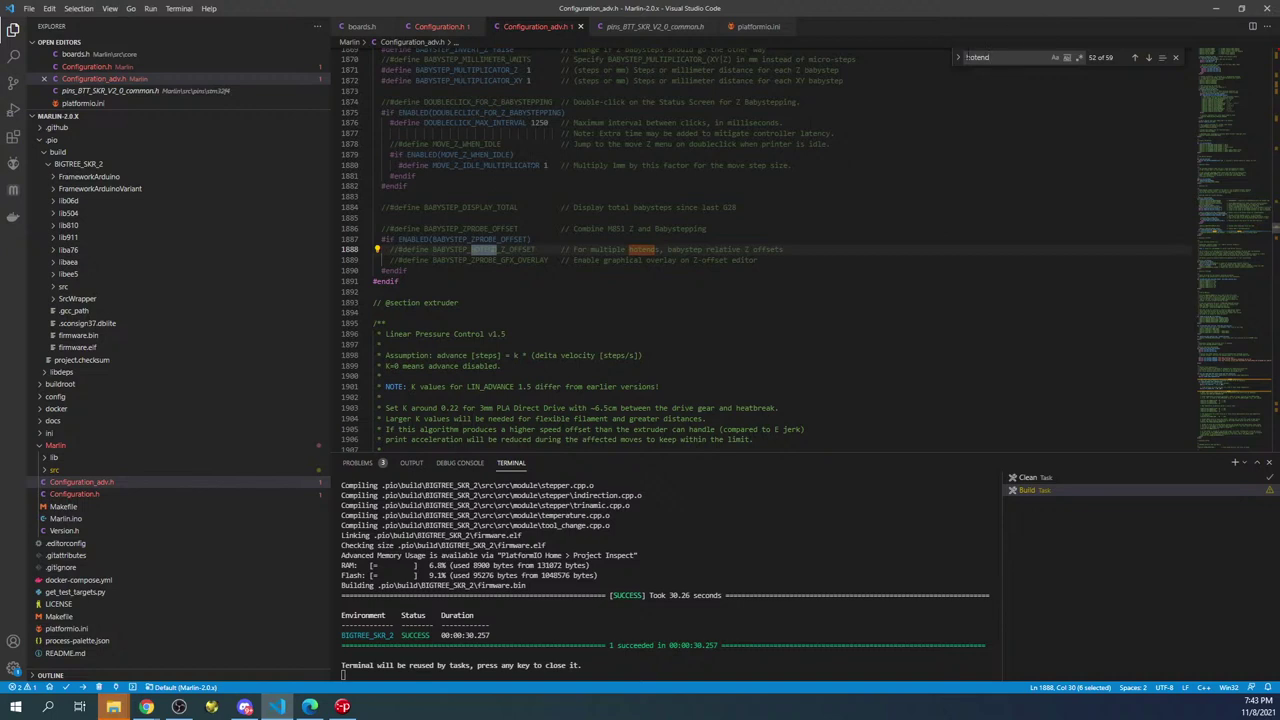
Step: Search Configuration_adv.h for "fan" from the start of the file and examine the heated chamber and laser cooler matches
double_click(981, 57)
type("fan")
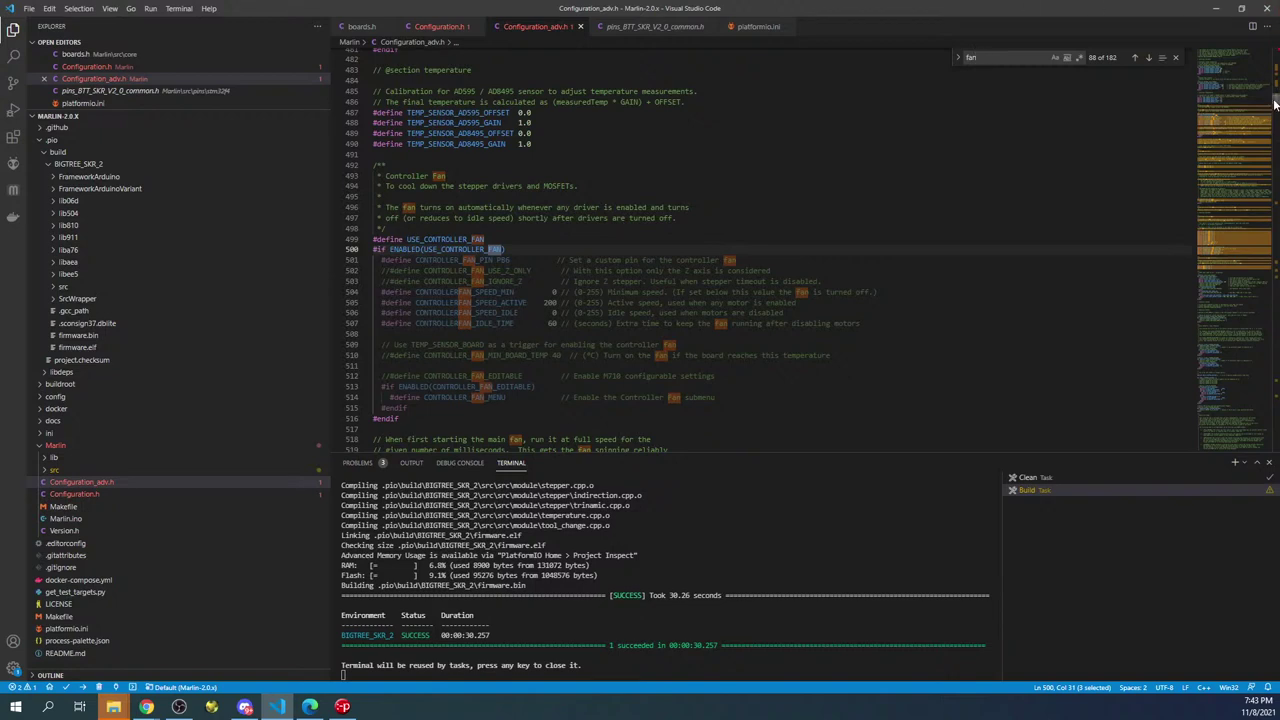
left_click_drag(1276, 106, 1277, 31)
left_click(400, 134)
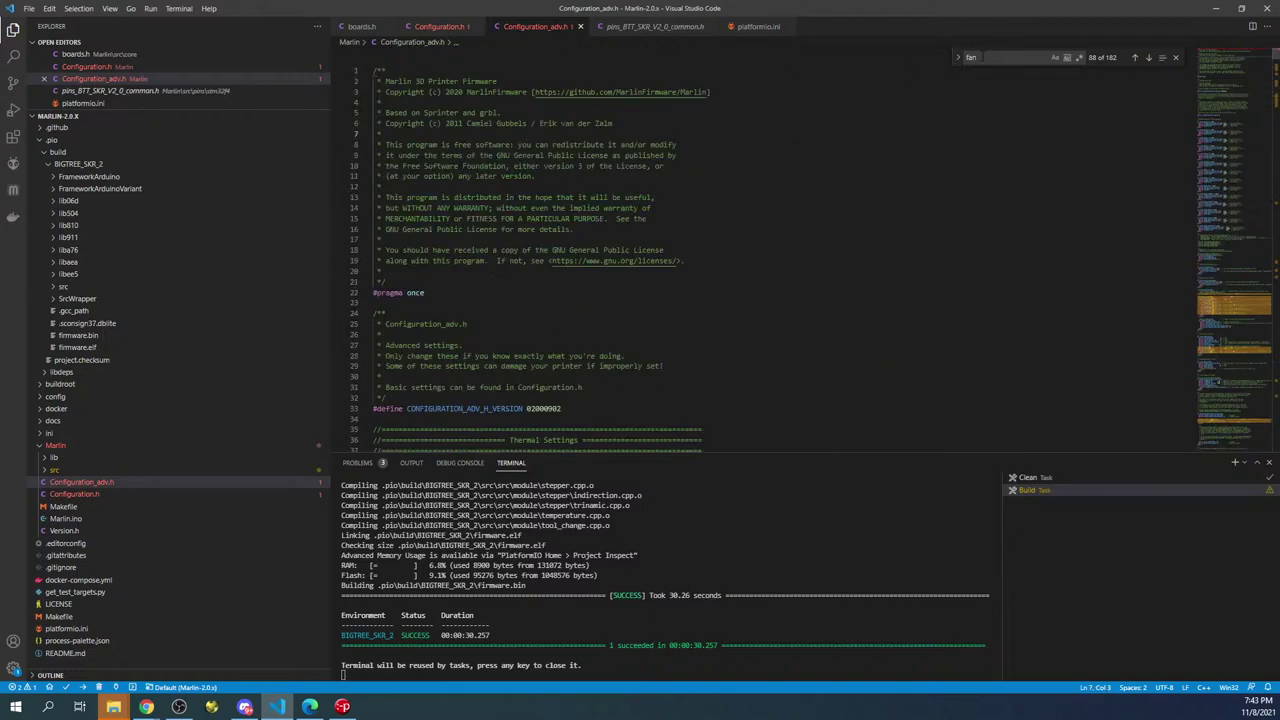
key("F3")
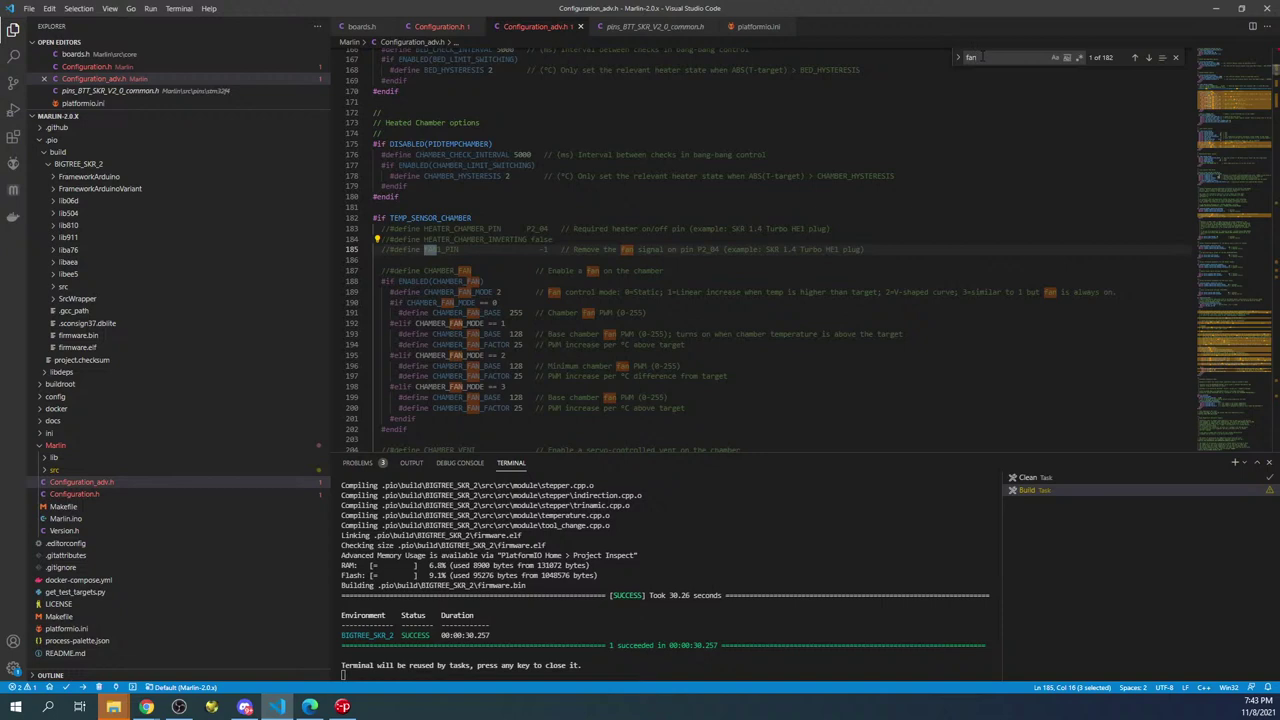
key("Return")
key("Return")
key("Return")
key("Return")
key("Return")
key("Return")
key("Return")
key("Return")
key("Return")
key("Return")
key("Return")
key("Return")
key("Return")
key("Return")
key("Return")
key("Return")
key("Return")
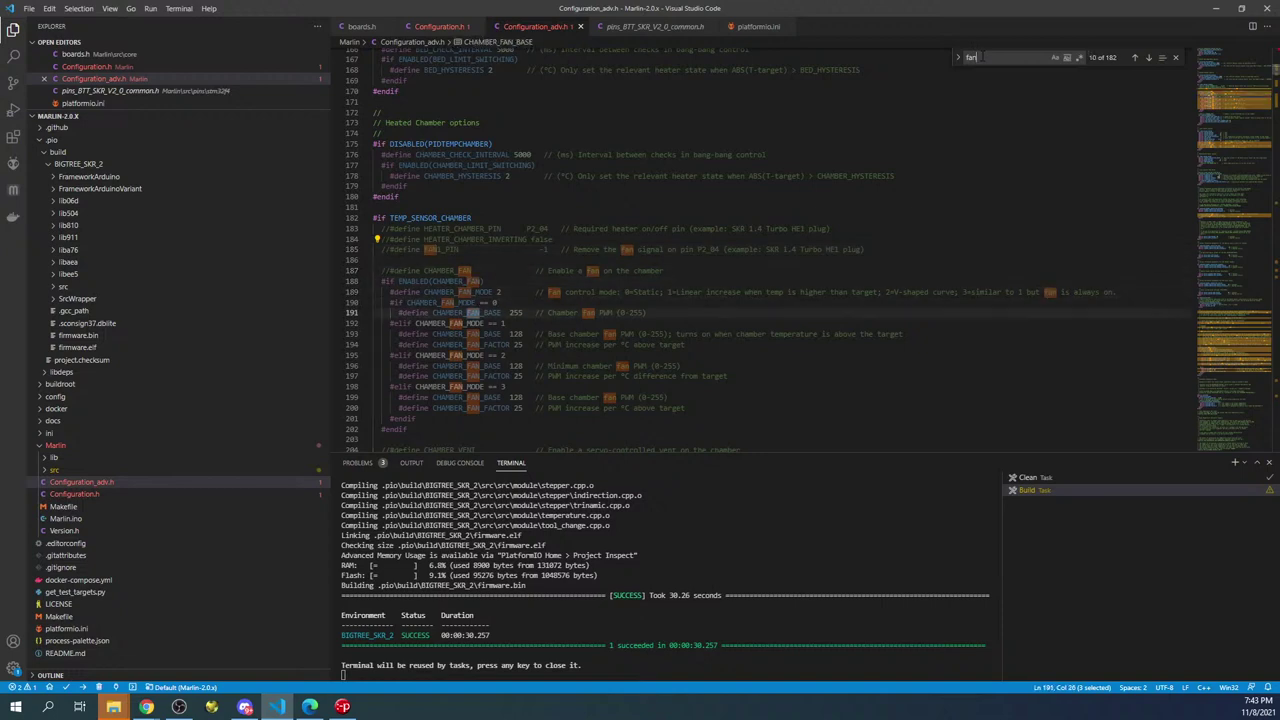
key("Return")
key("Return")
key("Return")
key("Return")
key("Return")
key("Return")
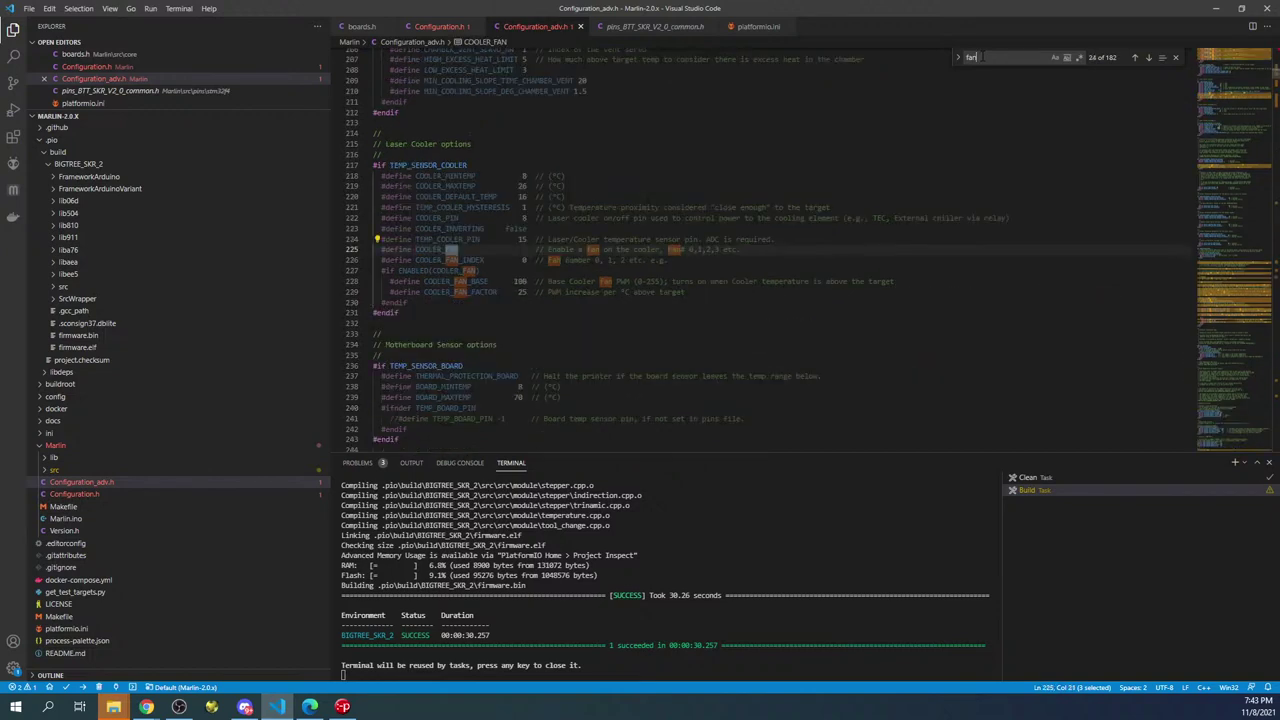
Step: Continue through the "fan" matches from the laser cooler options, past the hotend thermal protection settings, to the PIDTEMP section
key("Return")
key("Return")
key("Return")
key("Return")
key("Return")
key("Return")
key("Return")
key("Return")
key("Return")
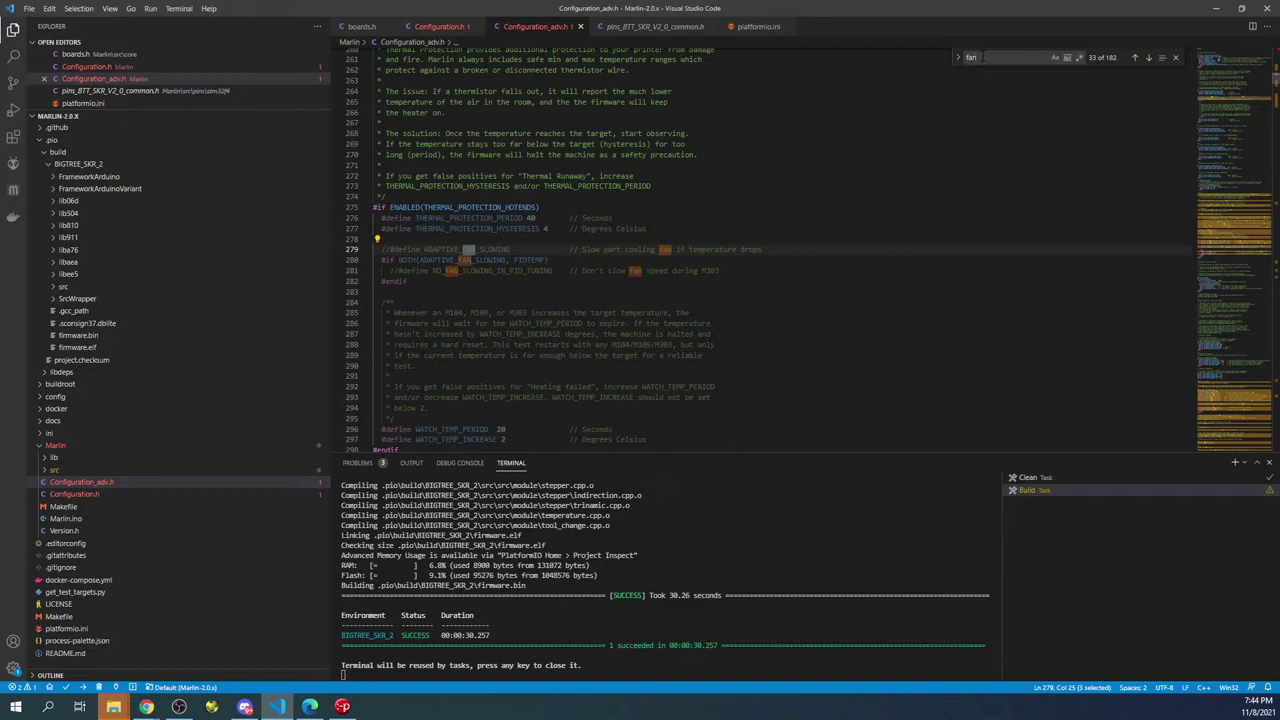
key("Return")
key("Return")
key("Return")
key("Return")
key("Return")
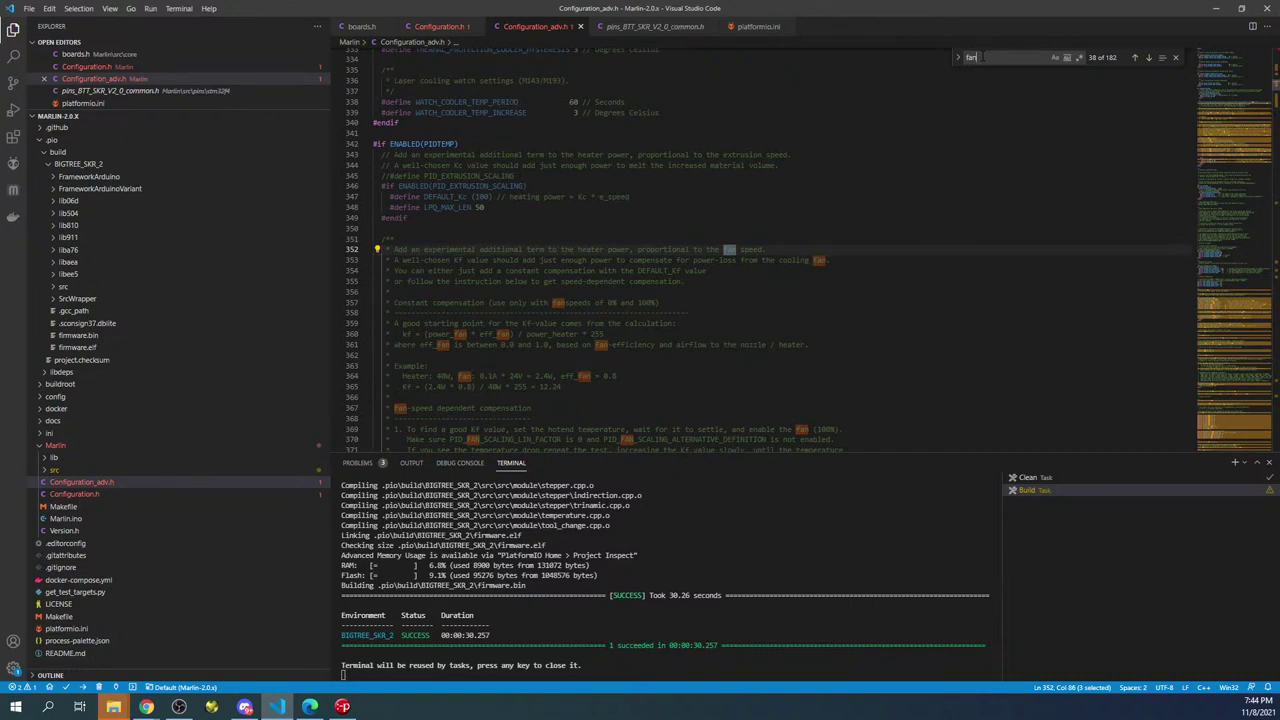
Step: Continue through the "fan" matches in the PIDTEMP comments on constant and fan-speed dependent compensation
key("Return")
key("Return")
key("Return")
key("Return")
key("Return")
key("Return")
key("Return")
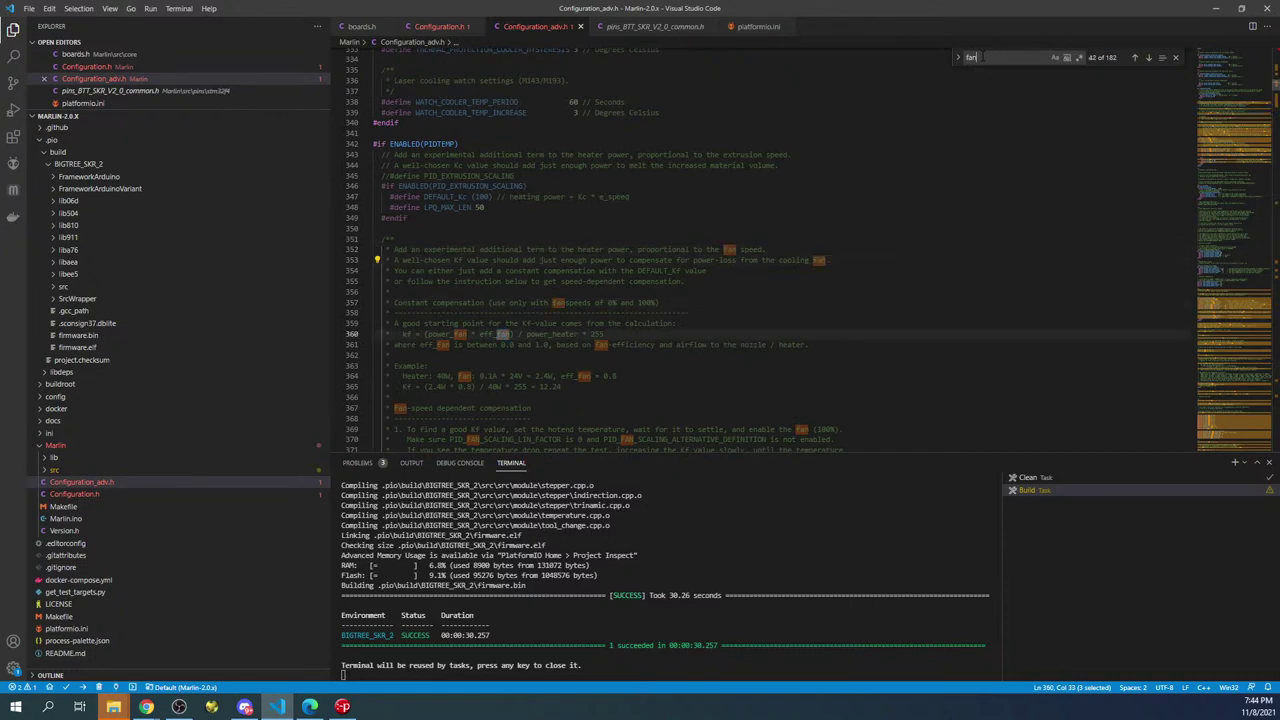
key("Return")
key("Return")
key("Return")
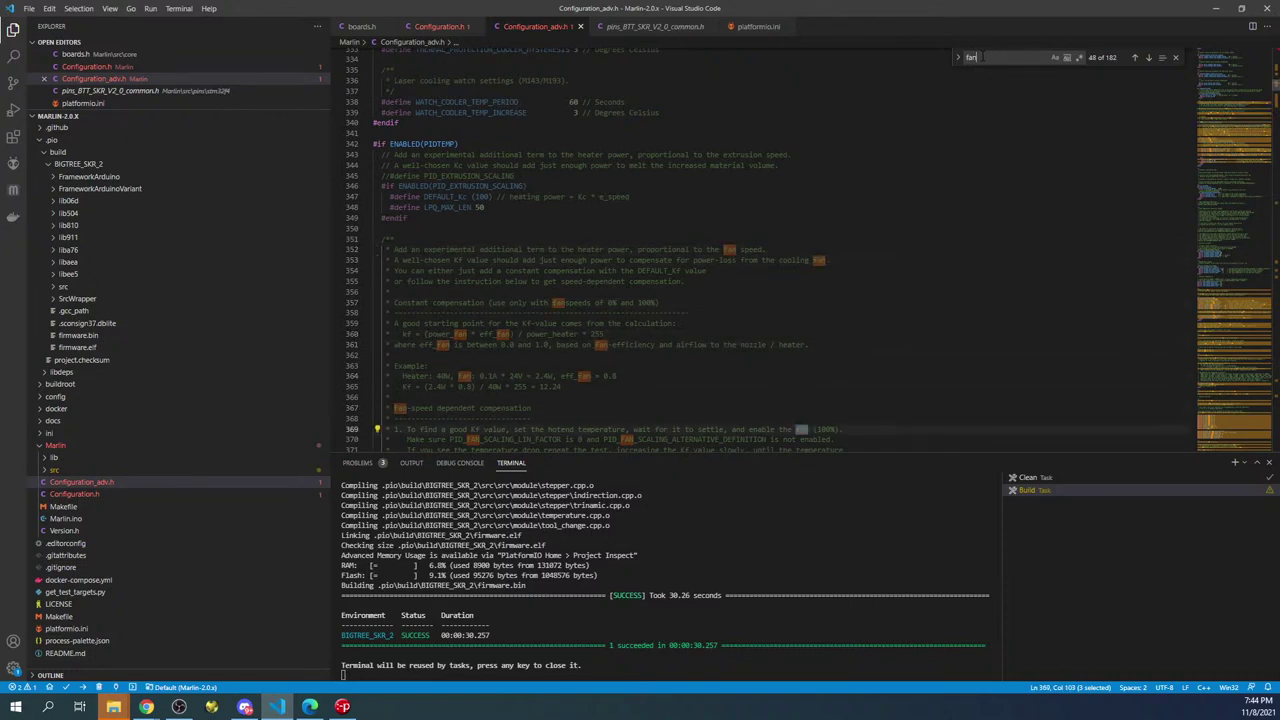
key("Return")
key("Return")
key("Return")
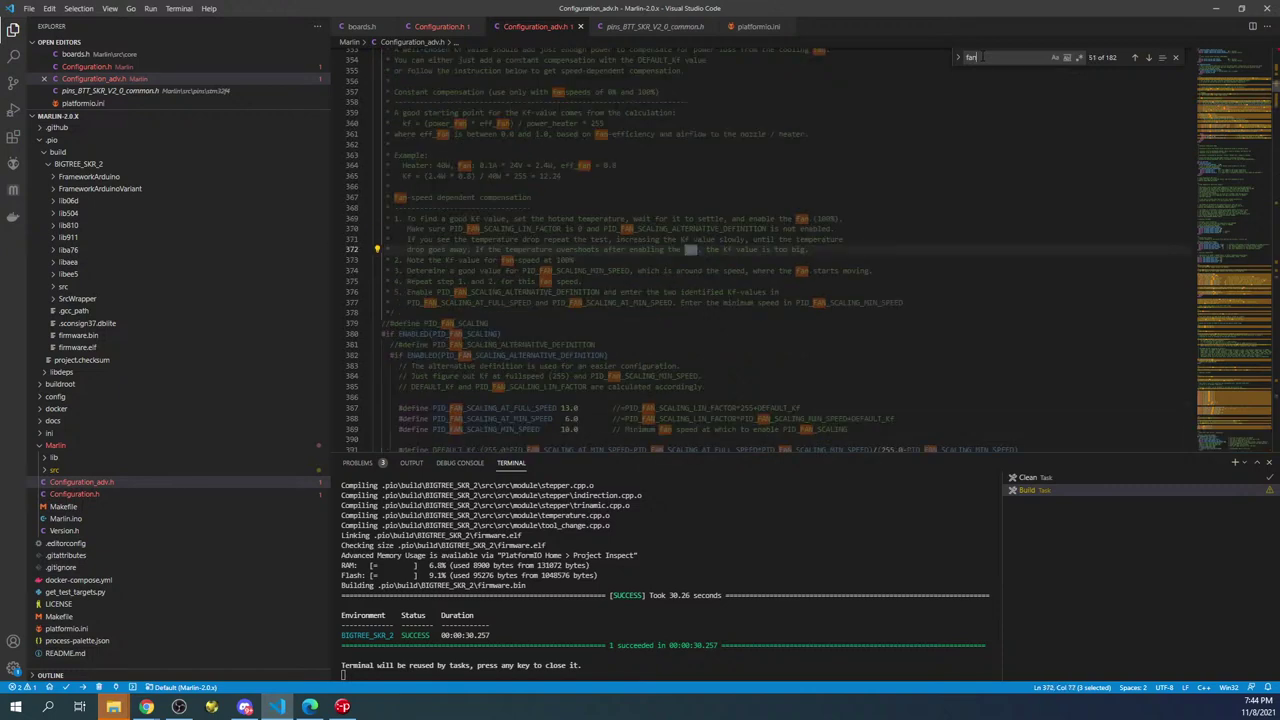
key("Return")
key("Return")
key("Return")
key("Return")
key("Return")
key("Return")
key("Return")
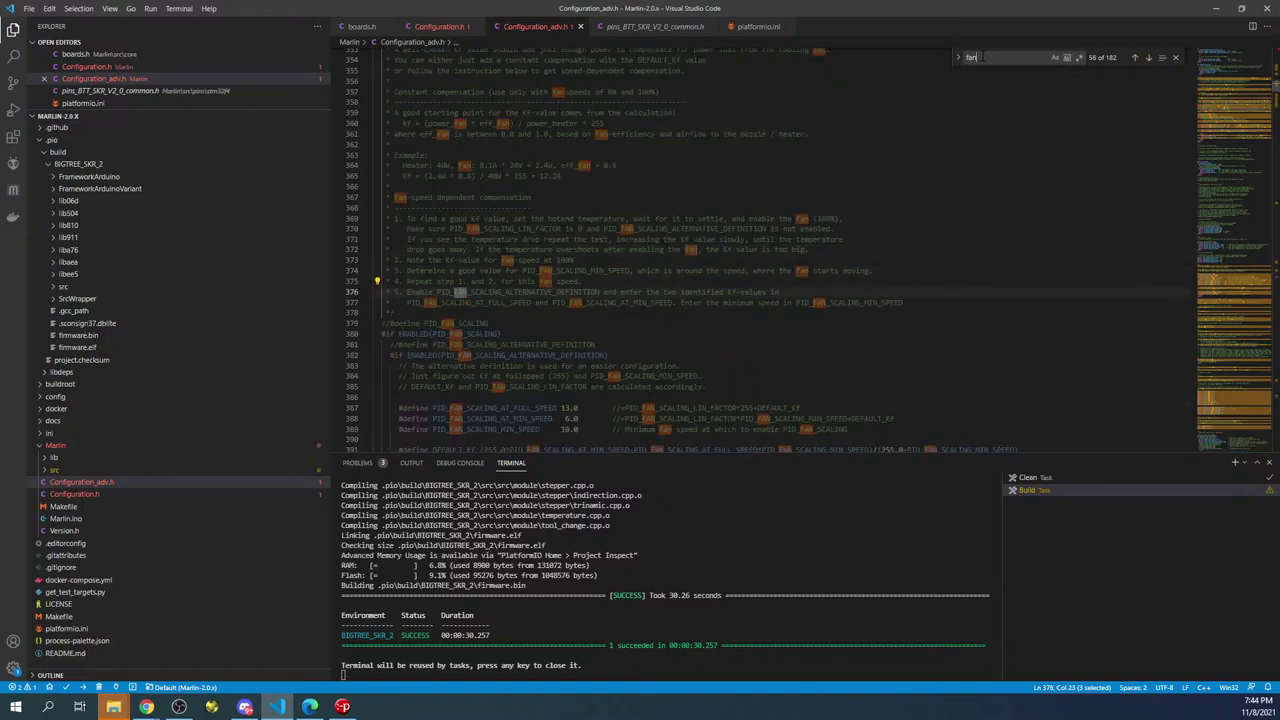
Step: Go through the "fan" matches in the PID_FAN_SCALING definitions and on to the Controller Fan section
key("Return")
key("Return")
key("Return")
key("Return")
key("Return")
key("Return")
key("Return")
key("Return")
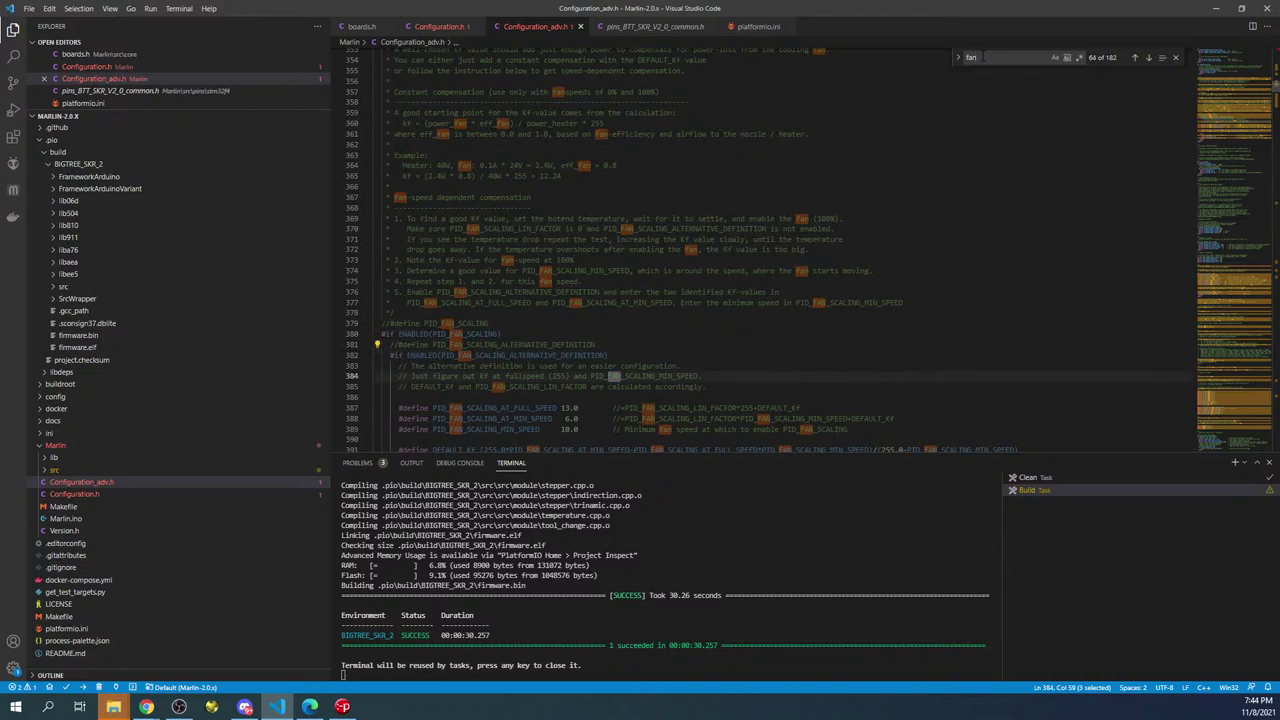
key("Return")
key("Return")
key("Return")
key("Return")
key("Return")
key("Return")
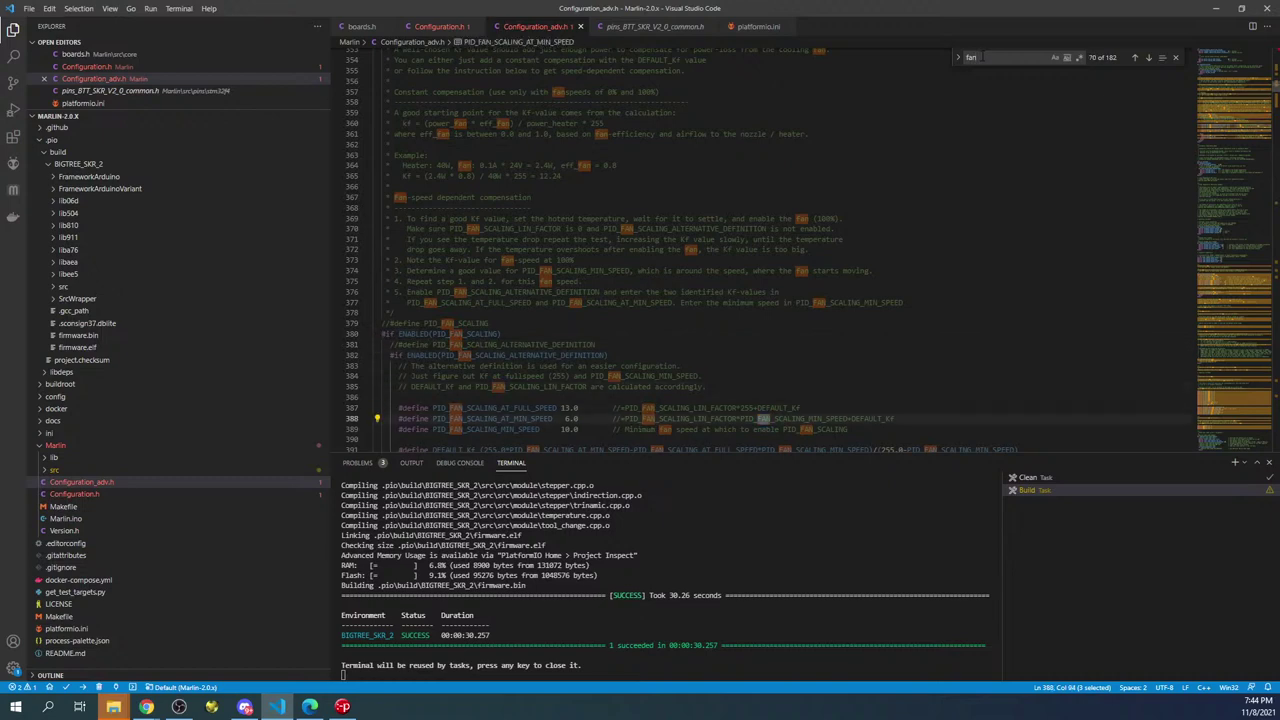
key("Return")
key("Return")
key("Return")
key("Return")
key("Return")
key("Return")
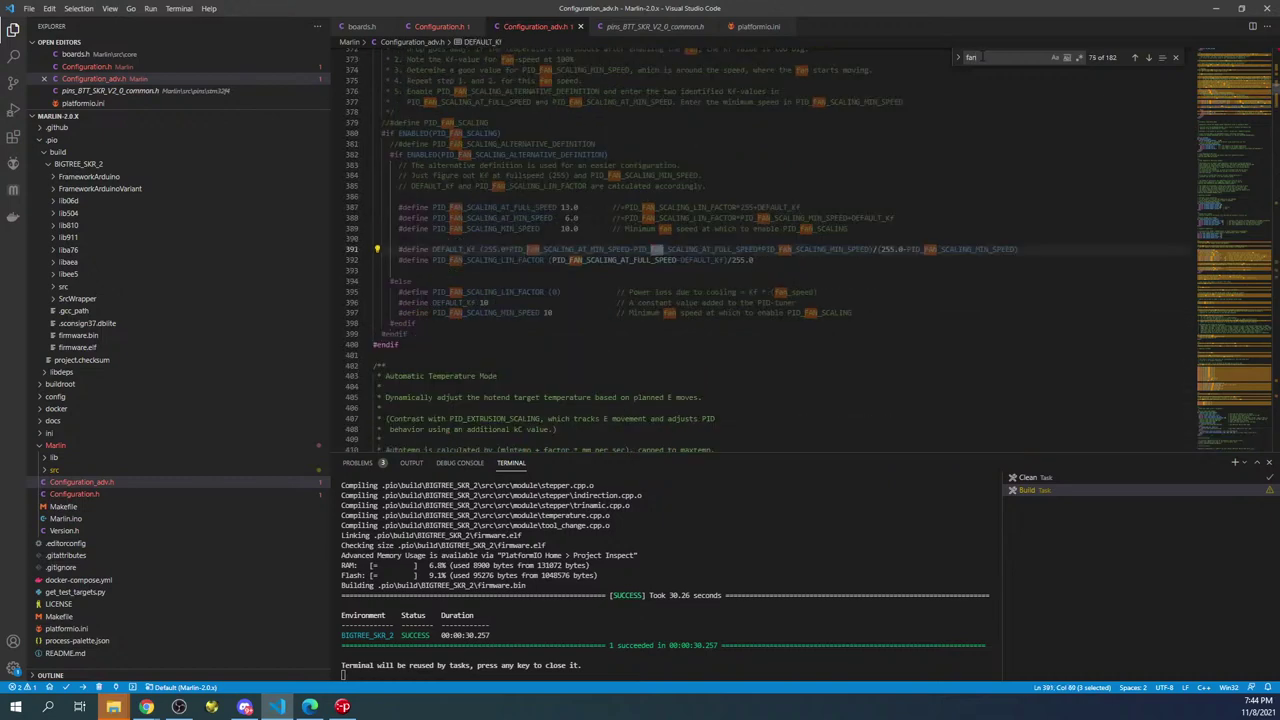
key("Return")
key("Return")
key("Return")
key("Return")
key("Return")
key("Return")
key("Return")
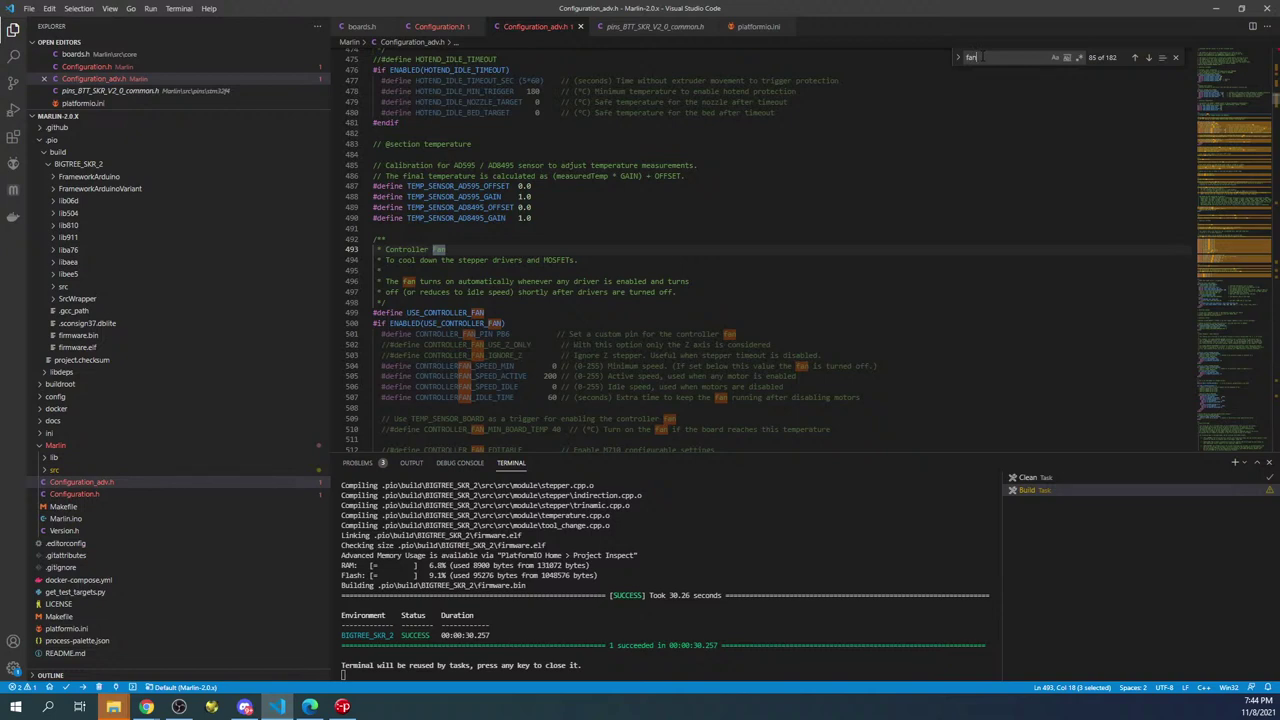
Step: Examine the "fan" matches in the Controller Fan section, from USE_CONTROLLER_FAN through CONTROLLER_FAN_EDITABLE and CONTROLLER_FAN_MENU
key("Return")
key("Return")
key("Return")
key("Return")
key("Return")
key("Return")
key("Return")
key("Return")
key("Return")
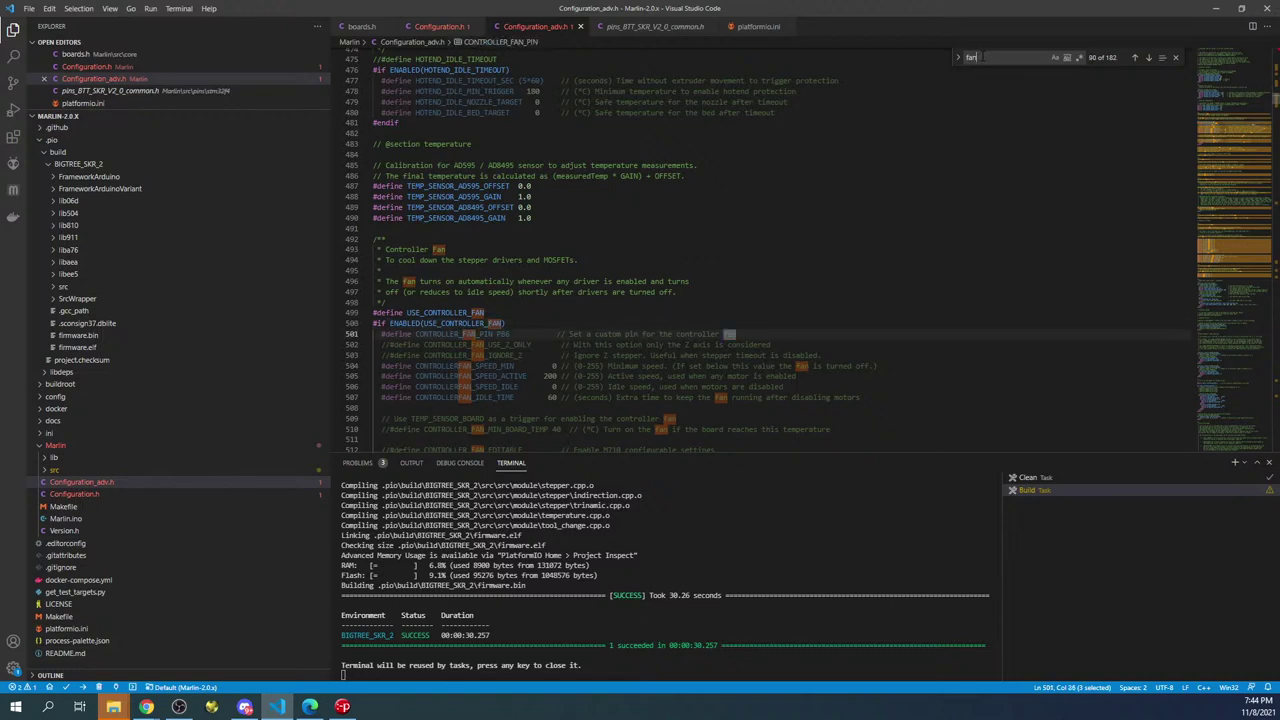
key("Return")
key("Return")
key("Return")
key("Return")
key("Return")
key("Return")
key("Return")
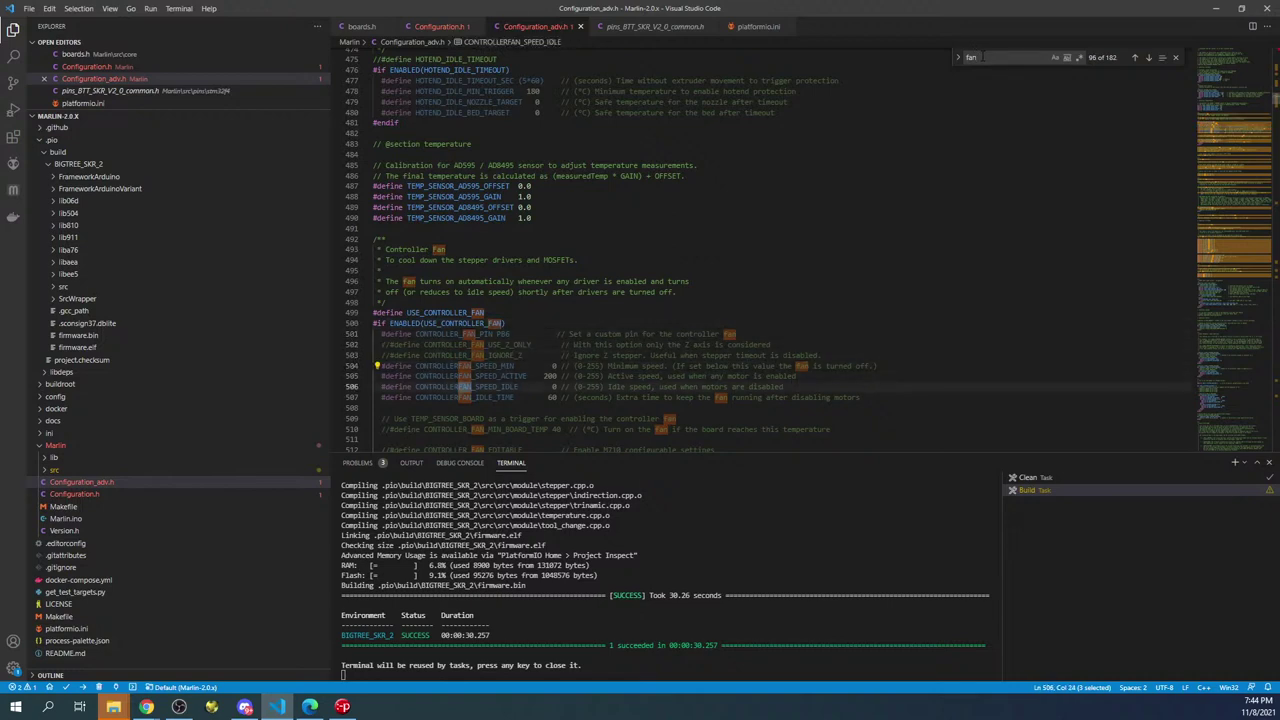
key("Return")
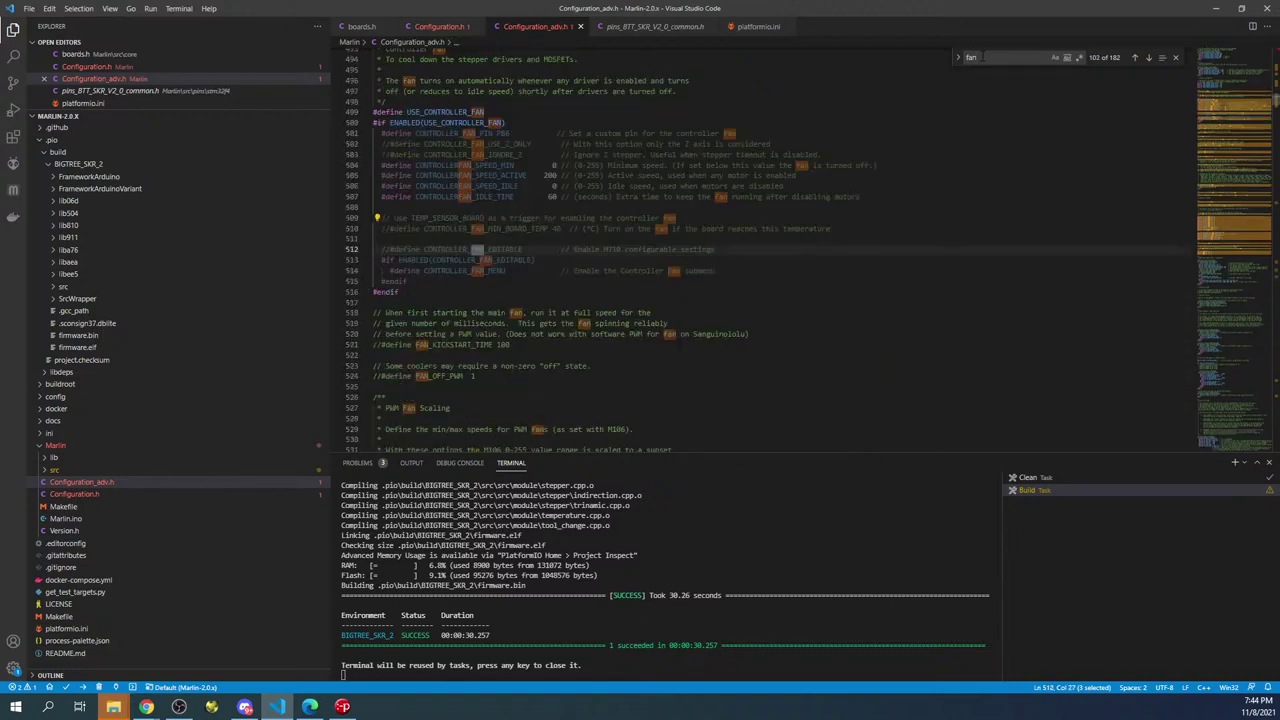
key("Return")
key("Return")
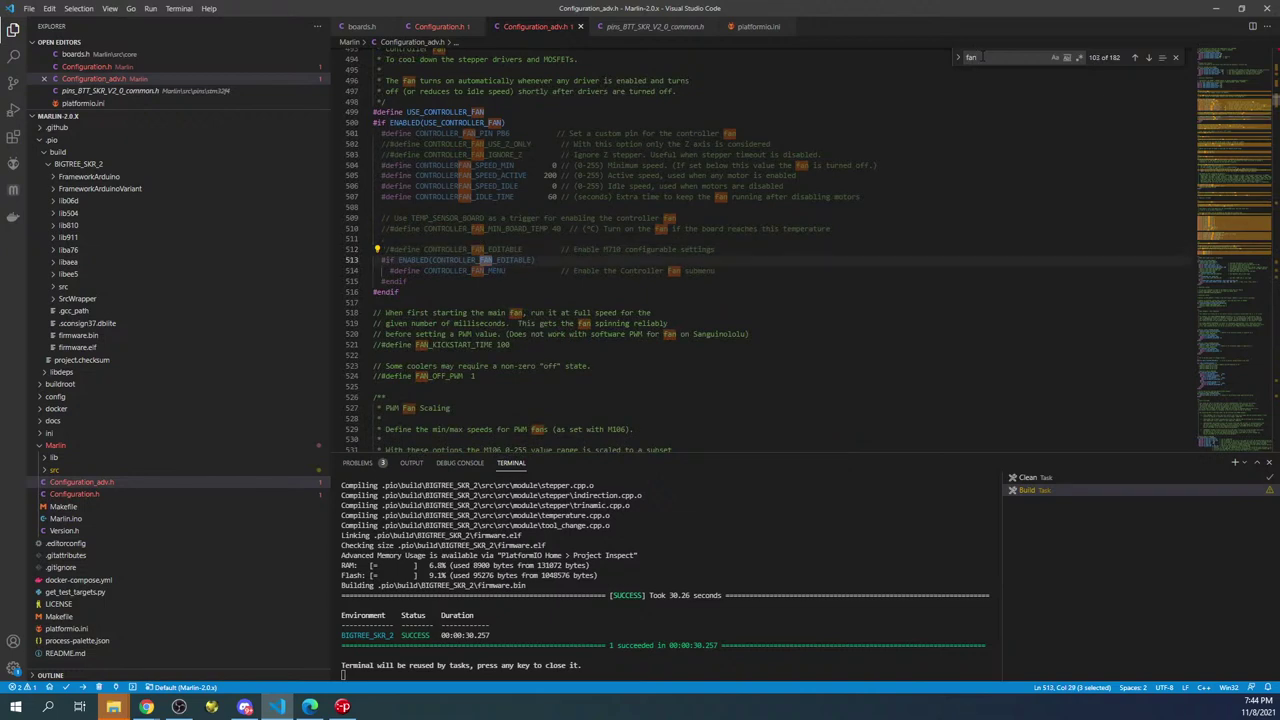
key("Return")
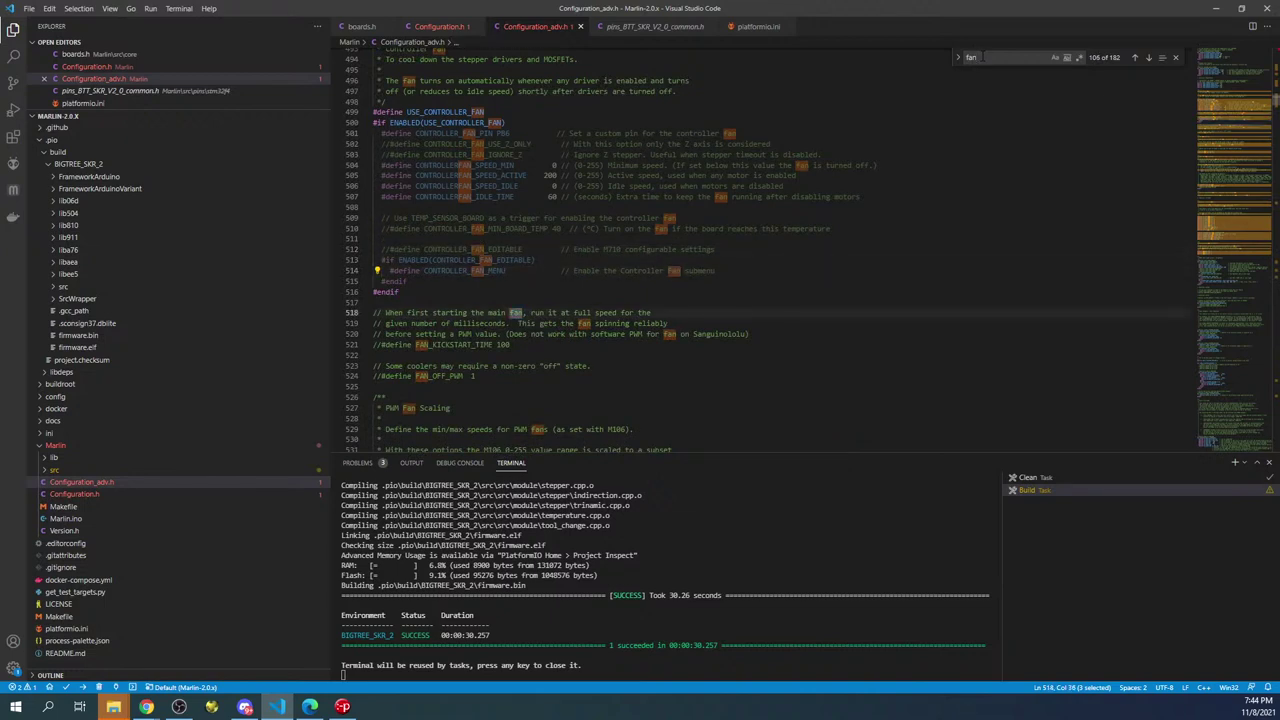
Step: Continue through the "fan" matches from the main fan kickstart and PWM Fan Scaling options to the redundant part-cooling fan
key("Return")
key("Return")
key("Return")
key("Return")
key("Return")
key("Return")
key("Return")
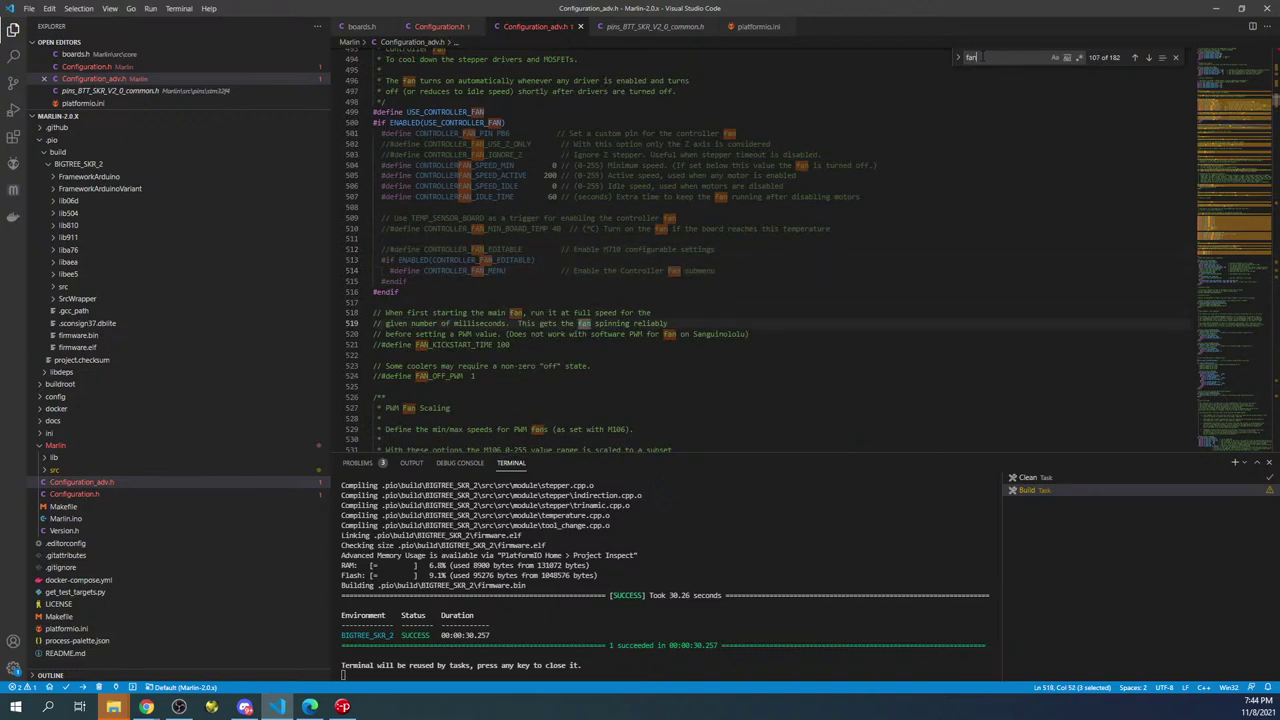
key("Return")
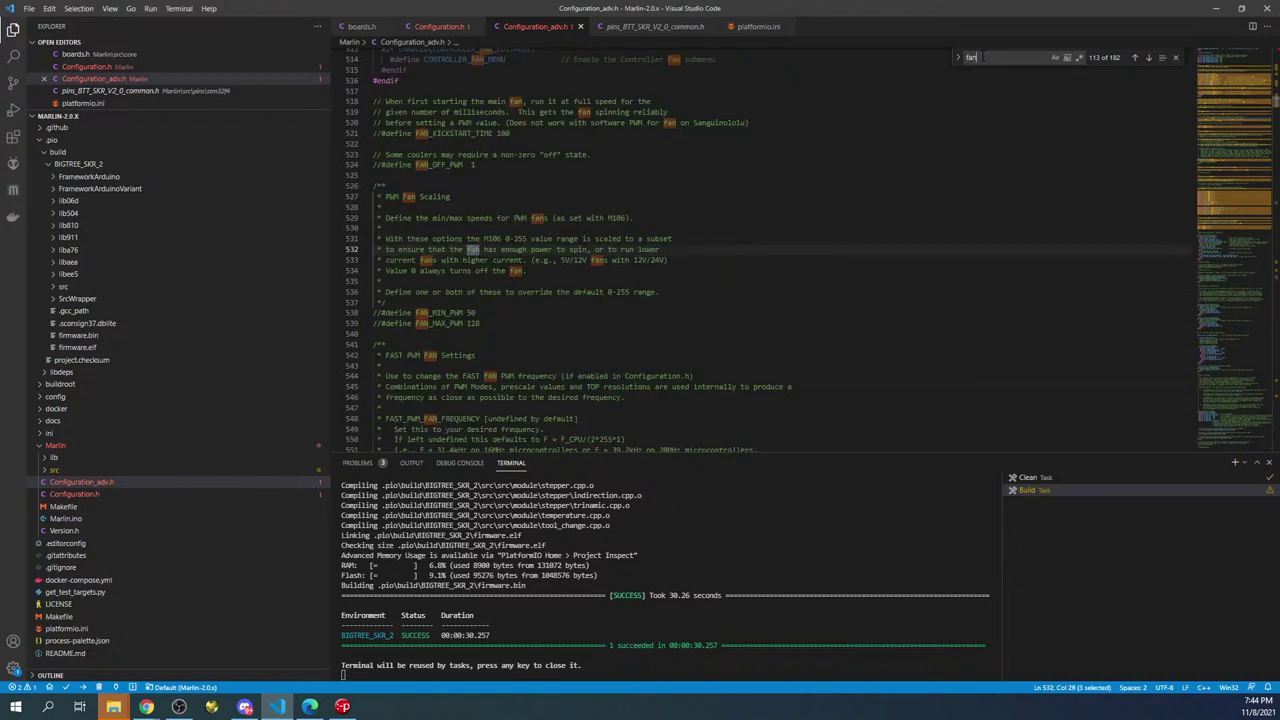
key("Return")
key("Return")
key("Return")
key("Return")
key("Return")
key("Return")
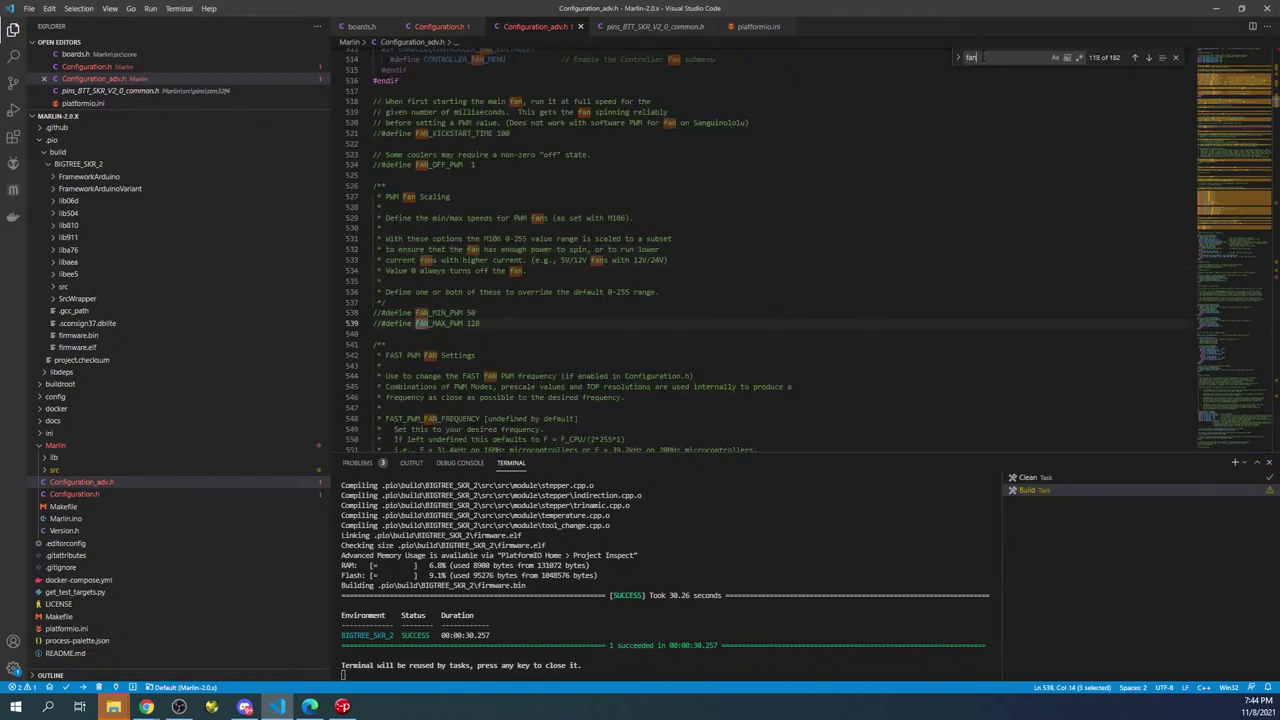
key("Return")
key("Return")
key("Return")
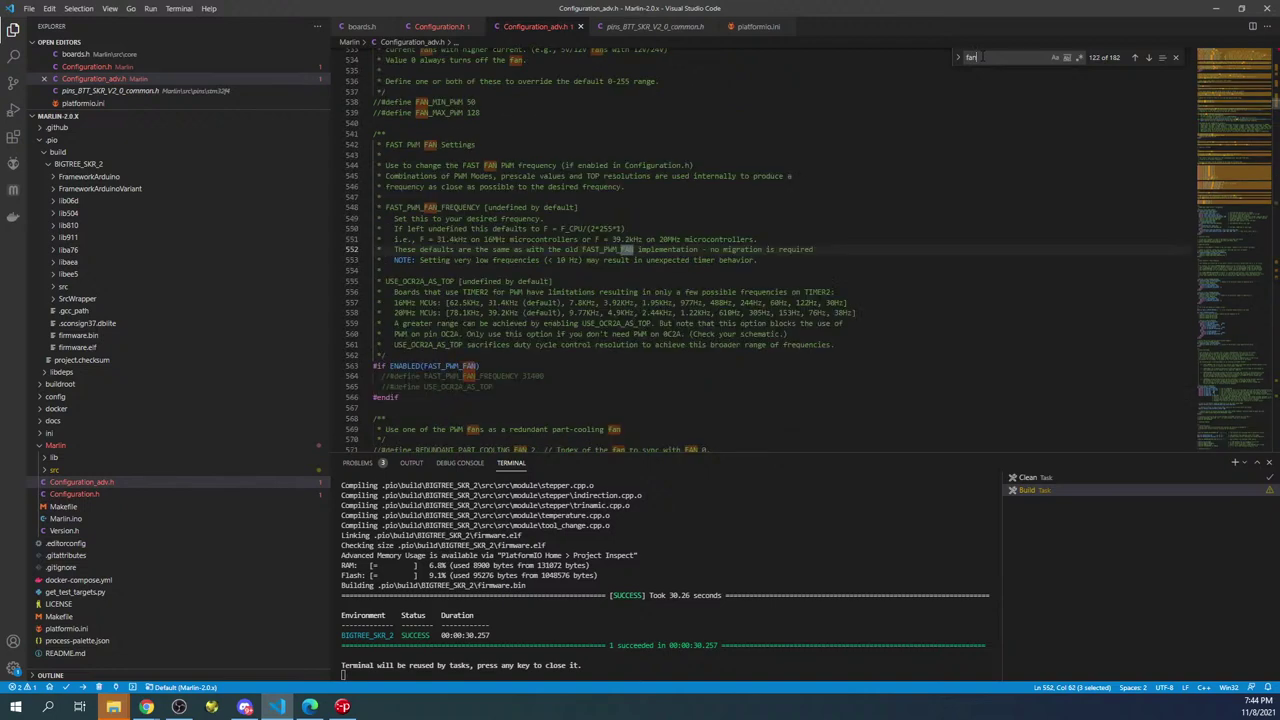
key("Return")
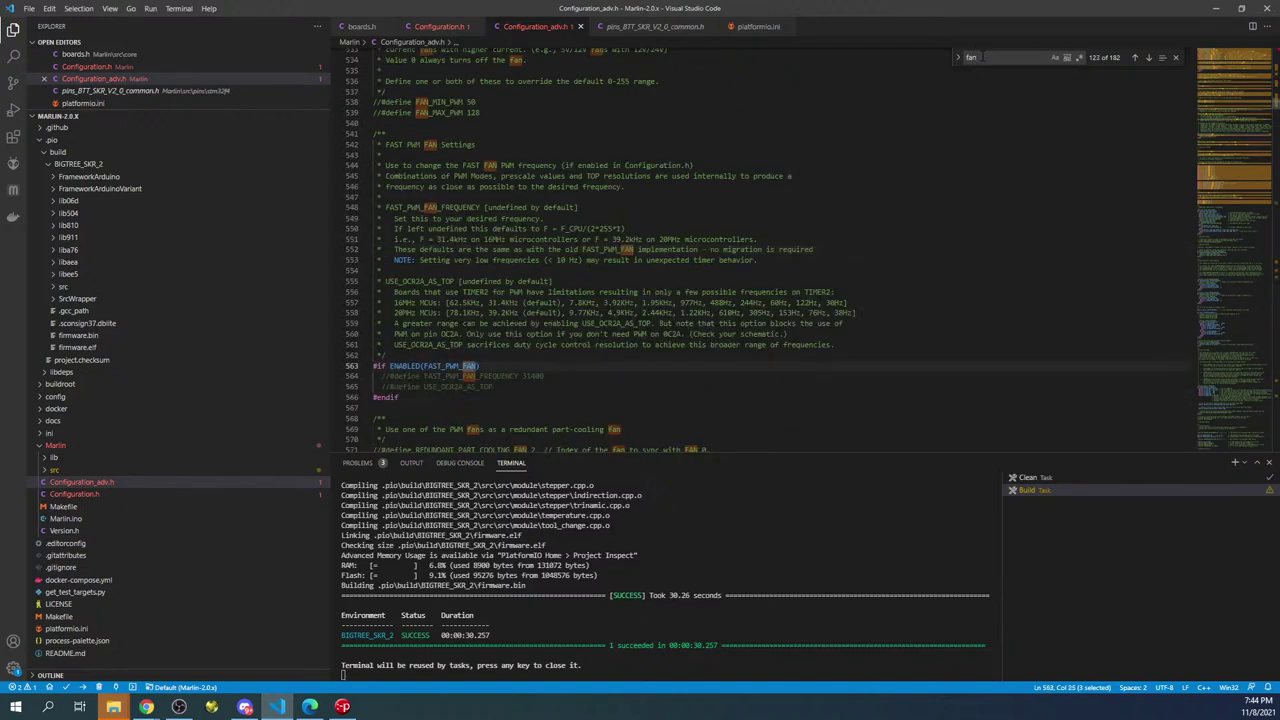
key("Return")
key("Return")
key("Return")
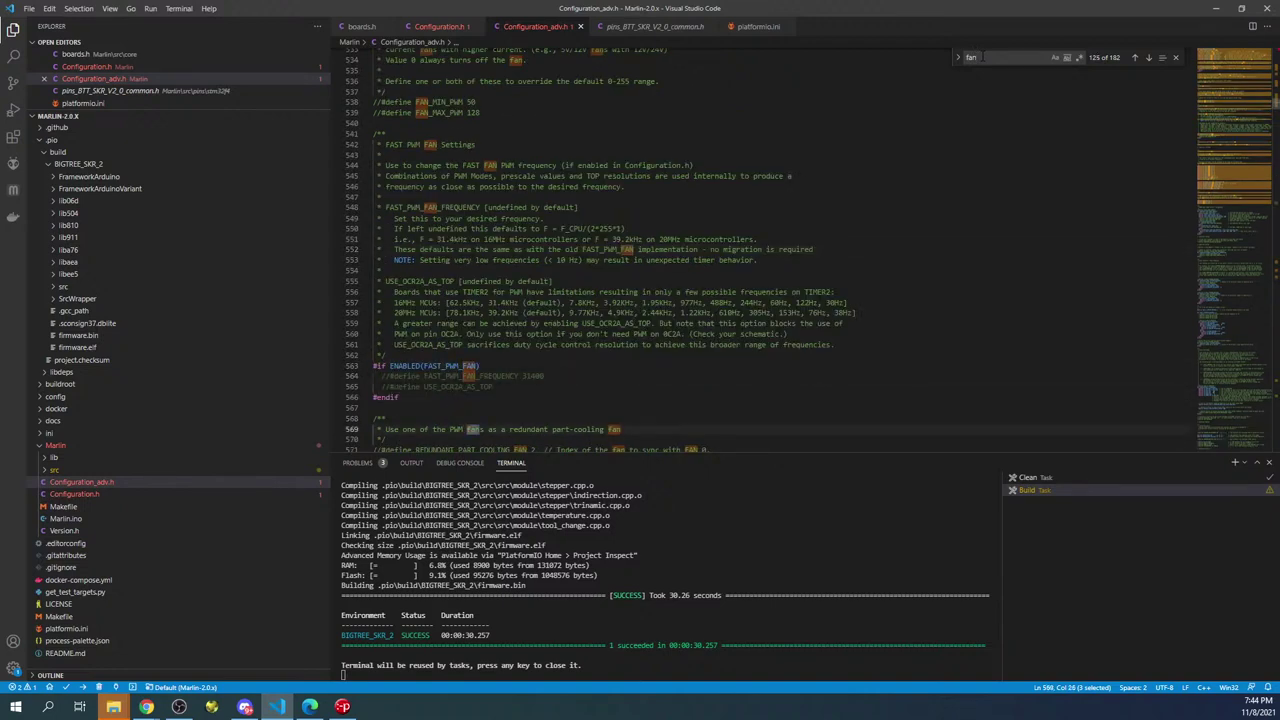
Step: Find the extruder cooling fans section and select the -1 value of E0_AUTO_FAN_PIN
scroll(760, 250, "down", 5)
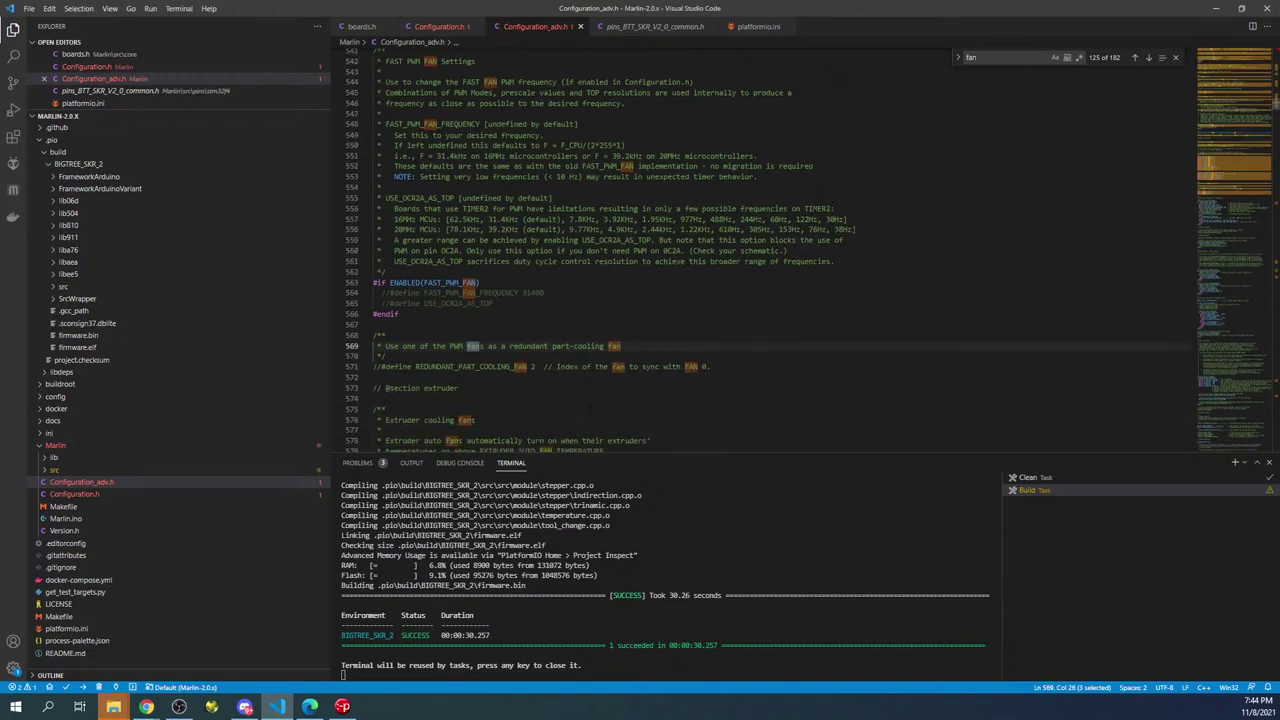
scroll(760, 250, "down", 2)
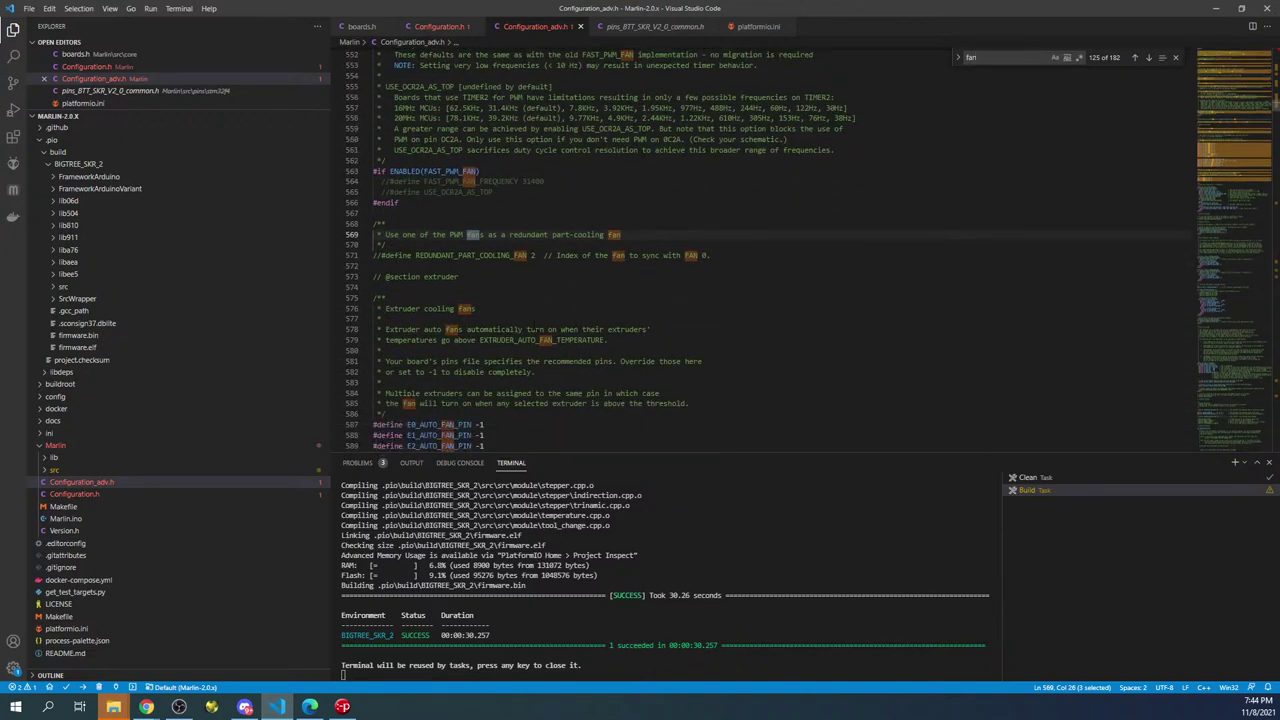
scroll(760, 250, "down", 4)
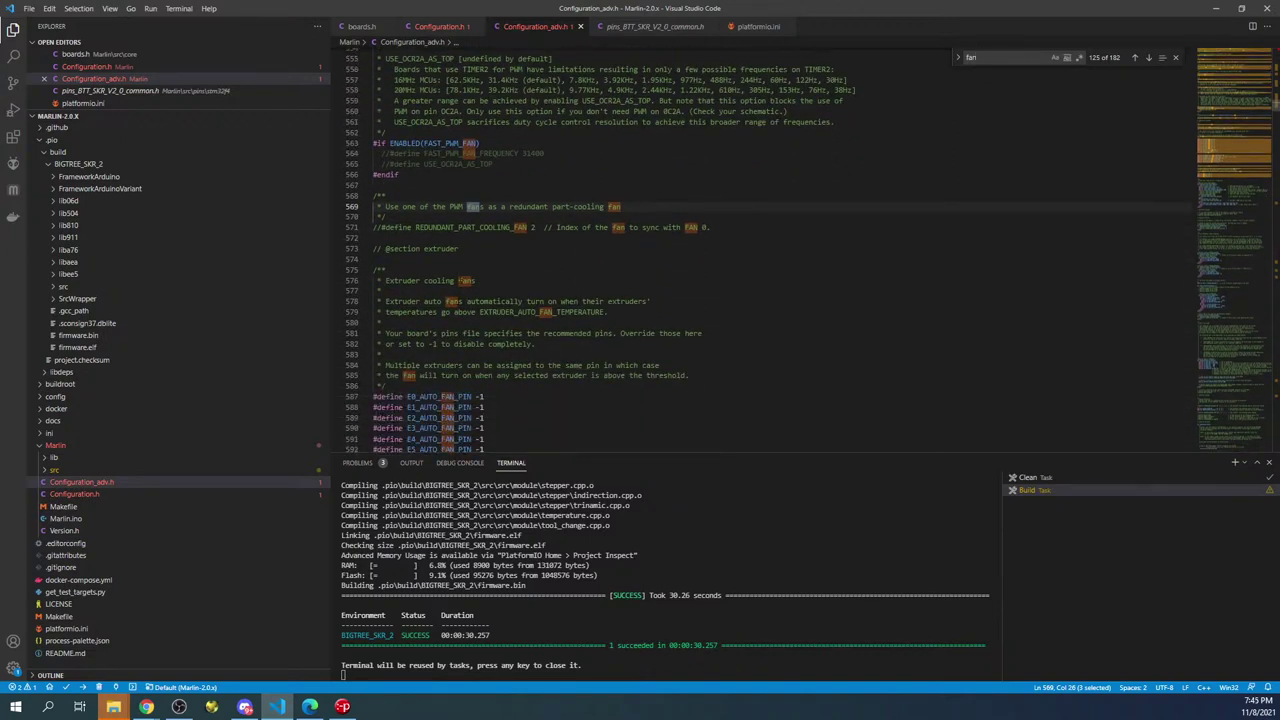
left_click_drag(475, 313, 485, 313)
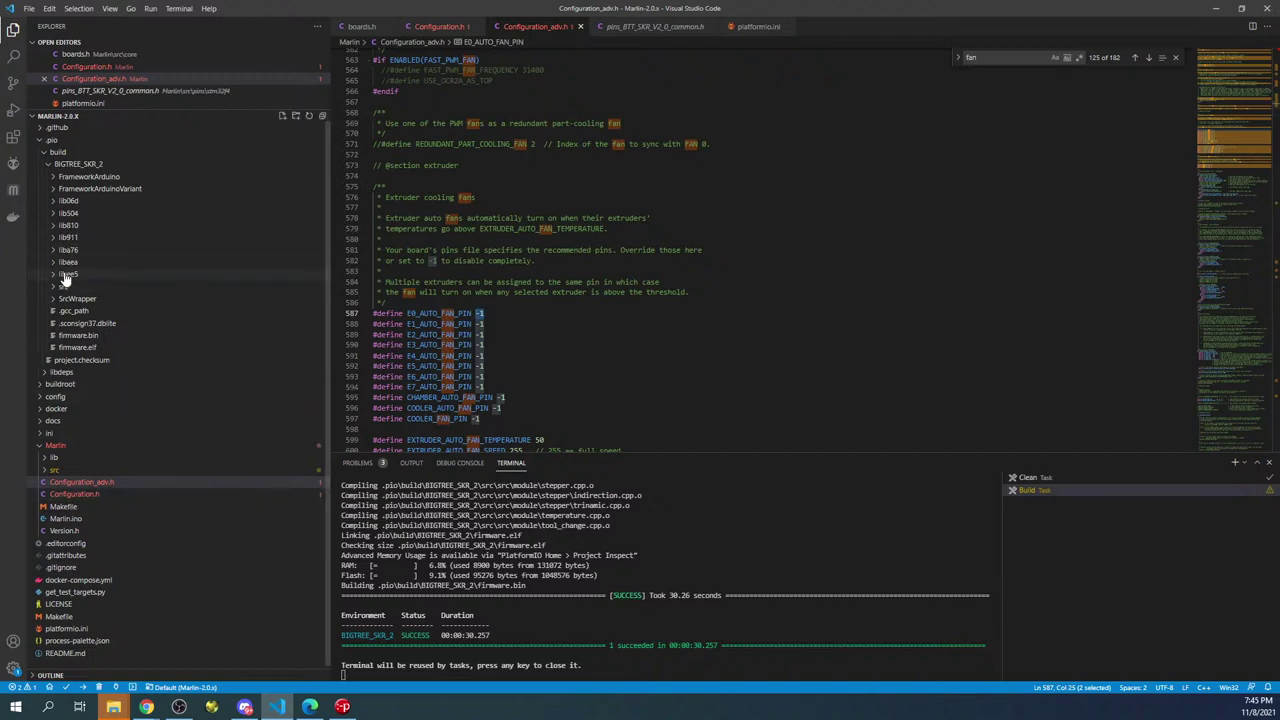
Step: Browse to Marlin/src/pins/stm32f4, check pins_BTT_SKR_V2_0_REV_B.h and open pins_BTT_SKR_V2_0_common.h
left_click(47, 164)
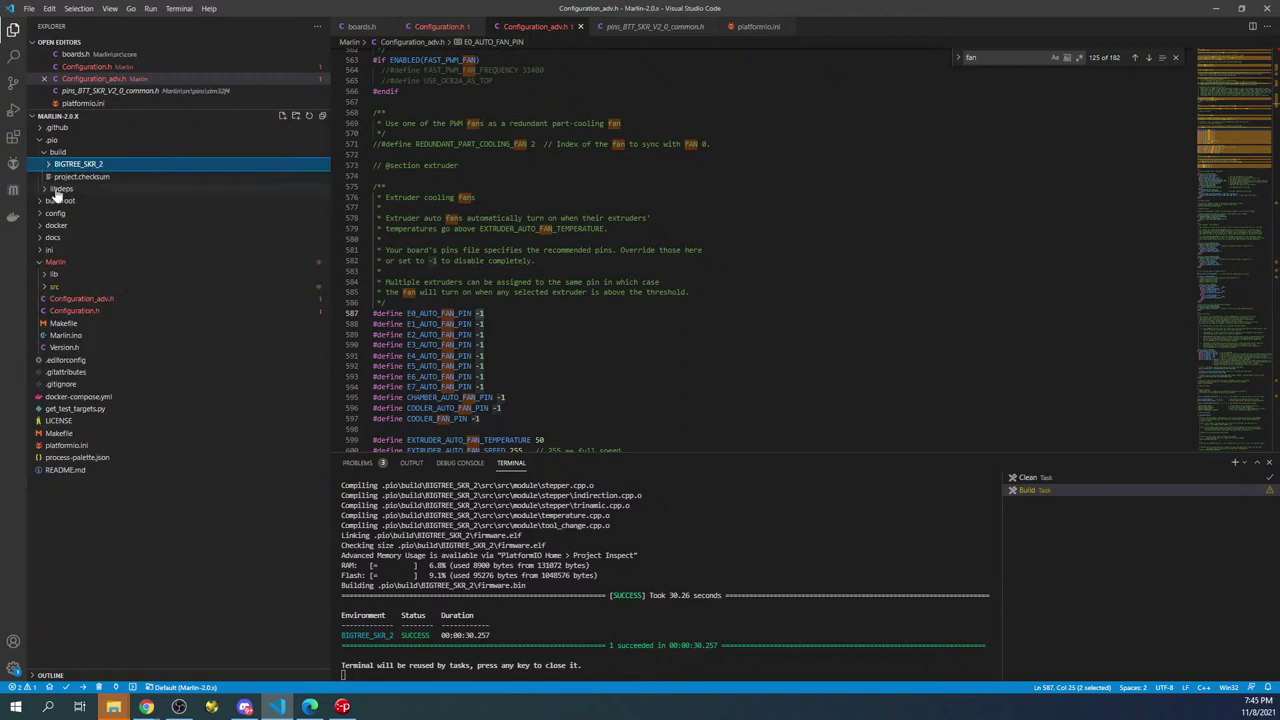
left_click(47, 288)
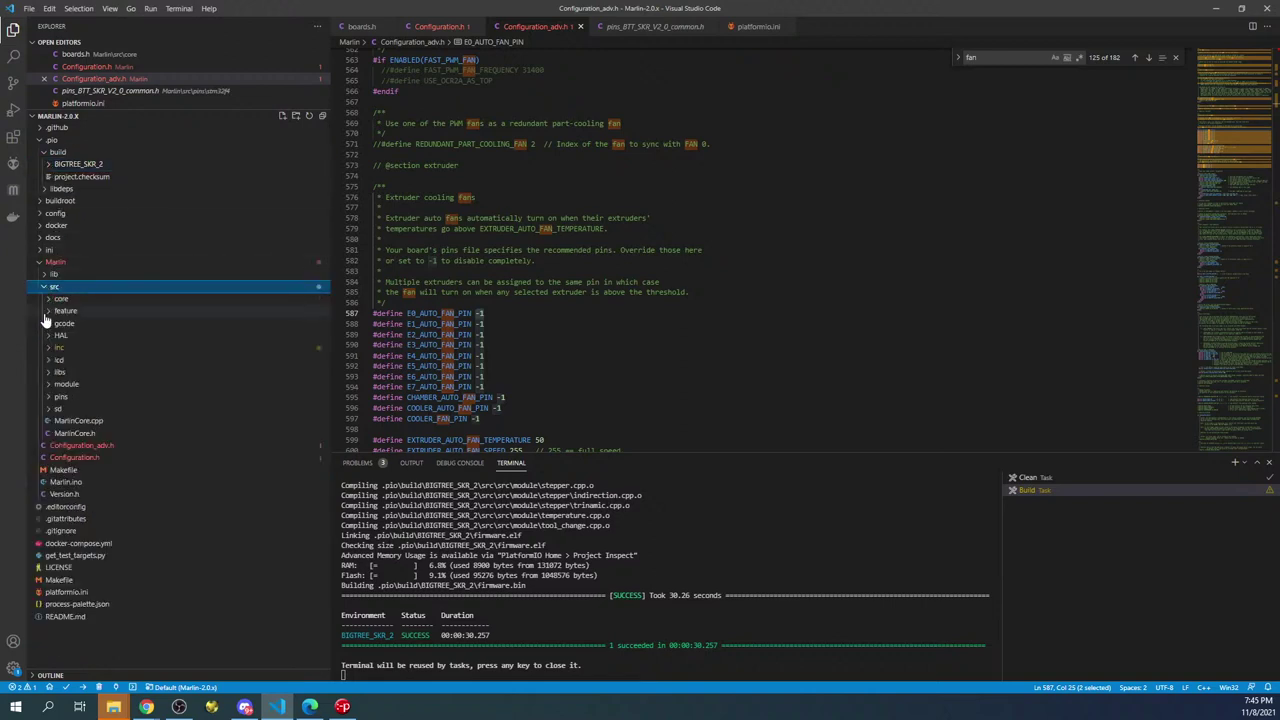
left_click(57, 398)
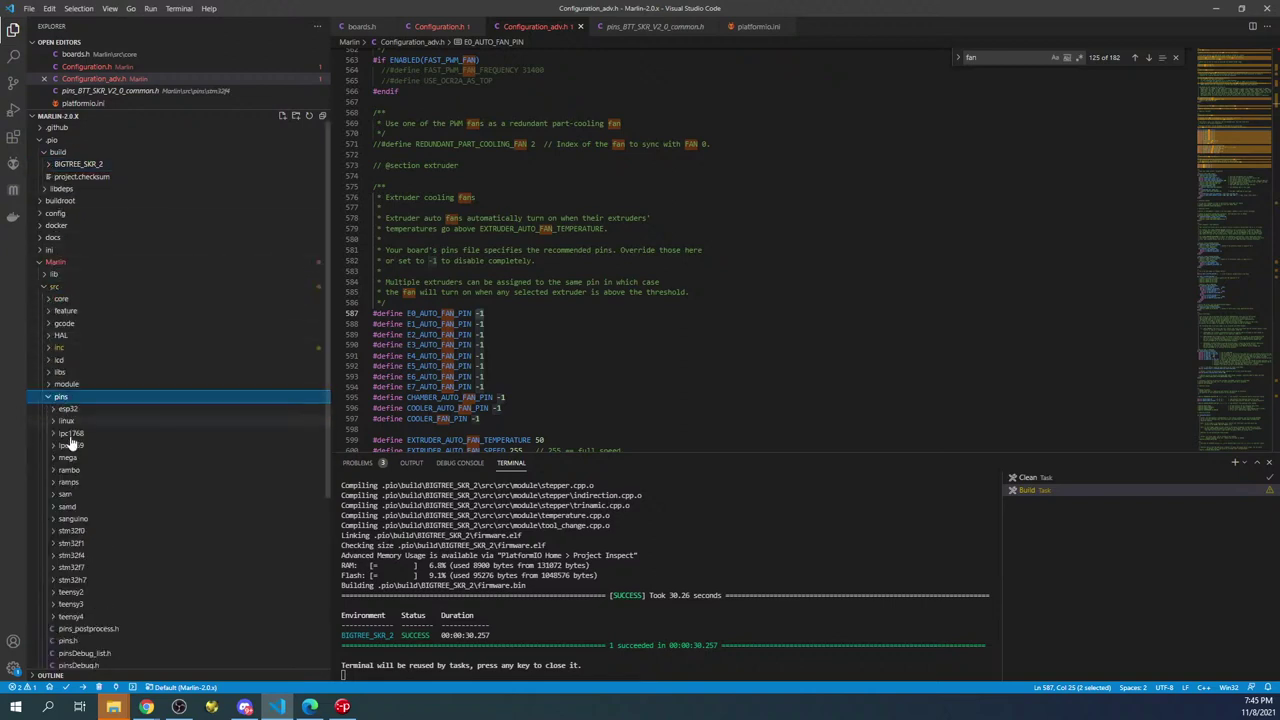
scroll(86, 538, "down", 3)
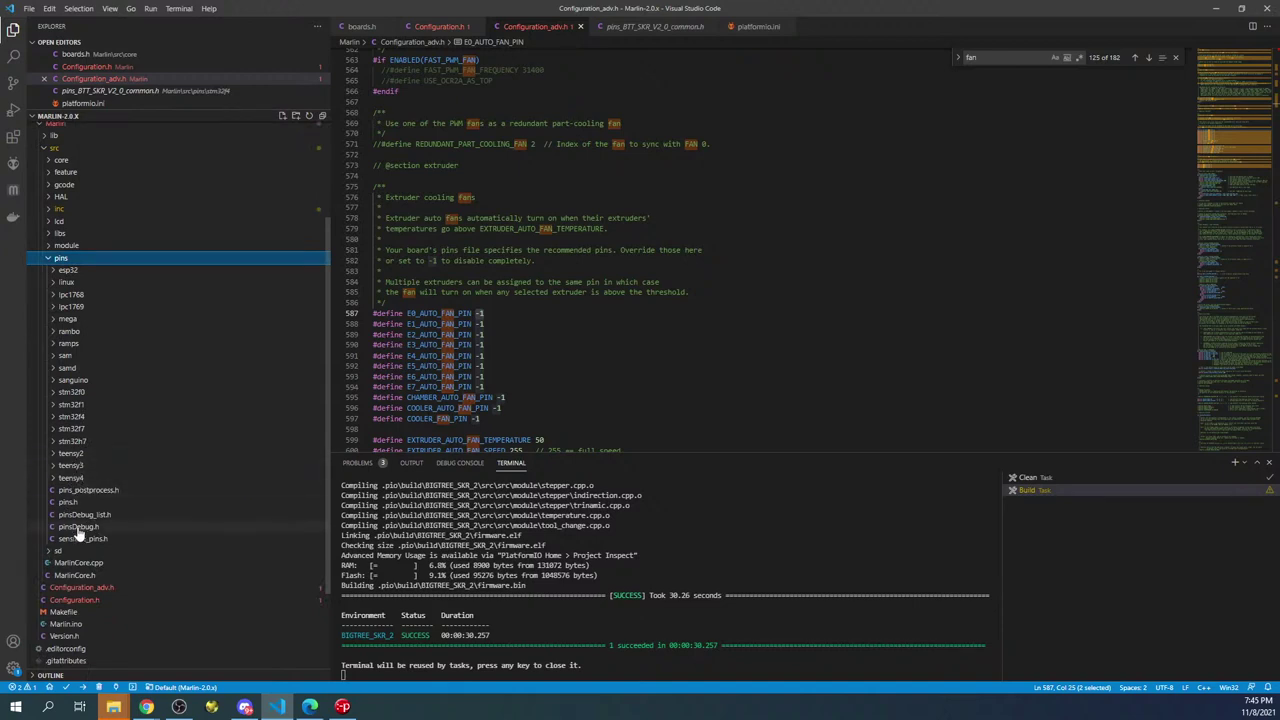
left_click(75, 420)
scroll(90, 430, "down", 5)
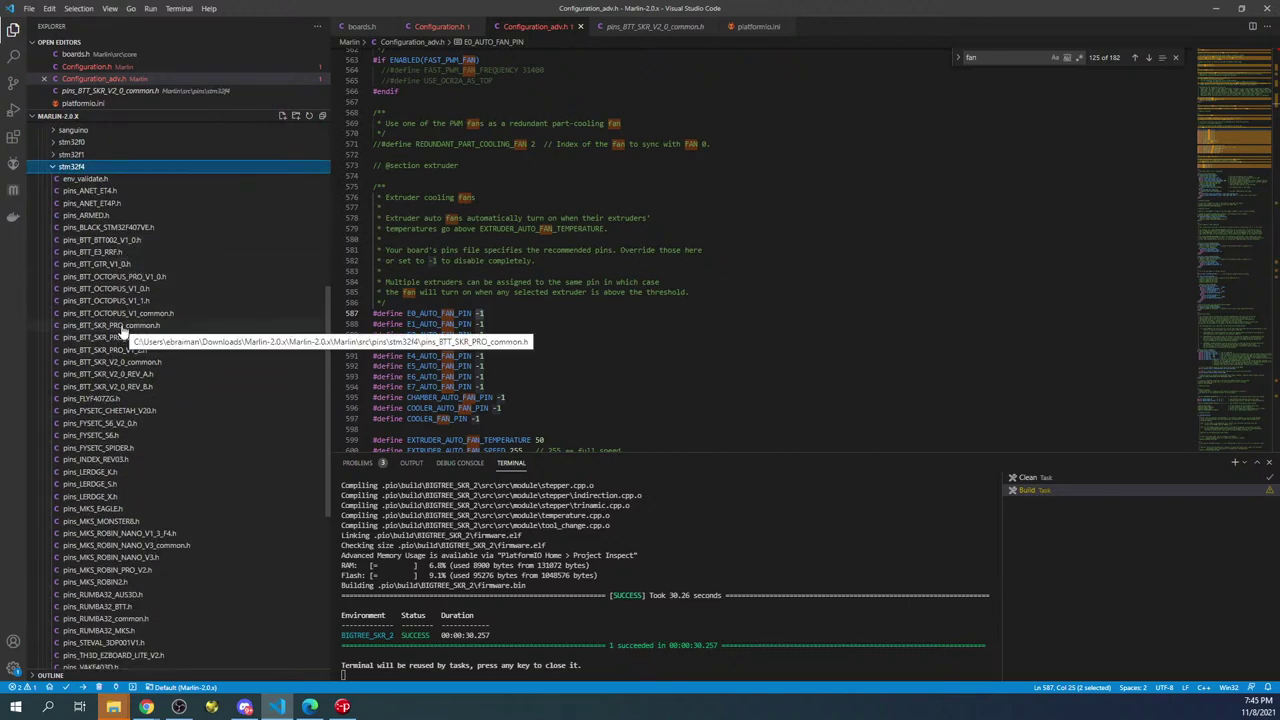
left_click(108, 386)
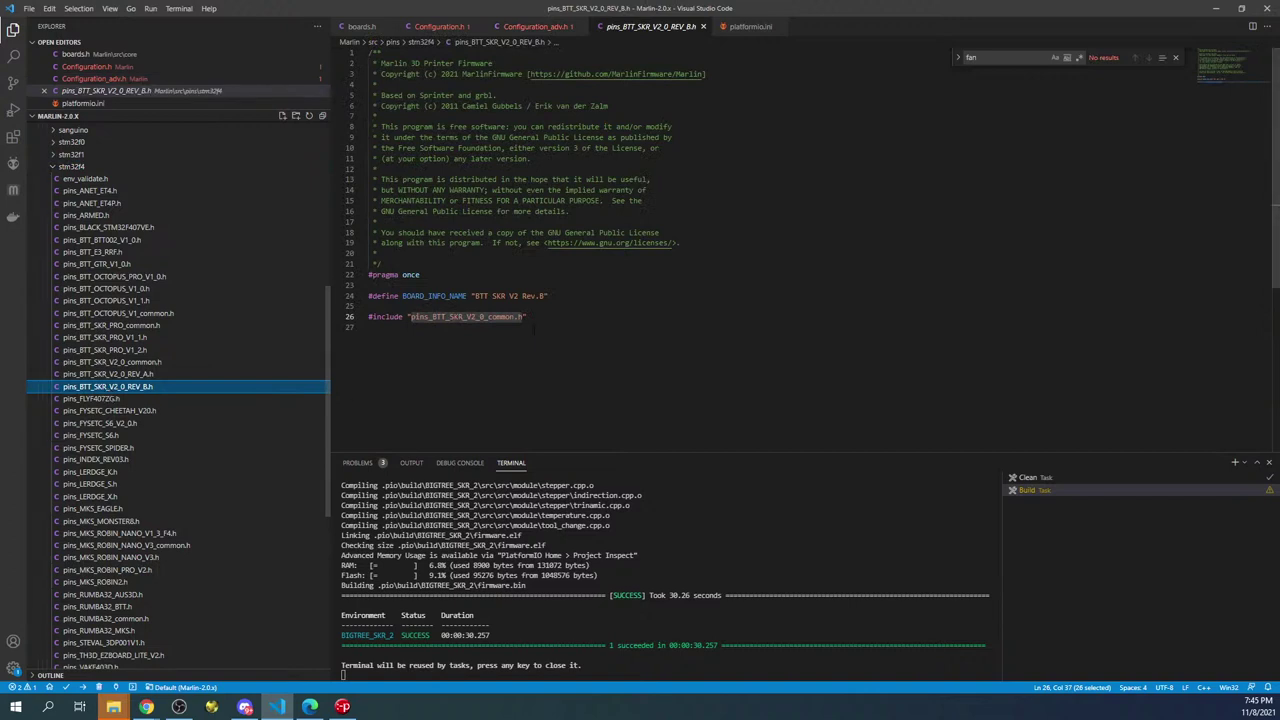
left_click(142, 363)
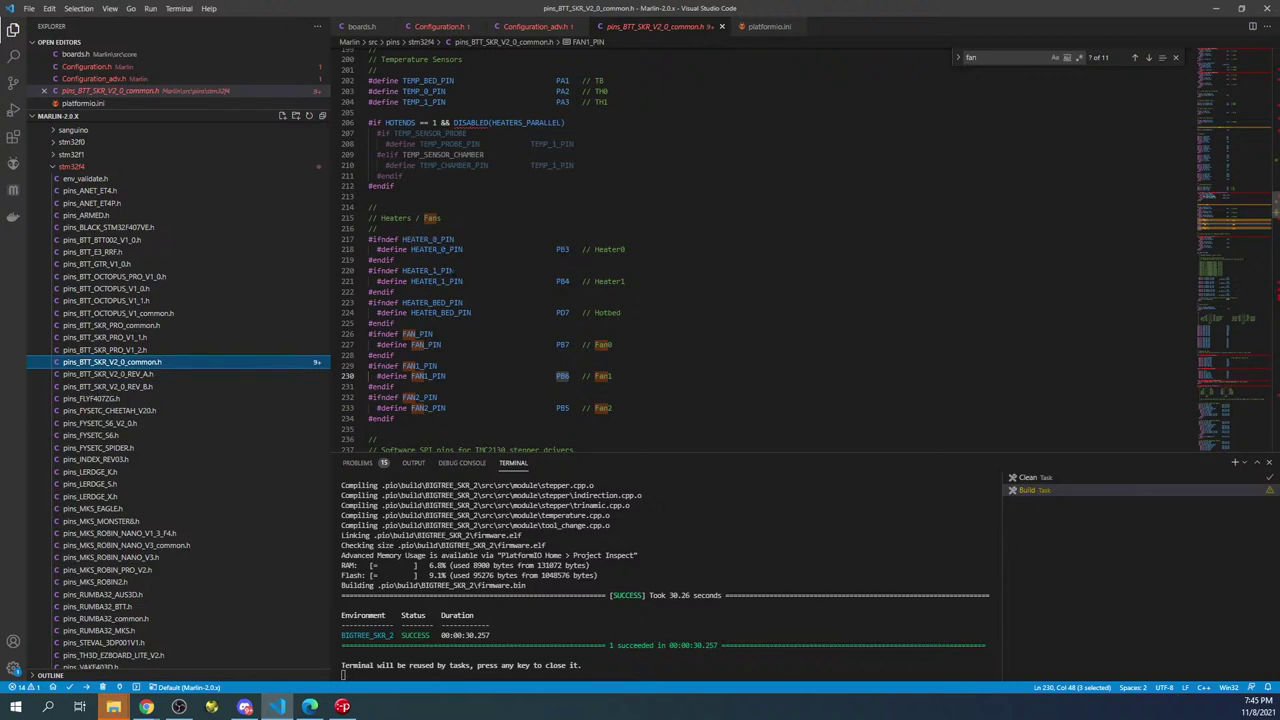
Step: Check the HEATER_1_PIN value PB4 against the SKR 2 pin diagram in the browser and return to the pins file
double_click(562, 281)
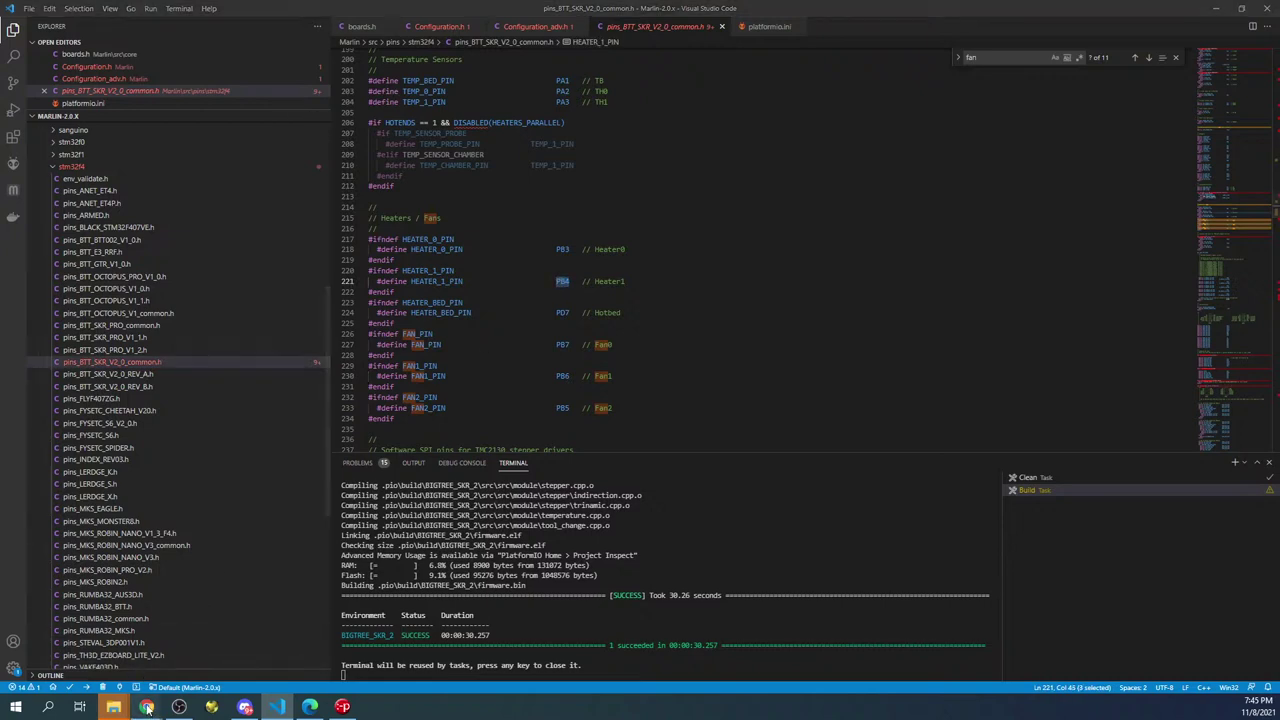
mouse_move(146, 706)
left_click(128, 668)
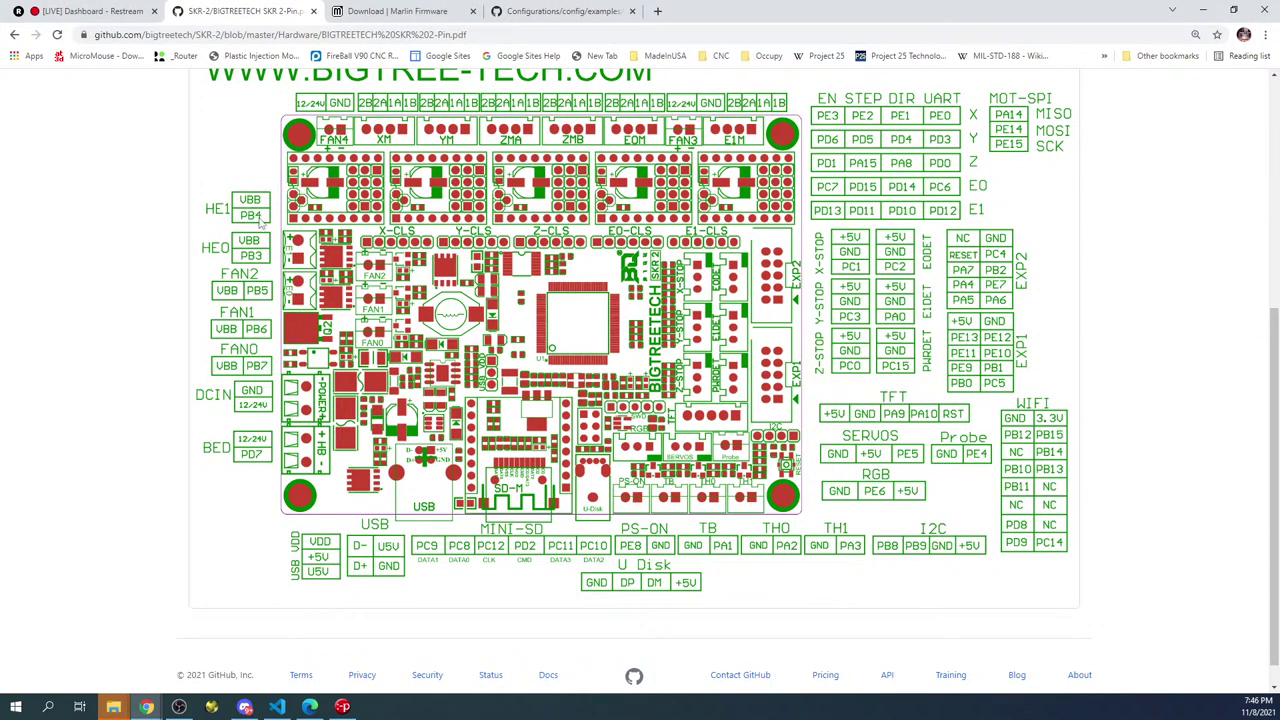
left_click(1207, 11)
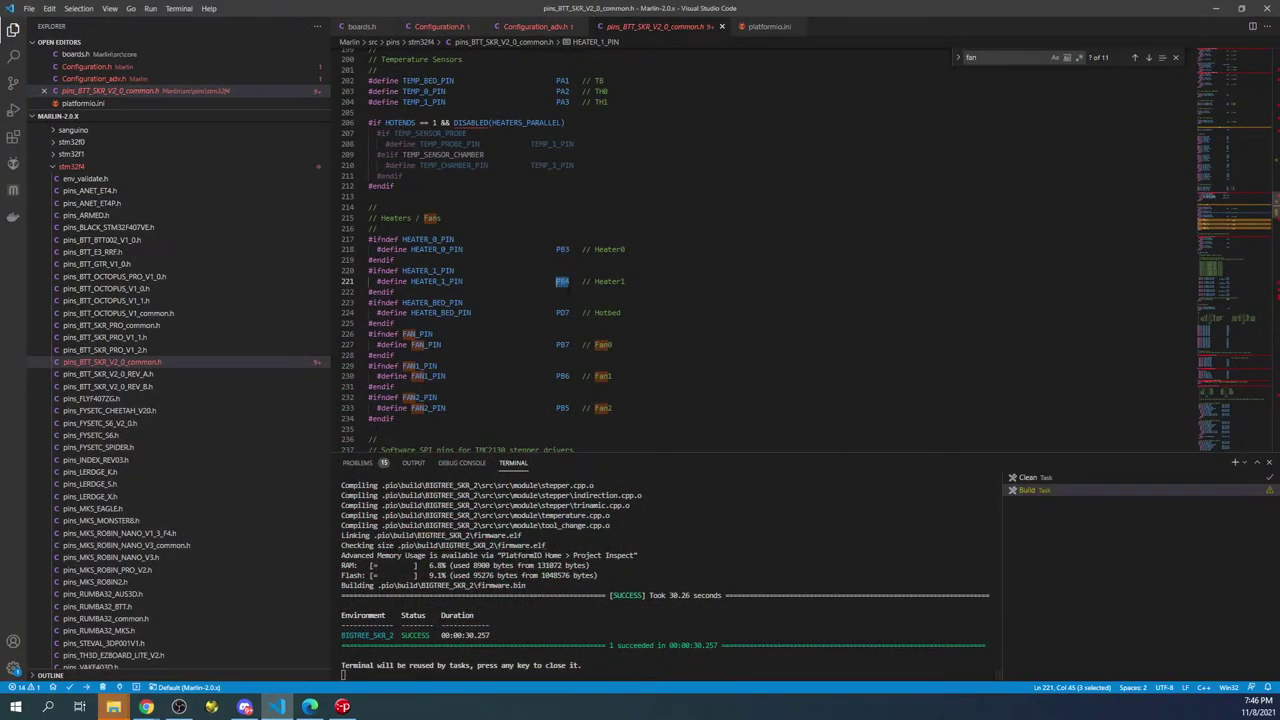
Step: Copy the PB4 pin name from the HEATER_1_PIN definition
double_click(562, 282)
right_click(564, 283)
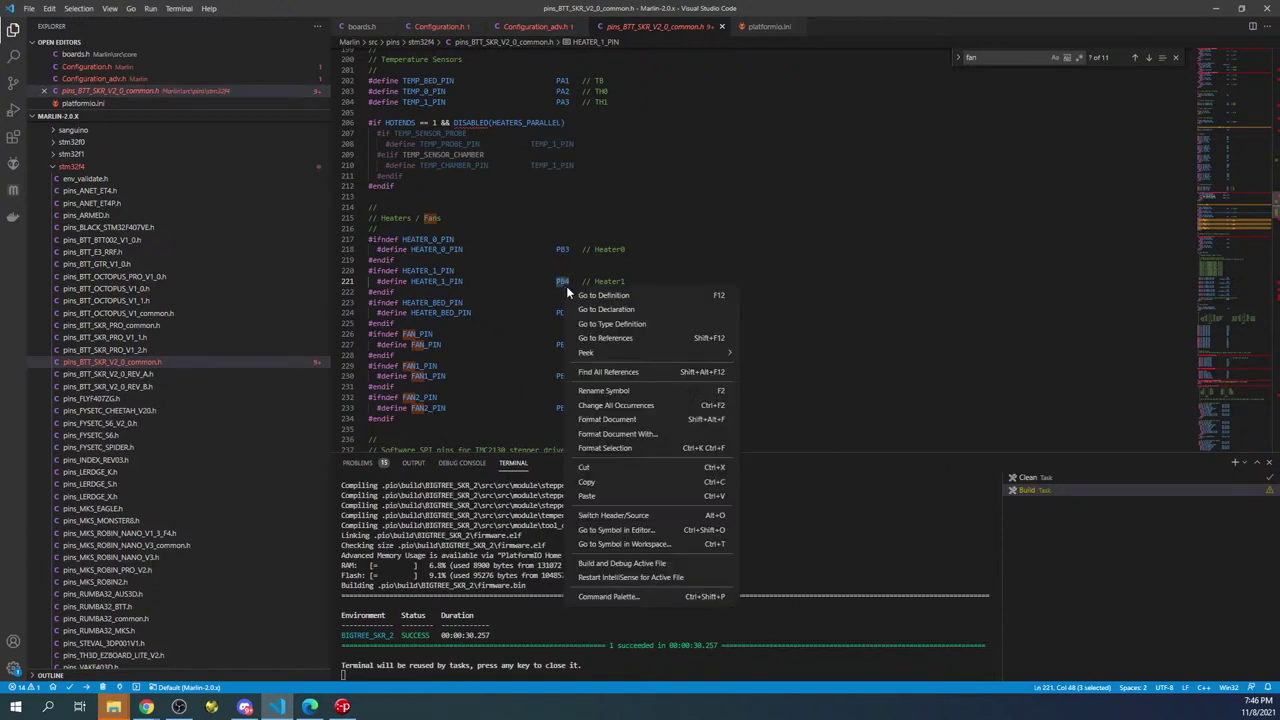
left_click(590, 482)
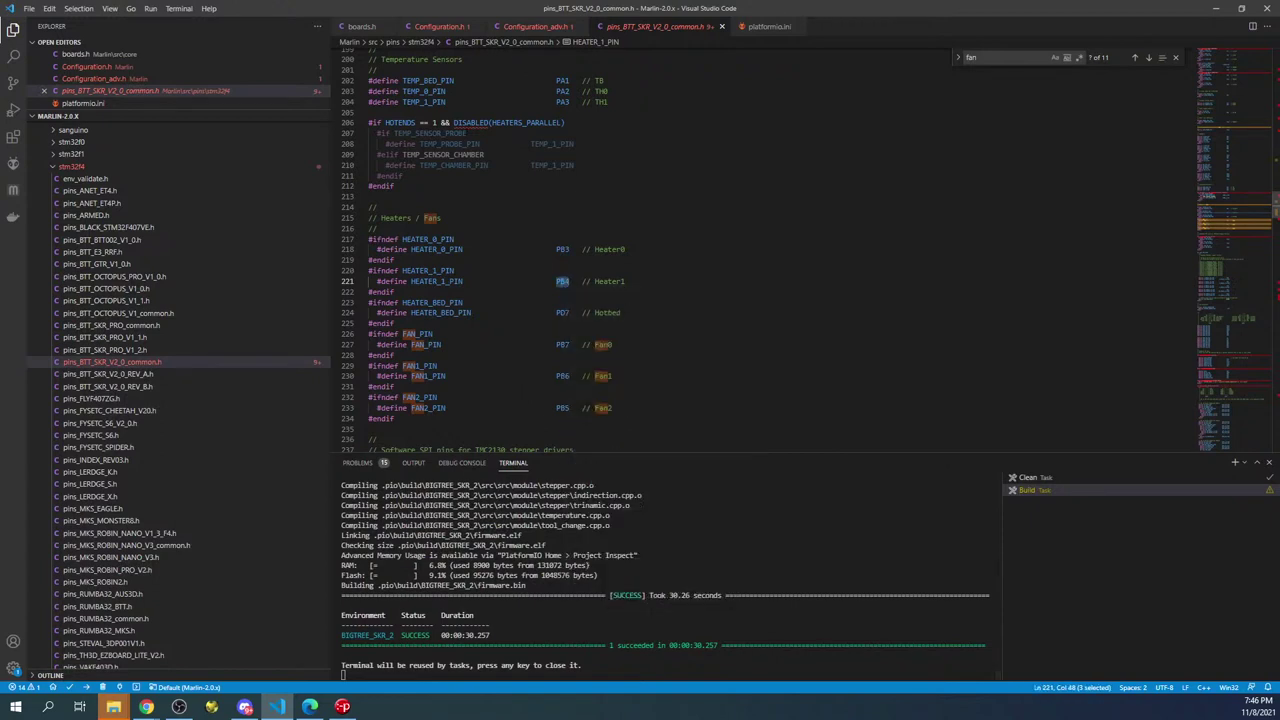
Step: Return to Configuration_adv.h and set E0_AUTO_FAN_PIN to PB4
left_click(535, 27)
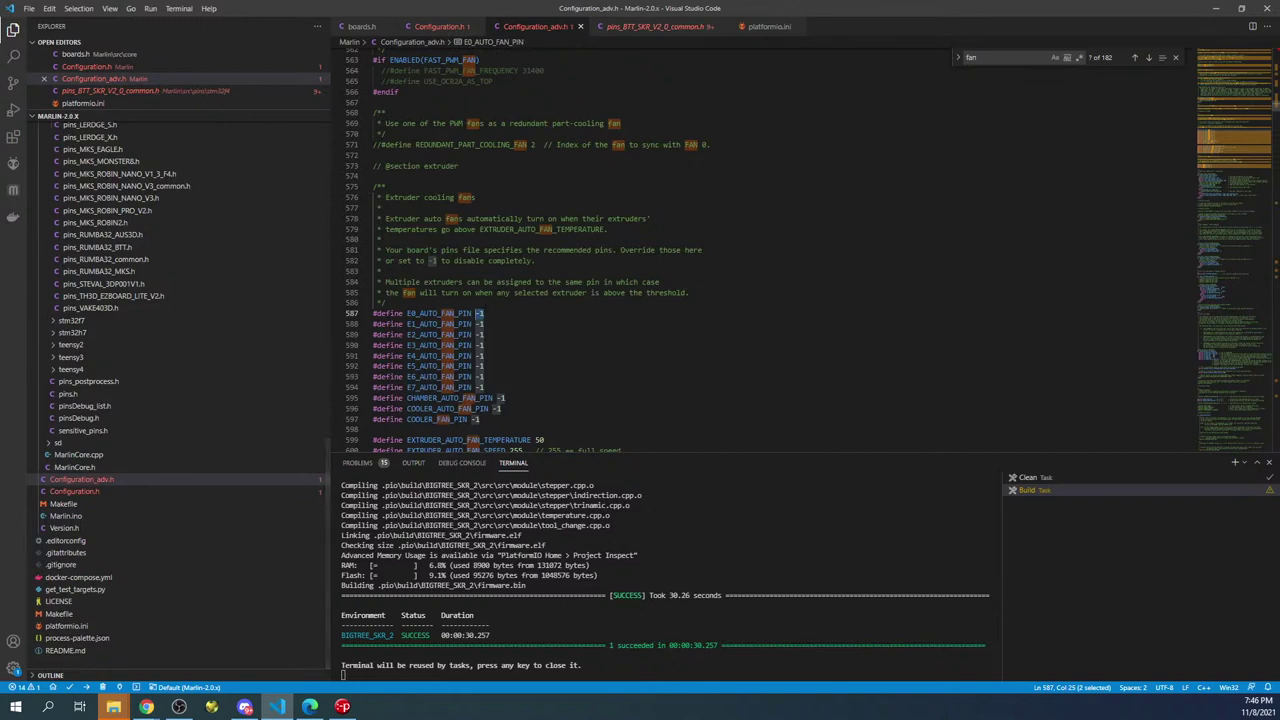
key("Right")
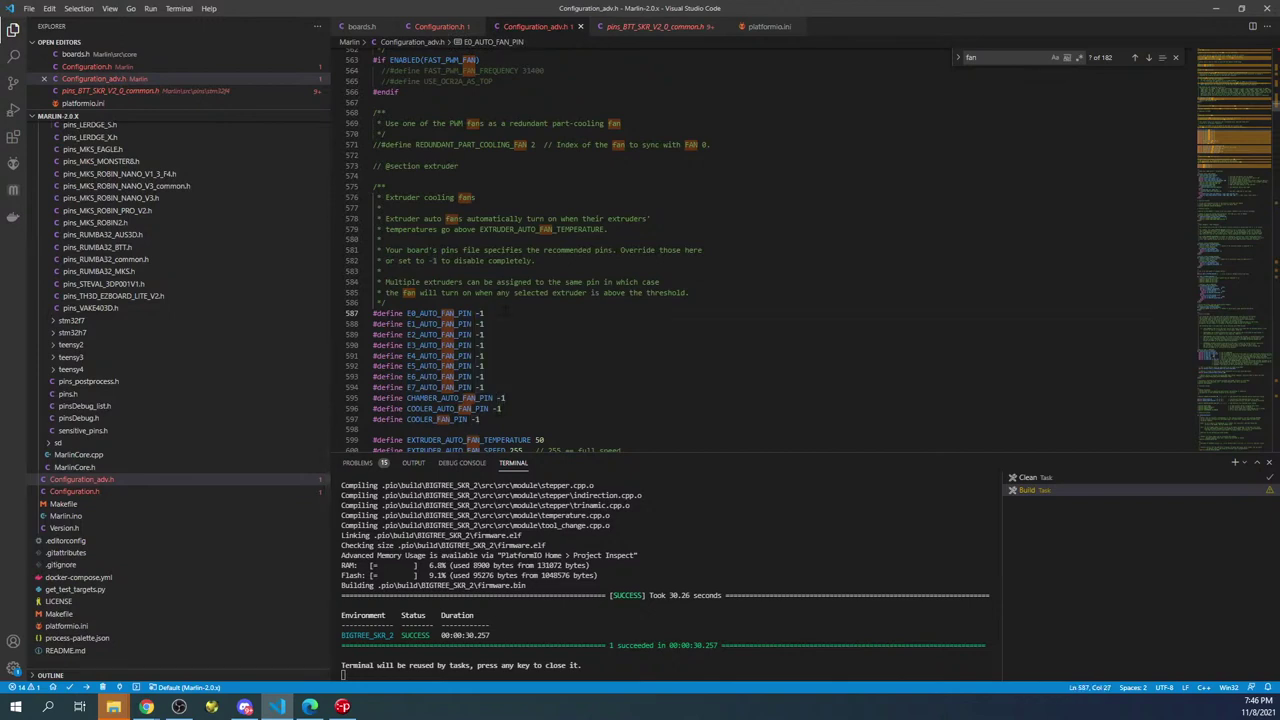
key("shift+Left")
key("shift+Left")
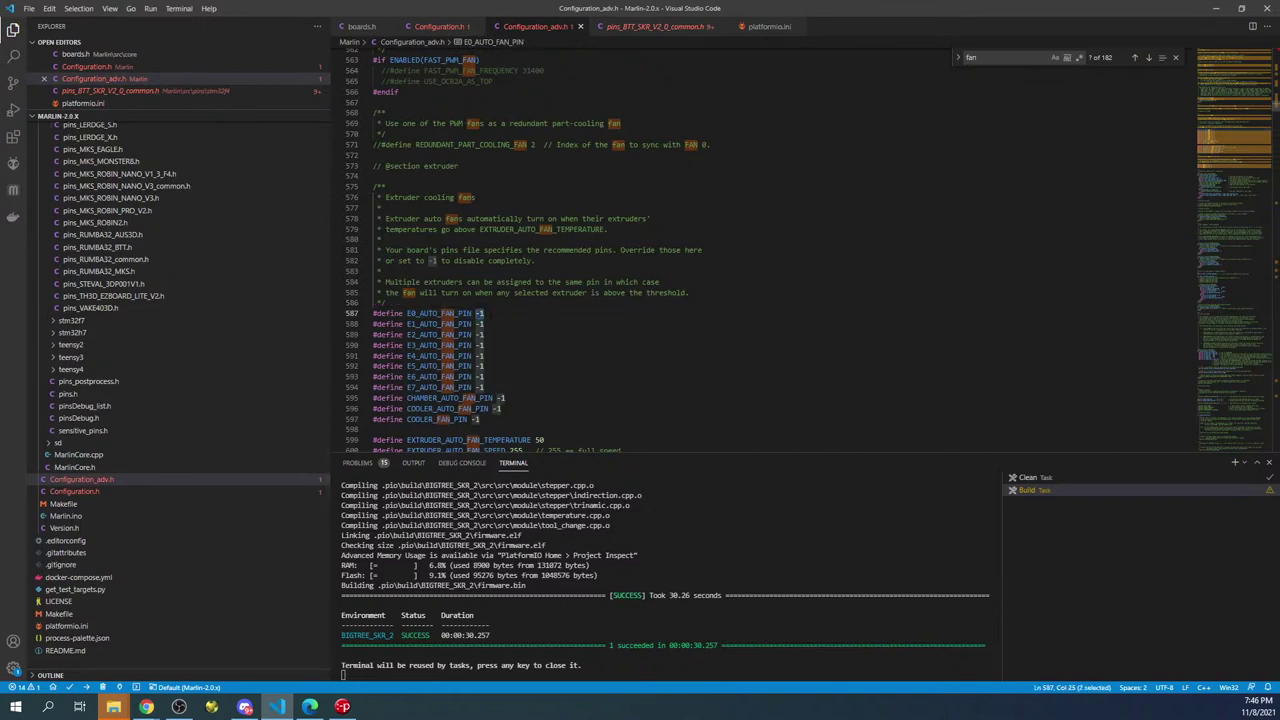
type("PB4")
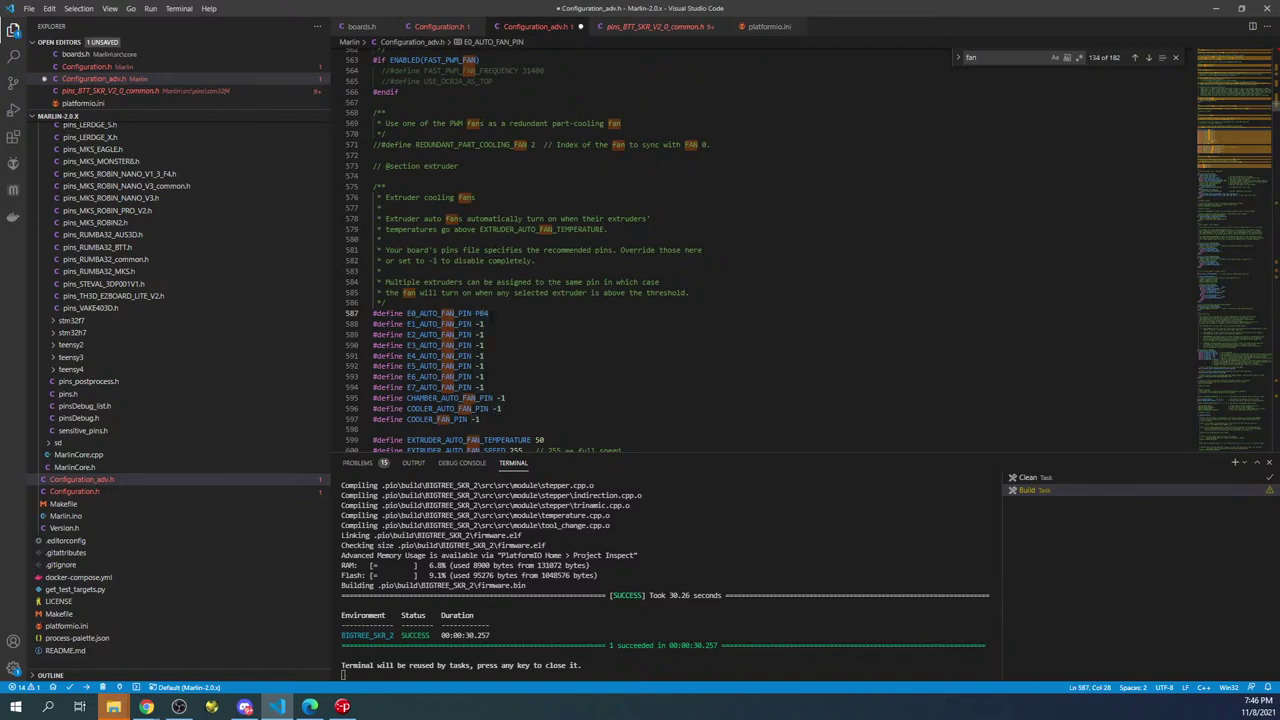
Step: Set EXTRUDER_AUTO_FAN_SPEED to 200 and build the firmware
scroll(497, 316, "down", 3)
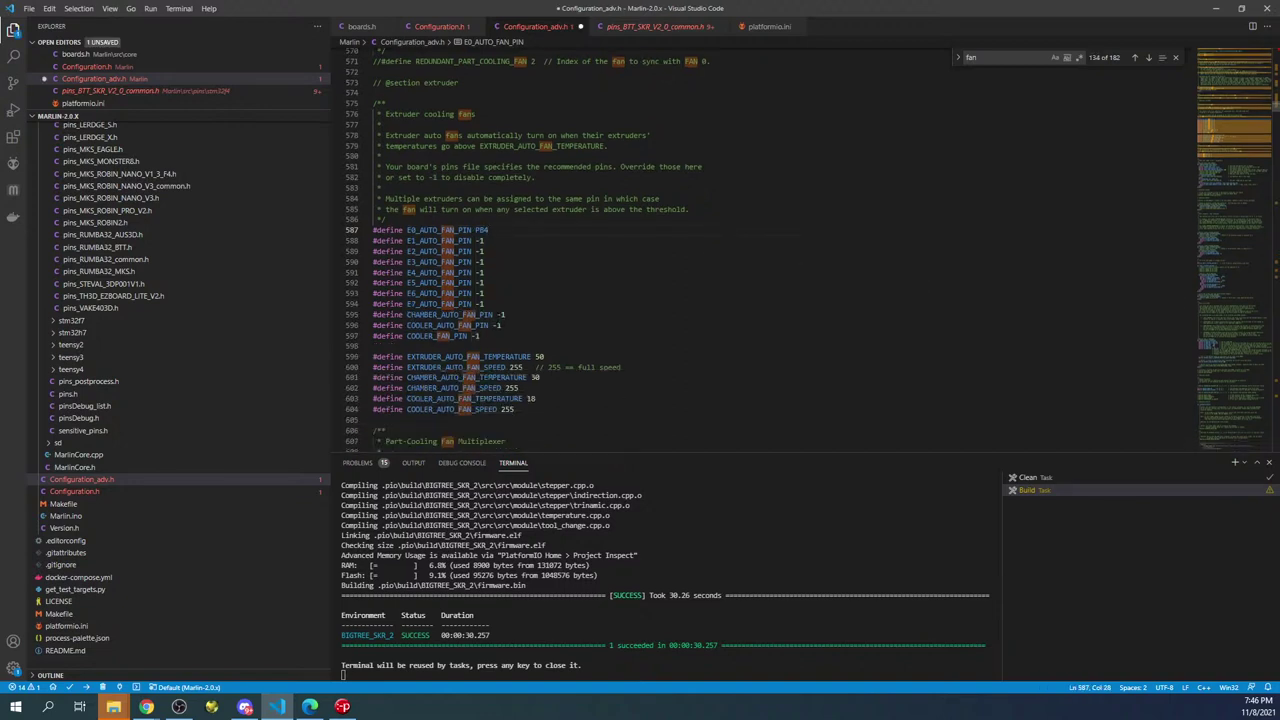
scroll(497, 286, "down", 2)
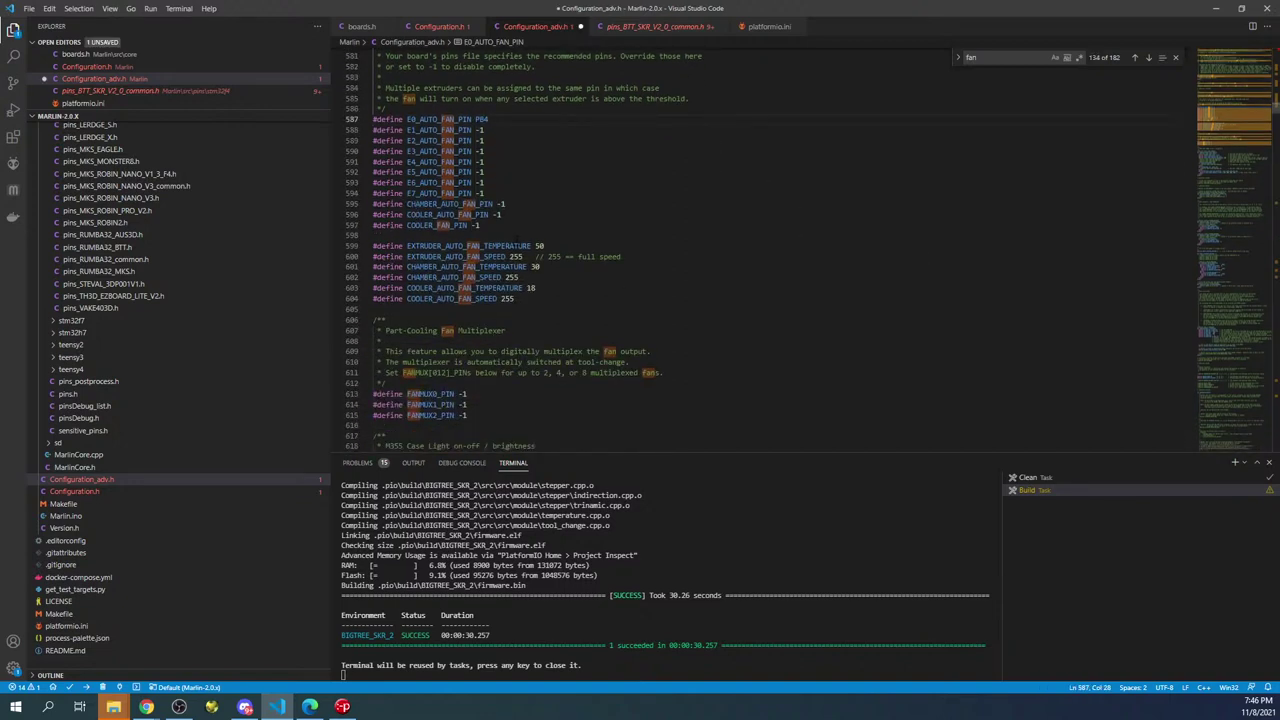
double_click(514, 256)
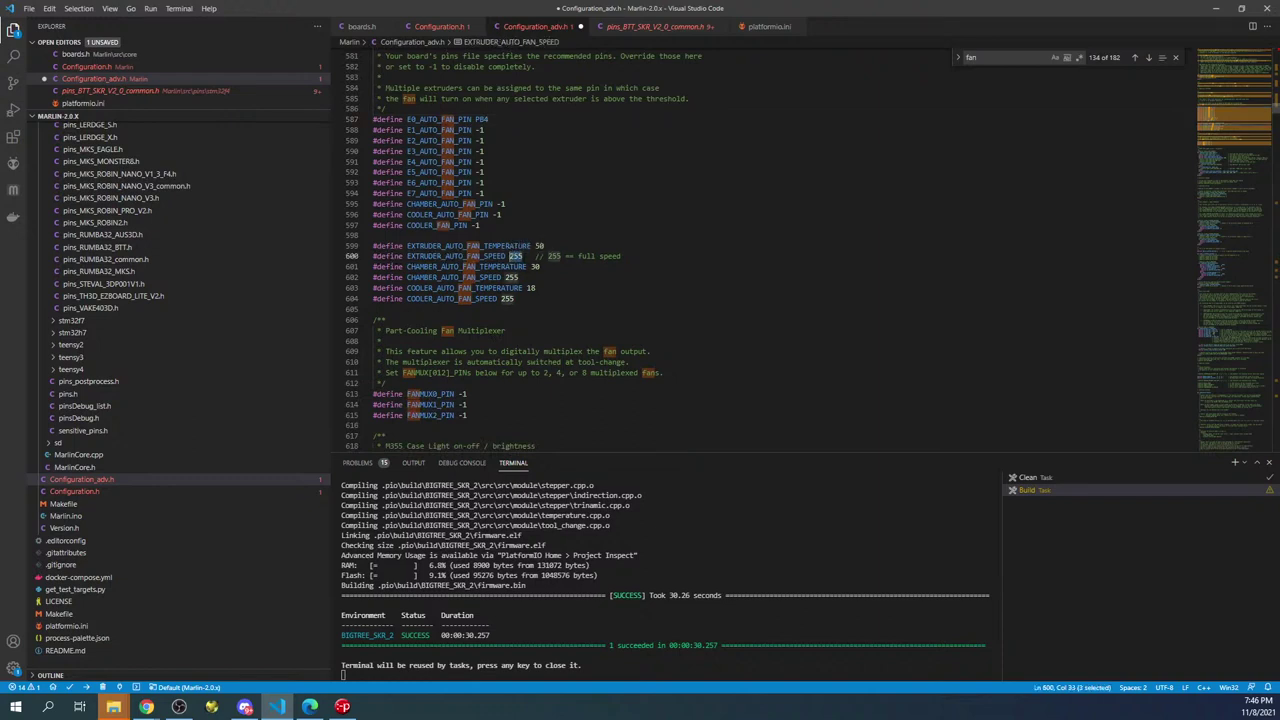
type("200")
double_click(539, 246)
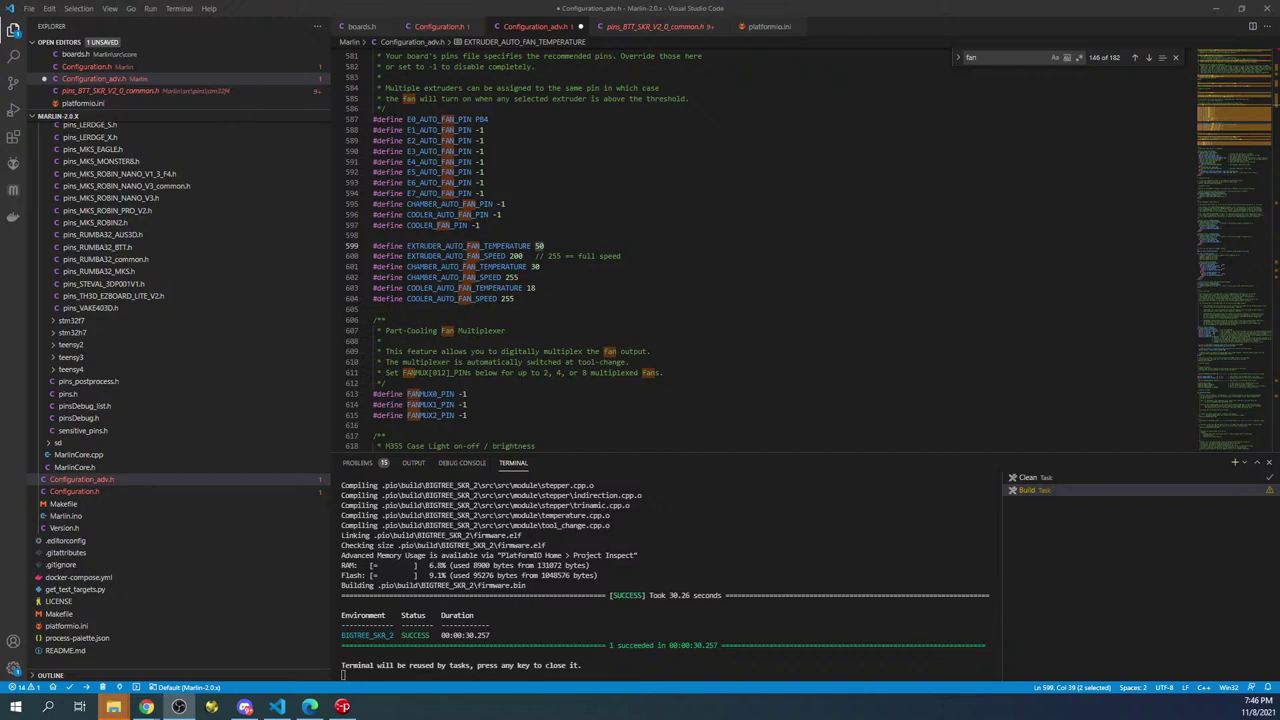
left_click(72, 687)
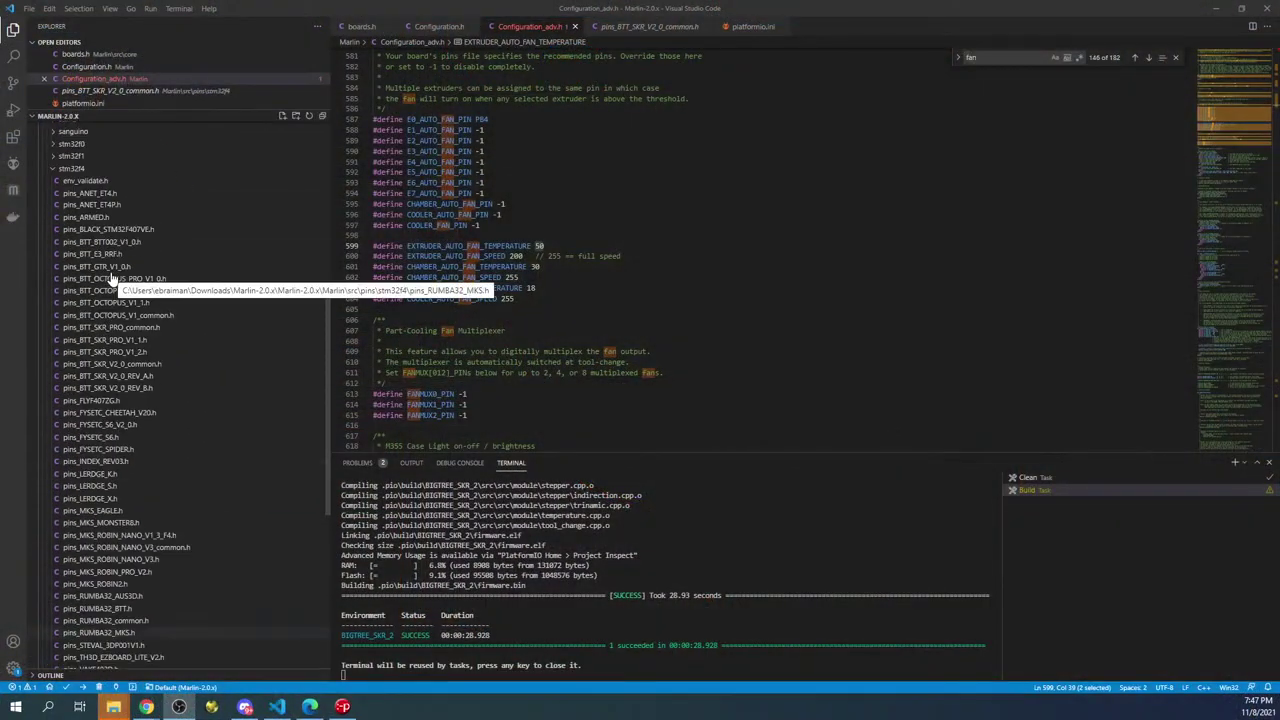
Step: Collapse the stm32f4 and src folders in the project tree
scroll(110, 280, "up", 5)
left_click(55, 365)
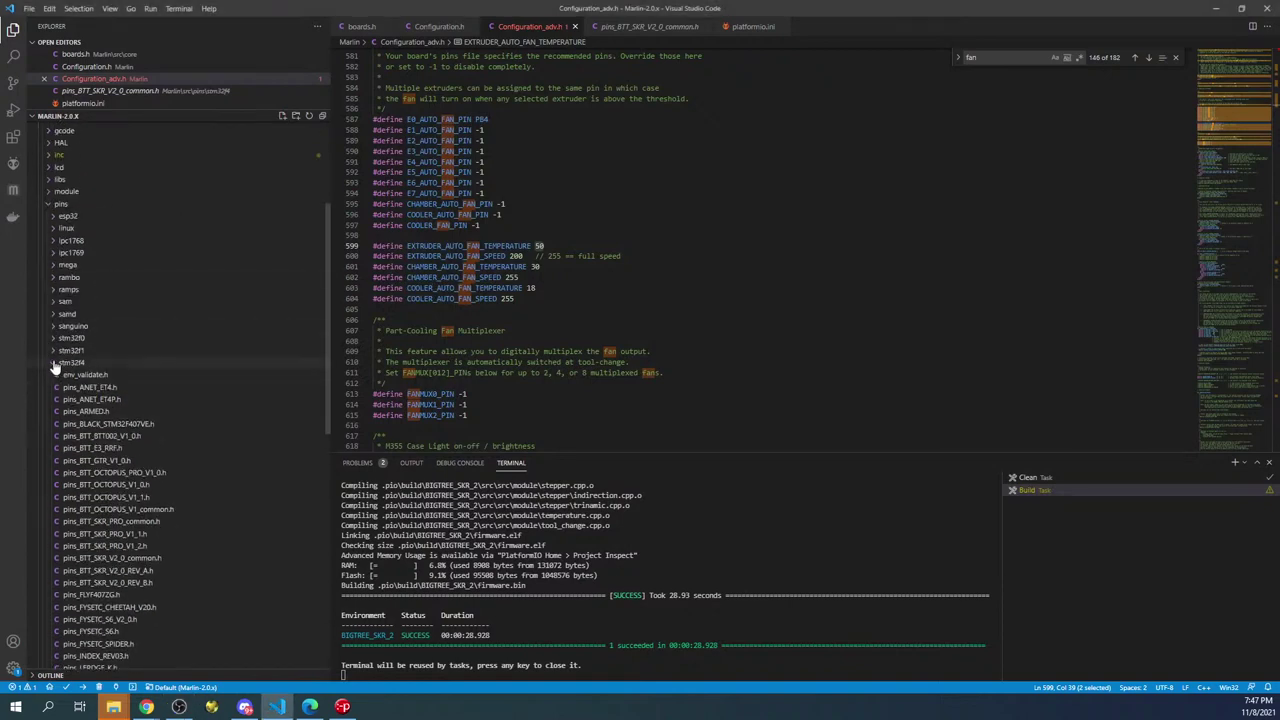
left_click(55, 365)
scroll(72, 325, "up", 4)
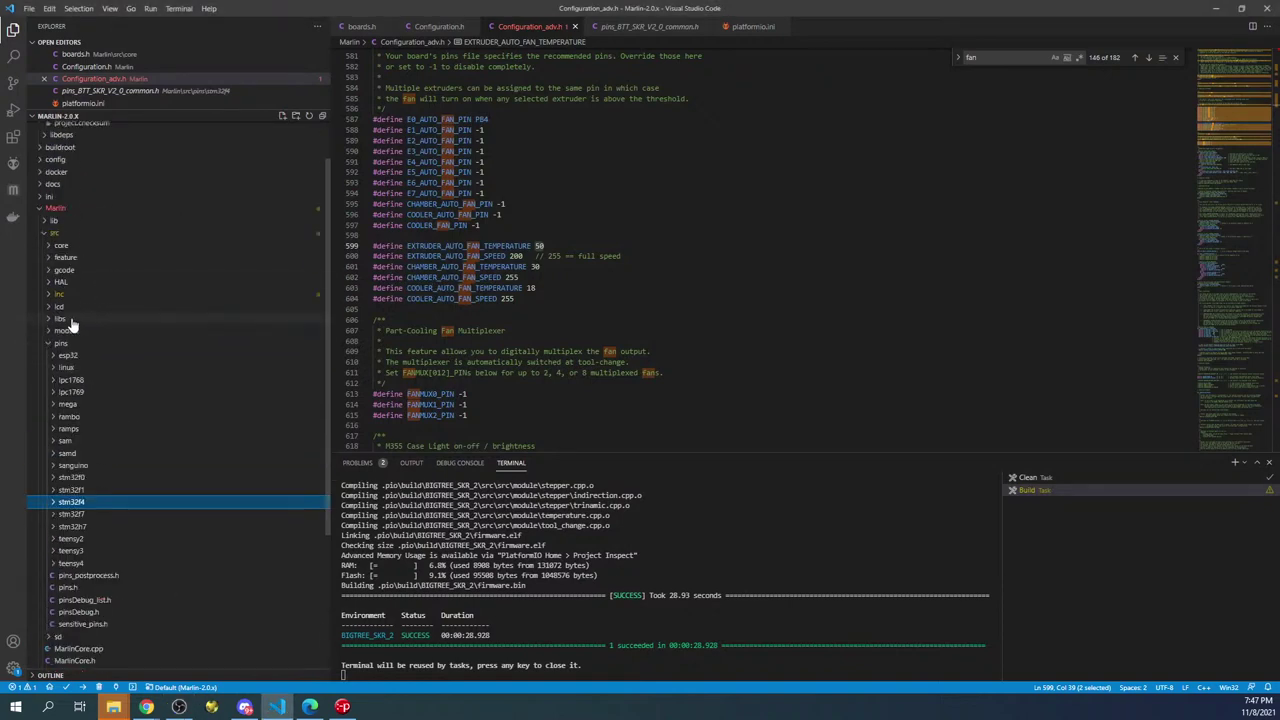
scroll(72, 325, "up", 2)
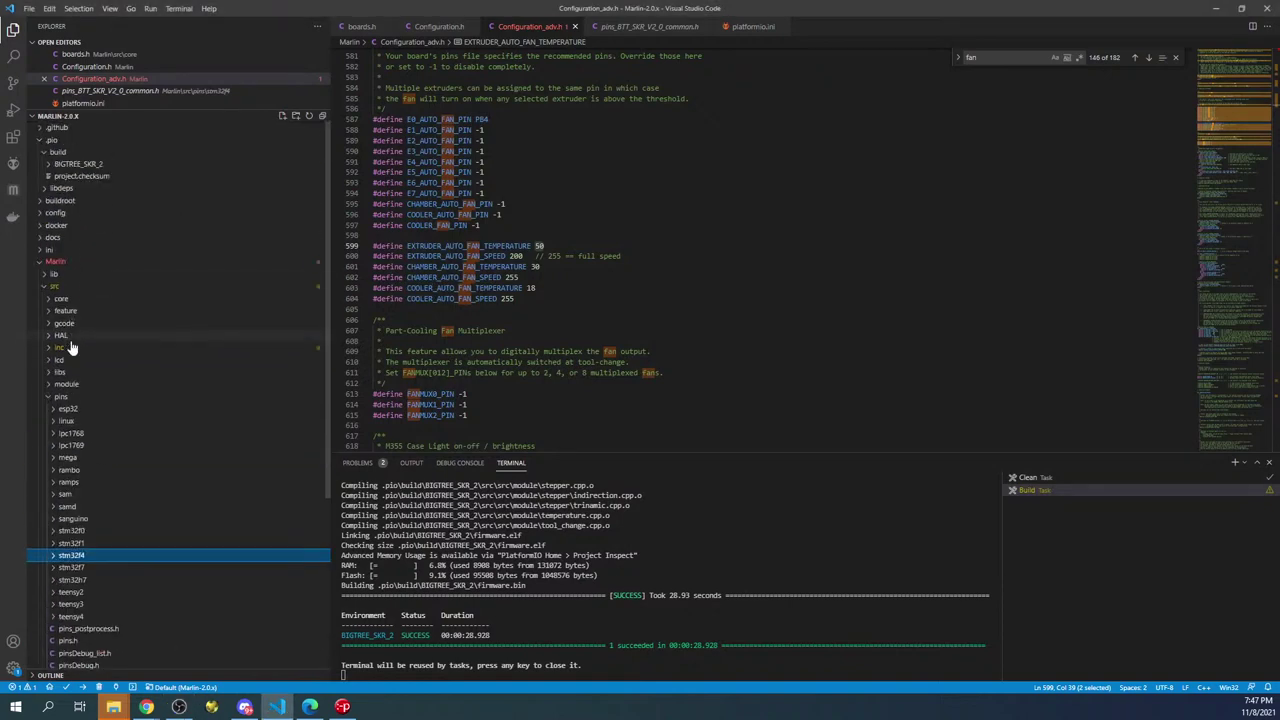
left_click(44, 290)
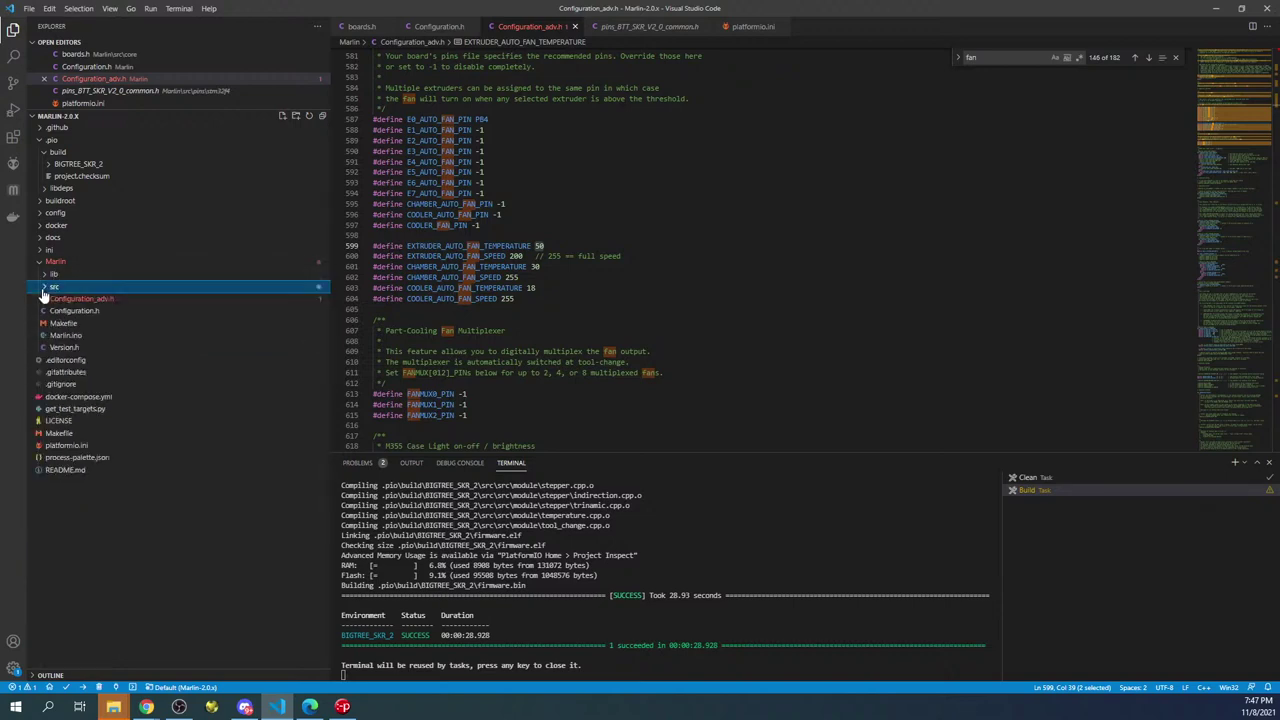
Step: Expand .pio/build/BIGTREE_SKR_2 in the project tree and reveal firmware.bin in File Explorer
left_click(44, 142)
left_click(45, 143)
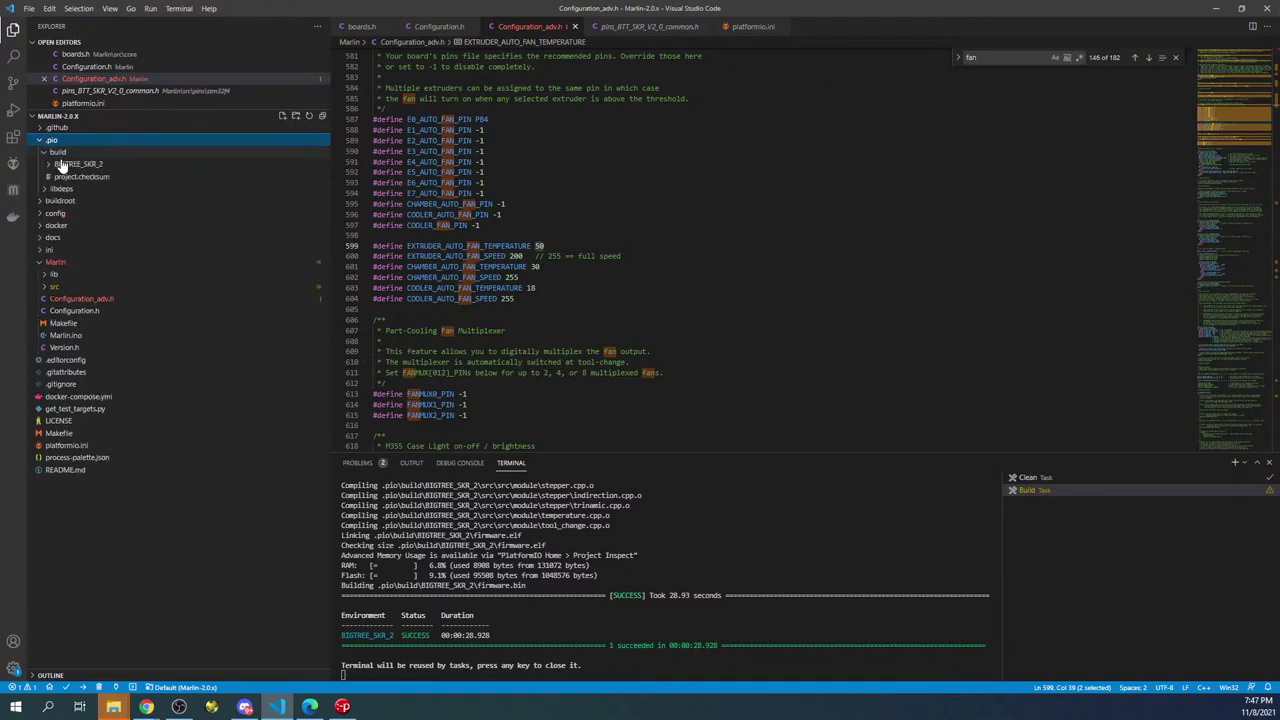
left_click(64, 166)
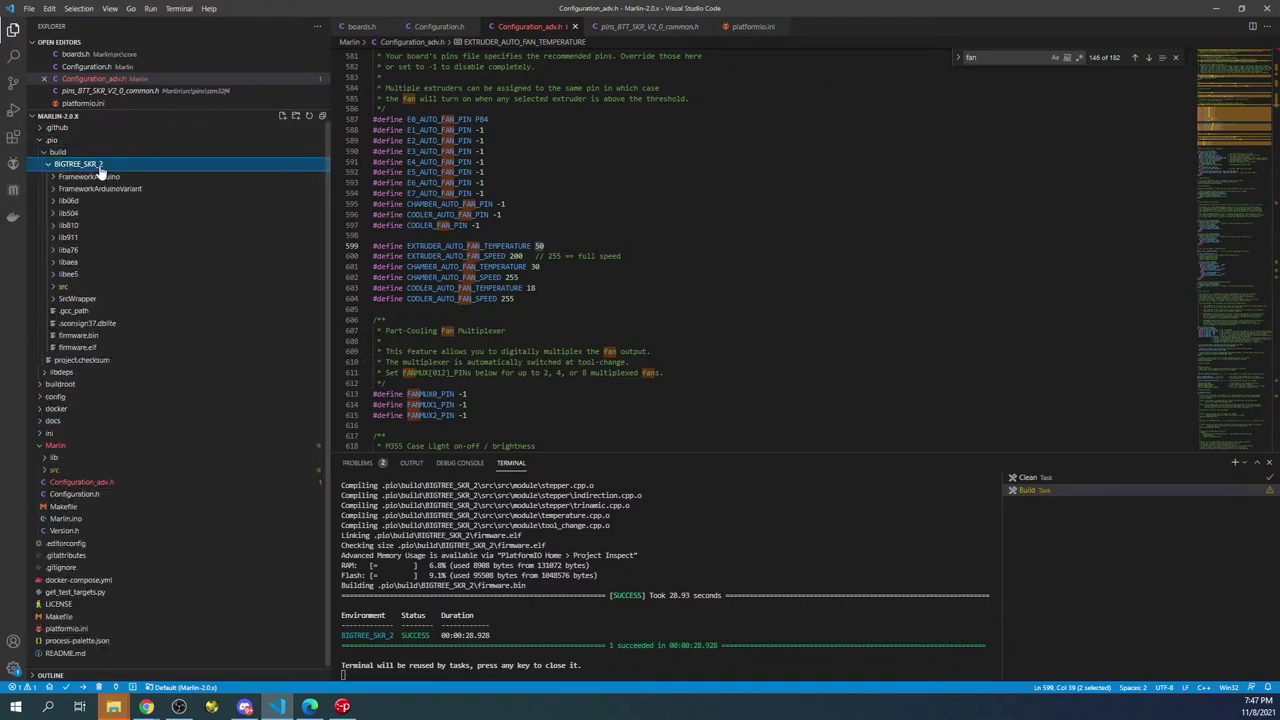
right_click(75, 337)
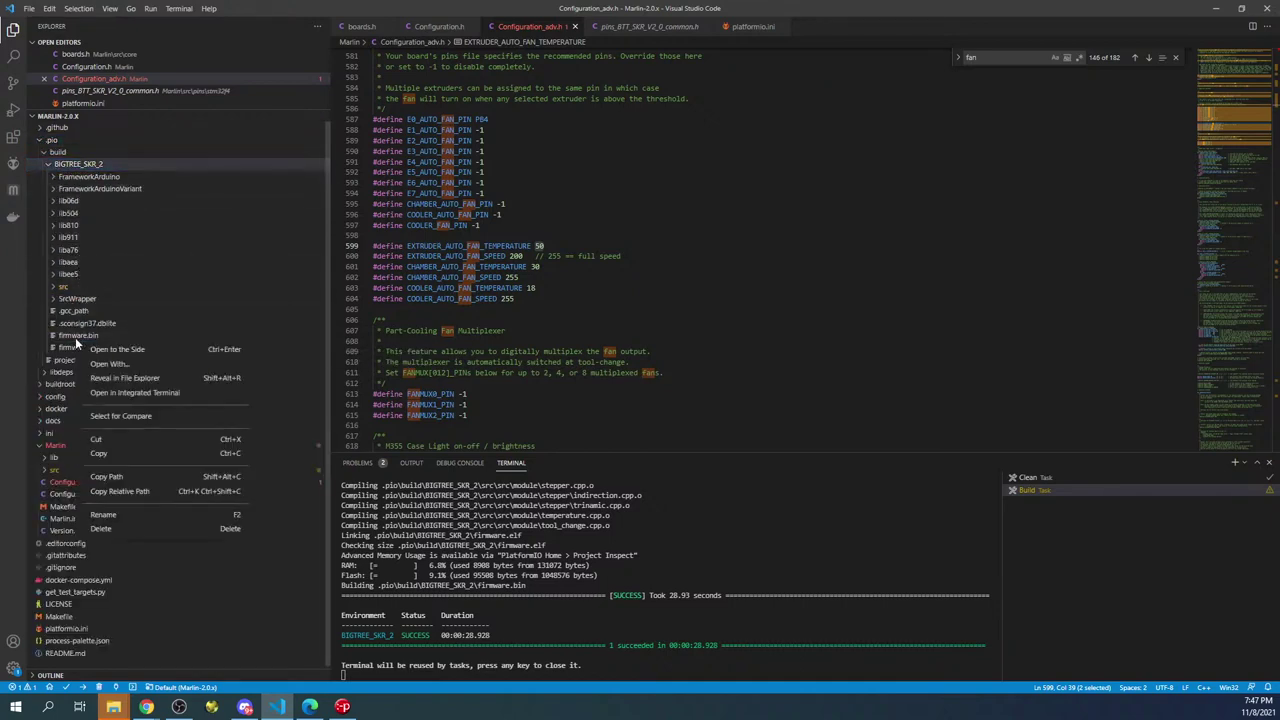
key("Escape")
right_click(75, 337)
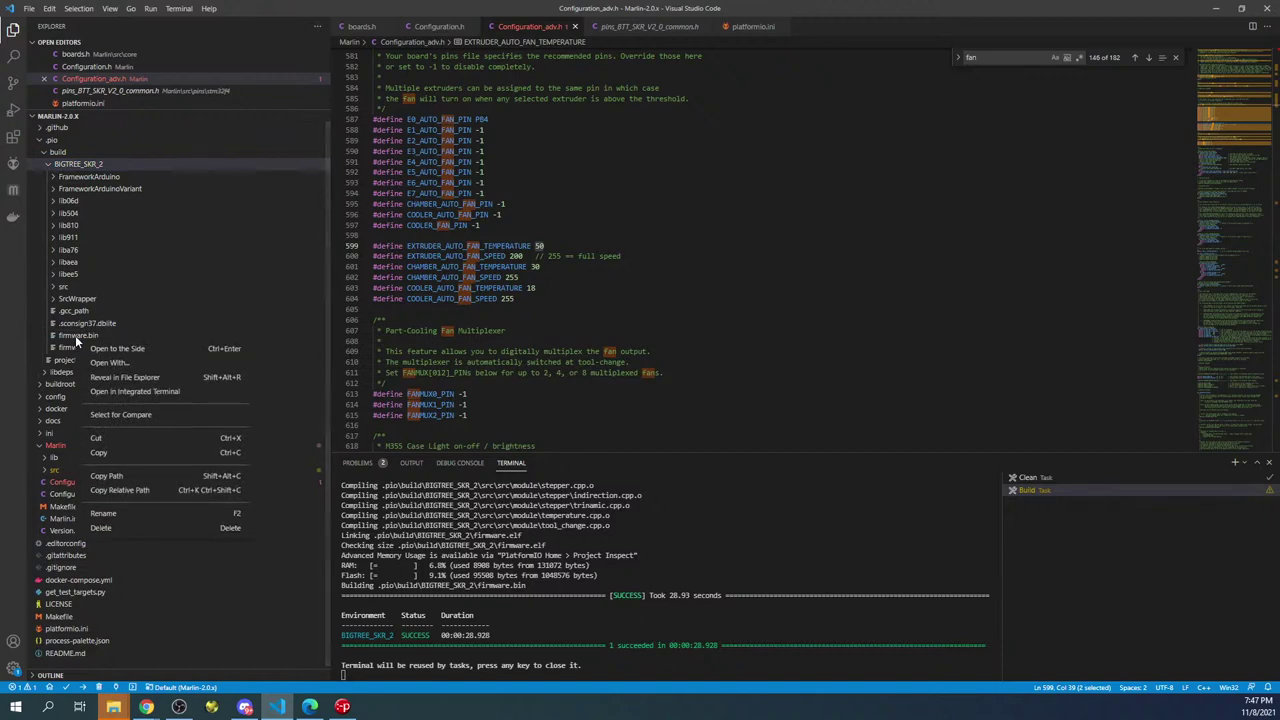
left_click(115, 376)
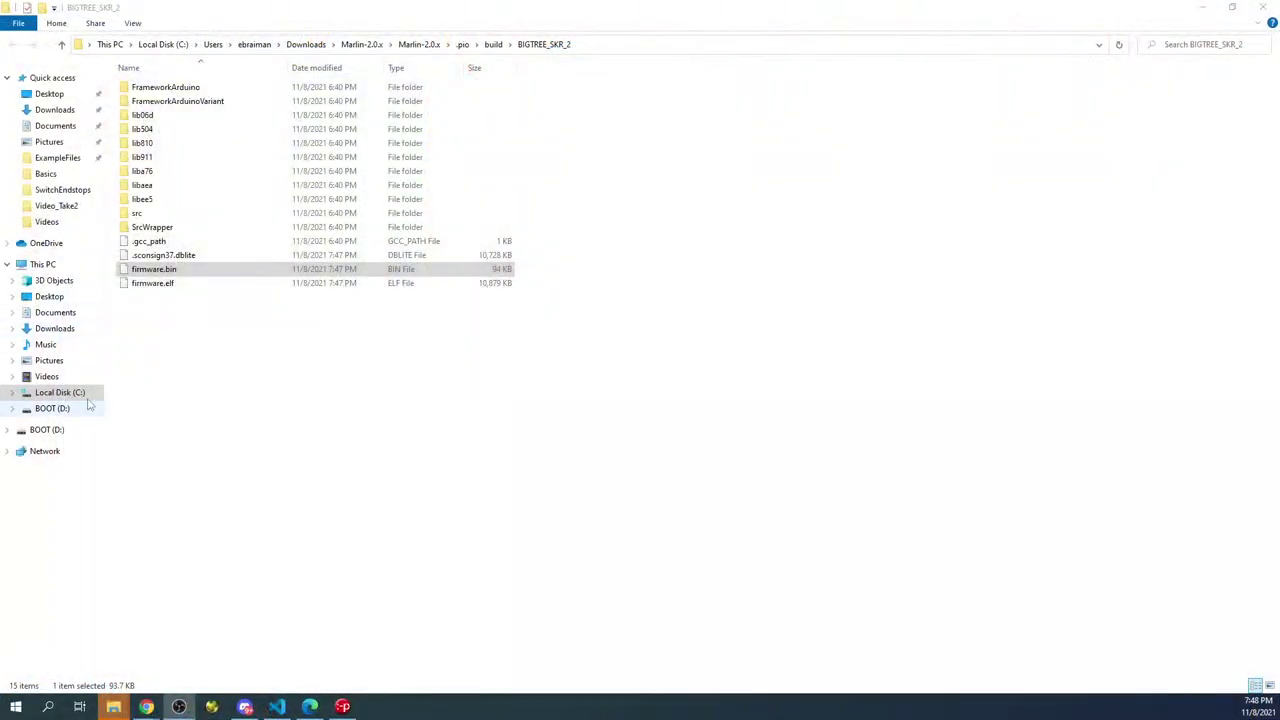
Step: Send firmware.bin from the BIGTREE_SKR_2 folder to the BOOT (D:) drive and check the drive's contents
left_click(58, 432)
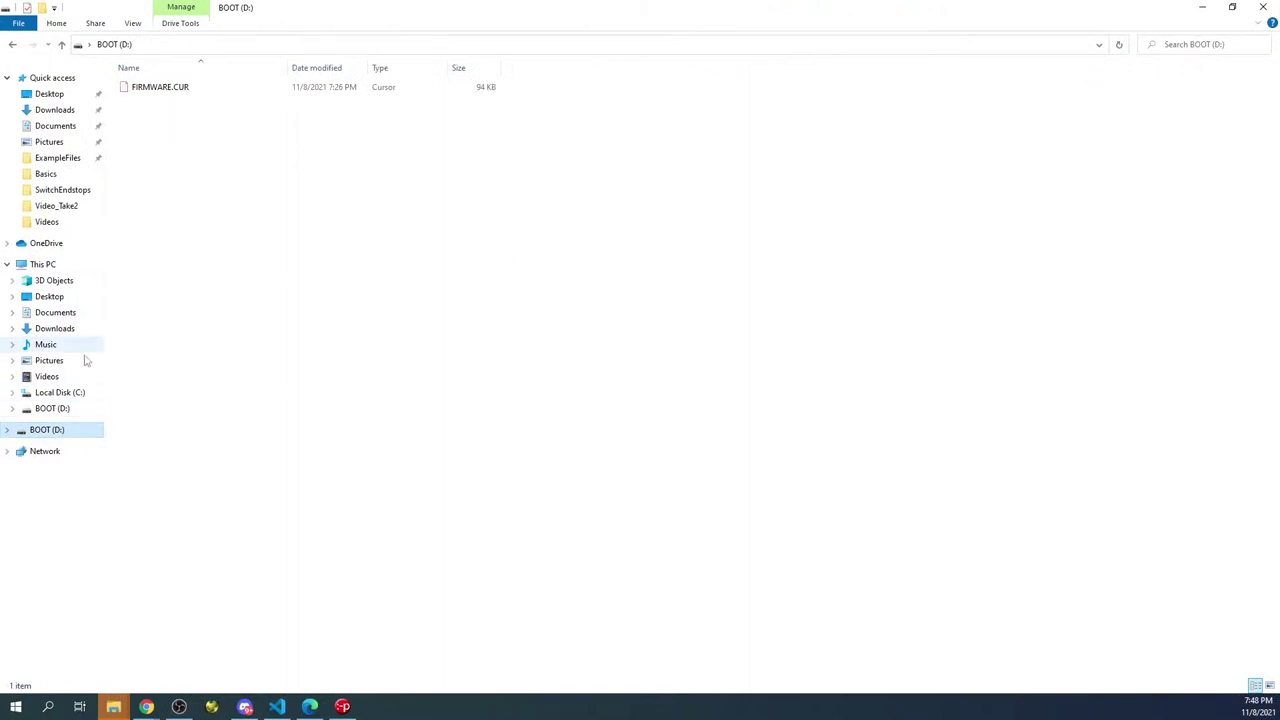
left_click(11, 46)
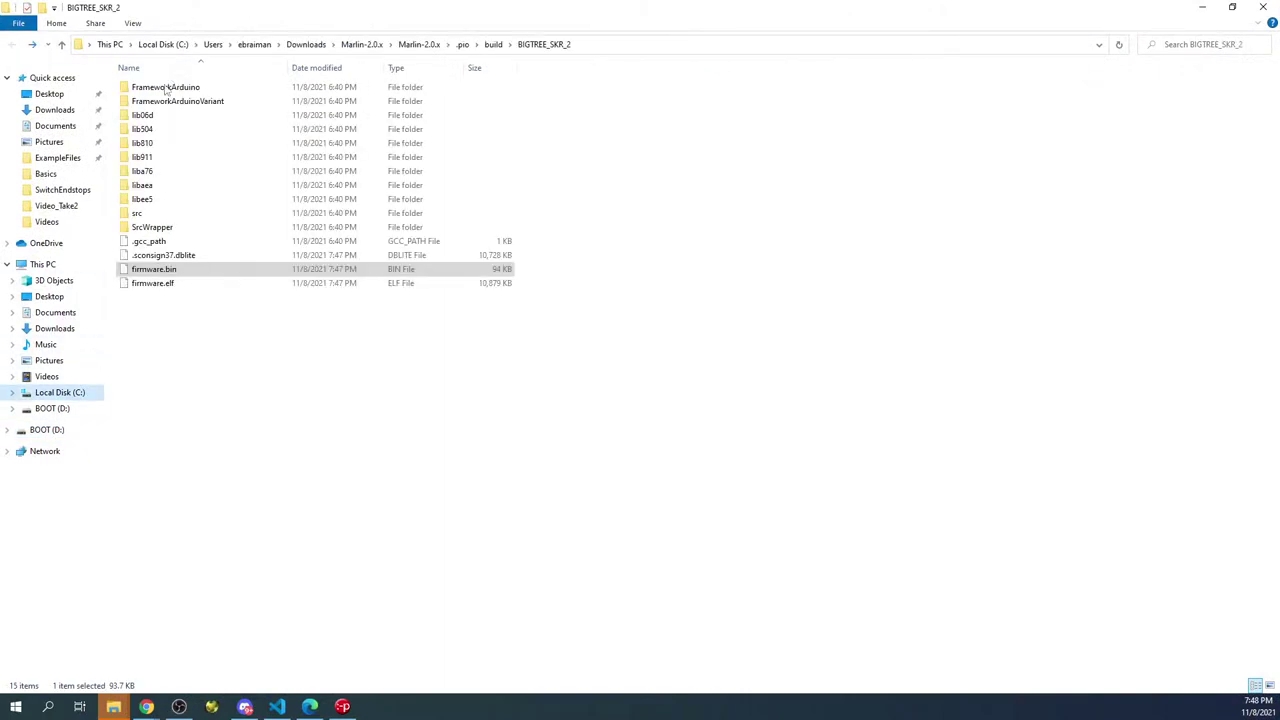
right_click(151, 271)
mouse_move(268, 478)
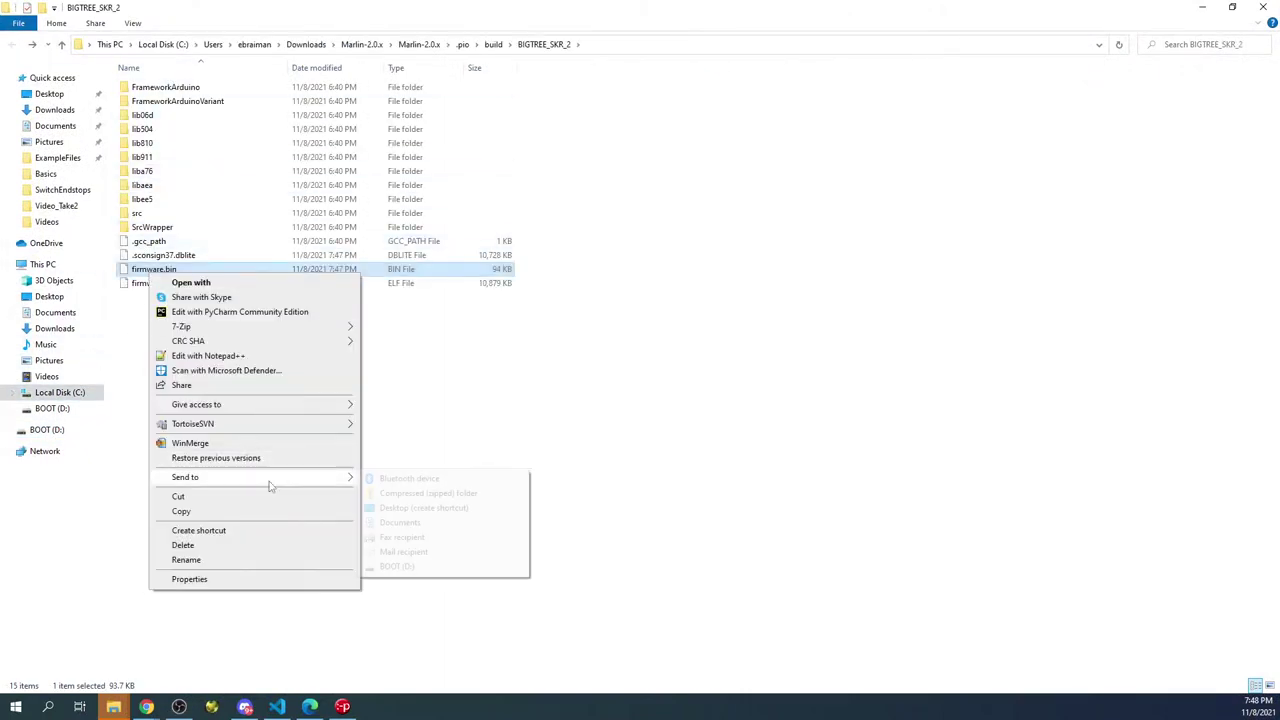
left_click(438, 568)
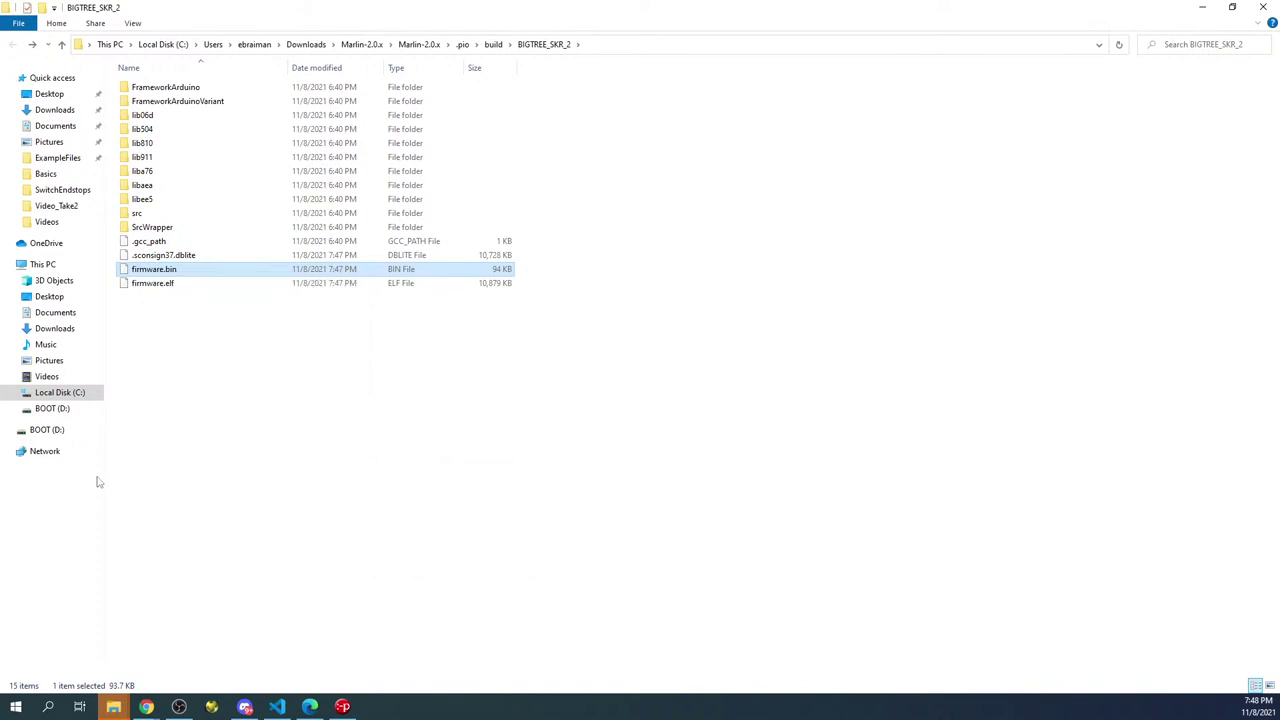
left_click(47, 429)
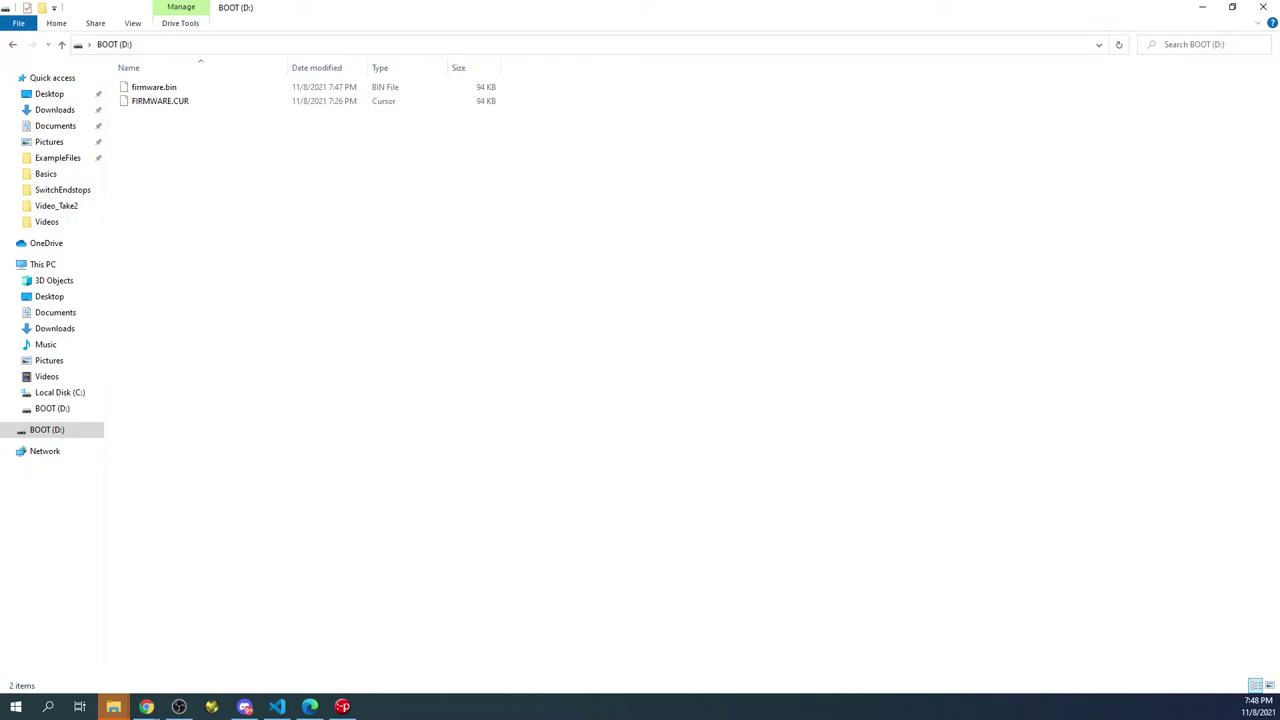
key("alt+Tab")
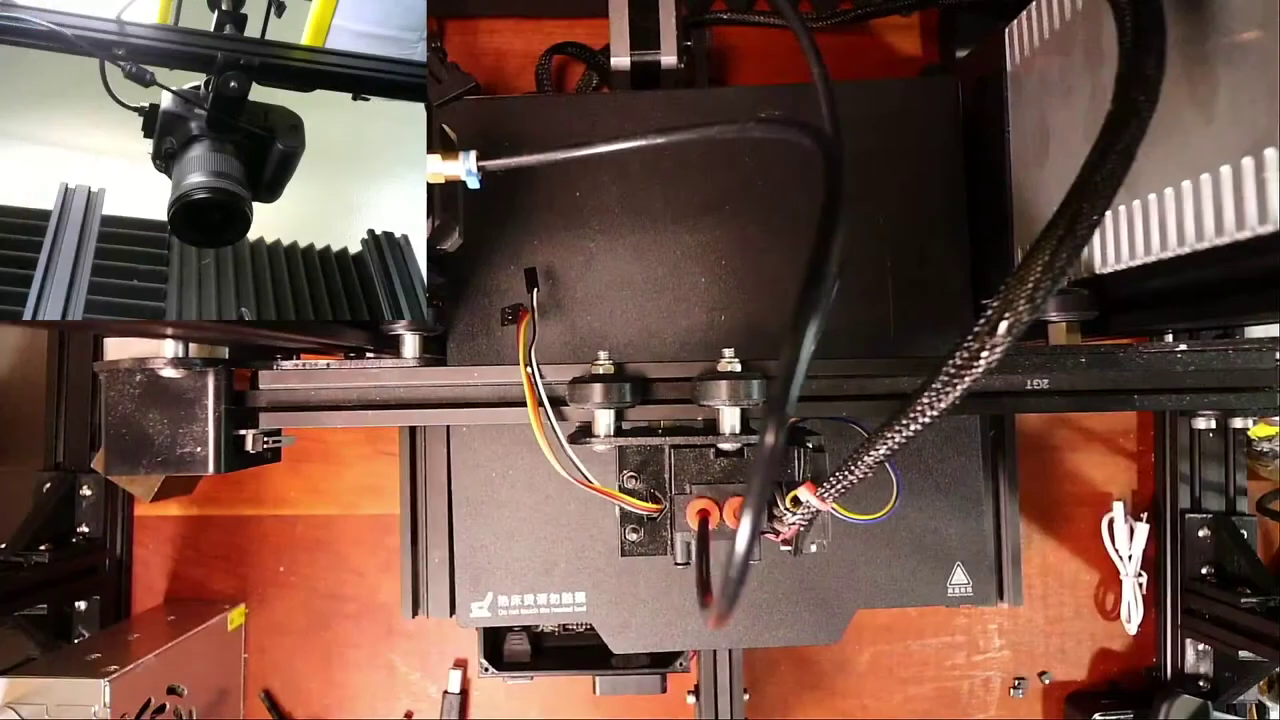